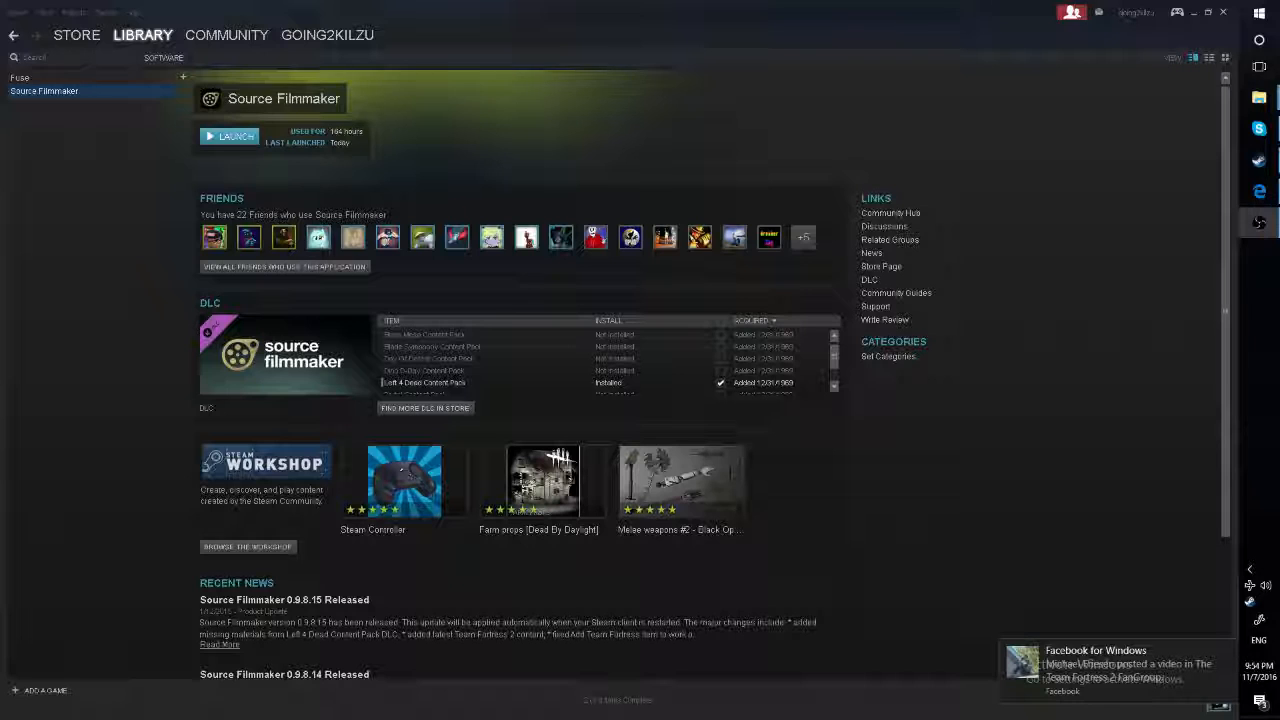
# Step: Launch Source Filmmaker from the Steam library
pyautogui.click(1228, 651)
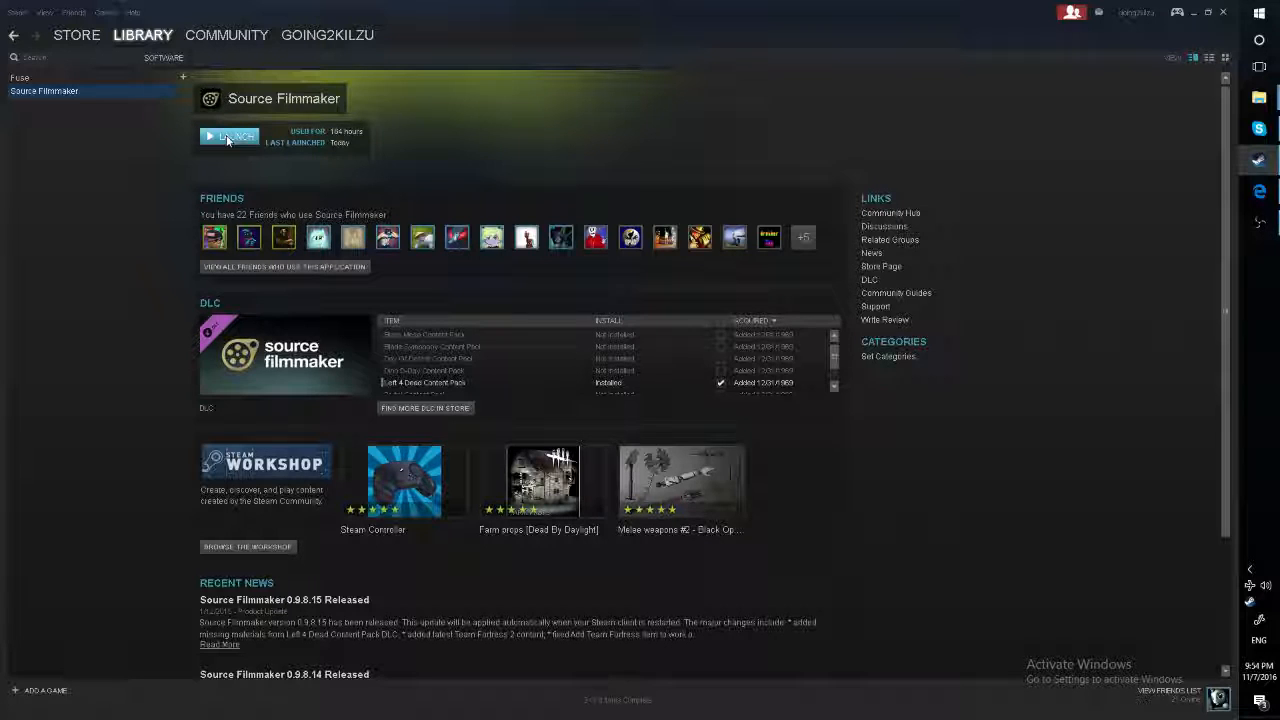
pyautogui.click(227, 137)
pyautogui.click(618, 400)
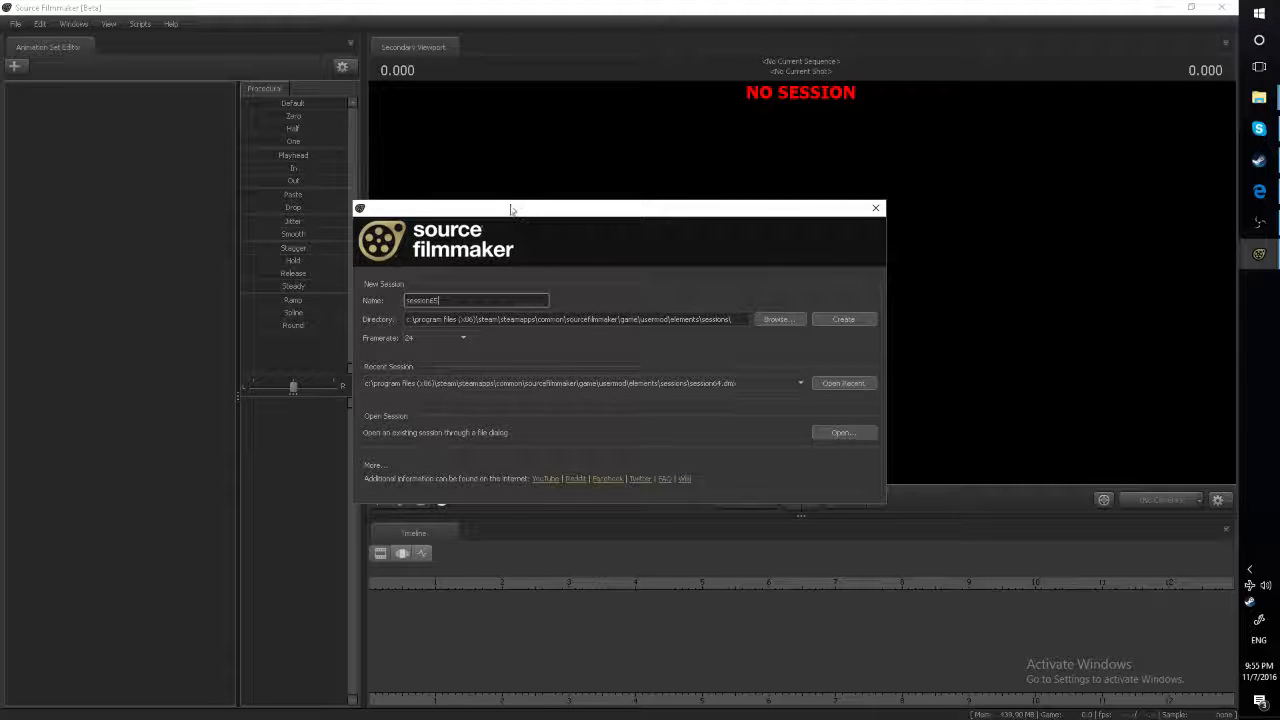
# Step: Create a new session named session65 in the default sessions directory at a framerate of 24
pyautogui.moveTo(517, 207); pyautogui.dragTo(533, 187)
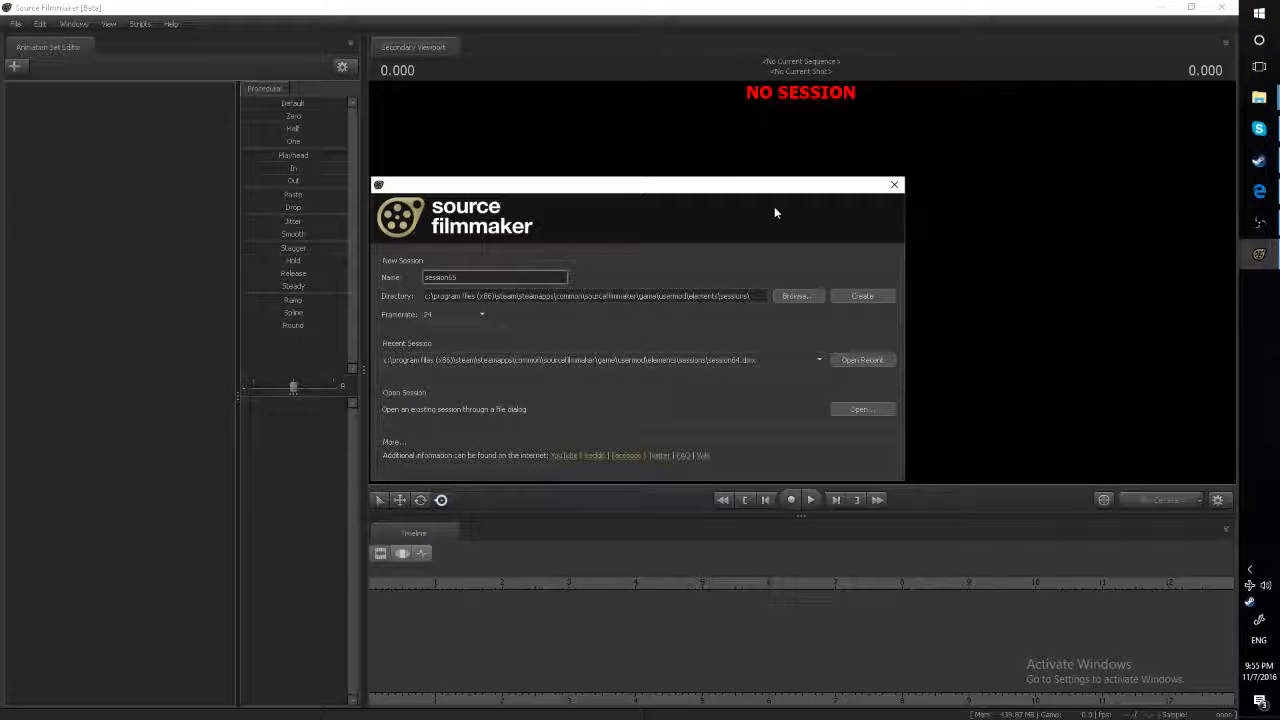
pyautogui.moveTo(456, 188)
pyautogui.mouseDown()
pyautogui.moveTo(546, 174)
pyautogui.moveTo(465, 188)
pyautogui.mouseUp()
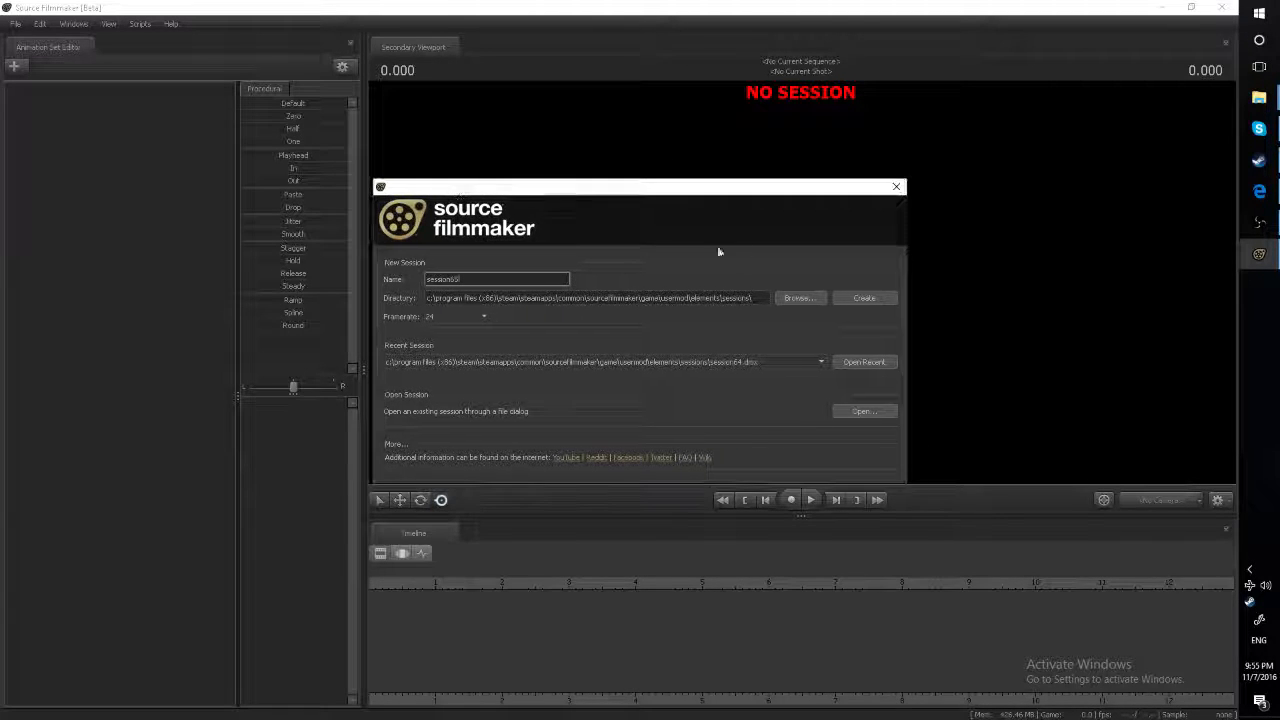
pyautogui.click(857, 299)
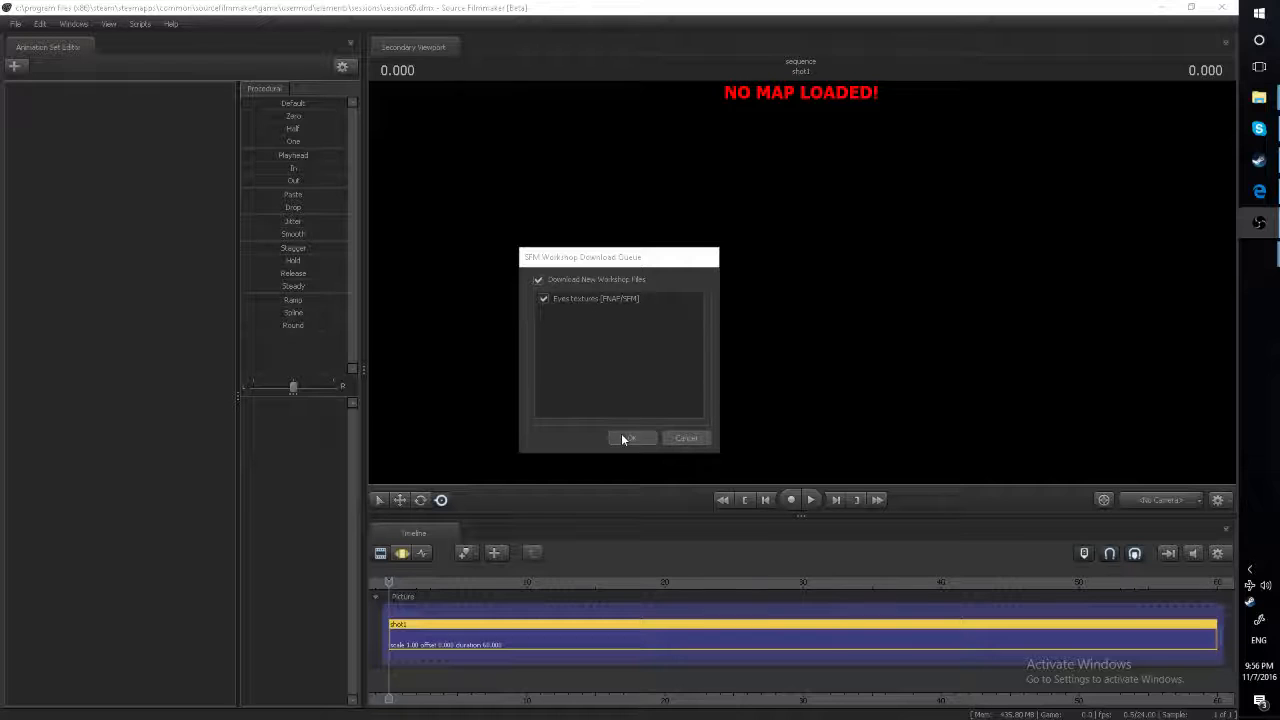
# Step: Download the queued workshop file "Eyes textures [FNAF/SFM]" and dismiss the completion notice
pyautogui.moveTo(569, 266)
pyautogui.mouseDown()
pyautogui.moveTo(543, 257)
pyautogui.moveTo(561, 263)
pyautogui.mouseUp()
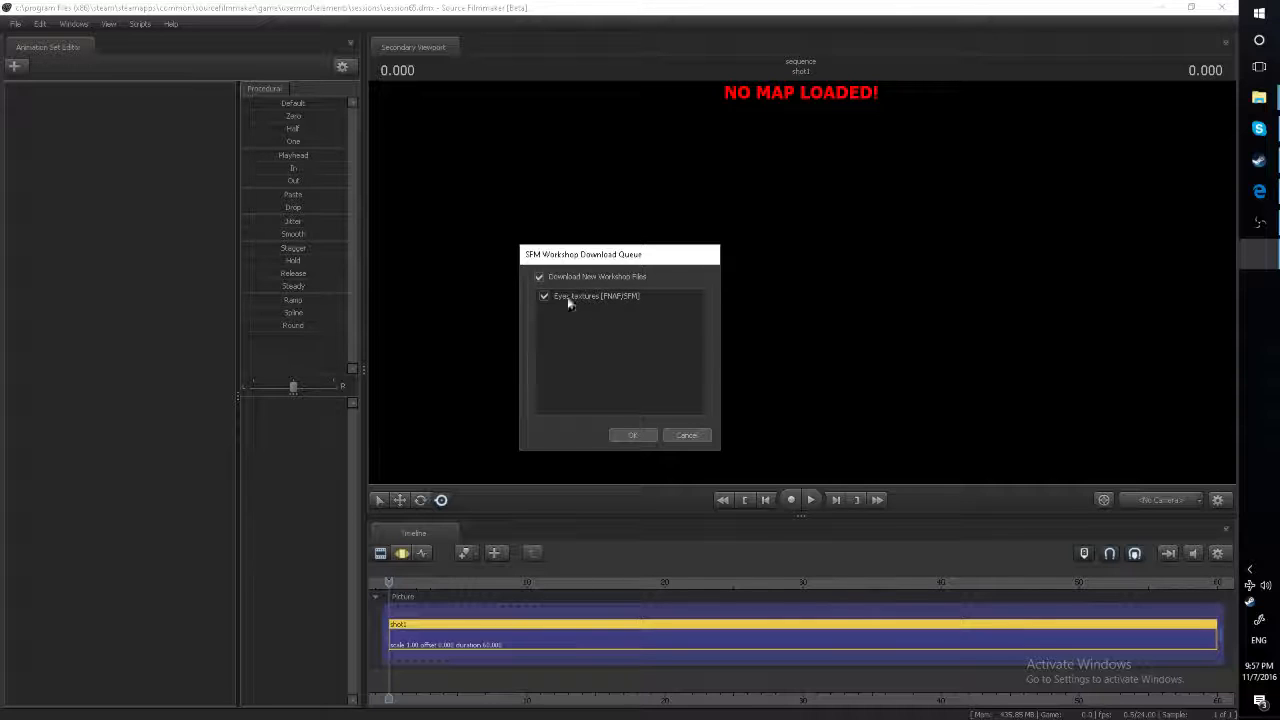
pyautogui.click(628, 434)
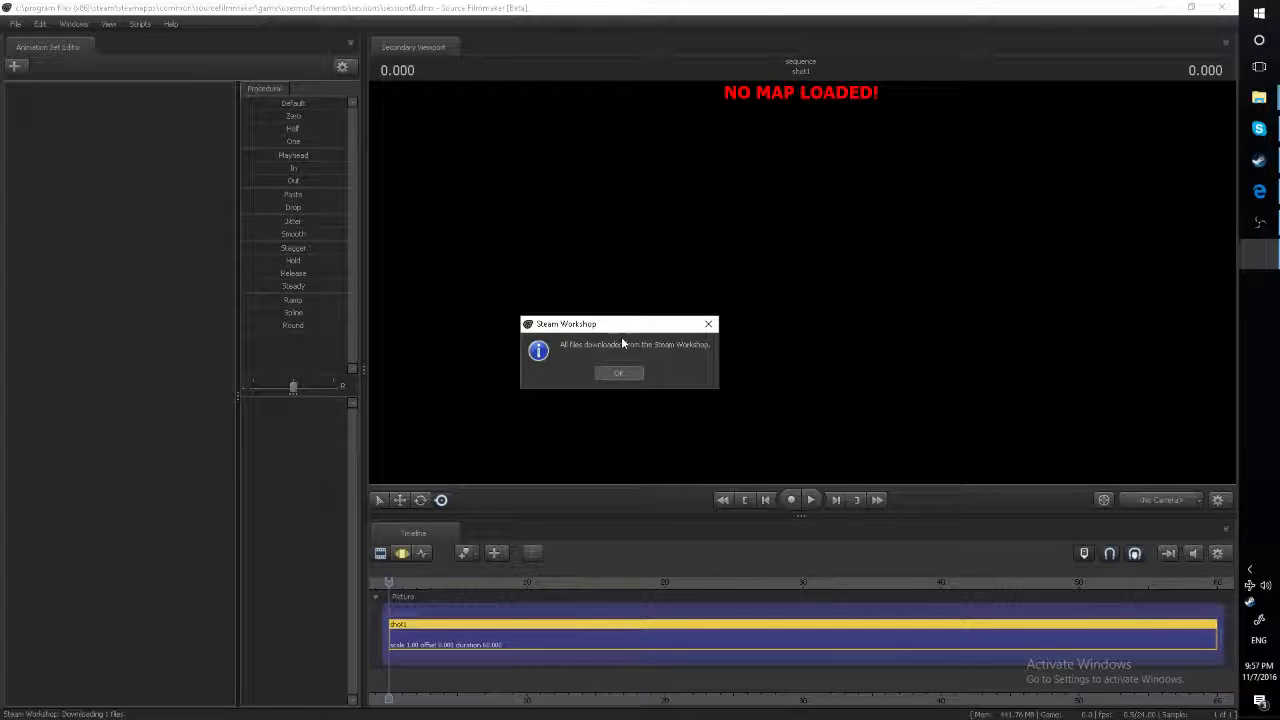
pyautogui.click(614, 374)
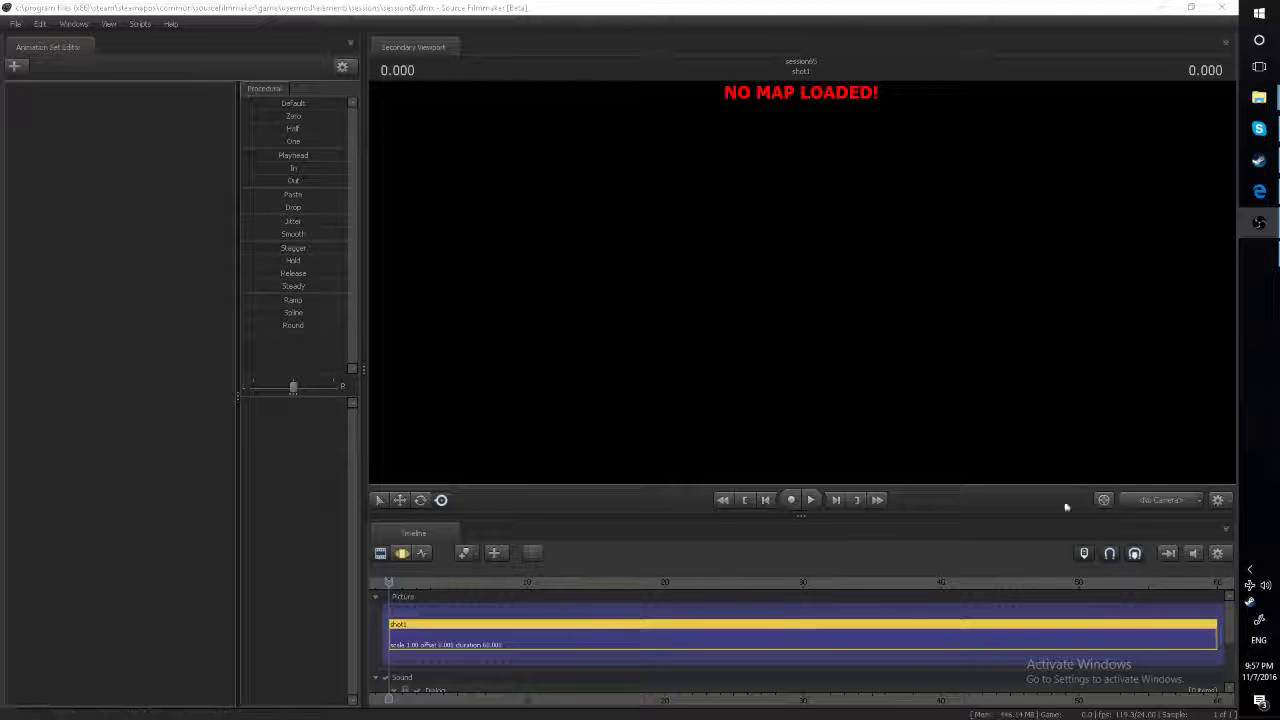
# Step: Open the map file selection for the empty viewport
pyautogui.rightClick(599, 196)
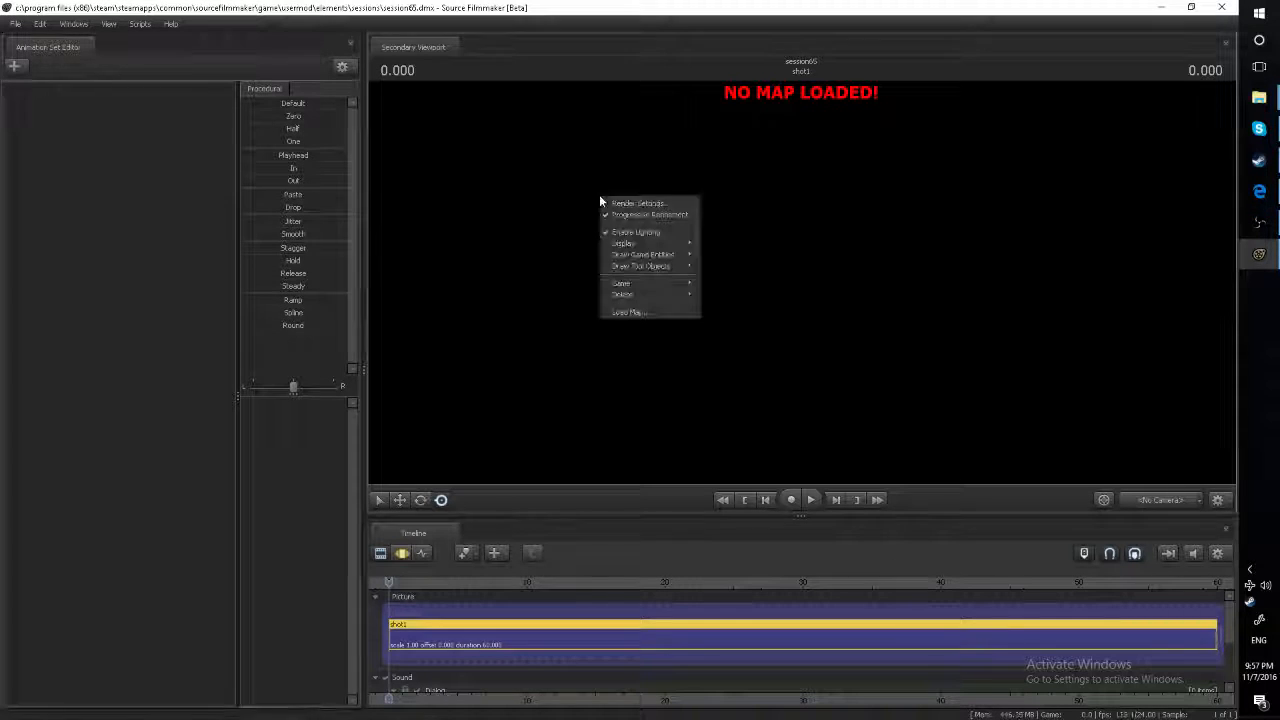
pyautogui.click(627, 312)
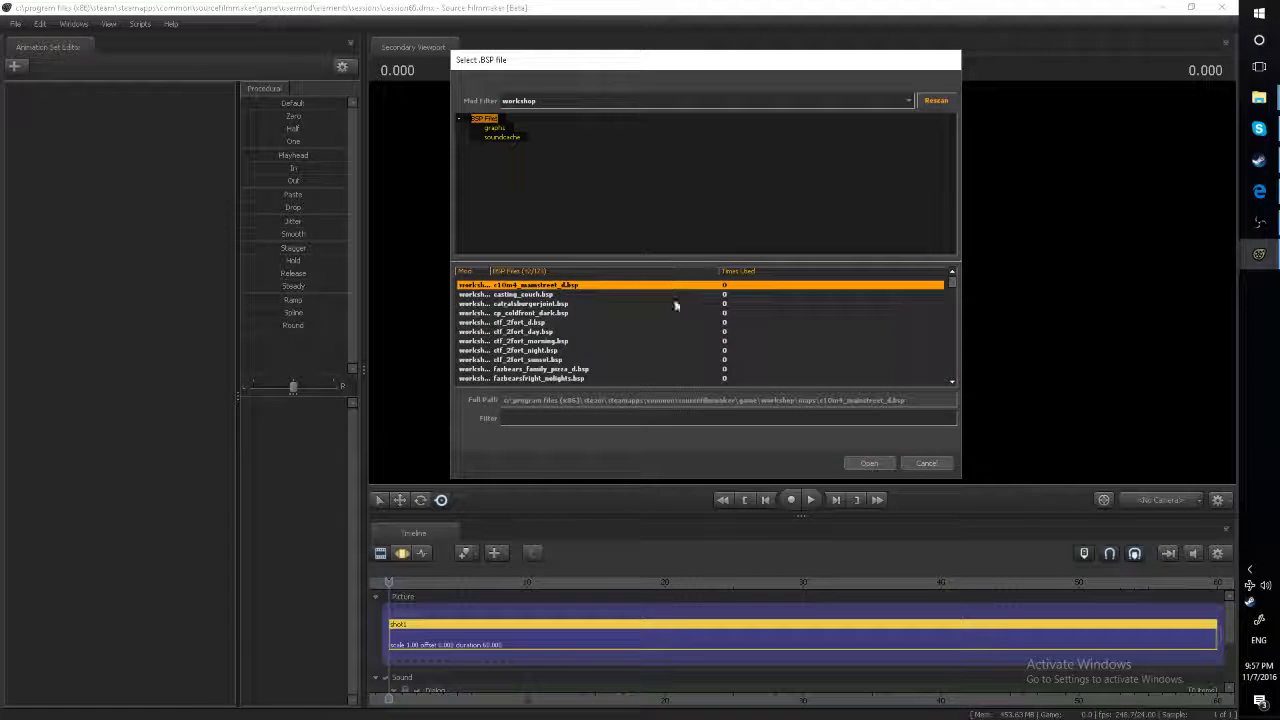
pyautogui.click(600, 420)
# Step: Browse the maps of the tf mod, then return the mod filter to workshop
pyautogui.click(552, 102)
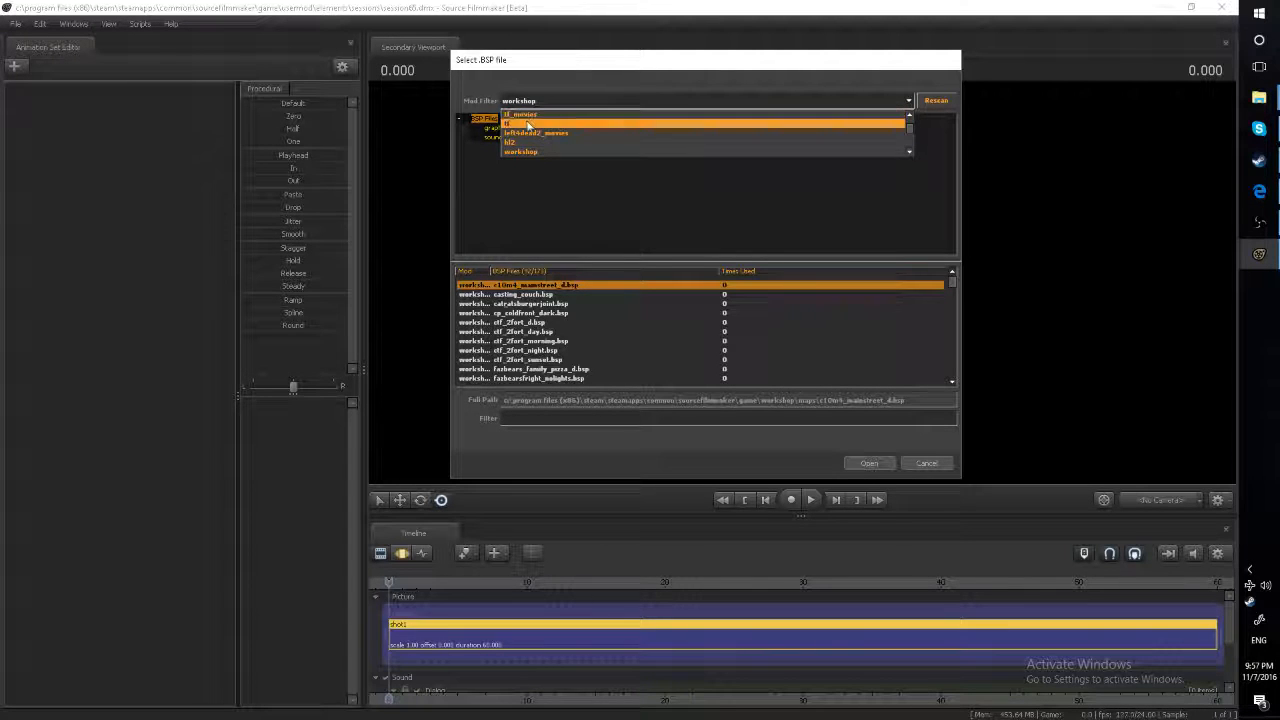
pyautogui.click(530, 124)
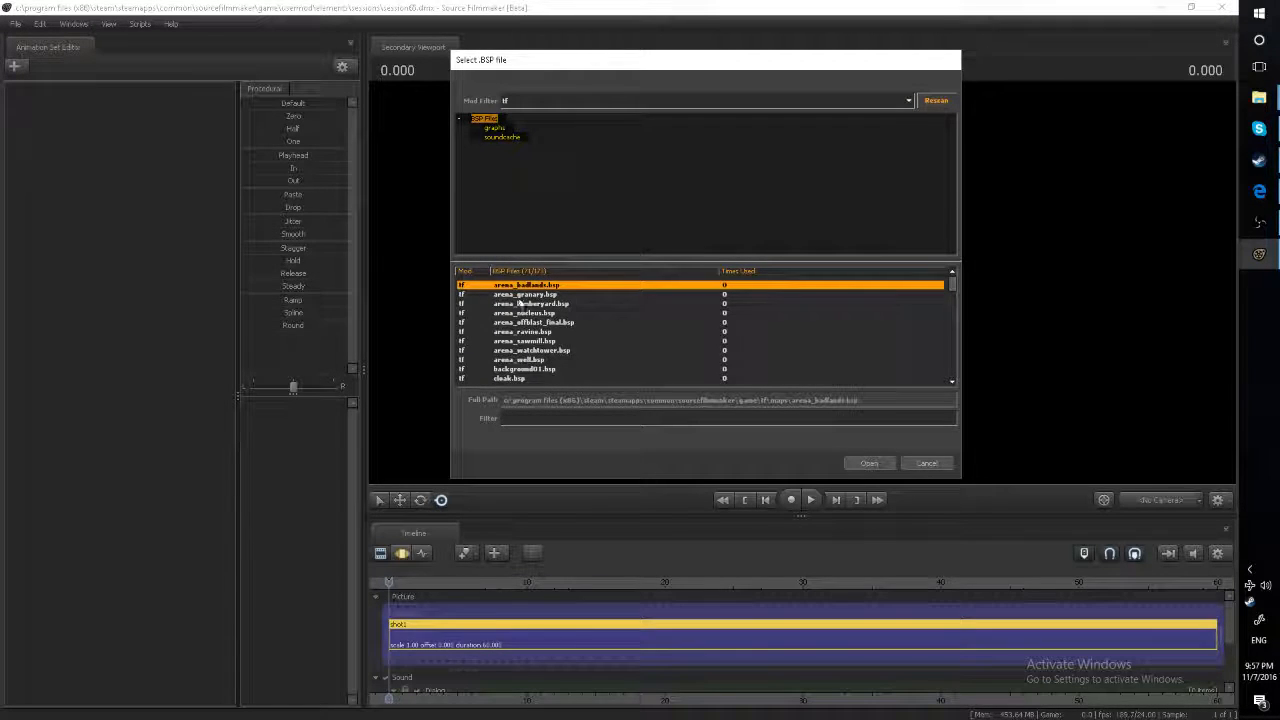
pyautogui.scroll(-2, 522, 333)
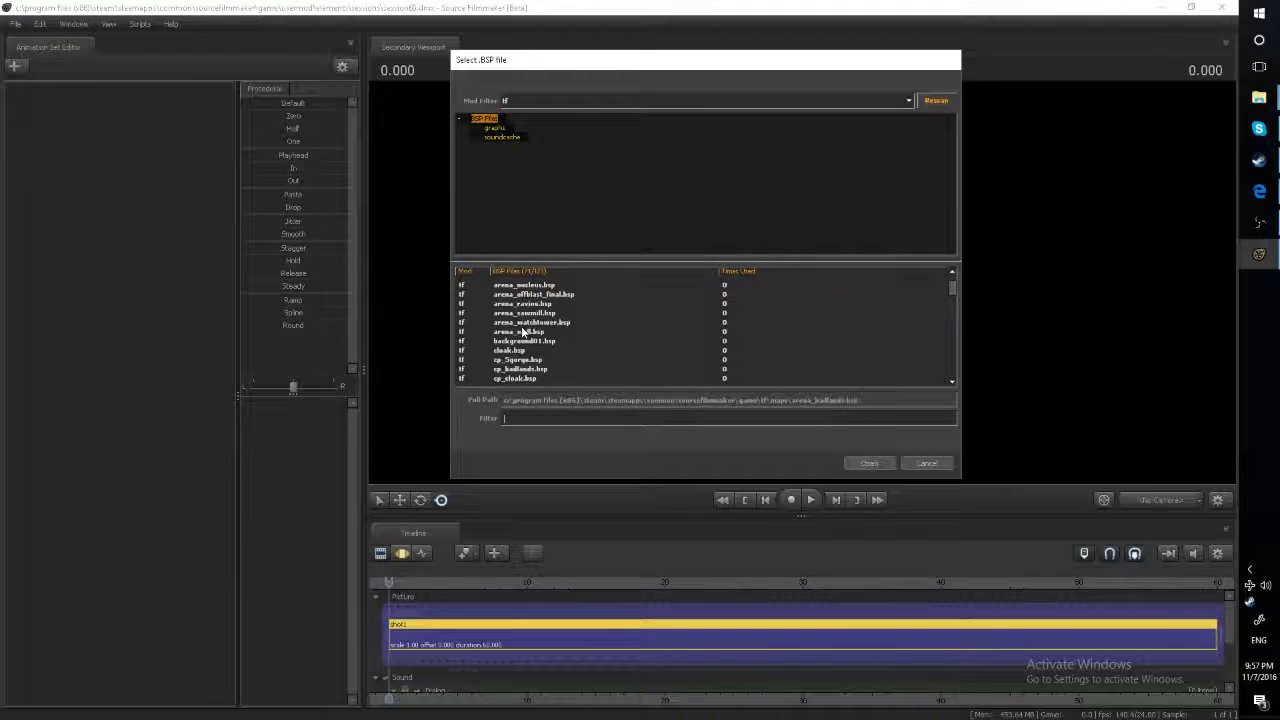
pyautogui.scroll(2, 522, 333)
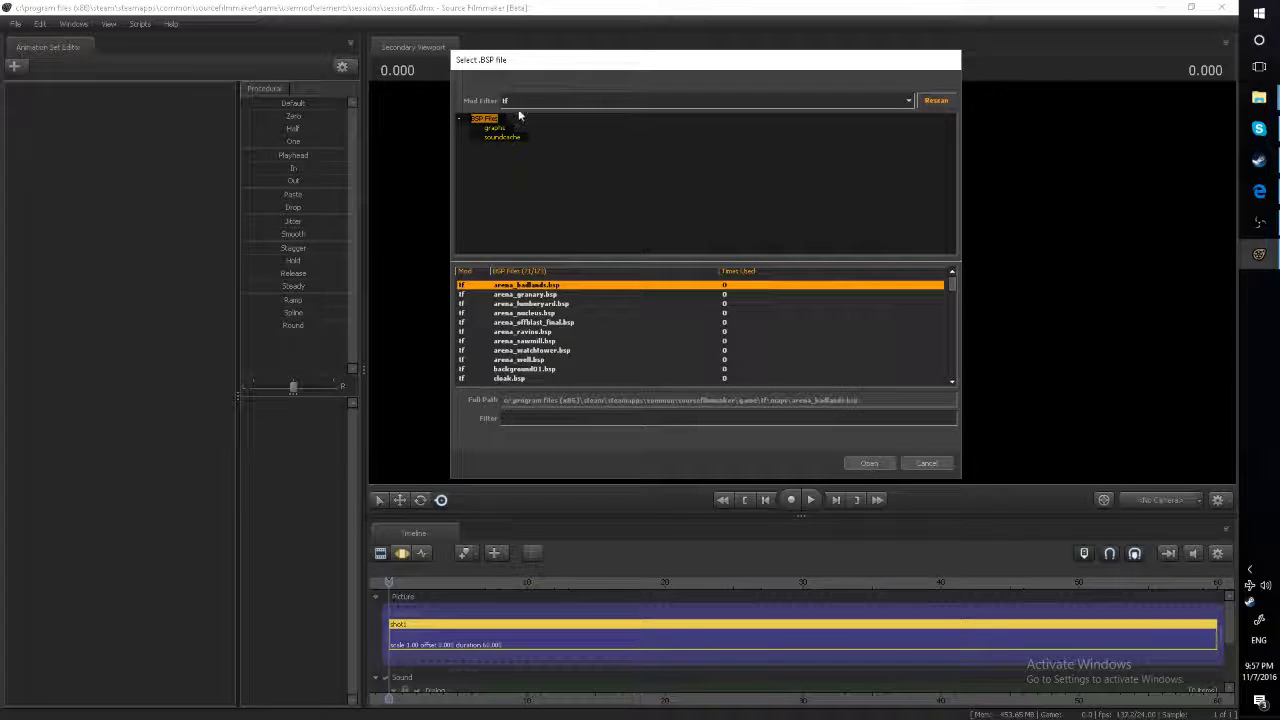
pyautogui.click(519, 101)
pyautogui.click(529, 148)
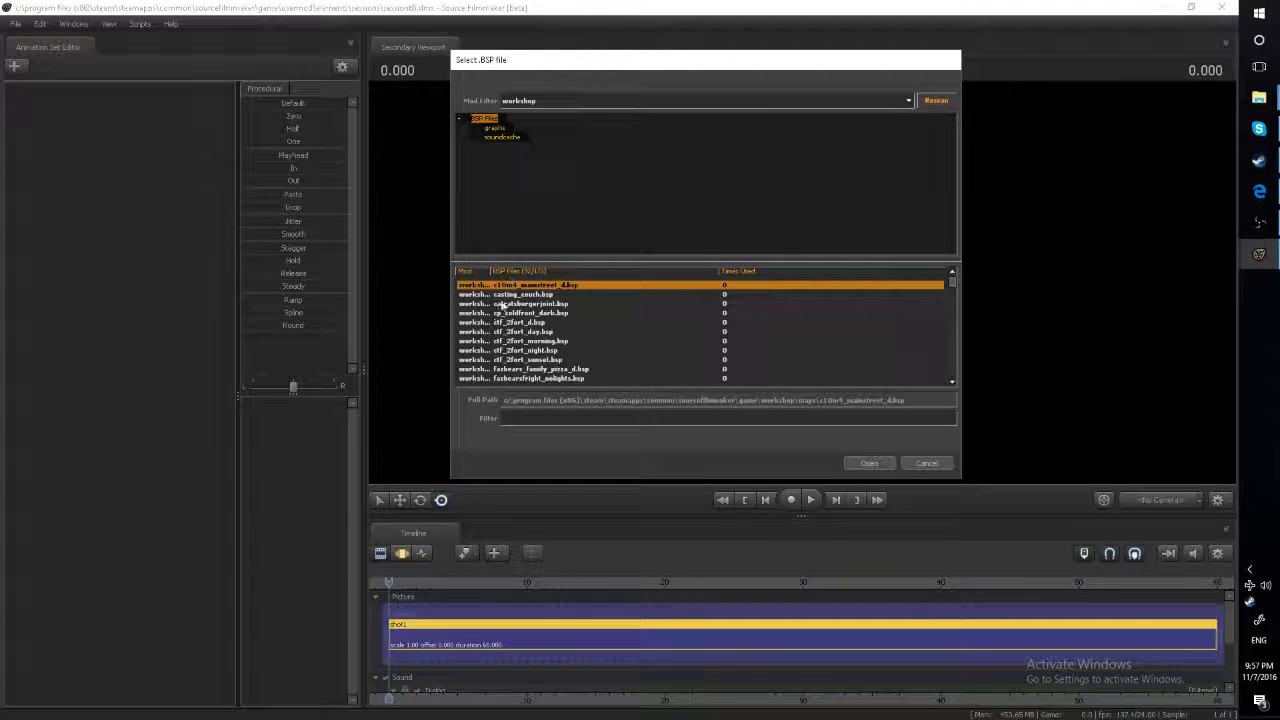
# Step: Find sfm_ponyville_2014.bsp among the workshop maps and load it into the session
pyautogui.scroll(-10, 502, 304)
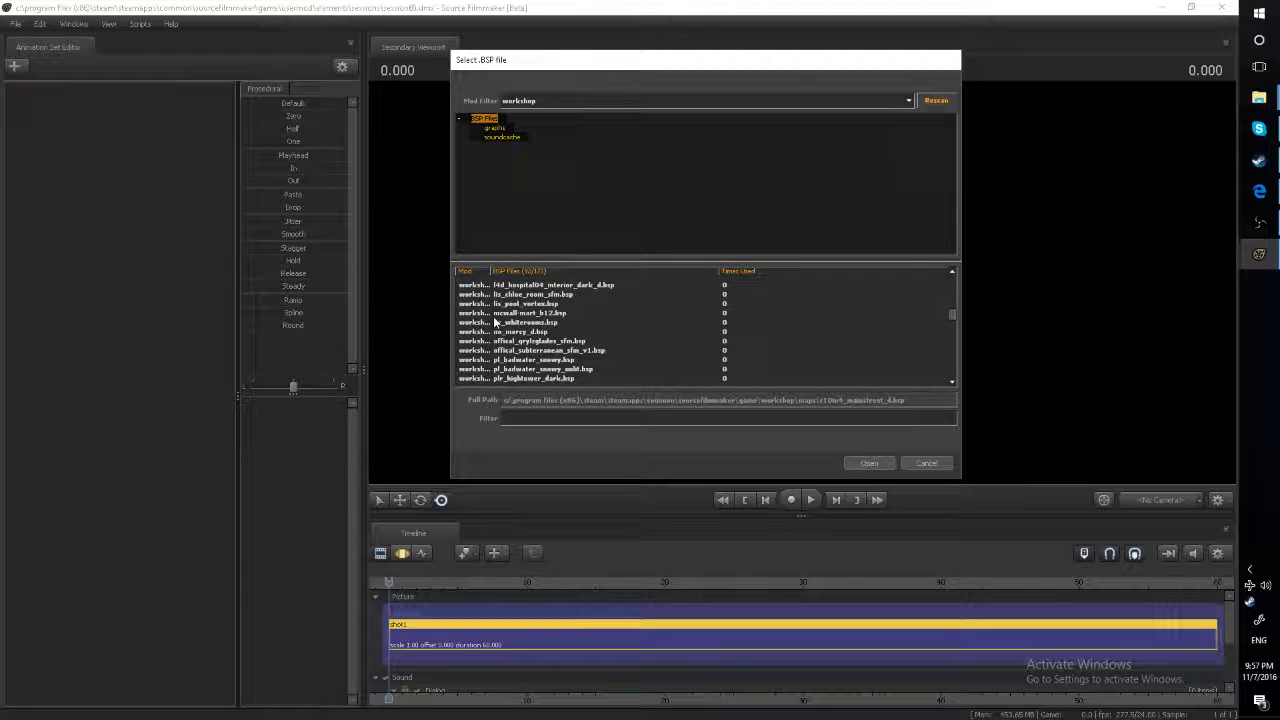
pyautogui.scroll(-6, 500, 325)
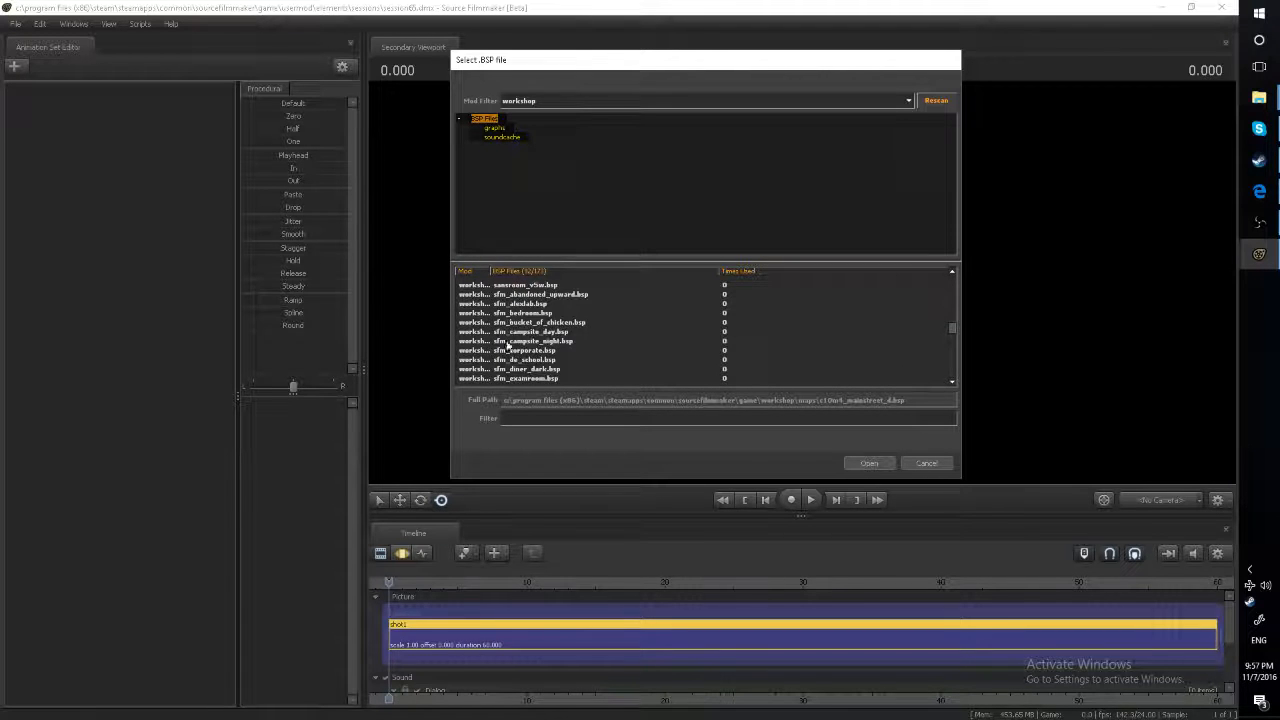
pyautogui.scroll(-10, 510, 348)
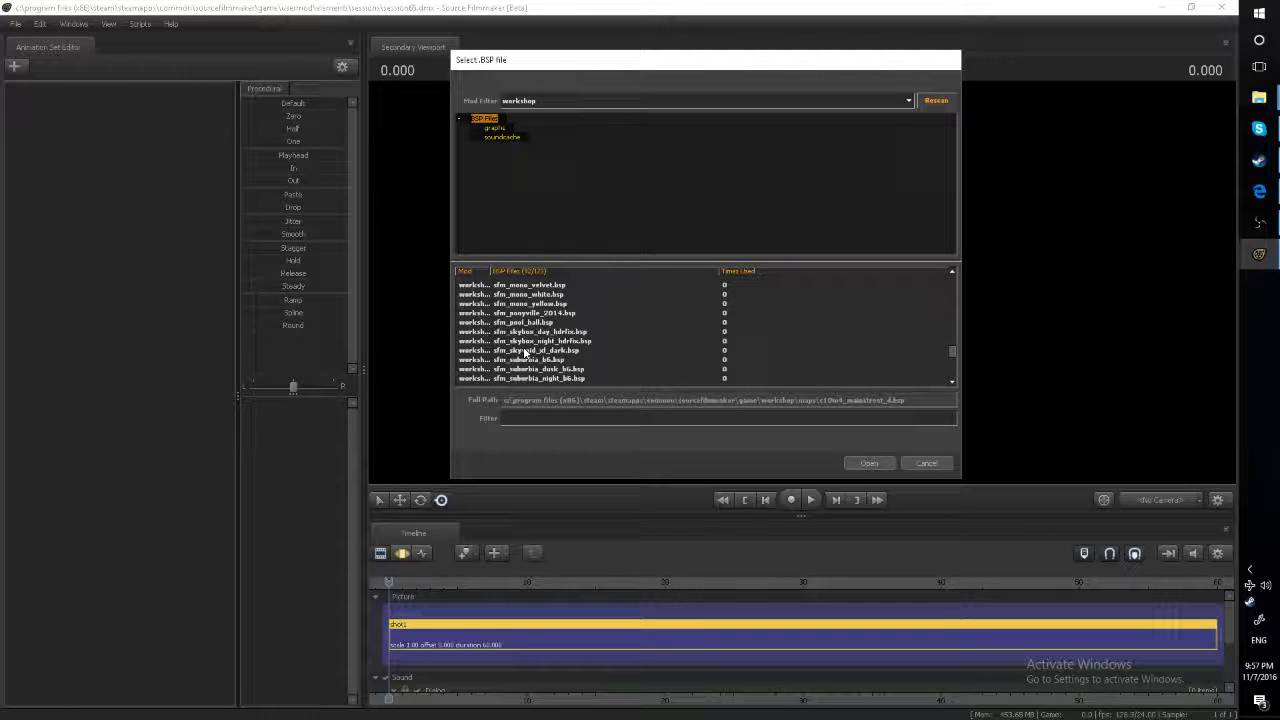
pyautogui.scroll(-8, 524, 352)
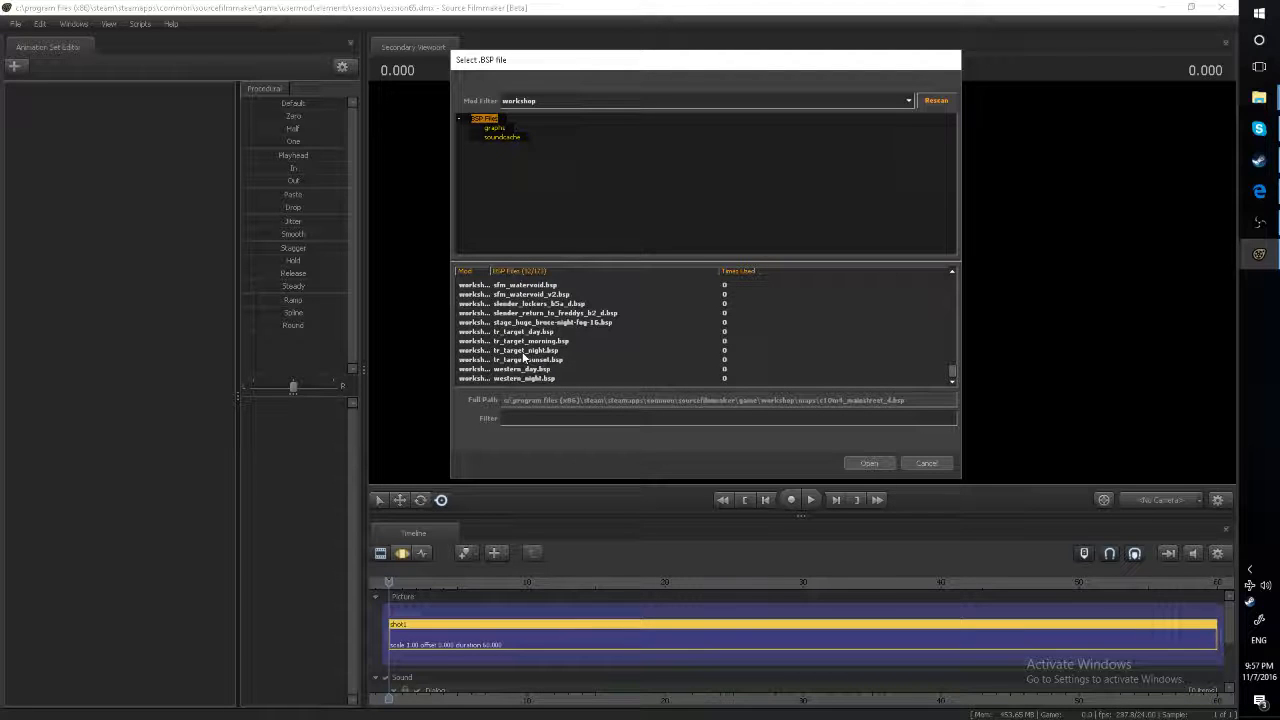
pyautogui.scroll(2, 523, 358)
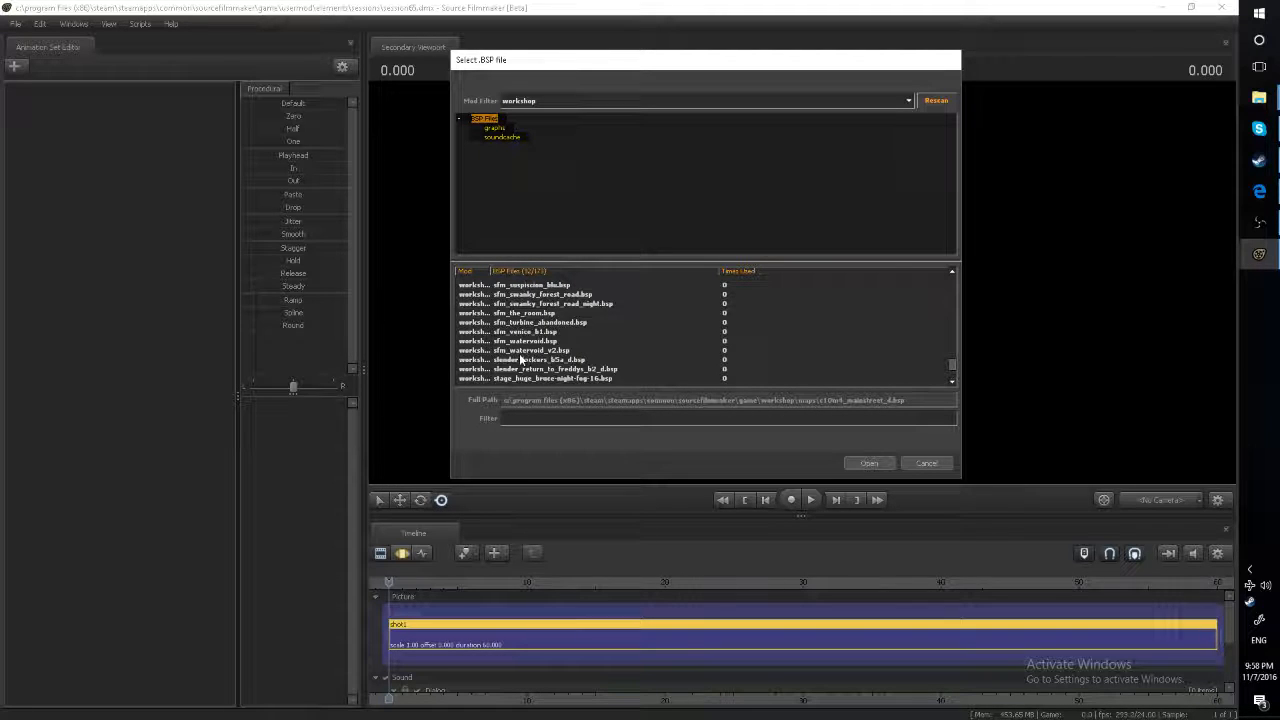
pyautogui.scroll(1, 520, 358)
pyautogui.scroll(2, 523, 350)
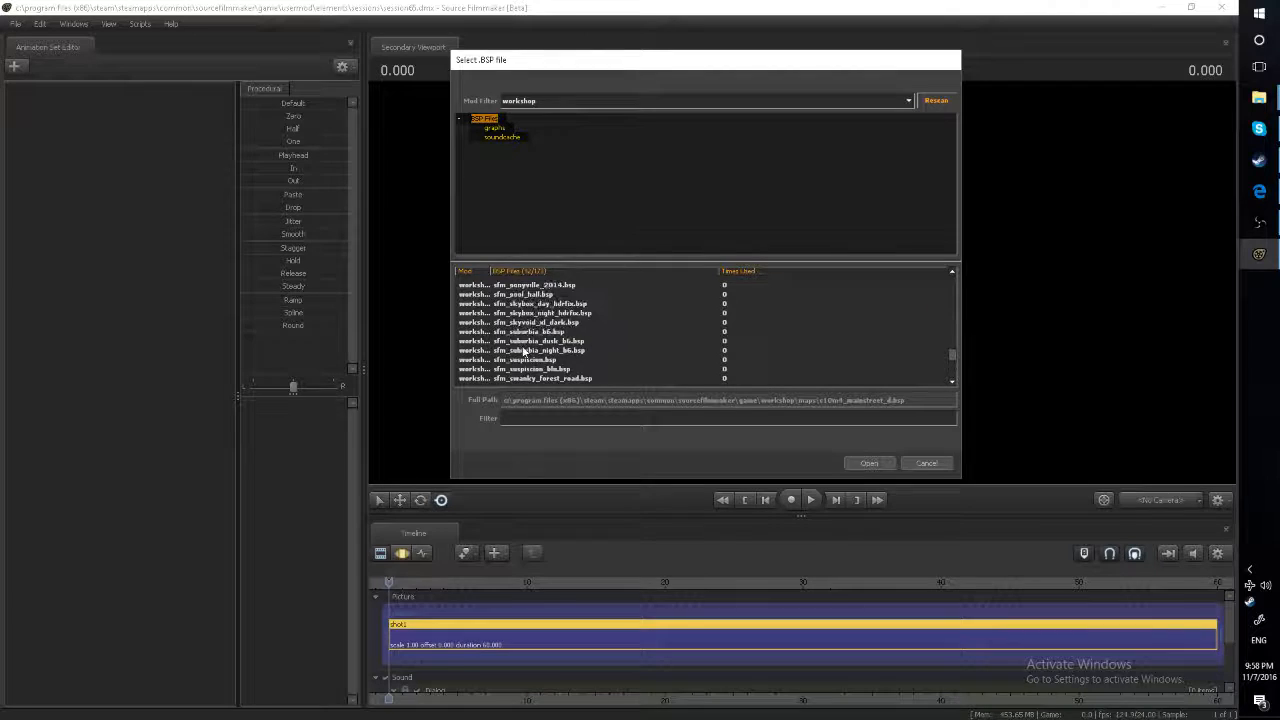
pyautogui.scroll(1, 523, 313)
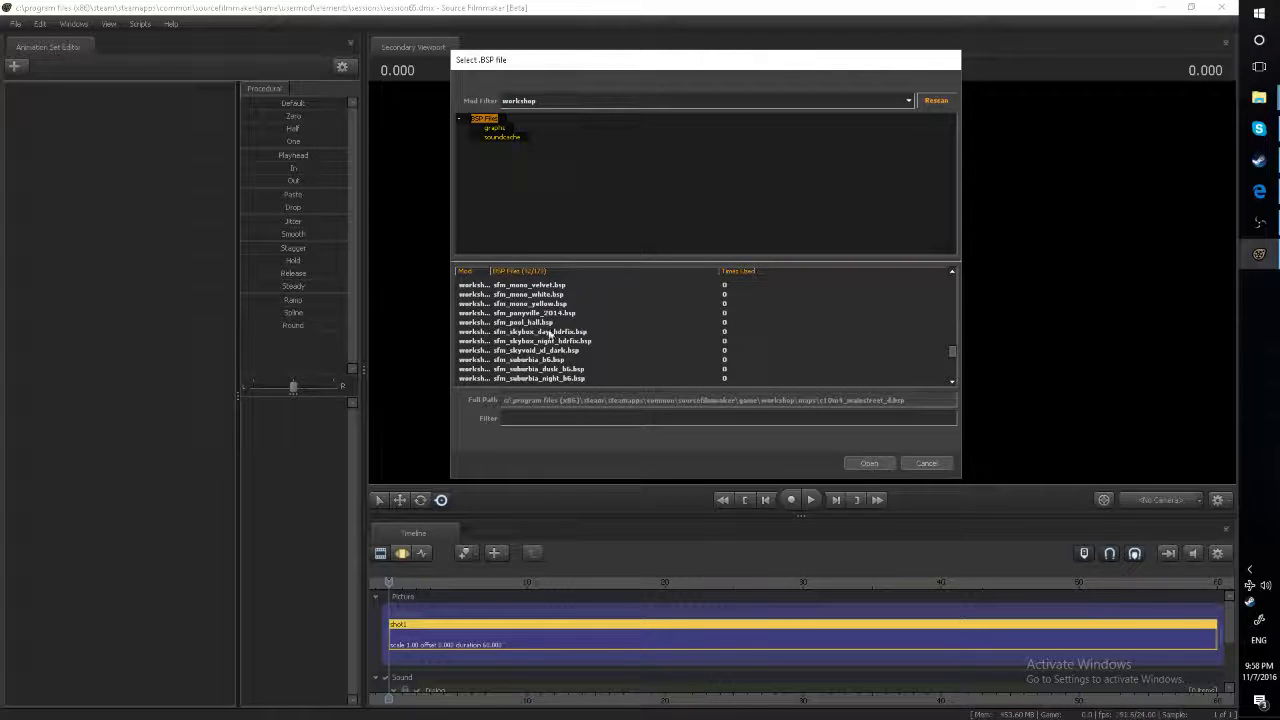
pyautogui.doubleClick(534, 313)
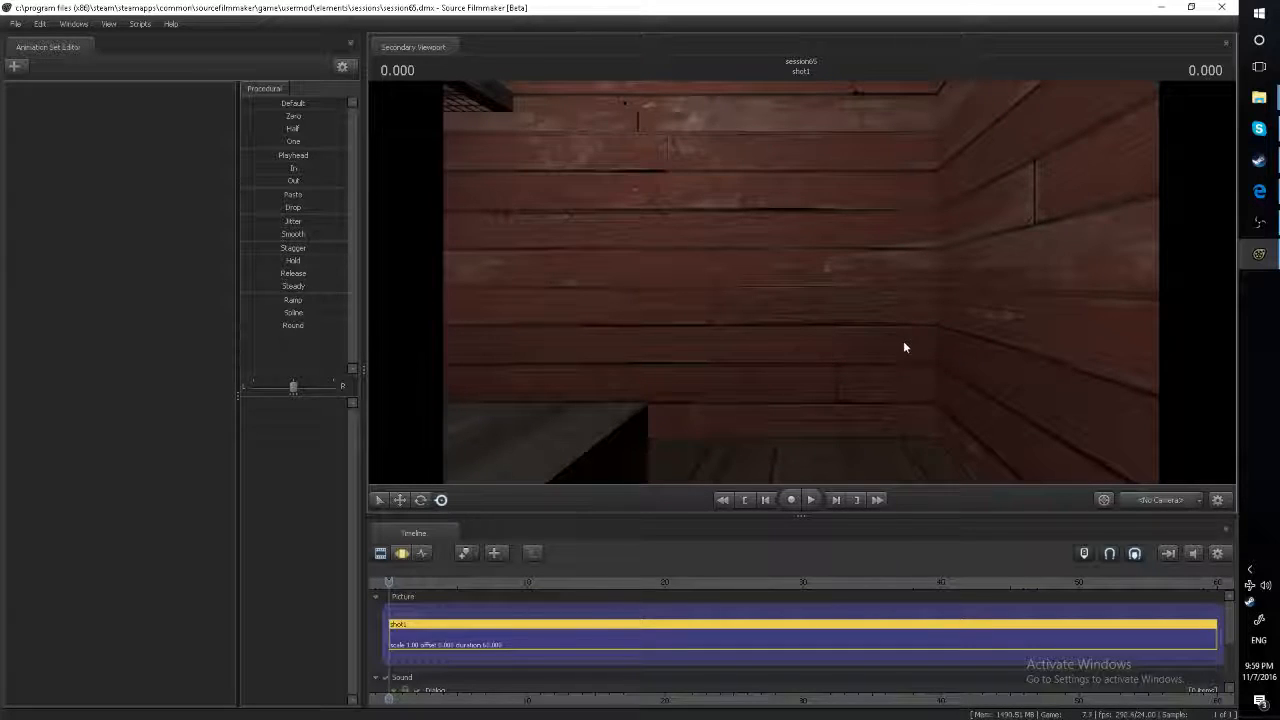
# Step: Create an animation set for a new camera in the shot and select it
pyautogui.moveTo(904, 346); pyautogui.dragTo(334, 277)
pyautogui.press('w')
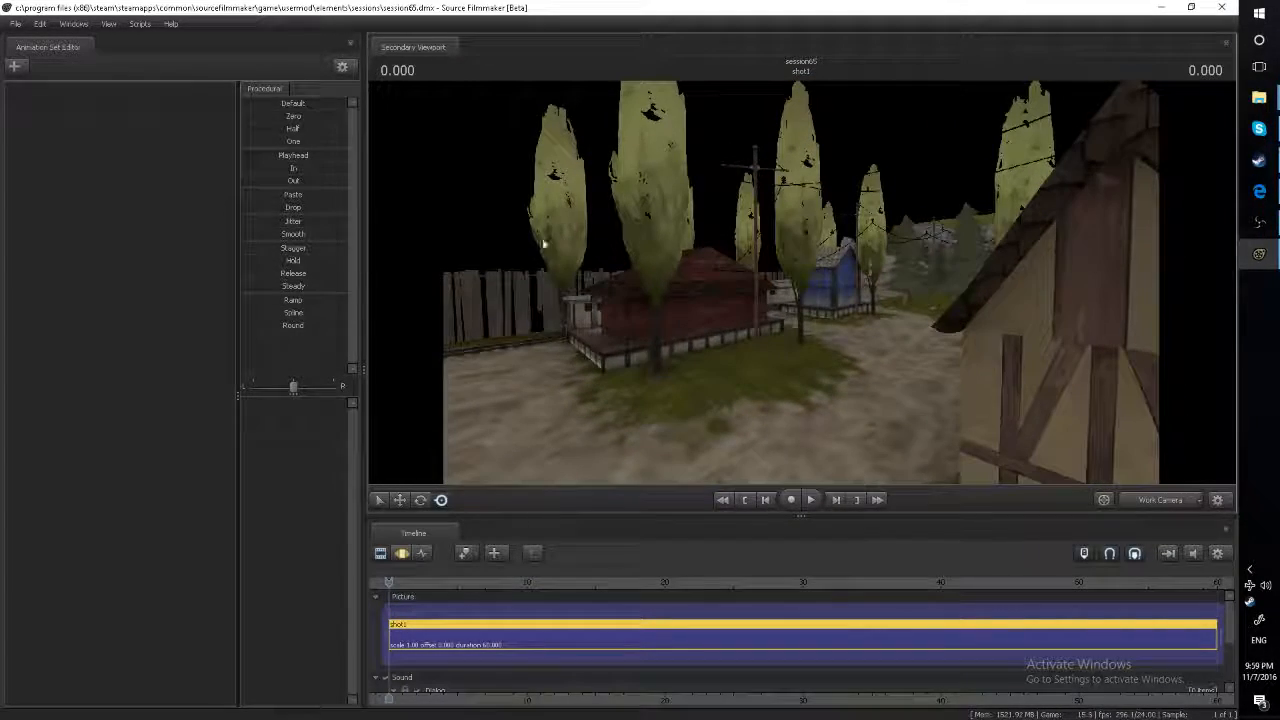
pyautogui.rightClick(147, 151)
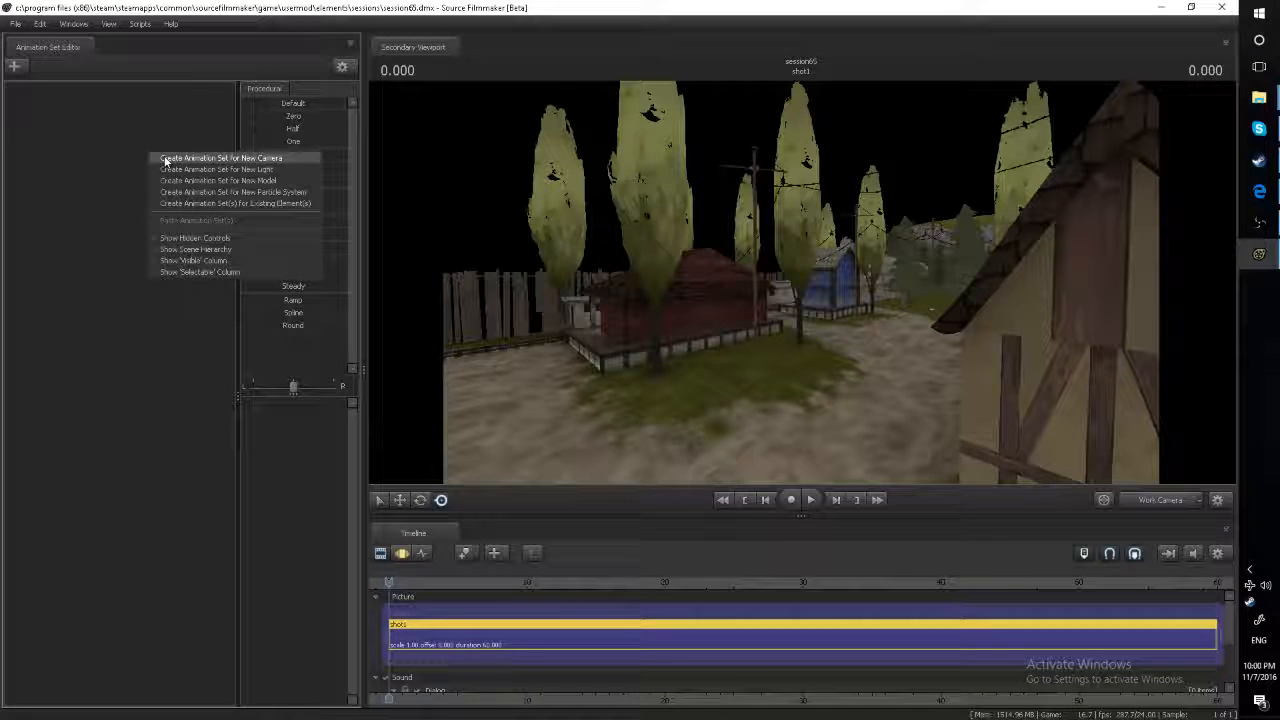
pyautogui.click(16, 67)
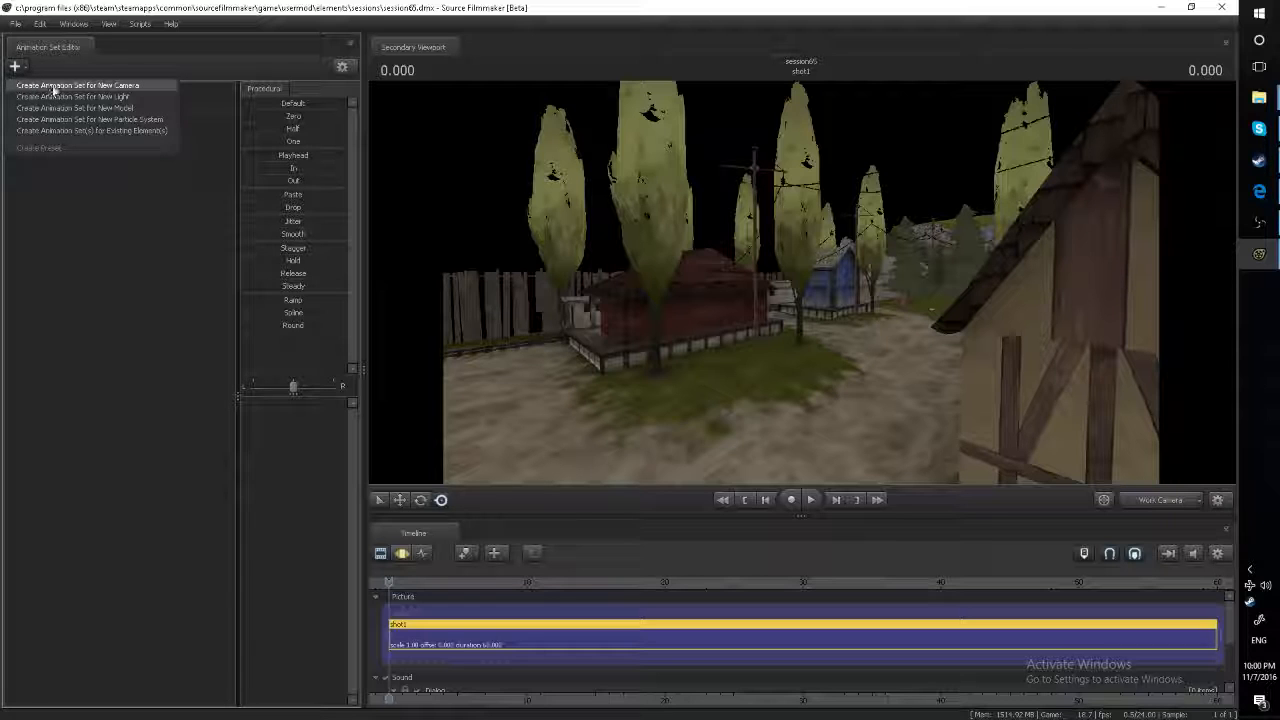
pyautogui.click(120, 87)
pyautogui.click(90, 91)
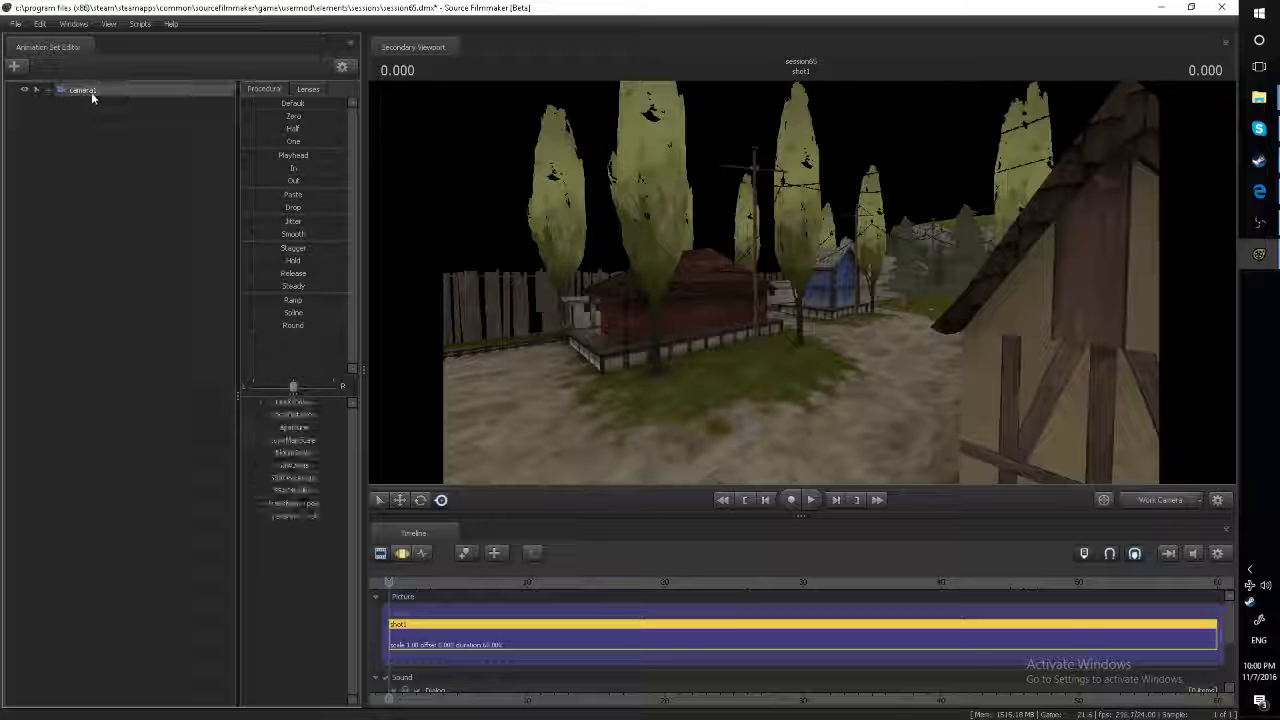
# Step: Change the viewport's scene camera to camera1
pyautogui.click(1148, 500)
pyautogui.click(1199, 500)
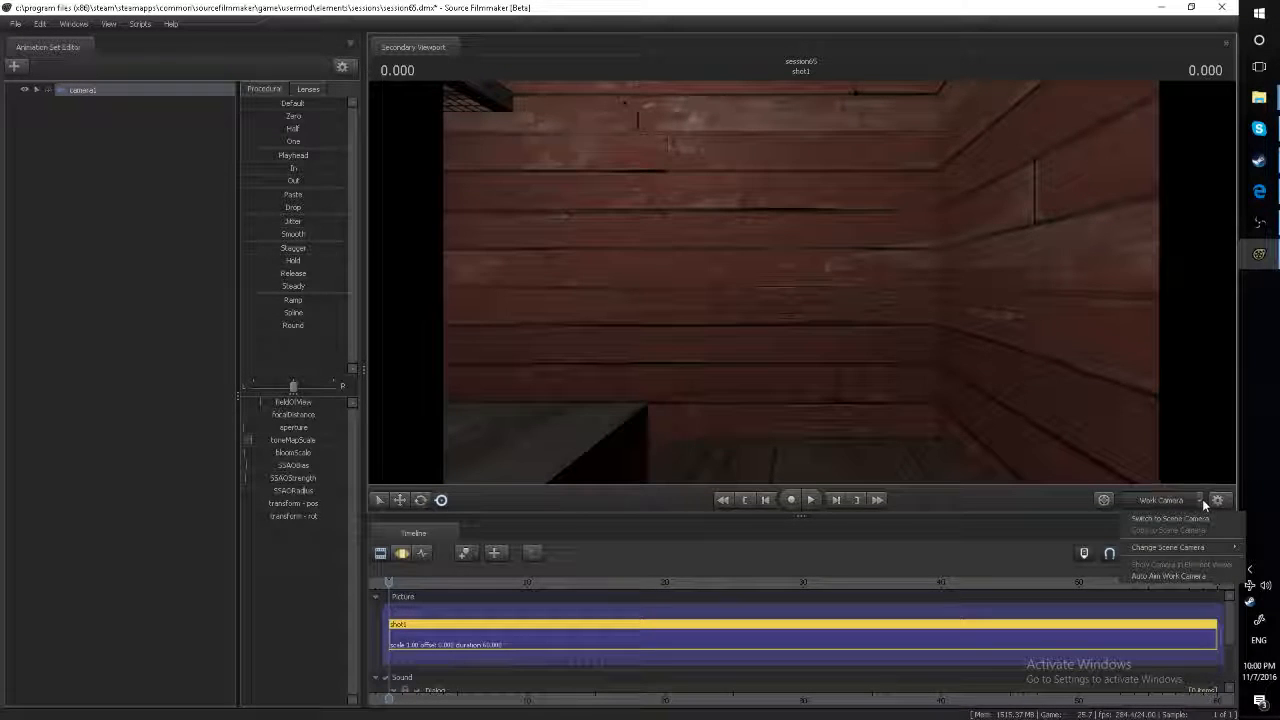
pyautogui.moveTo(1183, 546)
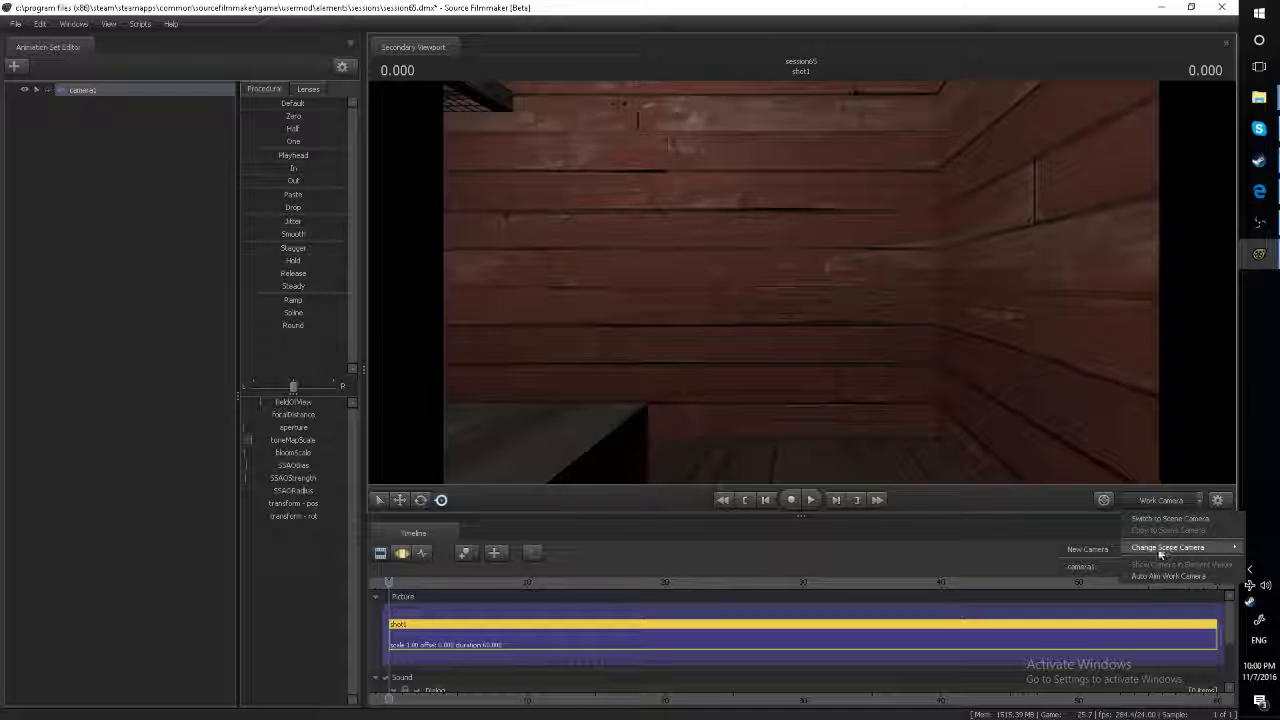
pyautogui.click(1070, 567)
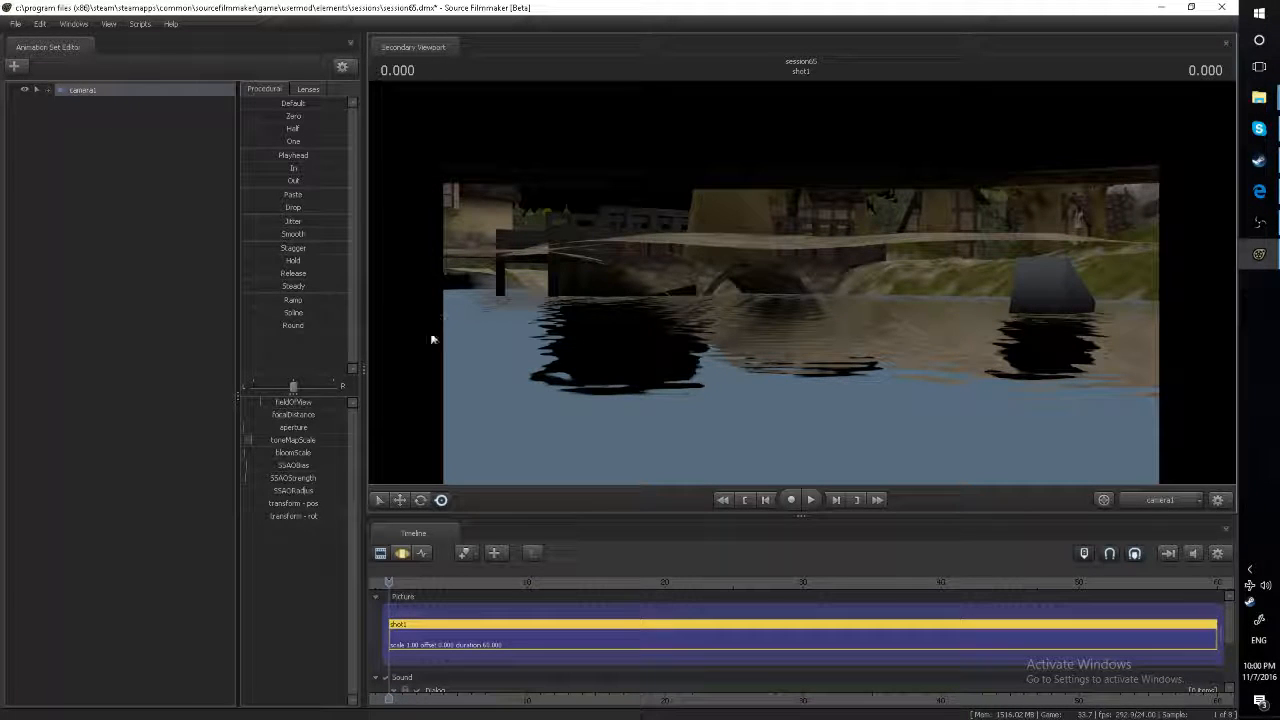
# Step: Switch the timeline to the Motion Editor and fly camera1 from the water up into the village
pyautogui.click(402, 556)
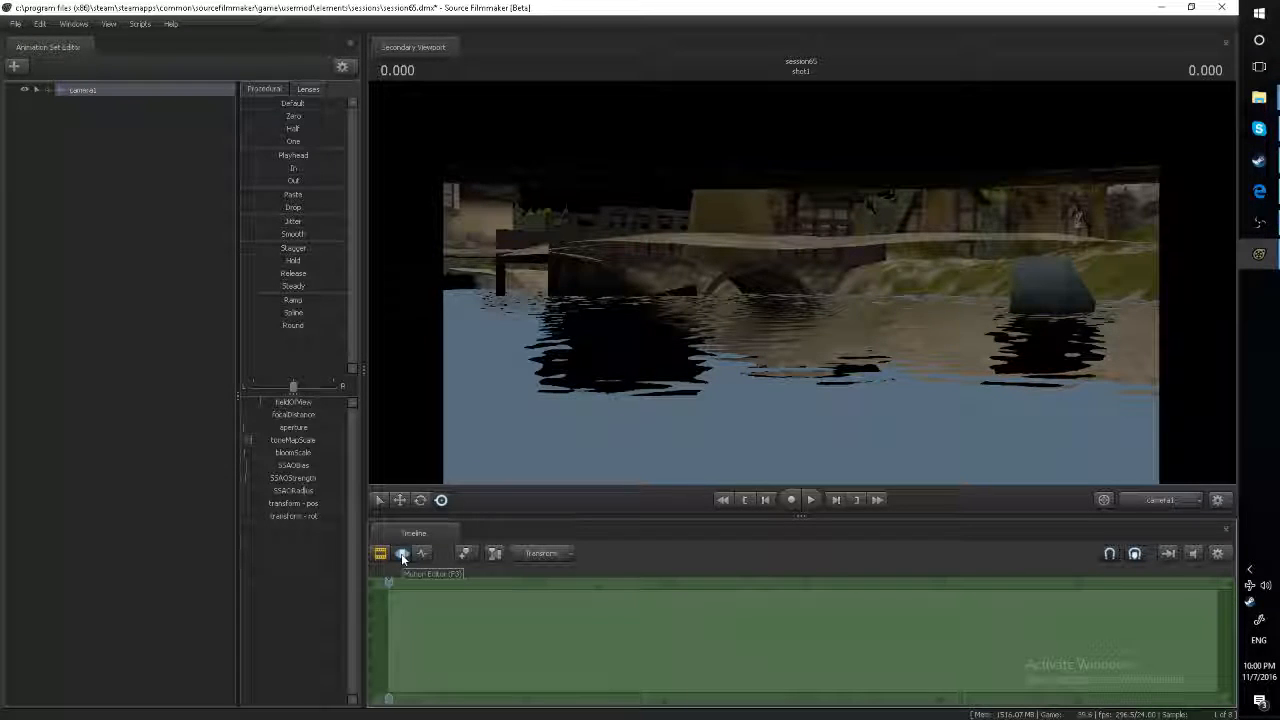
pyautogui.moveTo(550, 396); pyautogui.dragTo(800, 281)
pyautogui.press('w')
pyautogui.press('w')
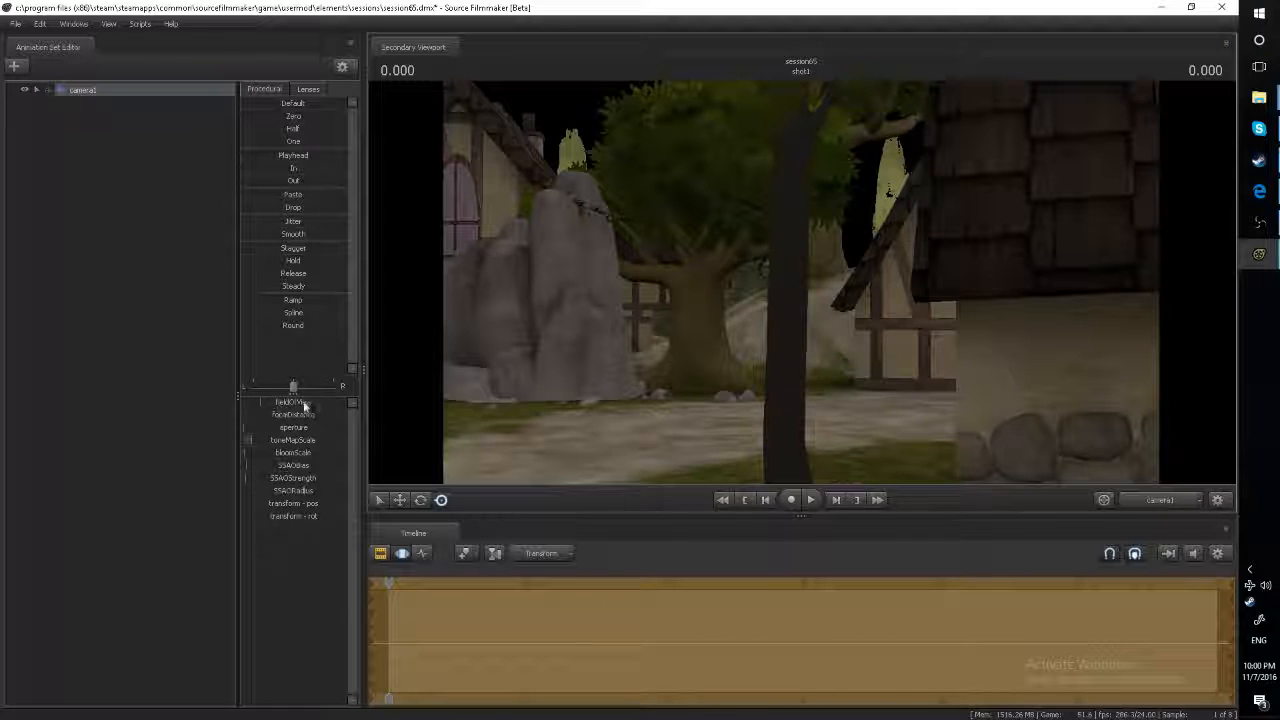
# Step: Widen camera1's fieldOfView and reposition the camera to look down the dirt path between the timbered house and the large tree
pyautogui.moveTo(262, 404); pyautogui.dragTo(284, 403)
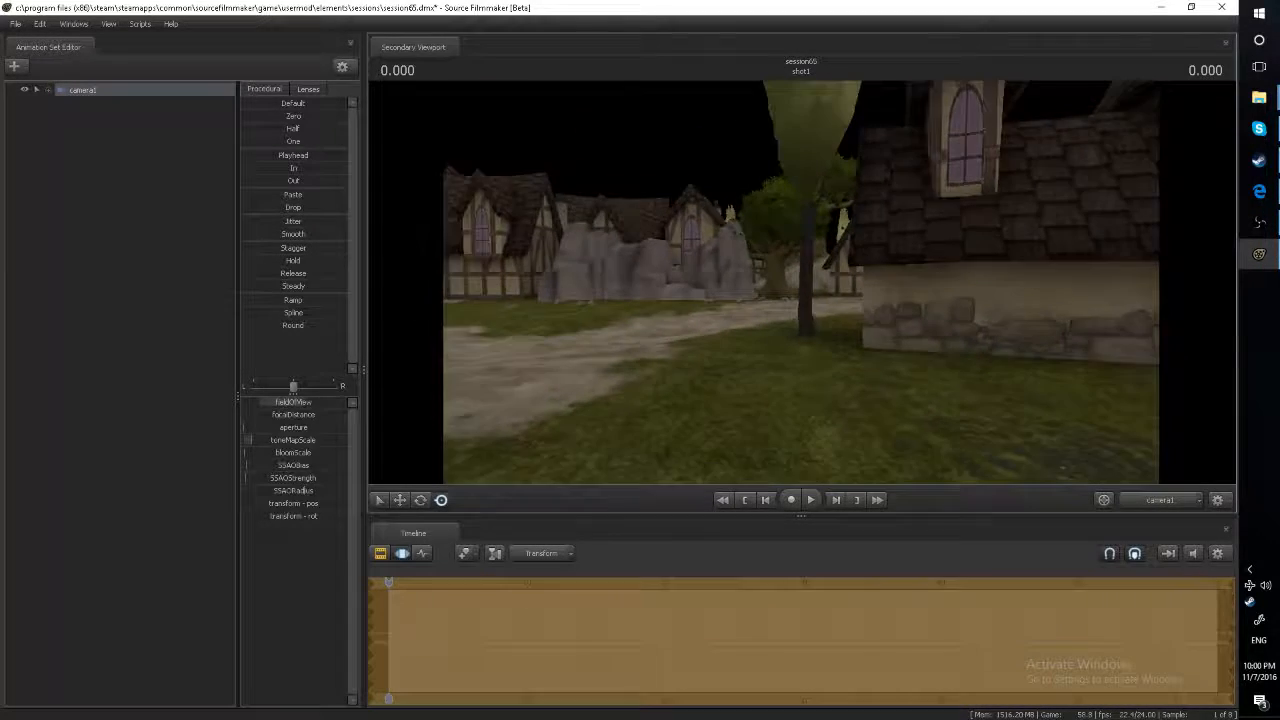
pyautogui.moveTo(800, 282); pyautogui.dragTo(690, 282)
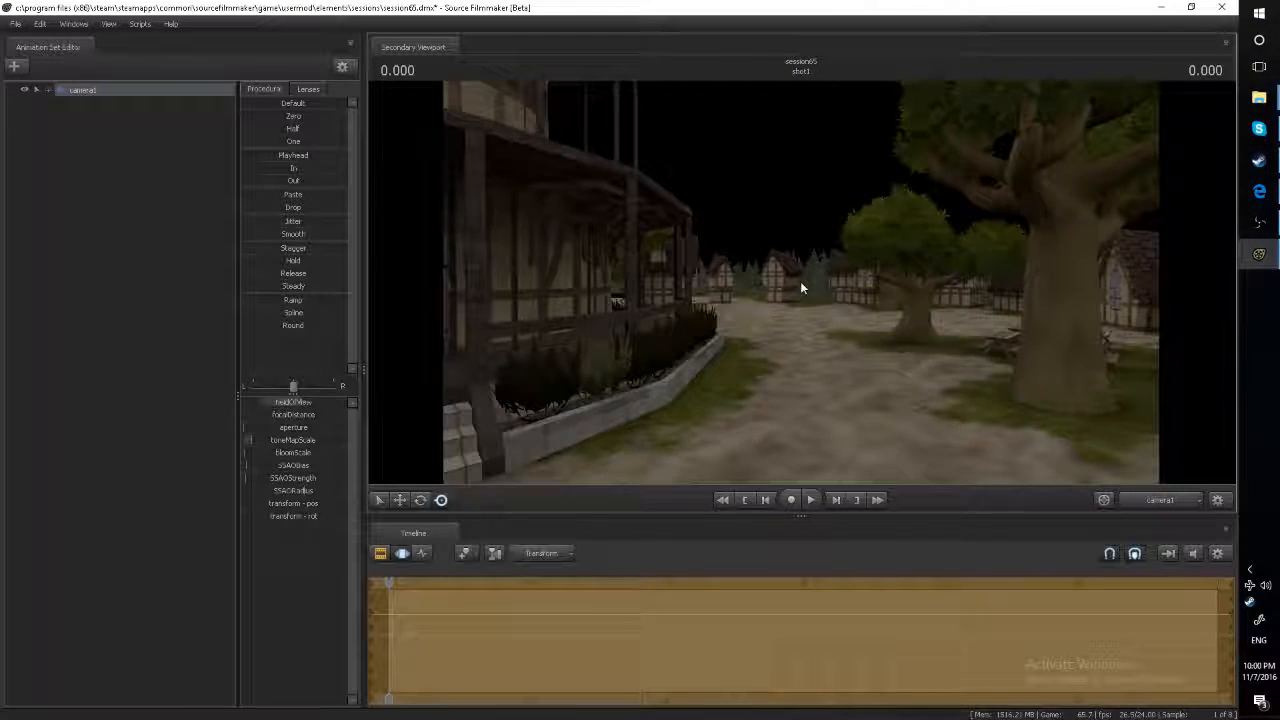
pyautogui.moveTo(801, 287)
pyautogui.mouseDown()
pyautogui.moveTo(670, 287)
pyautogui.moveTo(801, 287)
pyautogui.mouseUp()
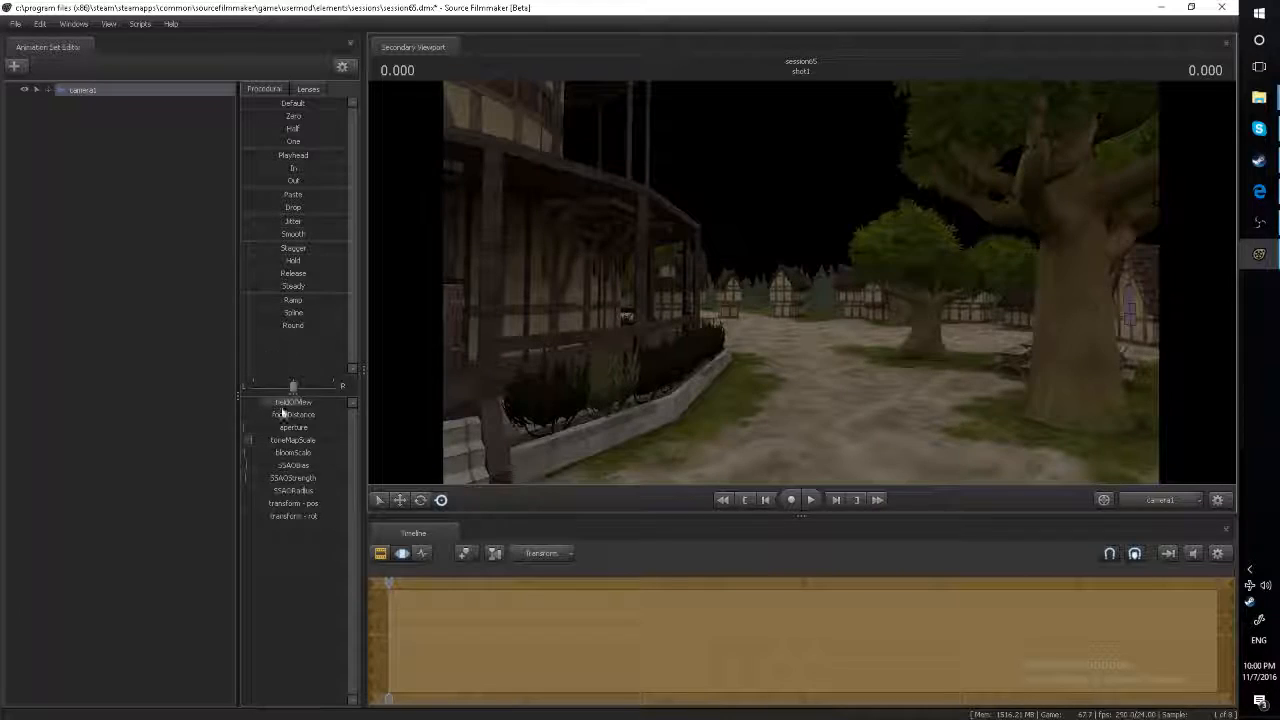
# Step: Adjust camera1's fieldOfView and fly the camera from the village path into the room with striped walls and a red carpet
pyautogui.moveTo(283, 405)
pyautogui.mouseDown()
pyautogui.moveTo(262, 405)
pyautogui.moveTo(294, 402)
pyautogui.mouseUp()
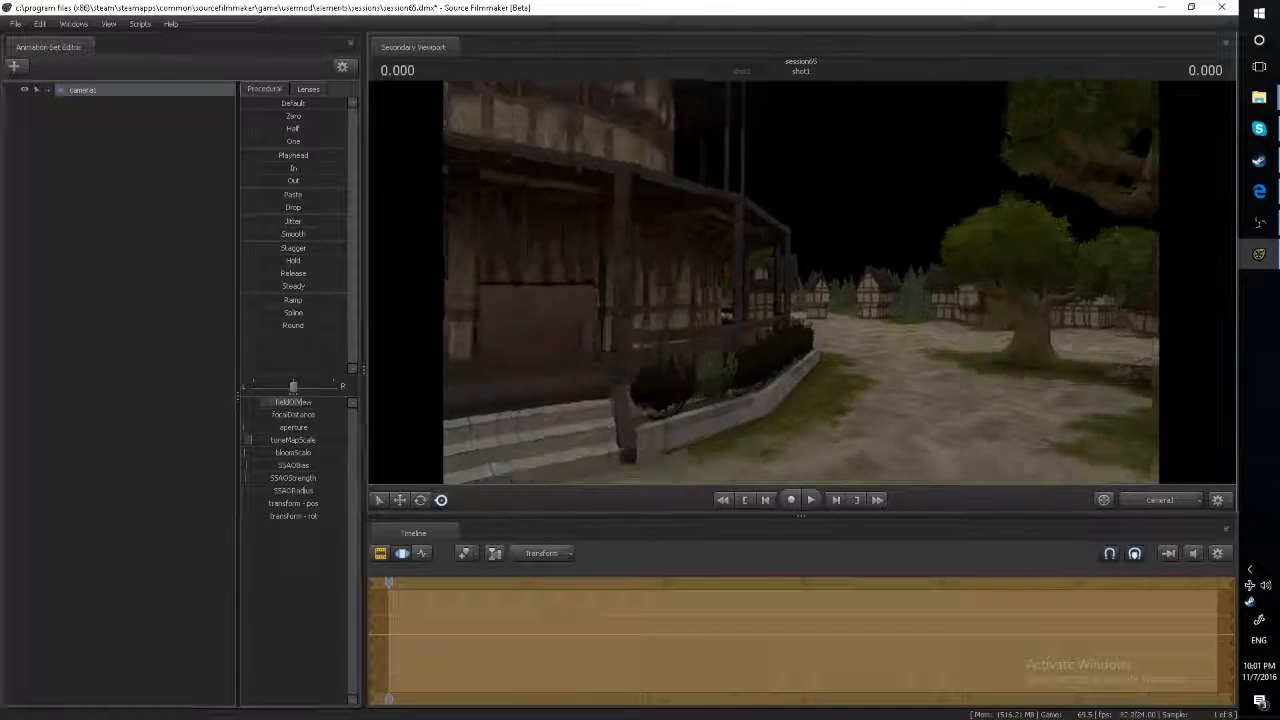
pyautogui.moveTo(801, 282); pyautogui.dragTo(685, 265)
pyautogui.press('w')
pyautogui.press('s')
pyautogui.press('w')
pyautogui.press('w')
pyautogui.press('s')
pyautogui.press('s')
pyautogui.press('w')
pyautogui.press('w')
pyautogui.press('s')
# Step: Switch the viewport to the Work Camera and fly it into the striped room to overlook the carpet and camera1
pyautogui.click(1141, 497)
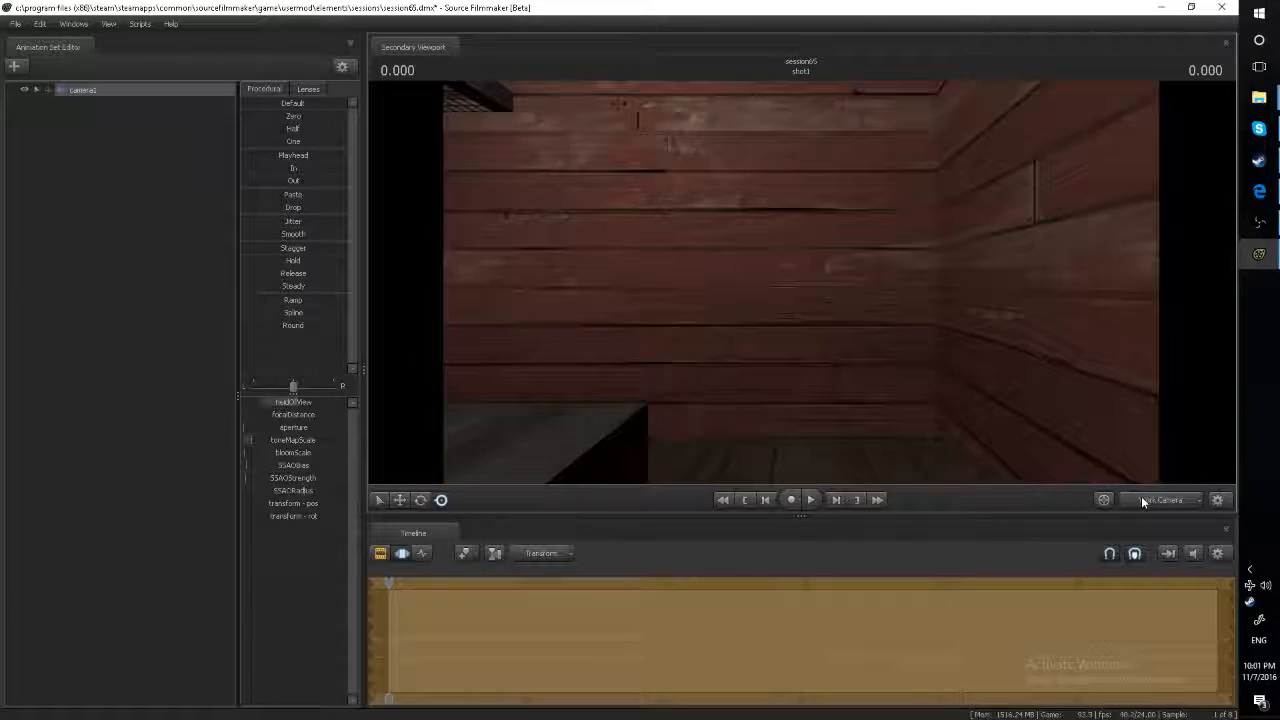
pyautogui.moveTo(1100, 455); pyautogui.dragTo(840, 410)
pyautogui.press('w')
pyautogui.moveTo(866, 318); pyautogui.dragTo(1130, 415)
pyautogui.press('w')
pyautogui.press('w')
pyautogui.press('s')
# Step: Start an animation set for a new model and clear the name filter in the model browser
pyautogui.rightClick(100, 168)
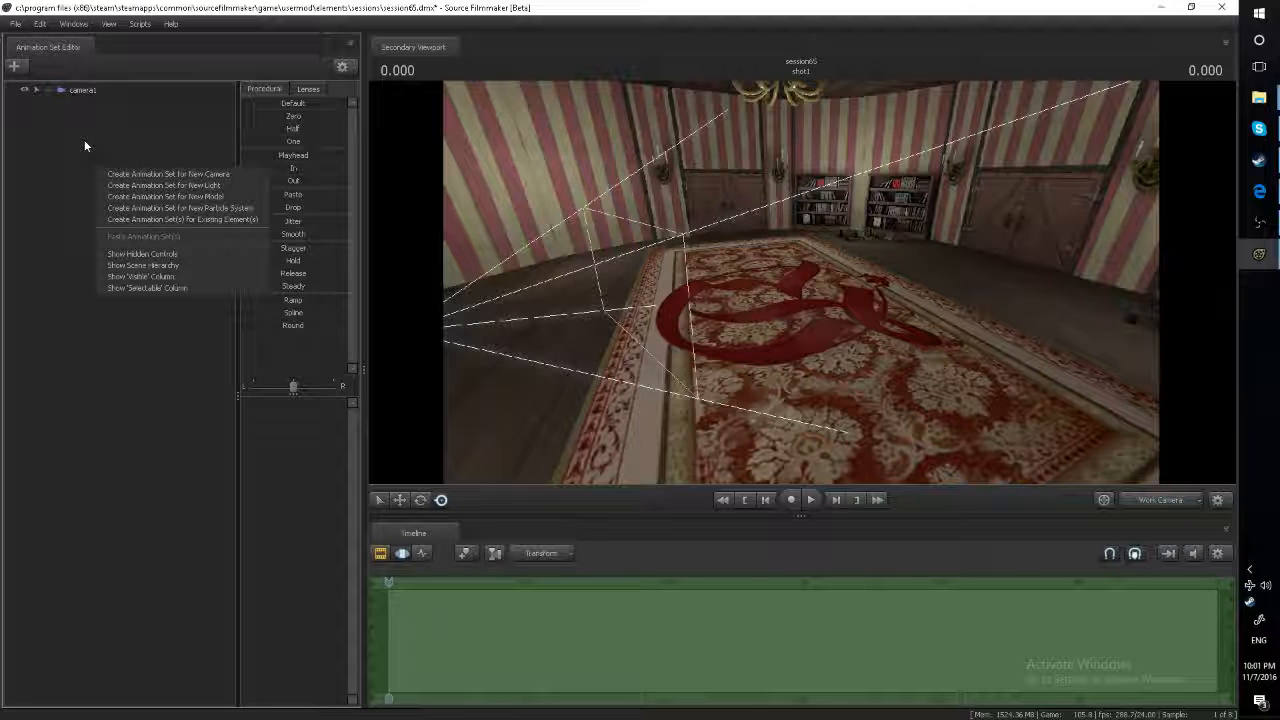
pyautogui.click(16, 66)
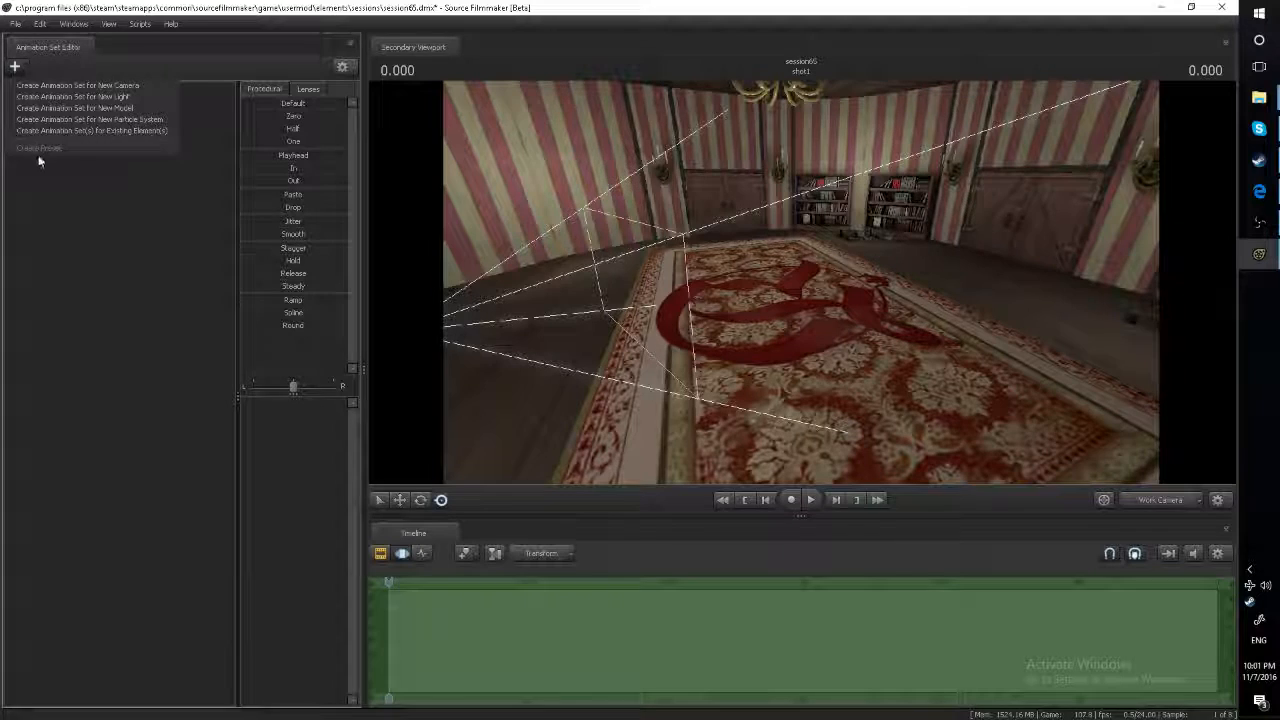
pyautogui.rightClick(74, 183)
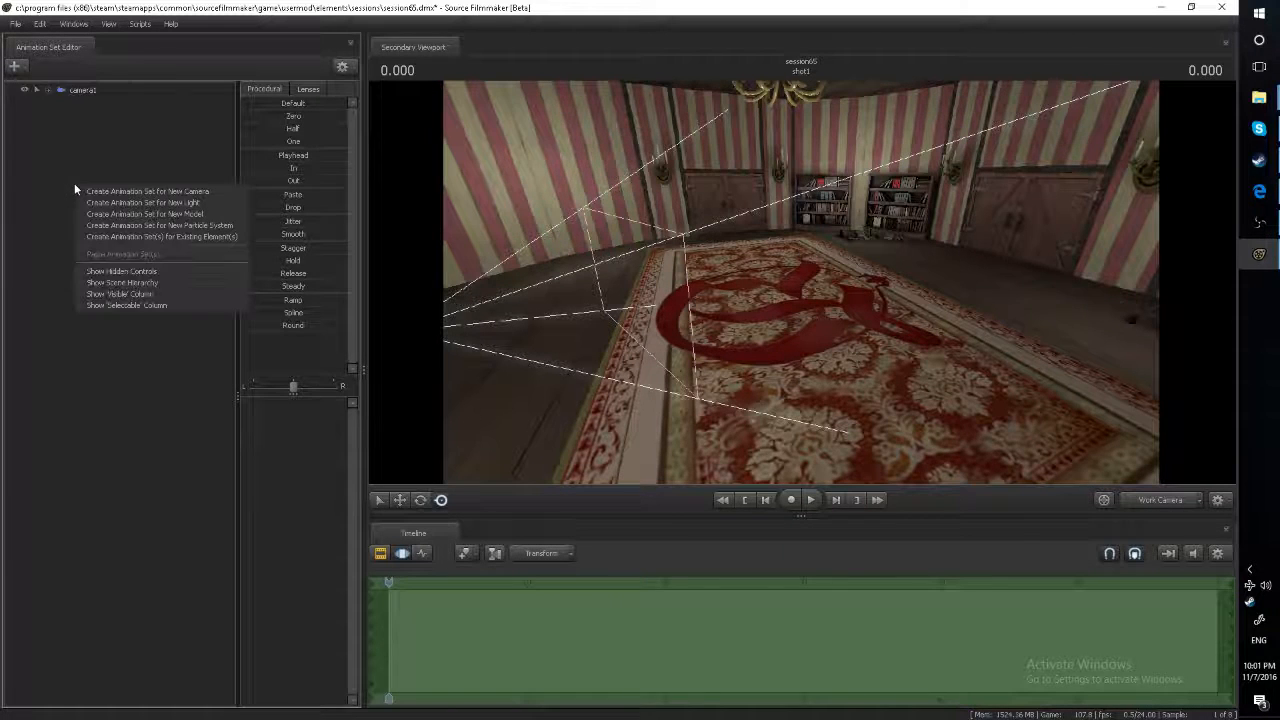
pyautogui.click(166, 215)
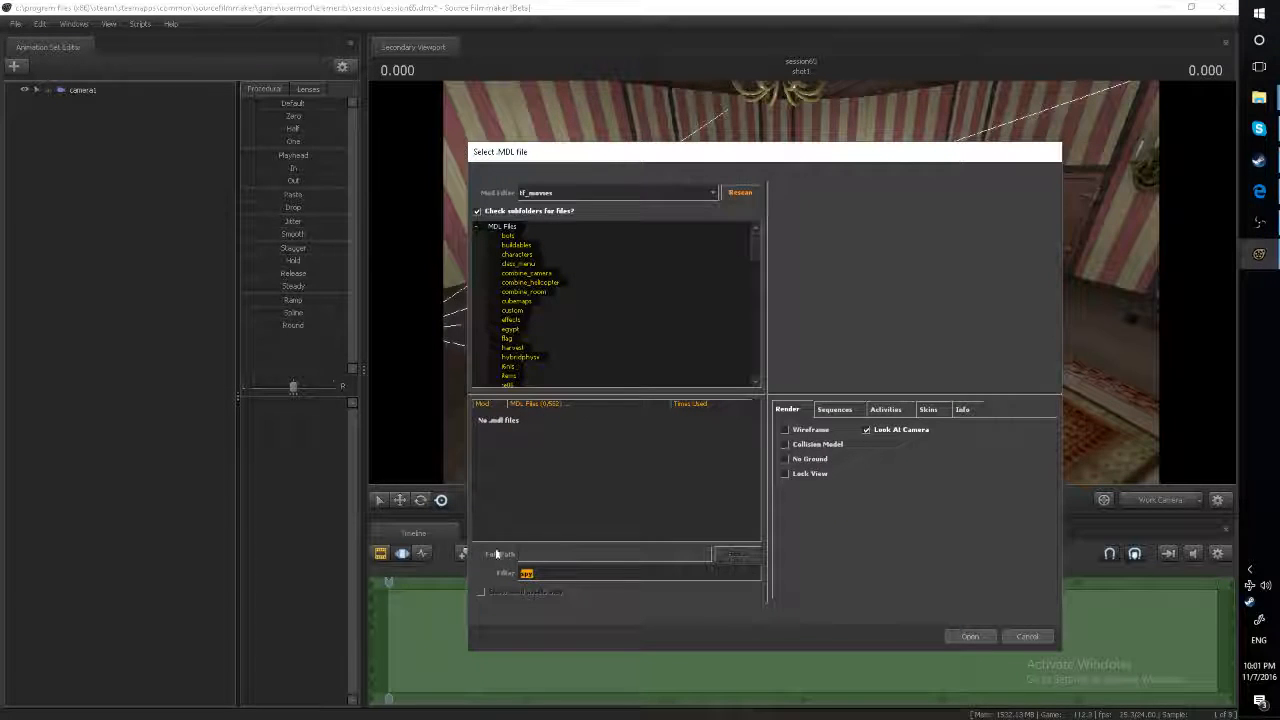
pyautogui.press('BackSpace')
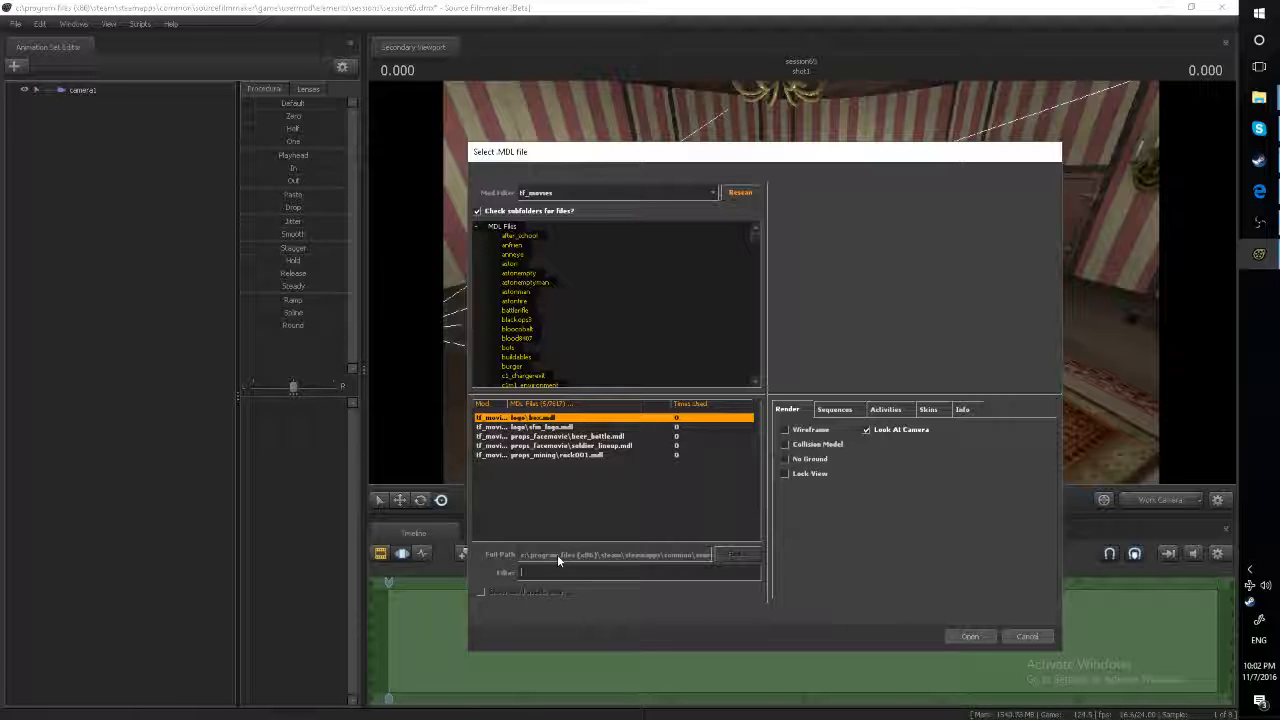
# Step: Limit the model list to the left4dead2_movies mod and add survivors\survivor_mechanic.mdl to the shot
pyautogui.click(531, 198)
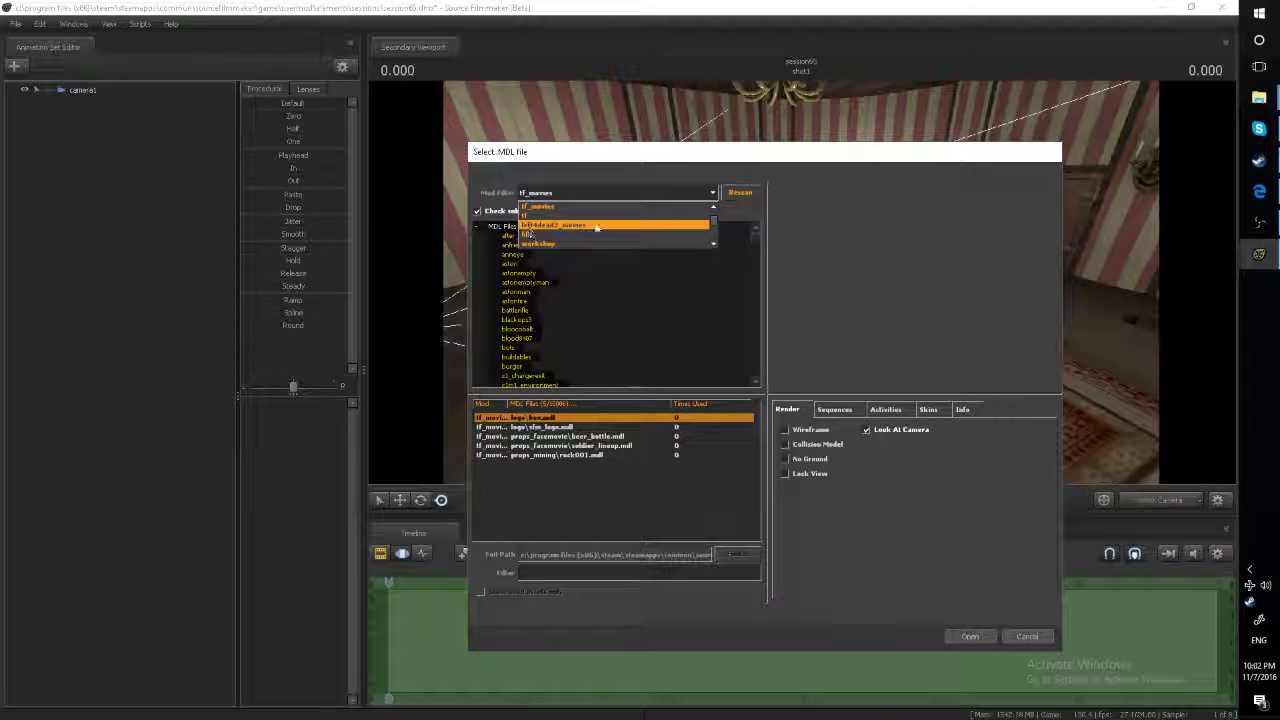
pyautogui.click(586, 226)
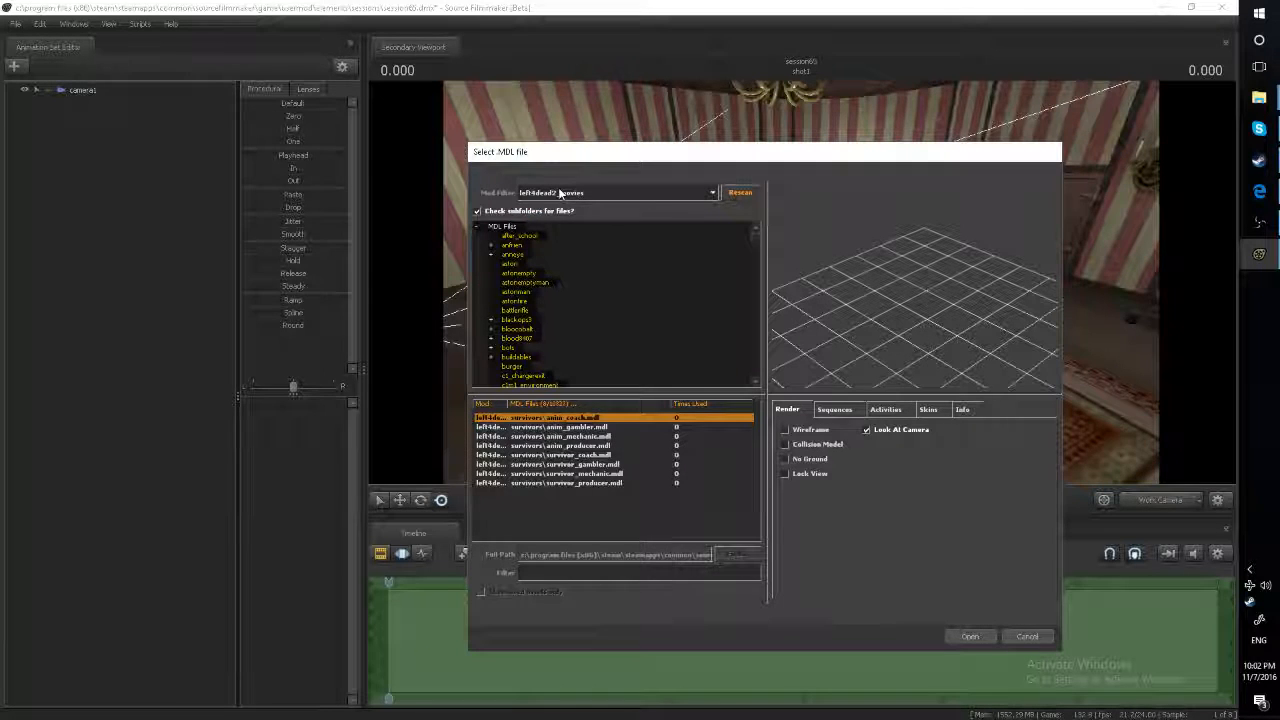
pyautogui.click(561, 193)
pyautogui.scroll(-1, 541, 220)
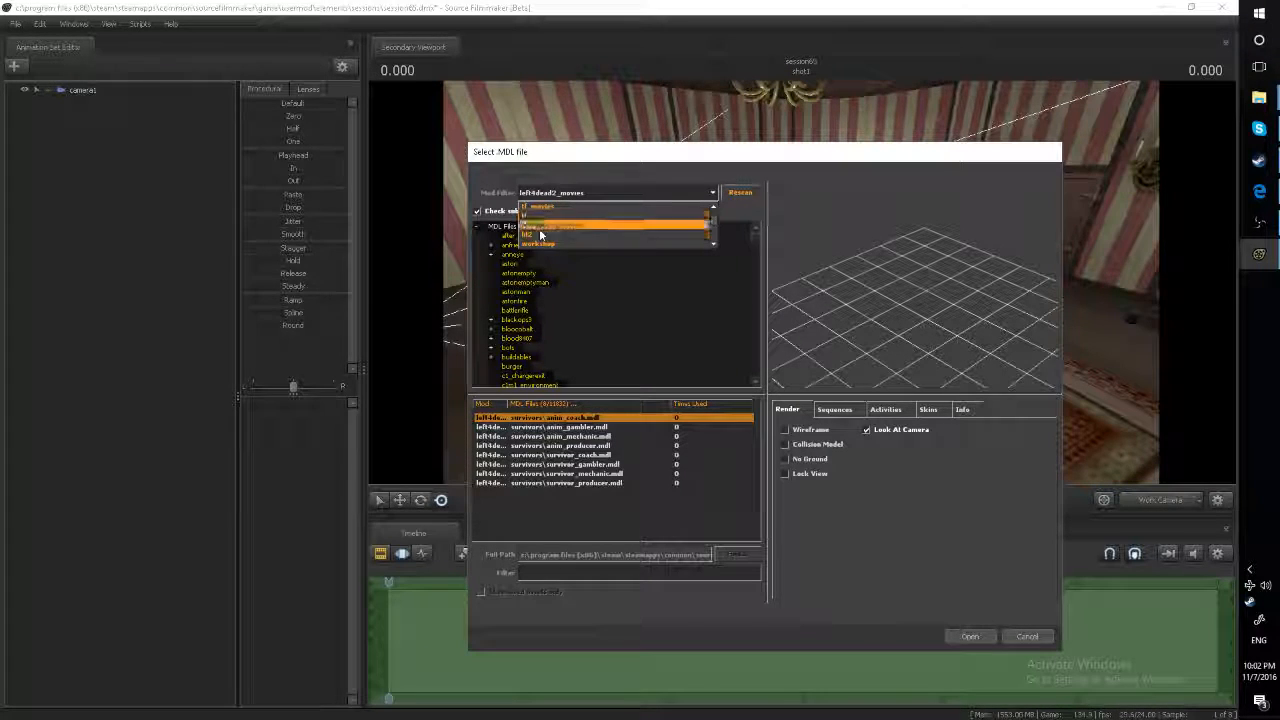
pyautogui.click(560, 520)
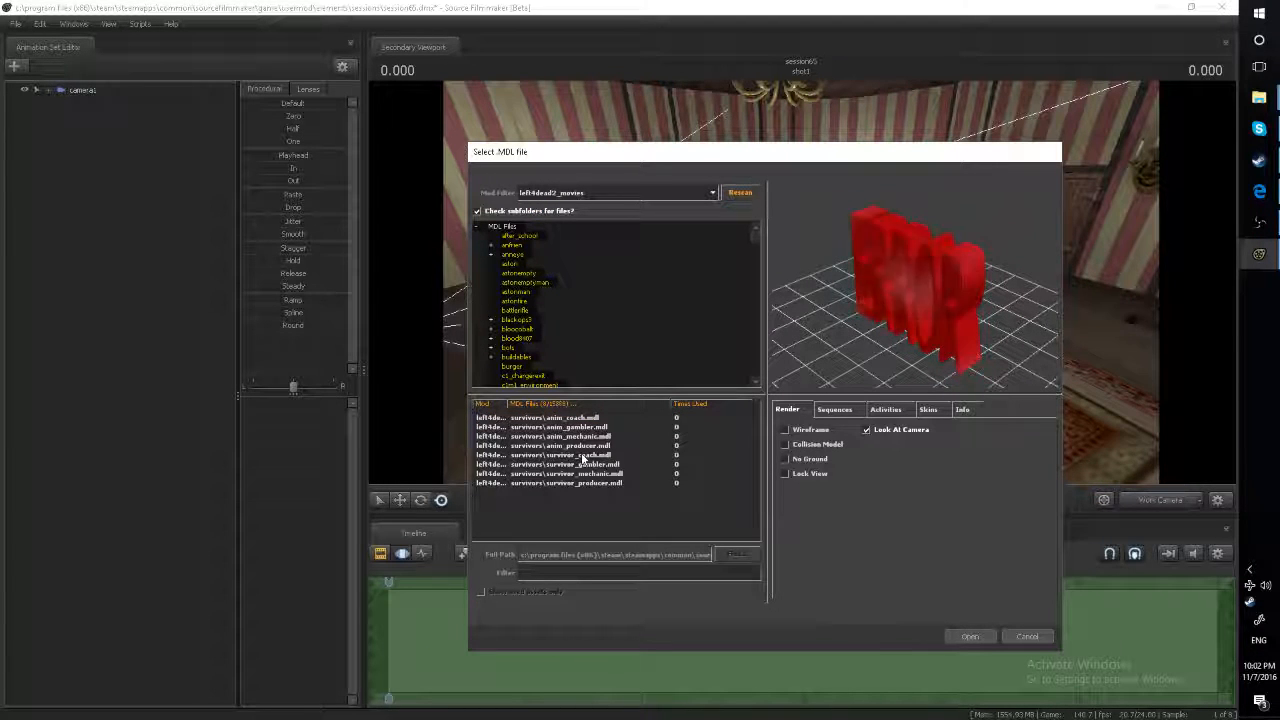
pyautogui.click(616, 490)
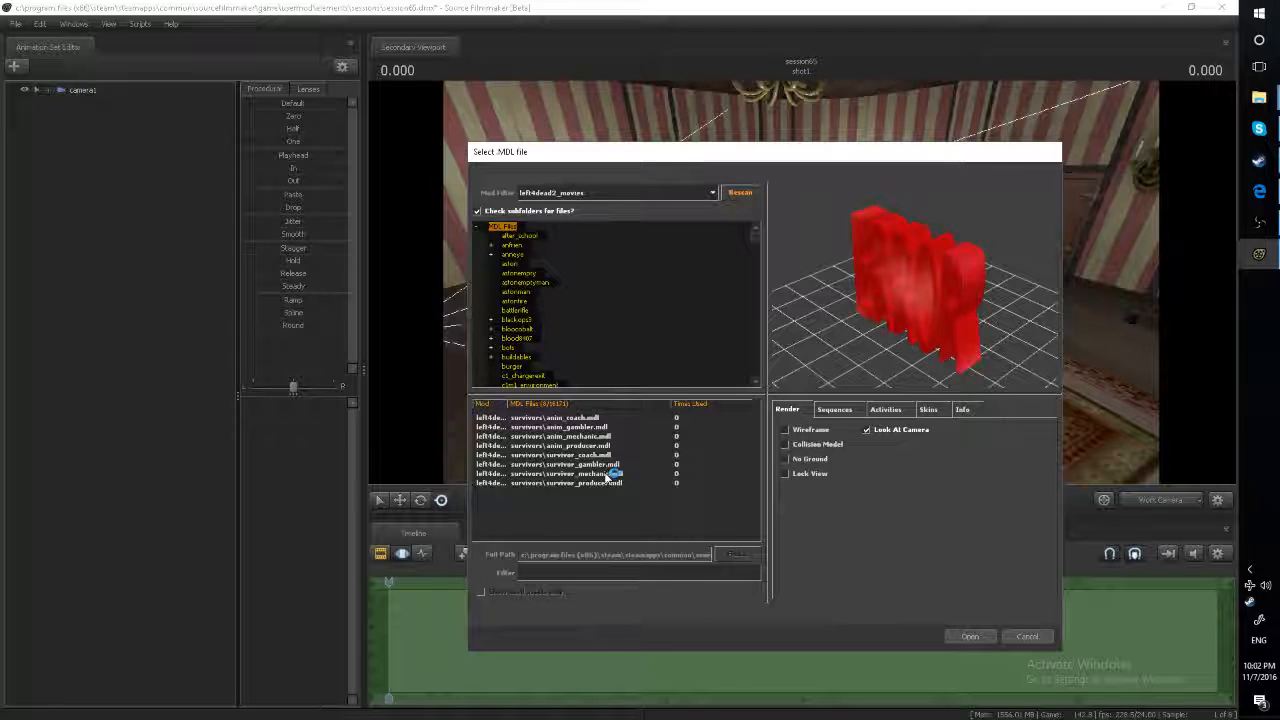
pyautogui.click(607, 474)
pyautogui.doubleClick(607, 476)
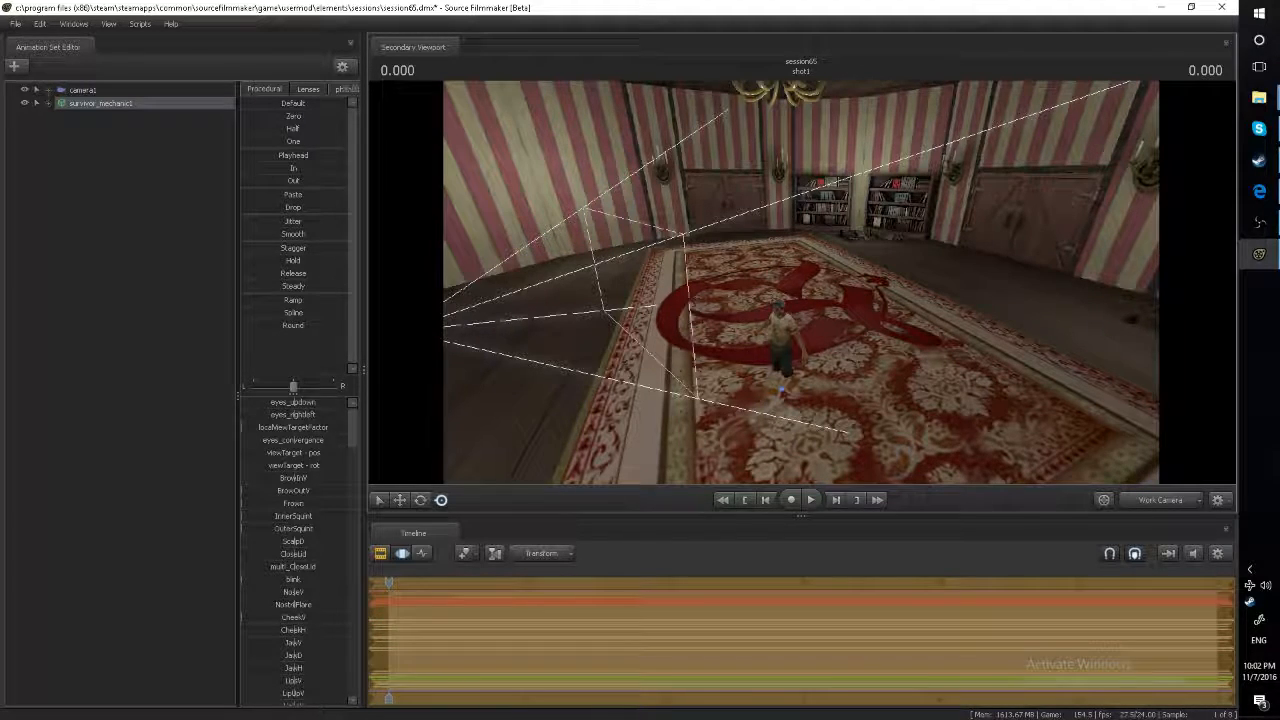
# Step: Compare the select, move, rotate and screen manipulators on the mechanic model's root control
pyautogui.moveTo(781, 389); pyautogui.dragTo(724, 272)
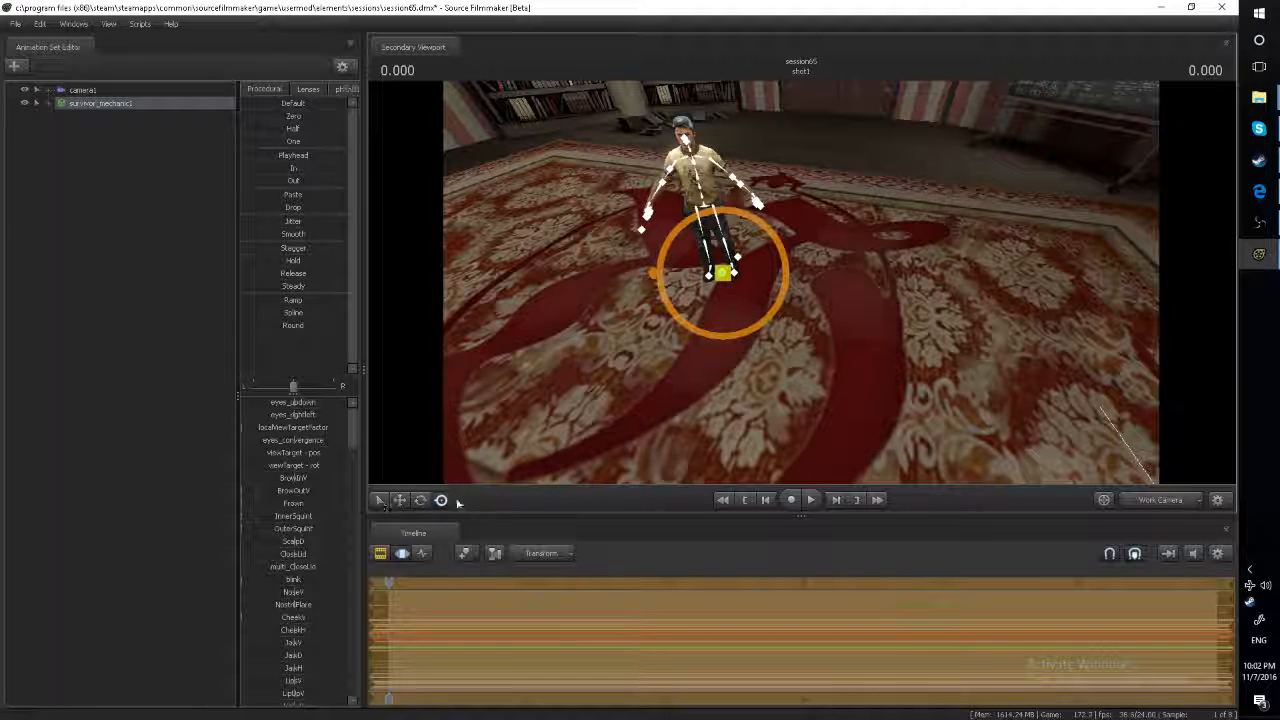
pyautogui.click(378, 501)
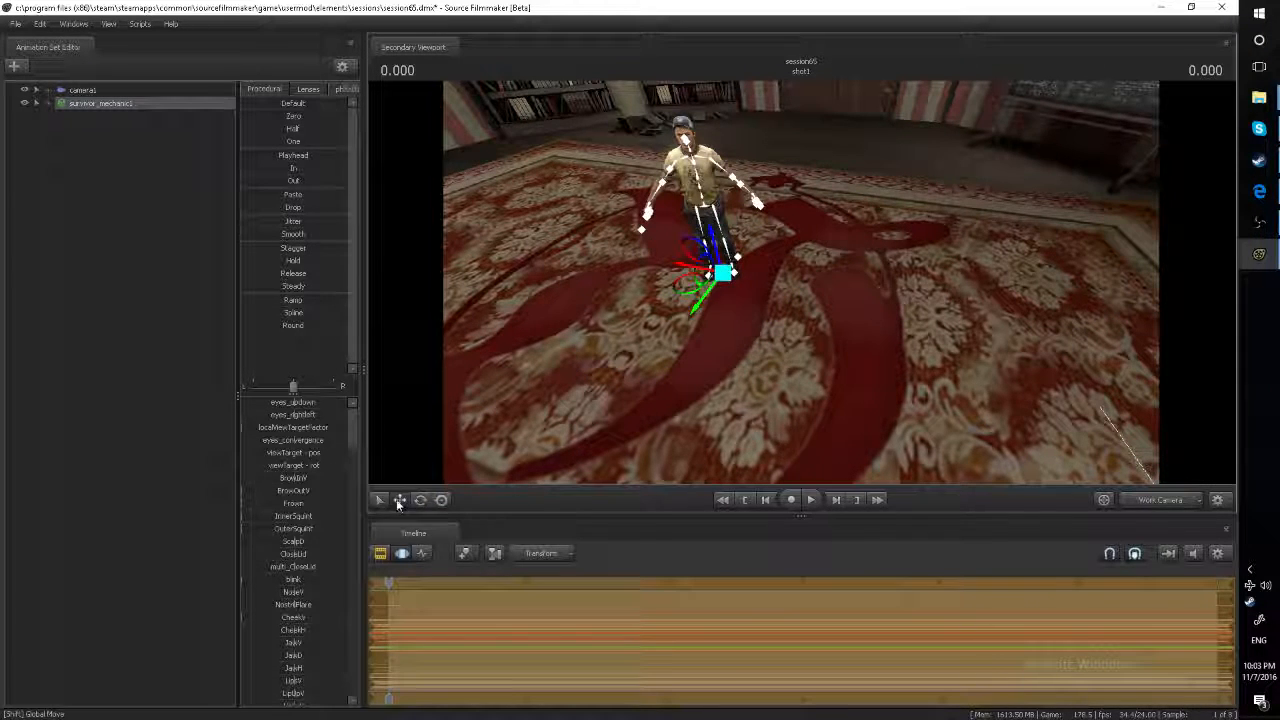
pyautogui.click(399, 501)
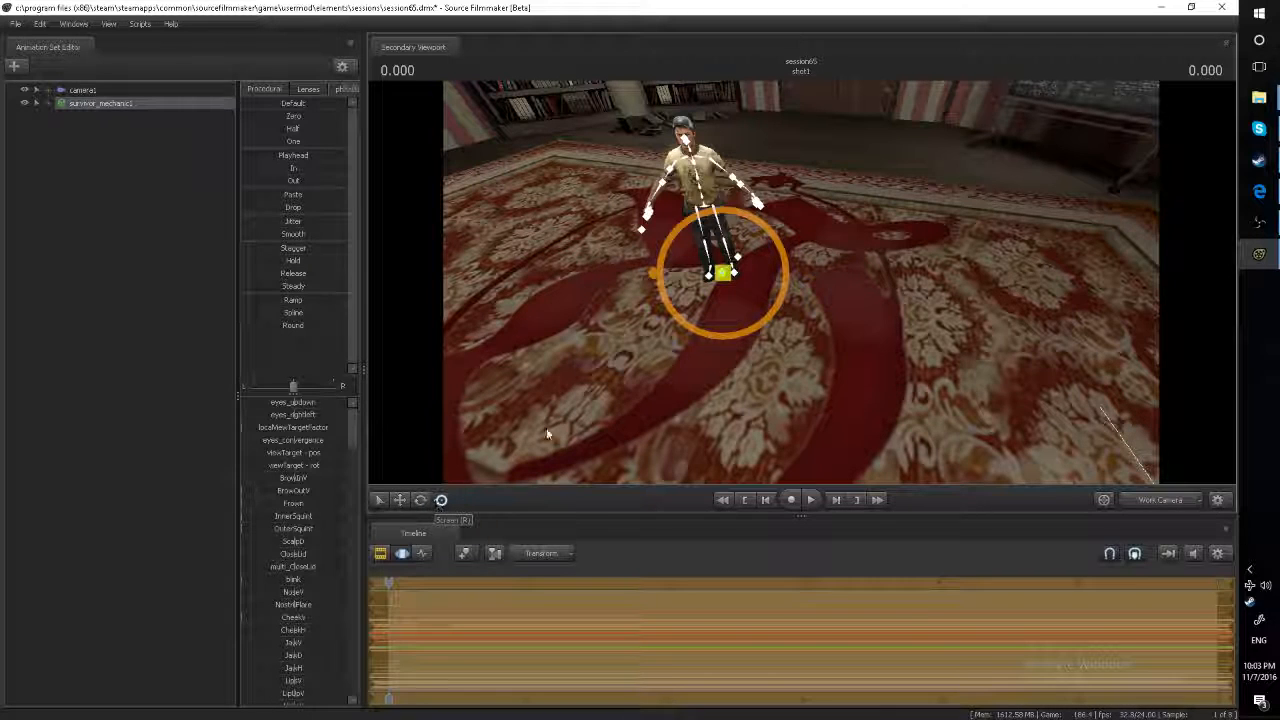
pyautogui.click(421, 502)
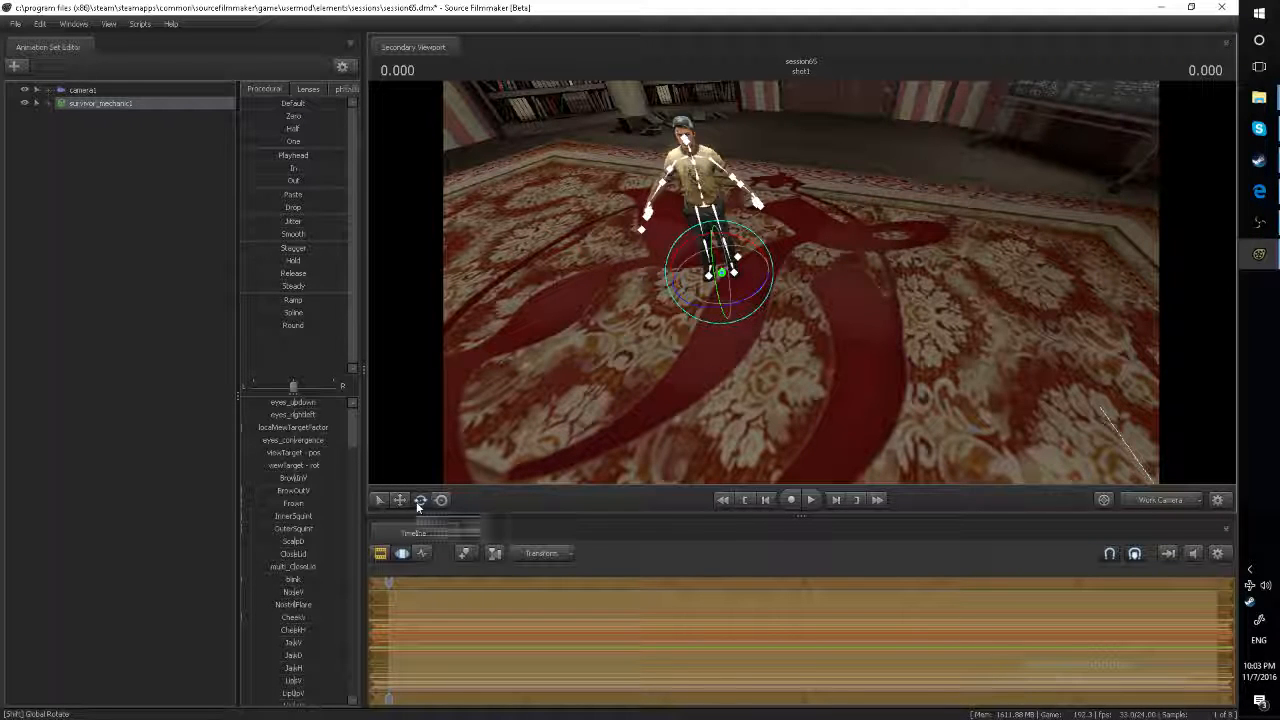
pyautogui.click(441, 500)
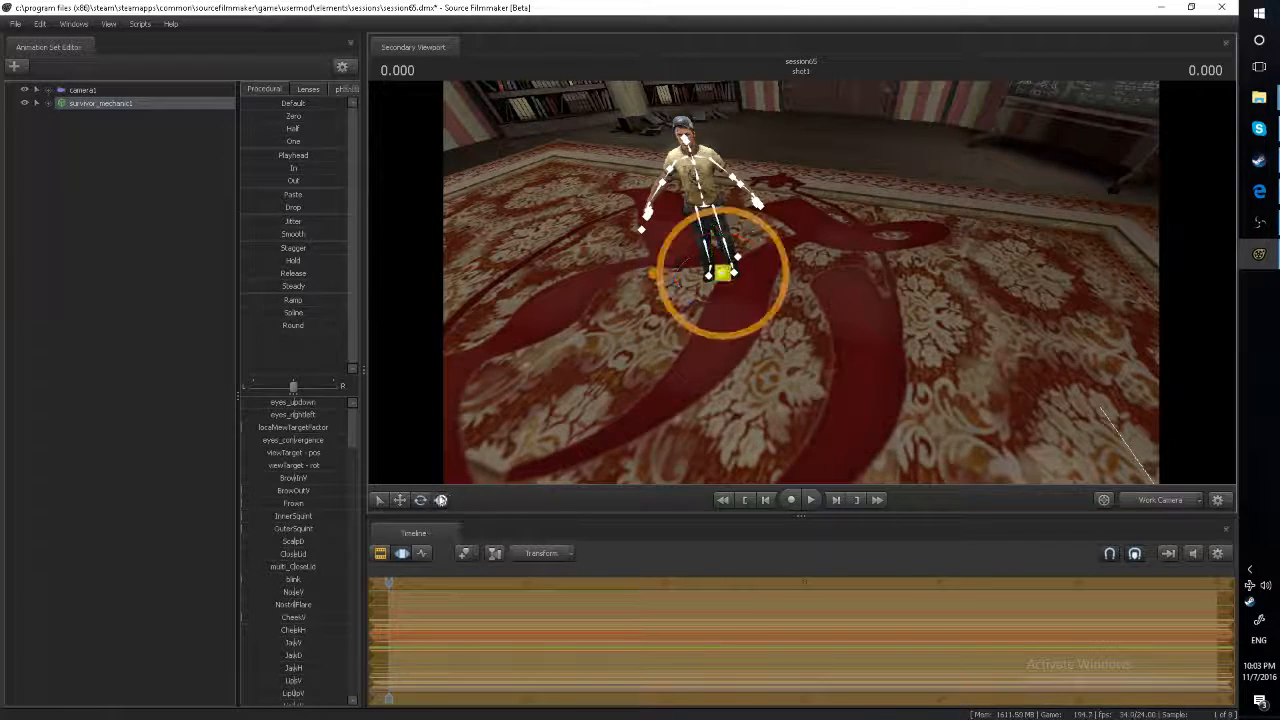
pyautogui.click(422, 501)
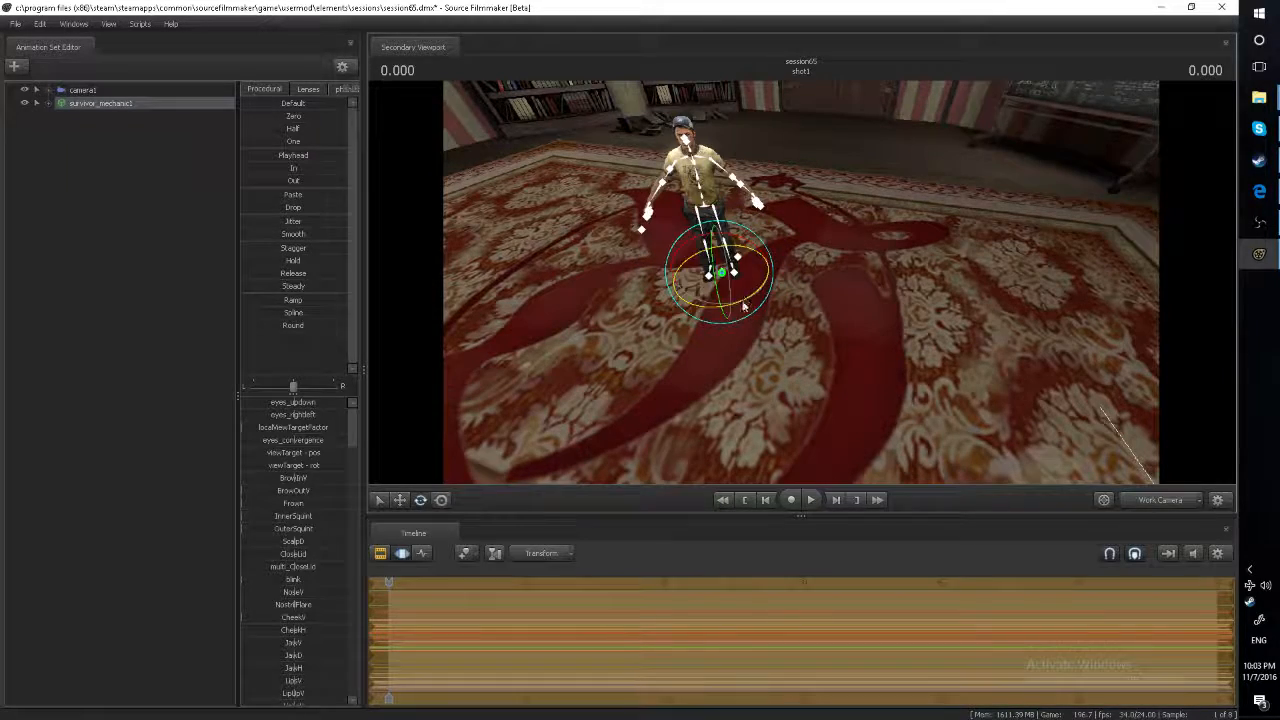
pyautogui.click(441, 500)
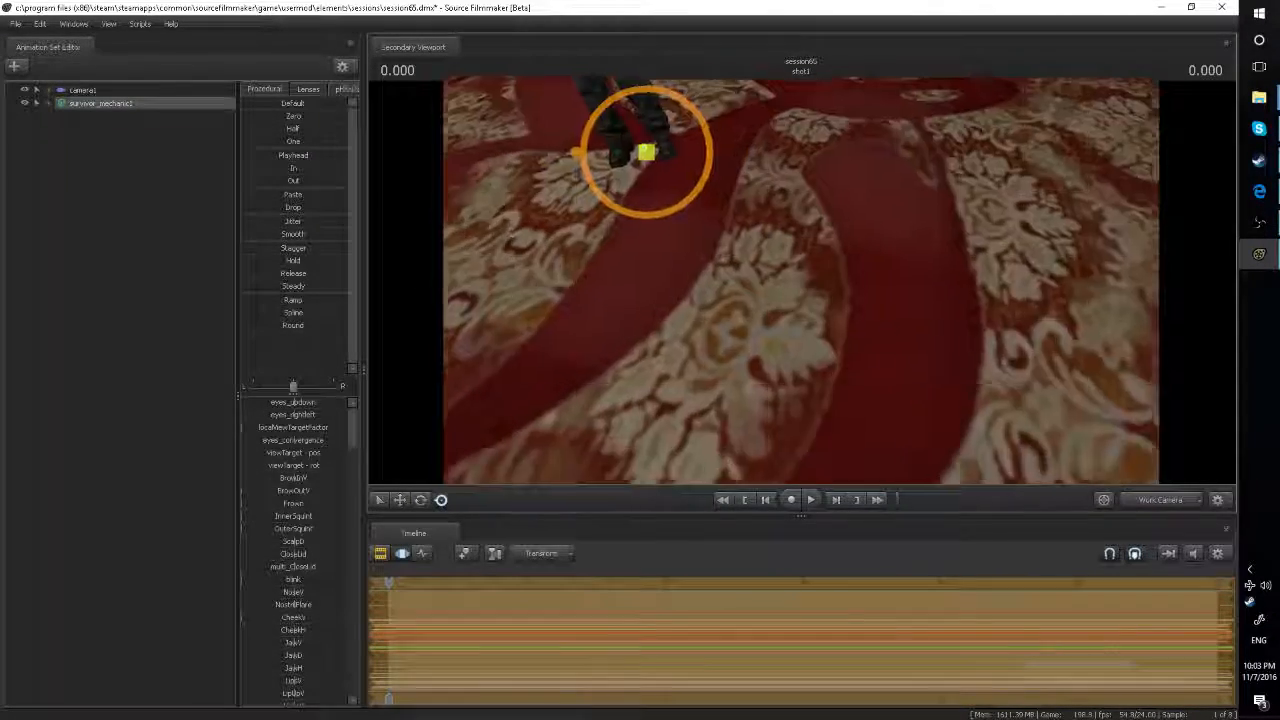
# Step: Turn the mechanic model in place on the carpet with the Rotate manipulator, and return to the Screen manipulator
pyautogui.moveTo(753, 333); pyautogui.dragTo(722, 312)
pyautogui.press('s')
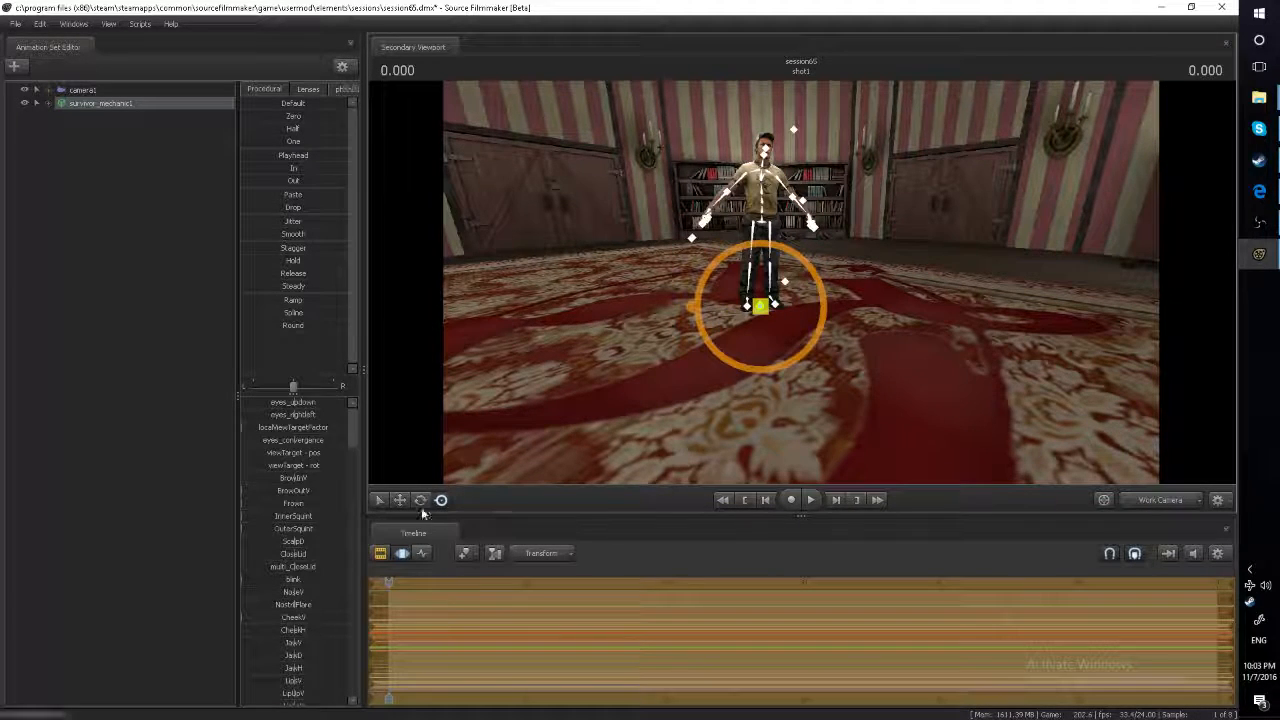
pyautogui.click(420, 500)
pyautogui.moveTo(785, 322)
pyautogui.mouseDown()
pyautogui.moveTo(729, 326)
pyautogui.moveTo(792, 318)
pyautogui.mouseUp()
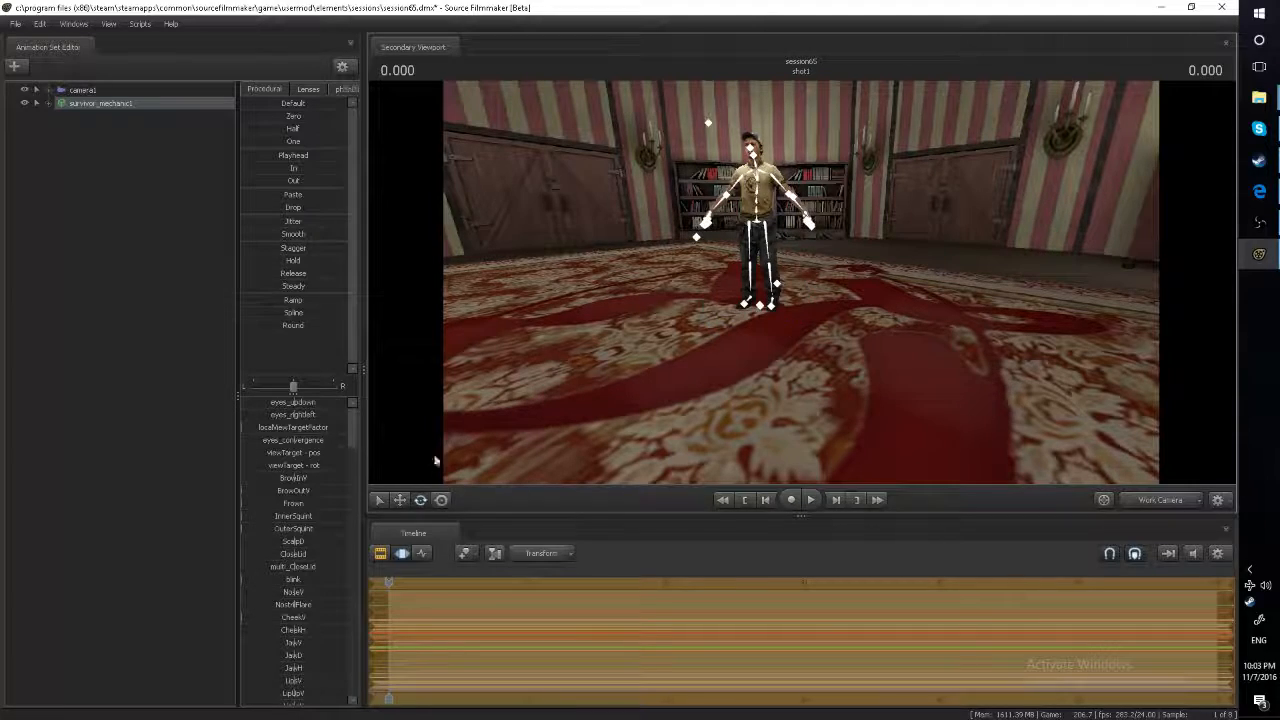
pyautogui.click(441, 500)
pyautogui.press('w')
pyautogui.moveTo(801, 282); pyautogui.dragTo(742, 368)
pyautogui.press('w')
pyautogui.press('s')
pyautogui.click(399, 501)
pyautogui.click(441, 500)
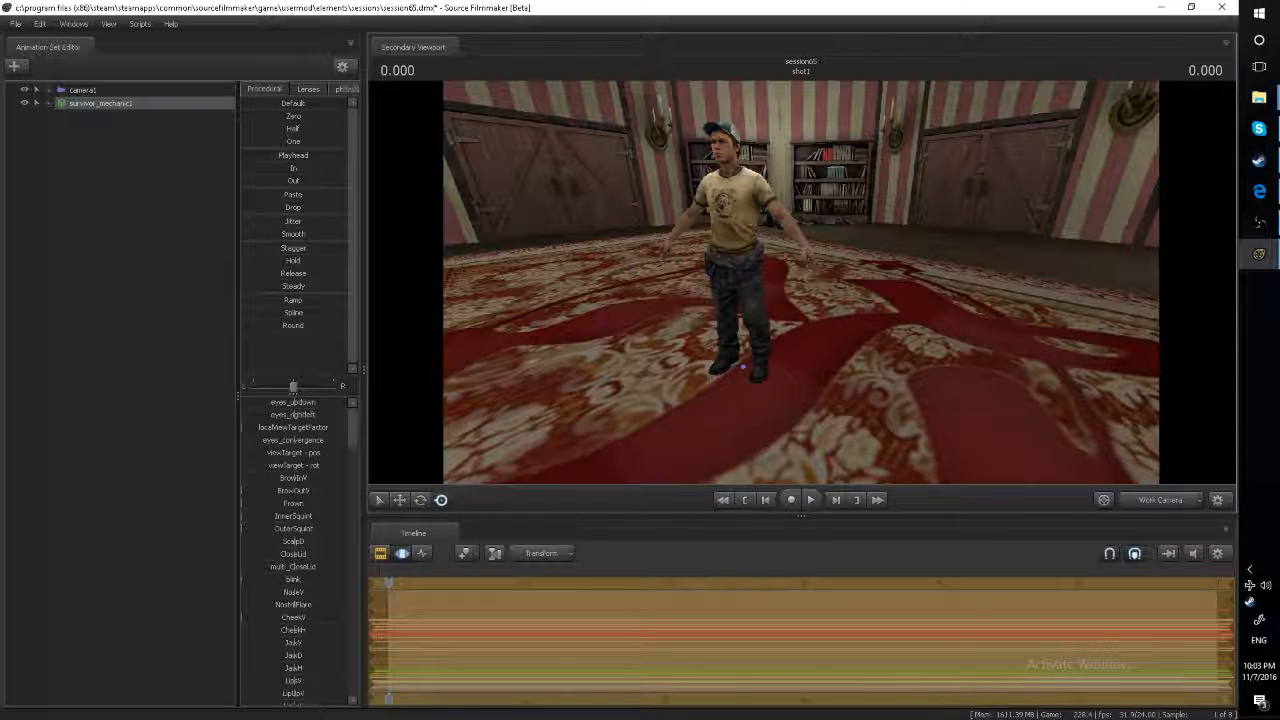
# Step: Switch the viewport to camera1, select its animation set and move the camera closer to frame the mechanic from the knees up
pyautogui.click(1134, 504)
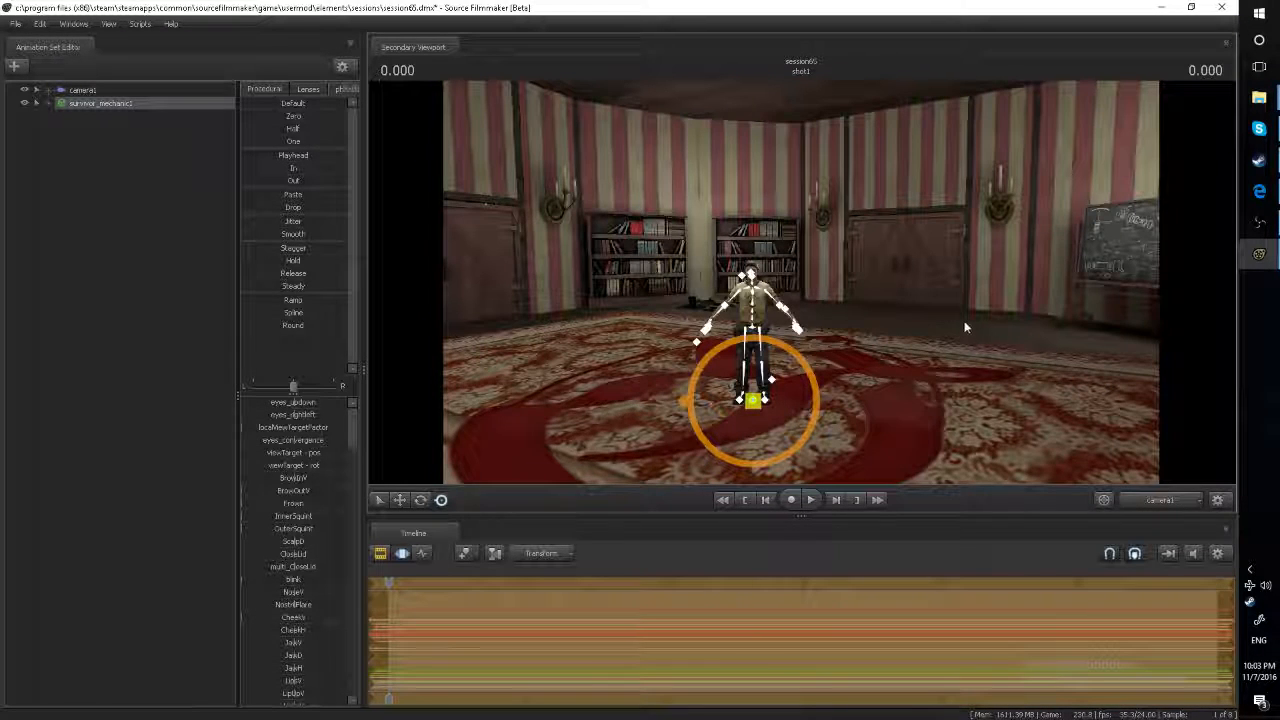
pyautogui.click(97, 91)
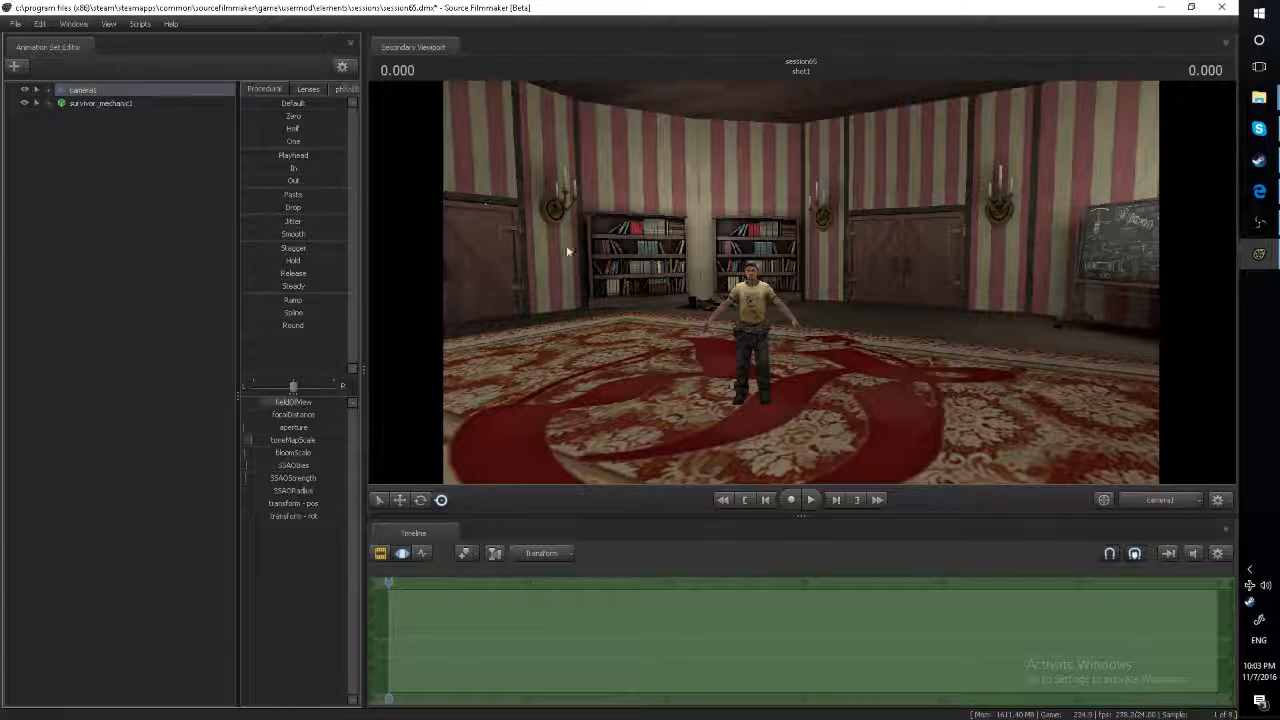
pyautogui.press('w')
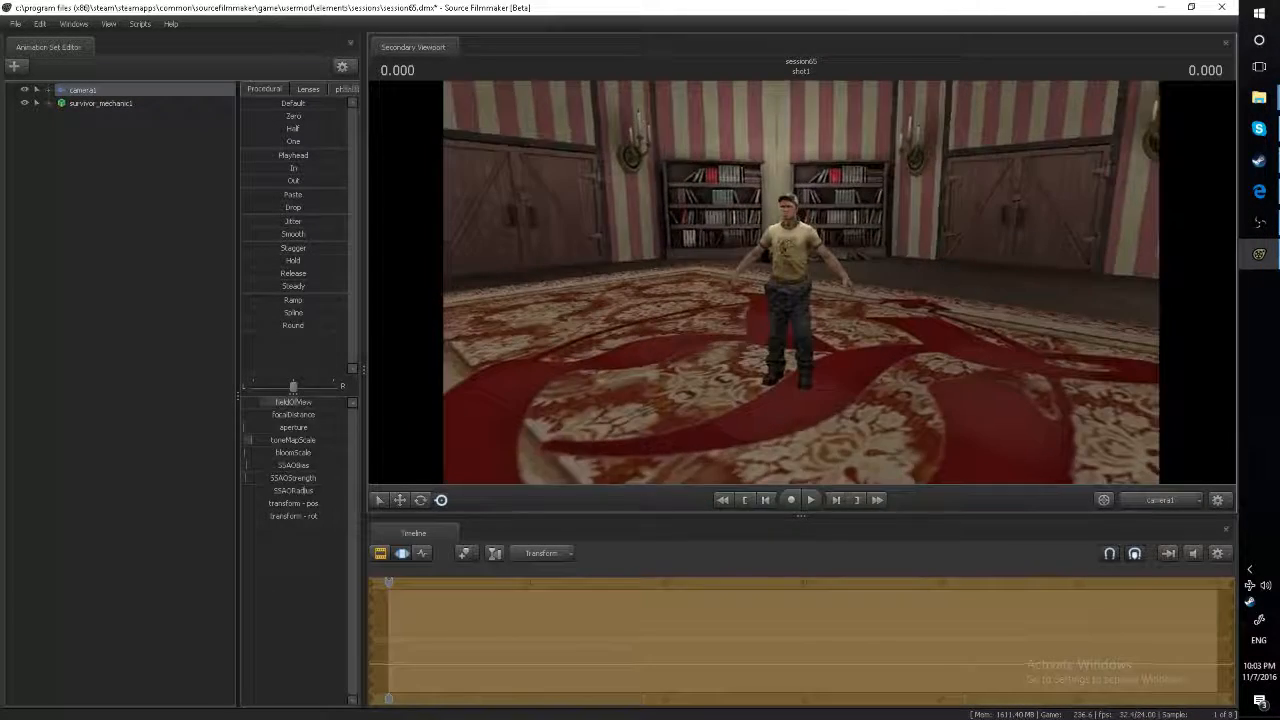
pyautogui.press('s')
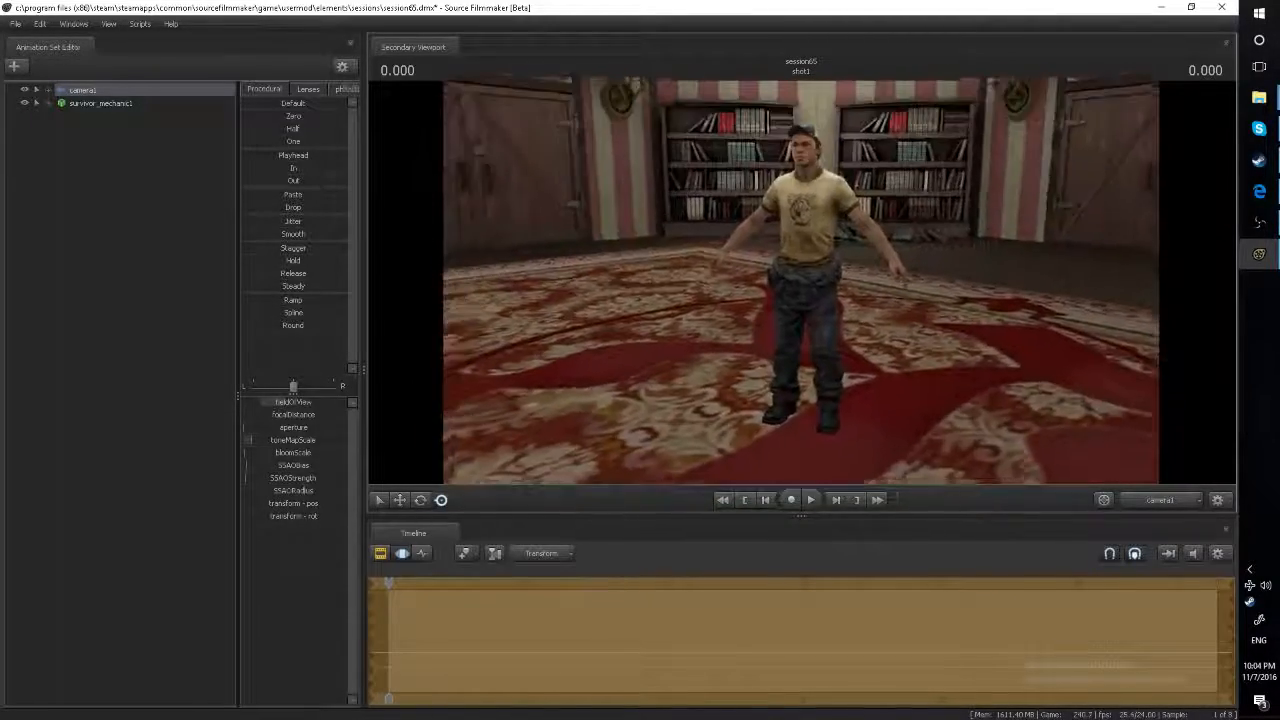
pyautogui.press('w')
pyautogui.press('s')
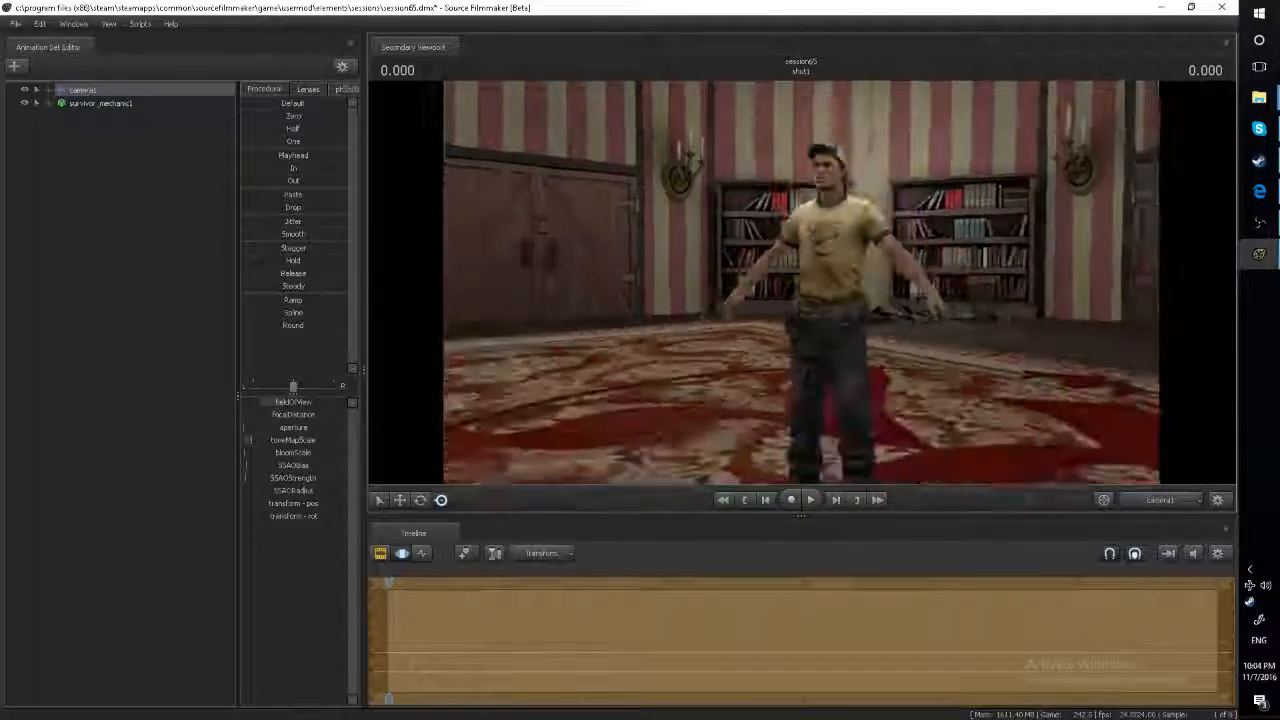
pyautogui.press('w')
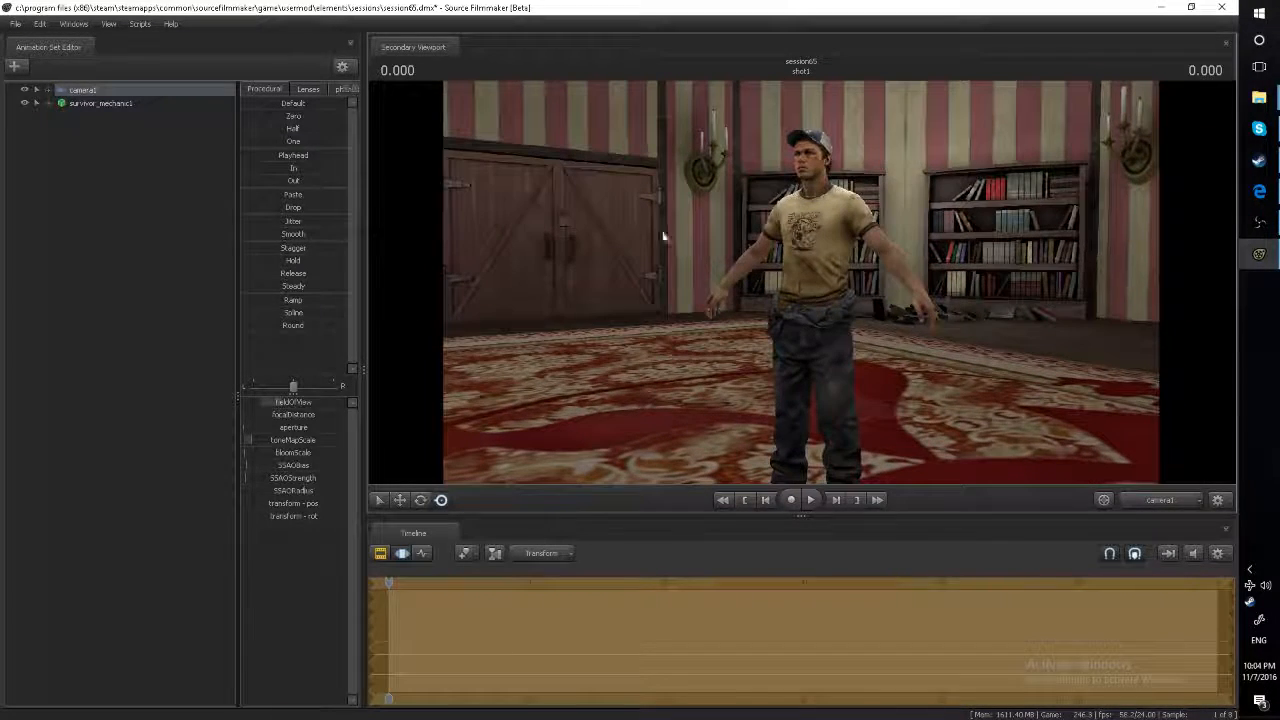
# Step: Apply the rig_biped_simple rig to survivor_mechanic1
pyautogui.click(130, 162)
pyautogui.click(100, 103)
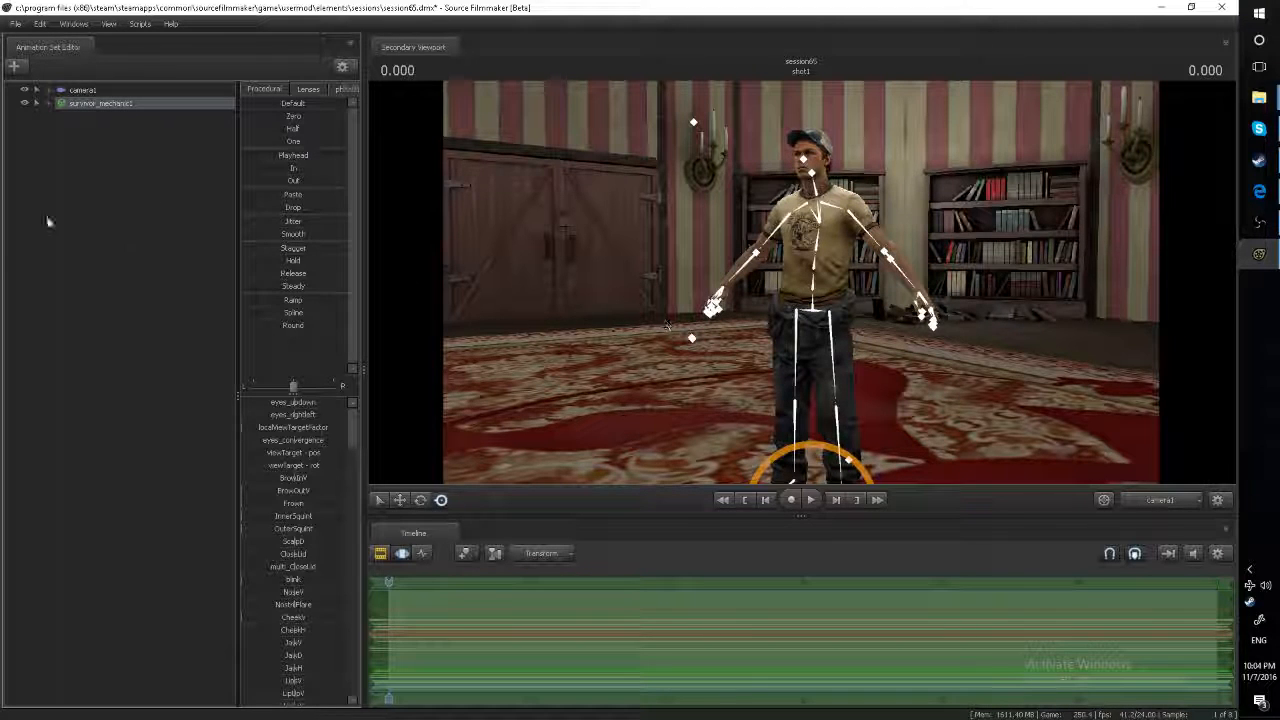
pyautogui.rightClick(85, 102)
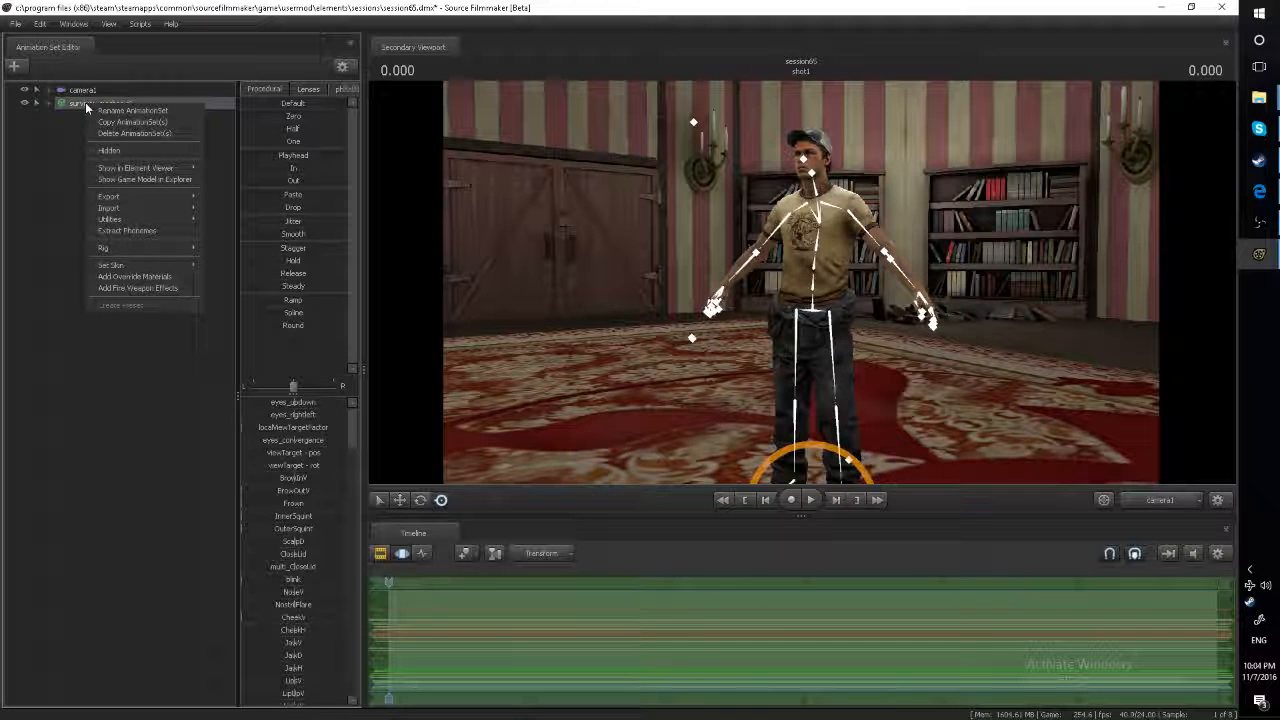
pyautogui.moveTo(121, 209)
pyautogui.moveTo(123, 251)
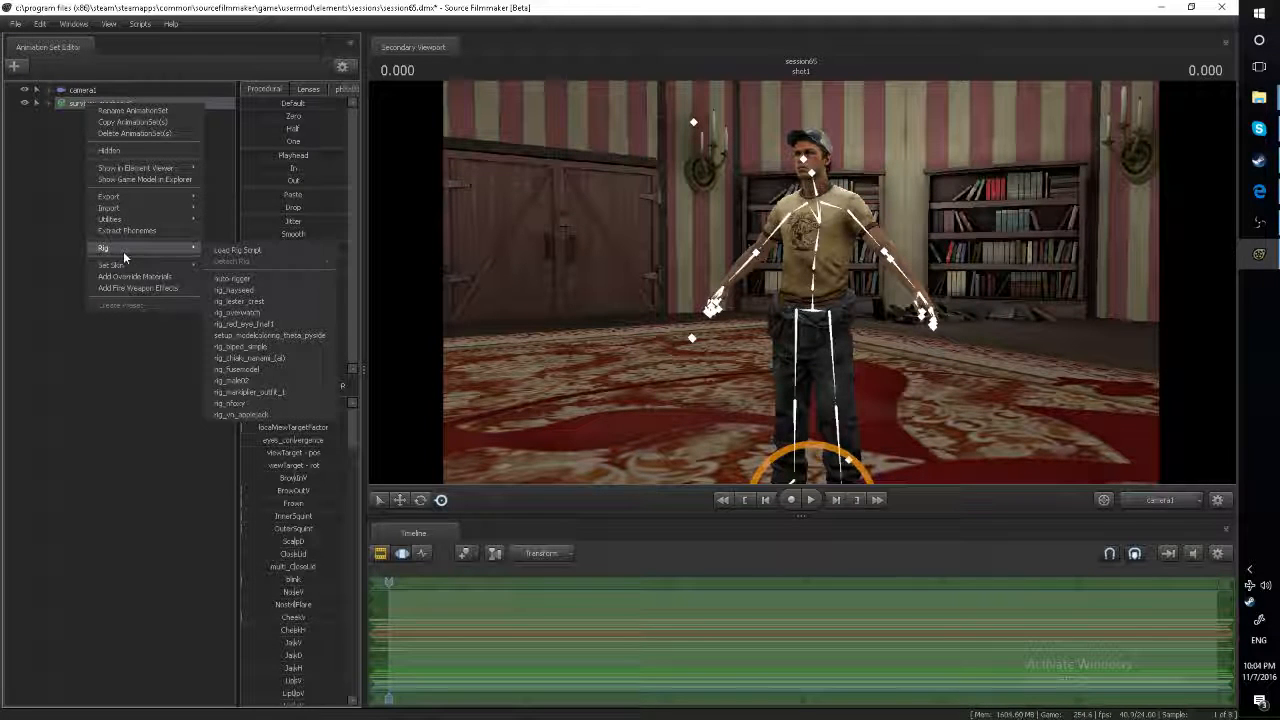
pyautogui.click(247, 347)
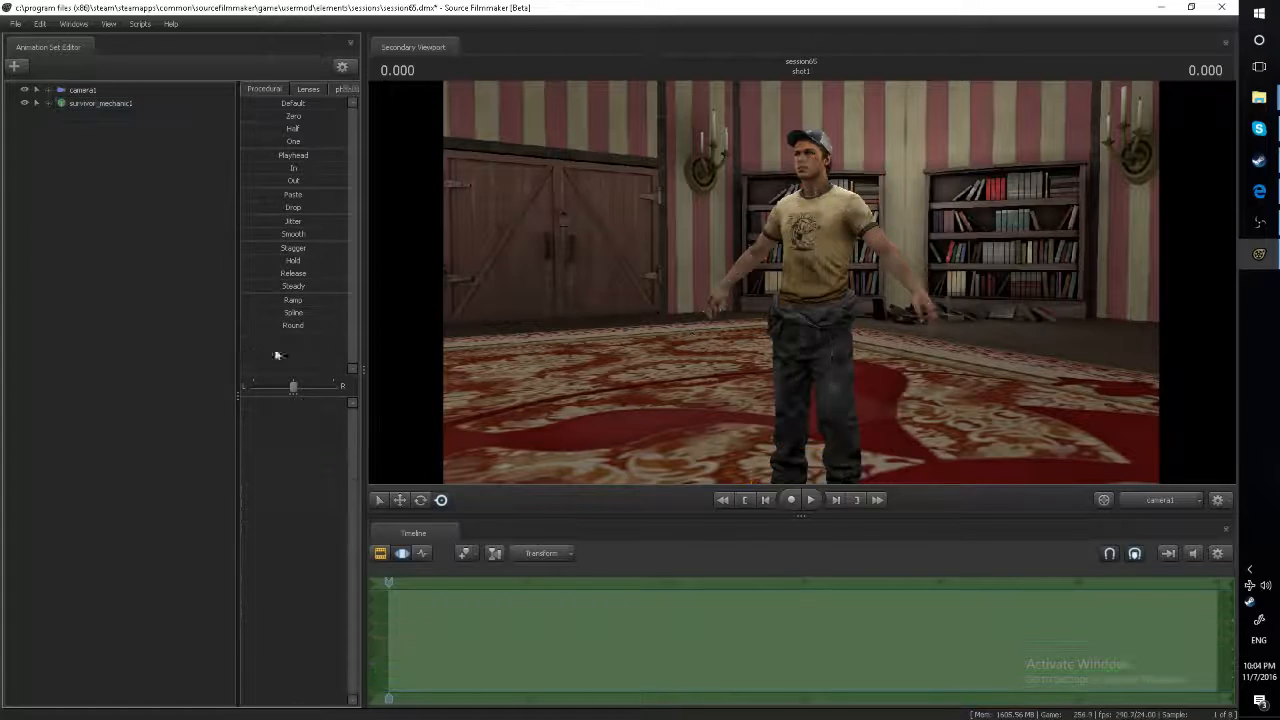
# Step: Switch the viewport to the Work Camera and position it facing the mechanic from the front
pyautogui.click(1160, 502)
pyautogui.moveTo(1094, 426); pyautogui.dragTo(1120, 400)
pyautogui.press('w')
pyautogui.moveTo(800, 300)
pyautogui.mouseDown()
pyautogui.moveTo(764, 290)
pyautogui.moveTo(791, 309)
pyautogui.mouseUp()
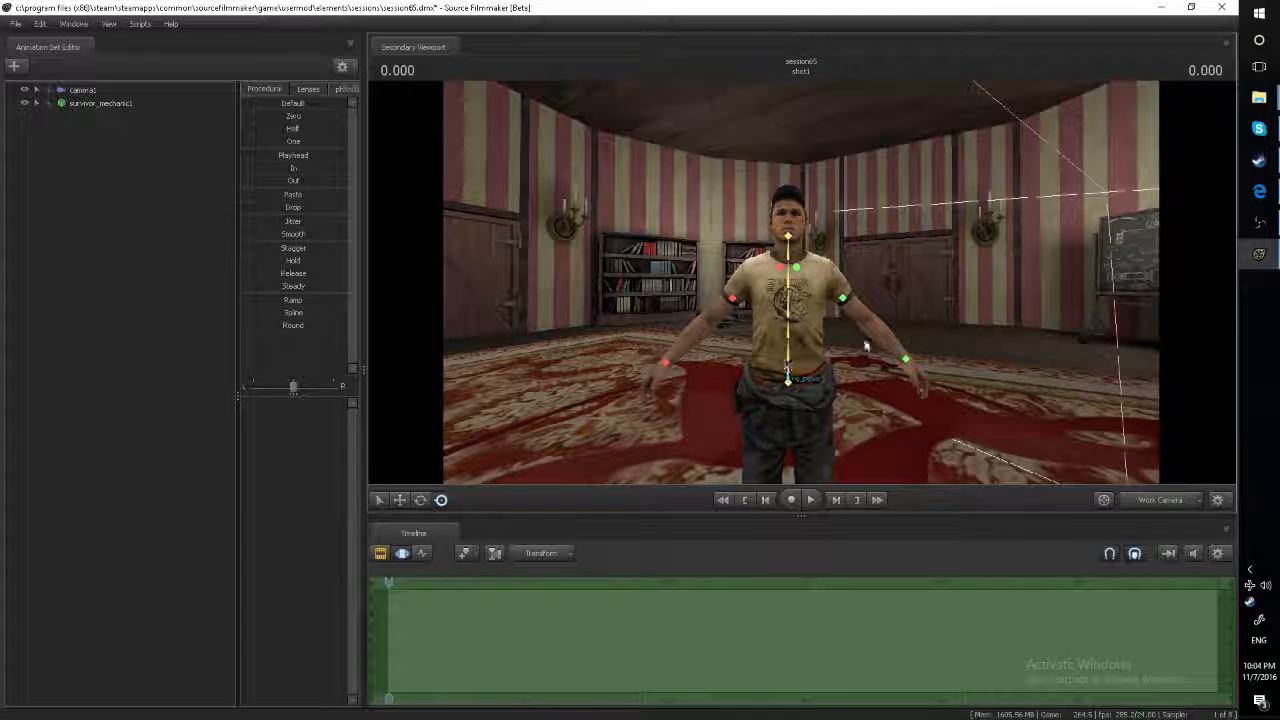
# Step: Try raising the mechanic's right and left hands toward the torso with the Screen manipulator
pyautogui.click(662, 362)
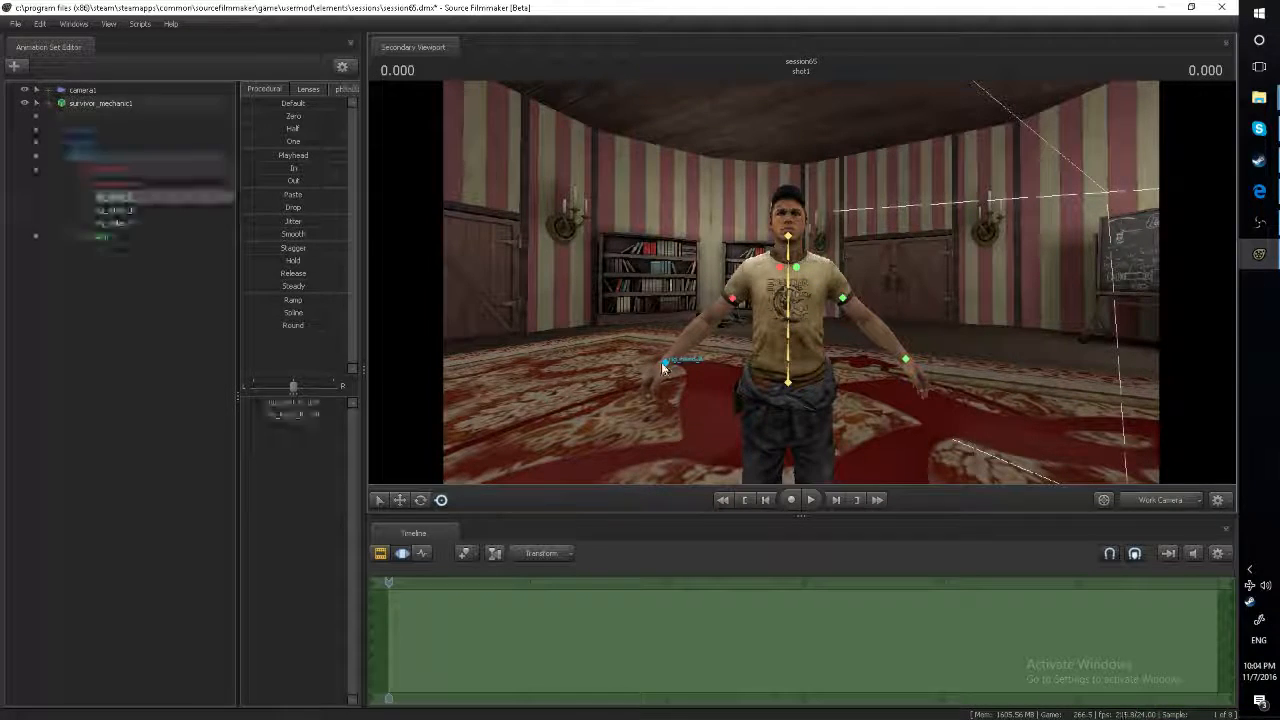
pyautogui.moveTo(662, 362); pyautogui.dragTo(692, 320)
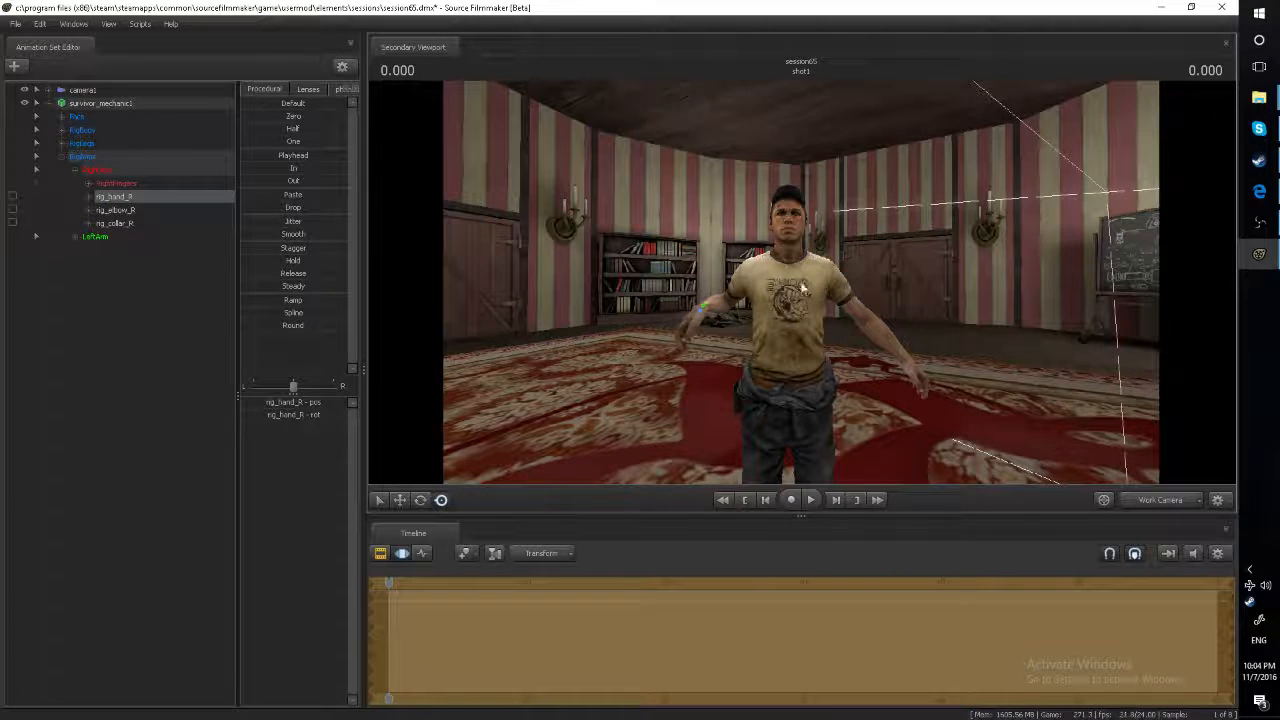
pyautogui.click(905, 358)
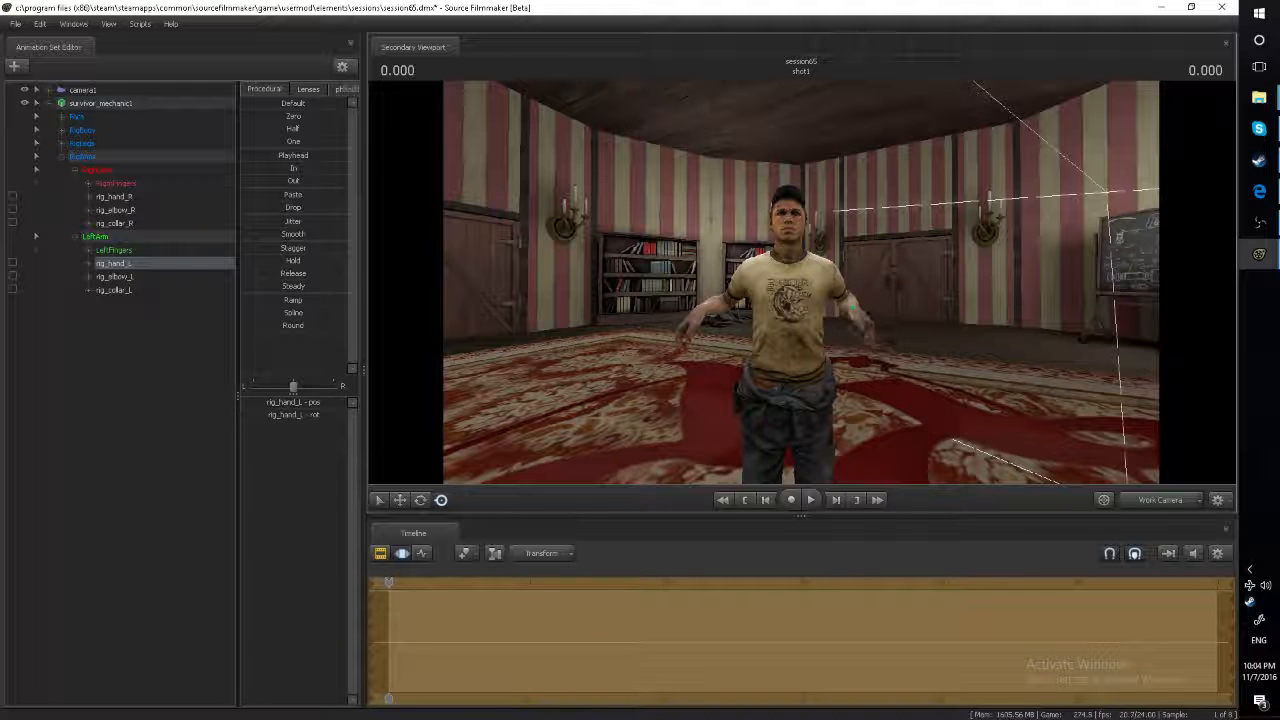
pyautogui.moveTo(811, 302)
pyautogui.mouseDown()
pyautogui.moveTo(720, 302)
pyautogui.moveTo(811, 302)
pyautogui.mouseUp()
pyautogui.click(805, 317)
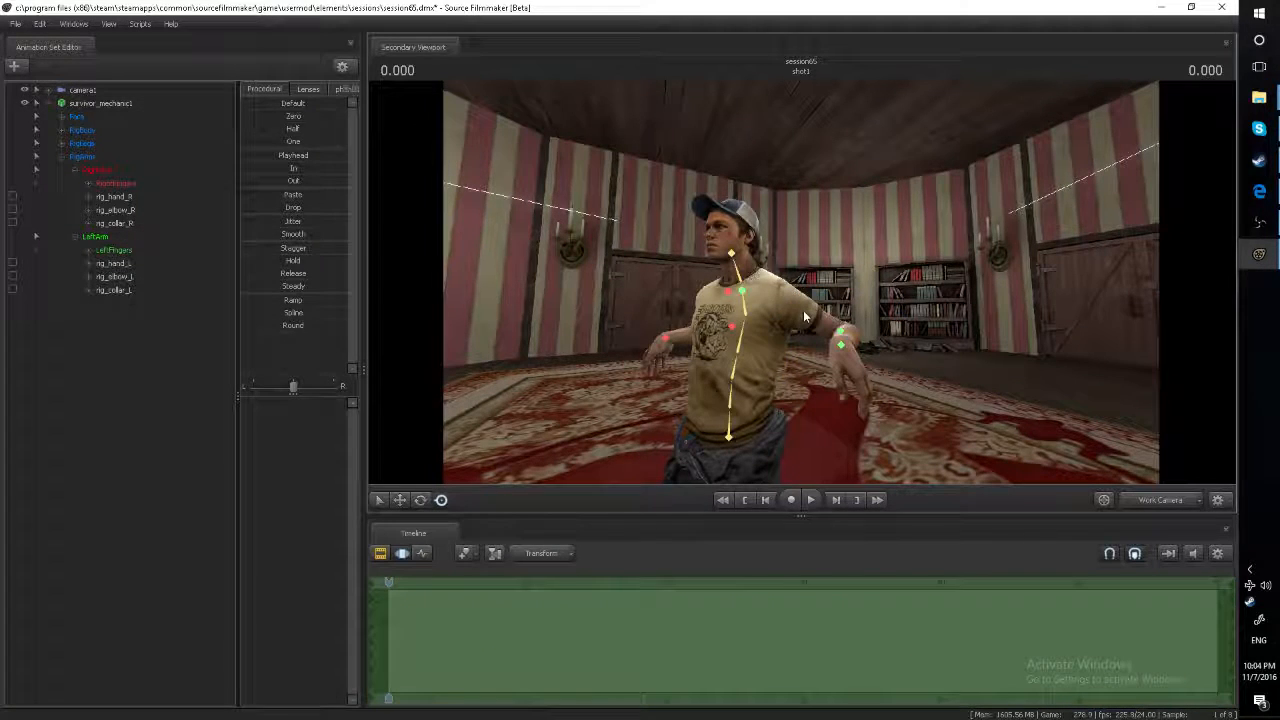
# Step: Undo the changes made to both of the mechanic's hands
pyautogui.hotkey('ctrl', 'z')
pyautogui.hotkey('ctrl', 'z')
pyautogui.hotkey('ctrl', 'z')
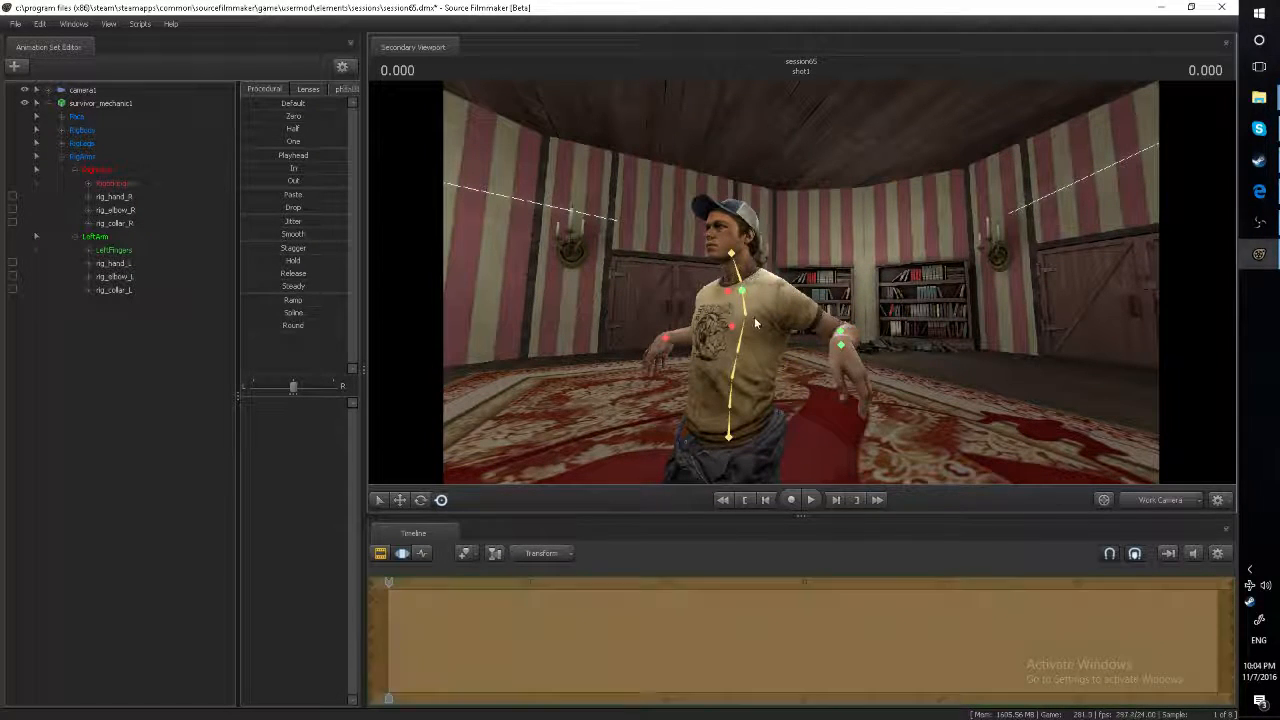
# Step: Move rig_hand_L inward with the Move manipulator so the mechanic's left arm hangs beside his hip
pyautogui.moveTo(801, 282)
pyautogui.mouseDown()
pyautogui.moveTo(750, 330)
pyautogui.moveTo(780, 330)
pyautogui.moveTo(801, 310)
pyautogui.moveTo(770, 350)
pyautogui.moveTo(801, 290)
pyautogui.moveTo(801, 350)
pyautogui.moveTo(801, 260)
pyautogui.moveTo(801, 340)
pyautogui.moveTo(801, 300)
pyautogui.mouseUp()
pyautogui.click(884, 258)
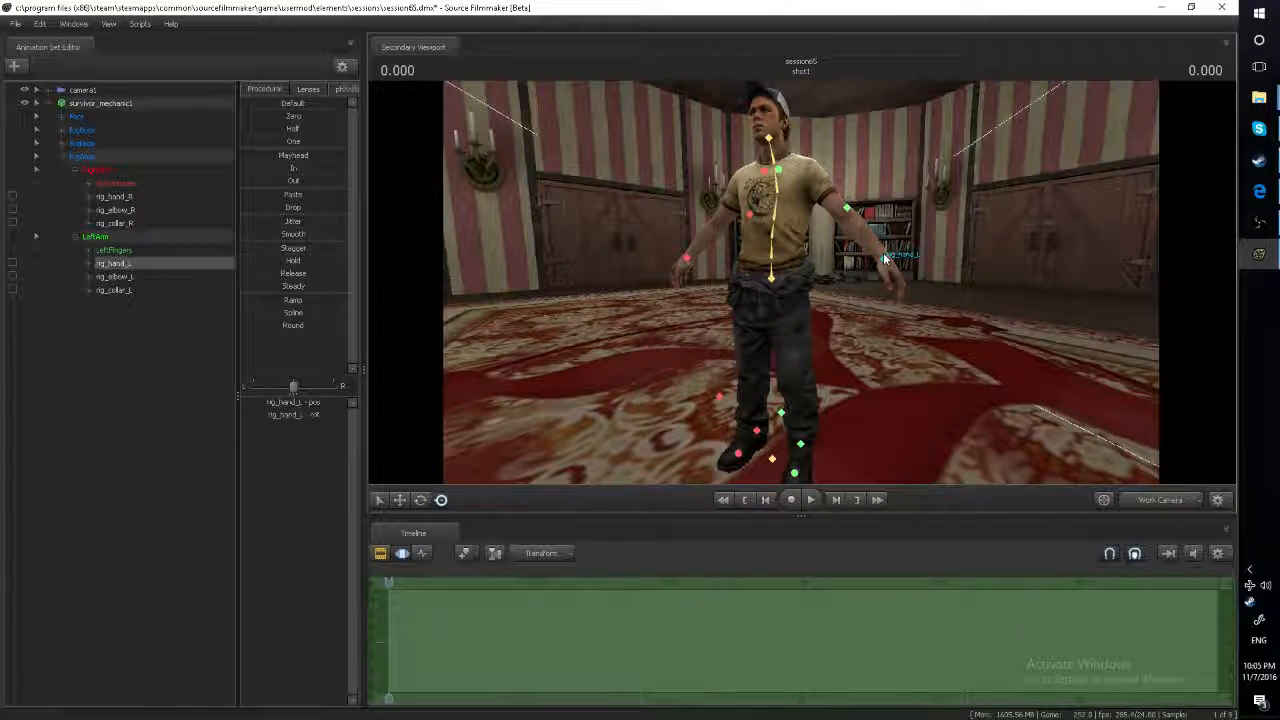
pyautogui.keyDown('alt'); pyautogui.moveTo(884, 258); pyautogui.dragTo(980, 258); pyautogui.keyUp('alt')
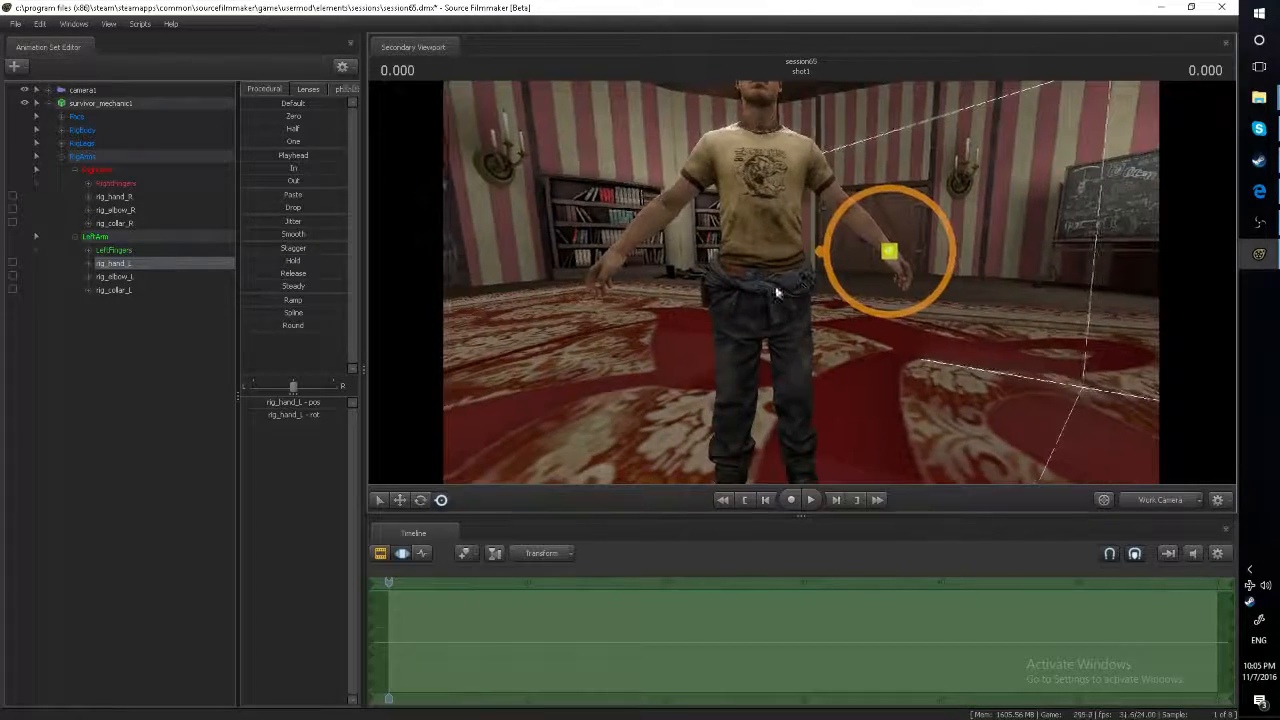
pyautogui.click(401, 500)
pyautogui.moveTo(708, 318)
pyautogui.mouseDown()
pyautogui.moveTo(708, 230)
pyautogui.moveTo(708, 318)
pyautogui.mouseUp()
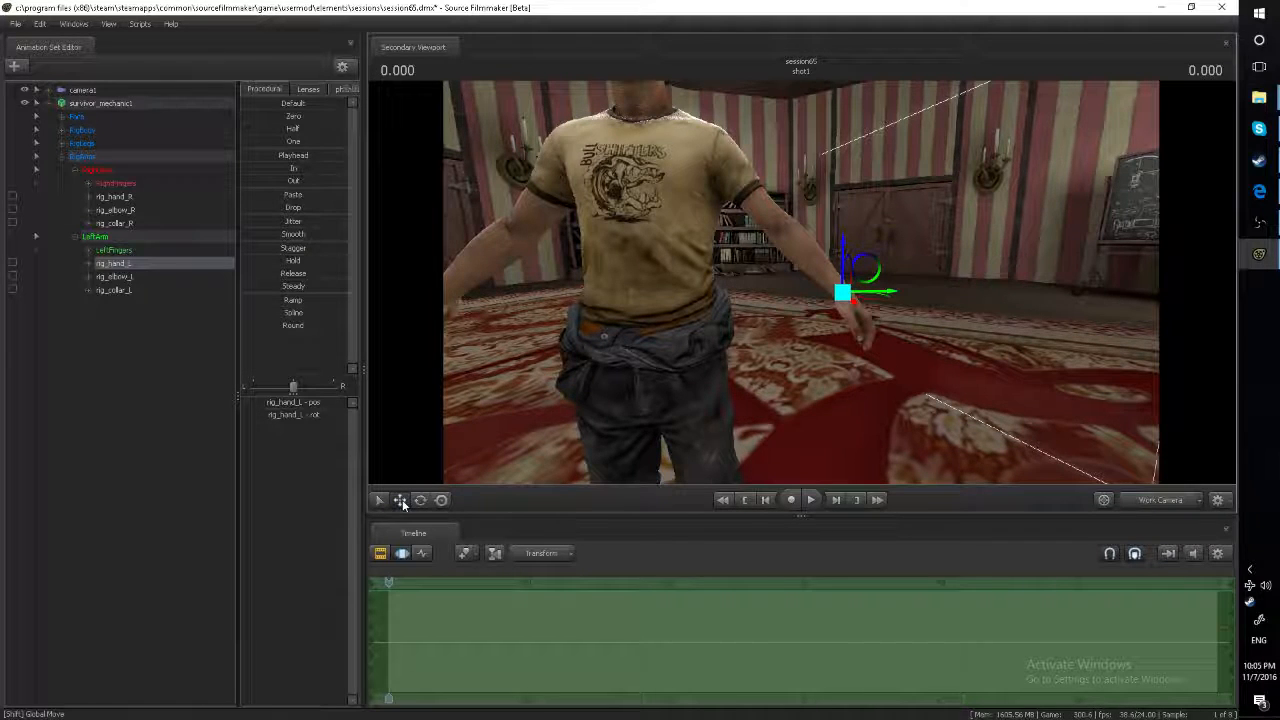
pyautogui.moveTo(876, 292); pyautogui.dragTo(700, 291)
pyautogui.press('w')
pyautogui.moveTo(800, 283); pyautogui.dragTo(634, 316)
pyautogui.press('w')
pyautogui.press('s')
pyautogui.press('w')
pyautogui.press('s')
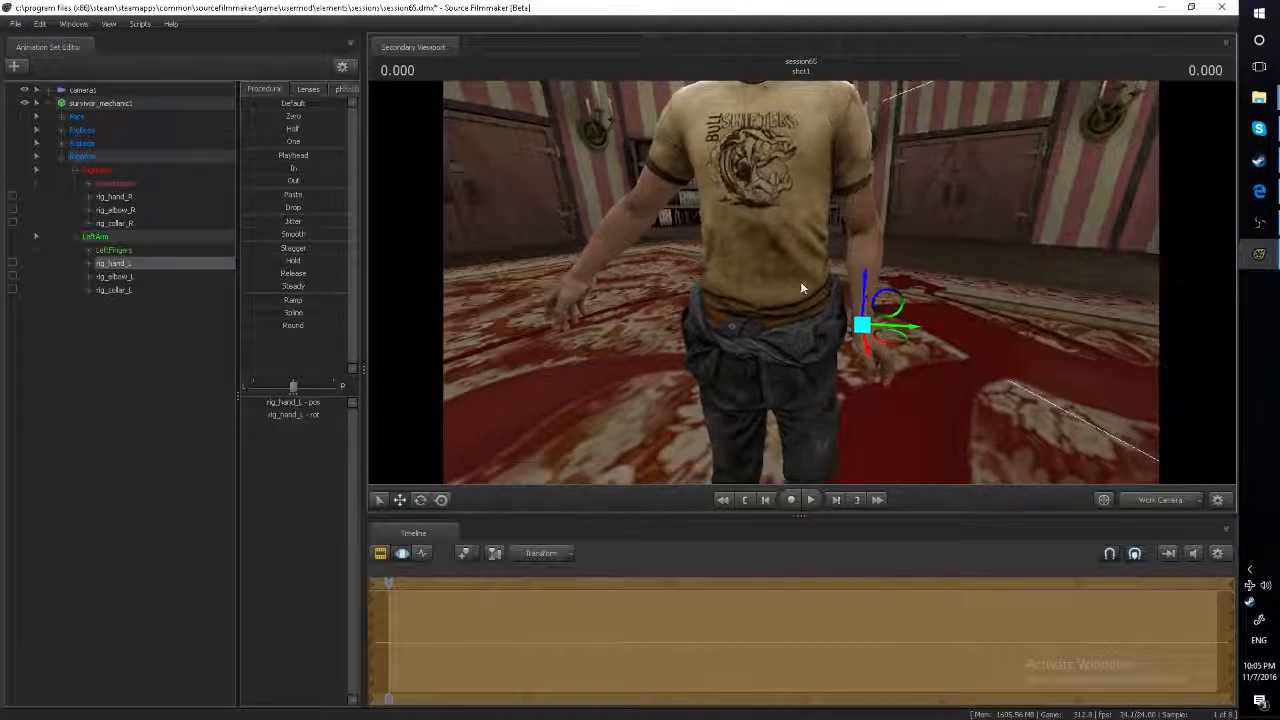
# Step: Move rig_hand_R down and inward so the mechanic's right arm hangs beside his body
pyautogui.press('ctrl')
pyautogui.click(579, 274)
pyautogui.moveTo(586, 277); pyautogui.dragTo(778, 301)
pyautogui.press('a')
pyautogui.press('s')
# Step: Rotate rig_hand_R and rig_hand_L with the Rotate manipulator so both hands point down along the thighs
pyautogui.press('ctrl')
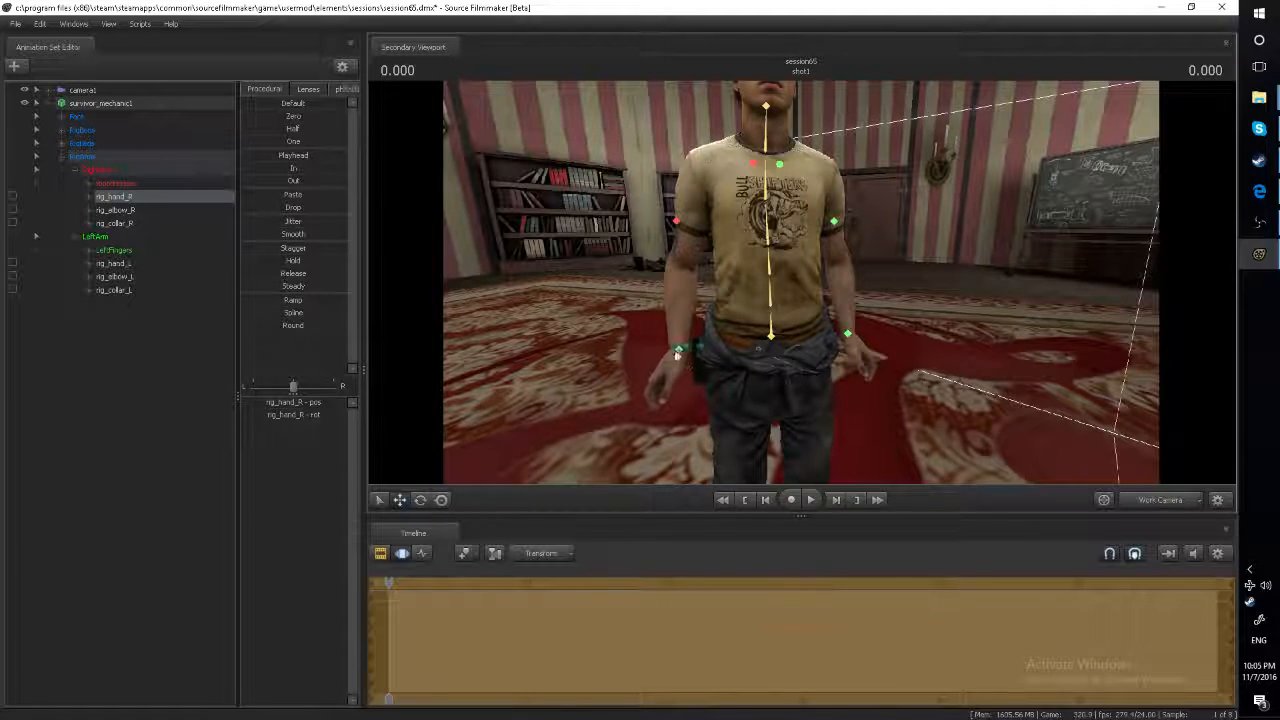
pyautogui.click(679, 350)
pyautogui.press('e')
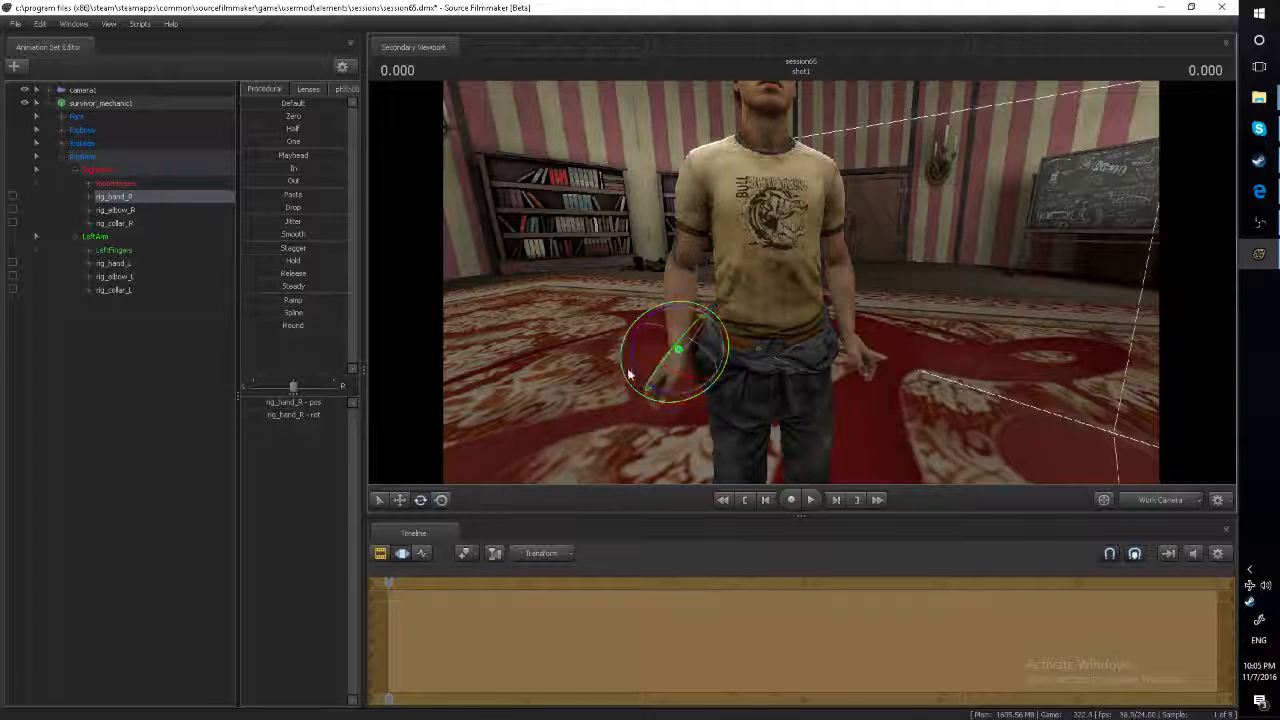
pyautogui.moveTo(629, 371); pyautogui.dragTo(640, 396)
pyautogui.press('ctrl')
pyautogui.click(848, 352)
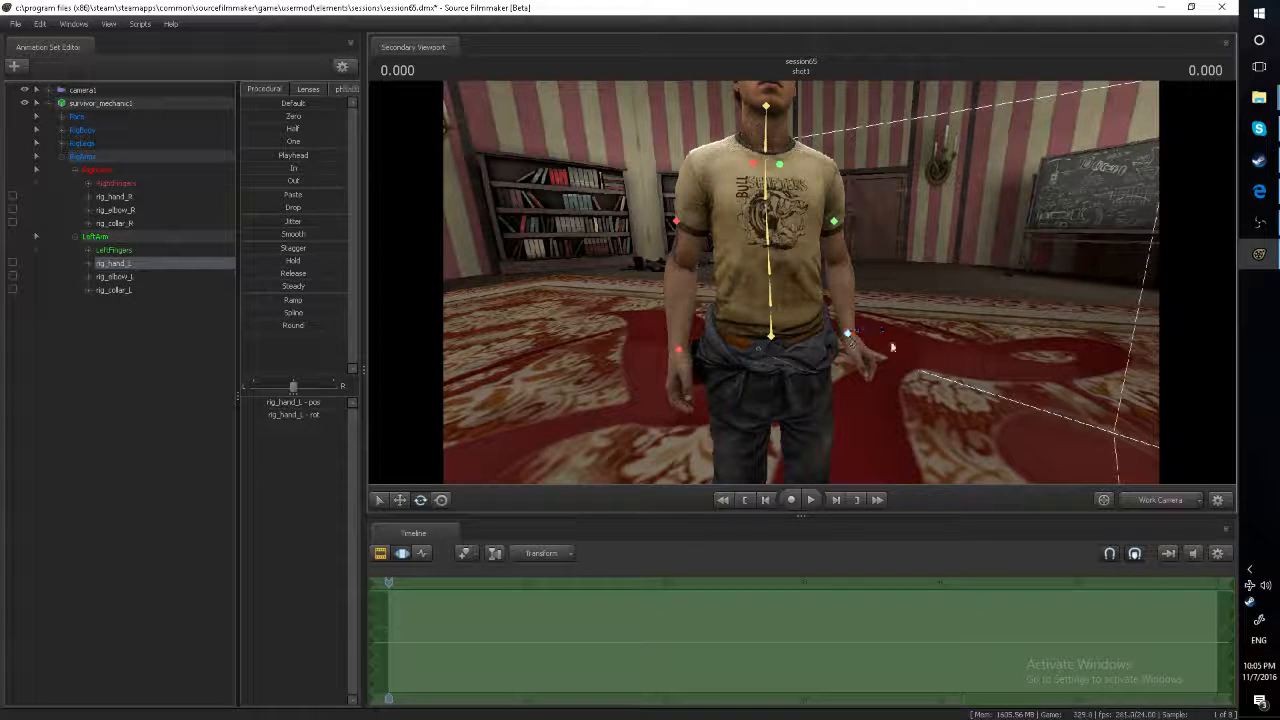
pyautogui.moveTo(896, 351); pyautogui.dragTo(789, 286)
# Step: Try selecting the mechanic's body controls and left hand directly in the viewport, and clear the selection
pyautogui.keyDown('ctrl'); pyautogui.click(793, 265); pyautogui.keyUp('ctrl')
pyautogui.keyDown('ctrl'); pyautogui.click(794, 249); pyautogui.keyUp('ctrl')
pyautogui.keyDown('ctrl'); pyautogui.click(800, 282); pyautogui.keyUp('ctrl')
pyautogui.press('s')
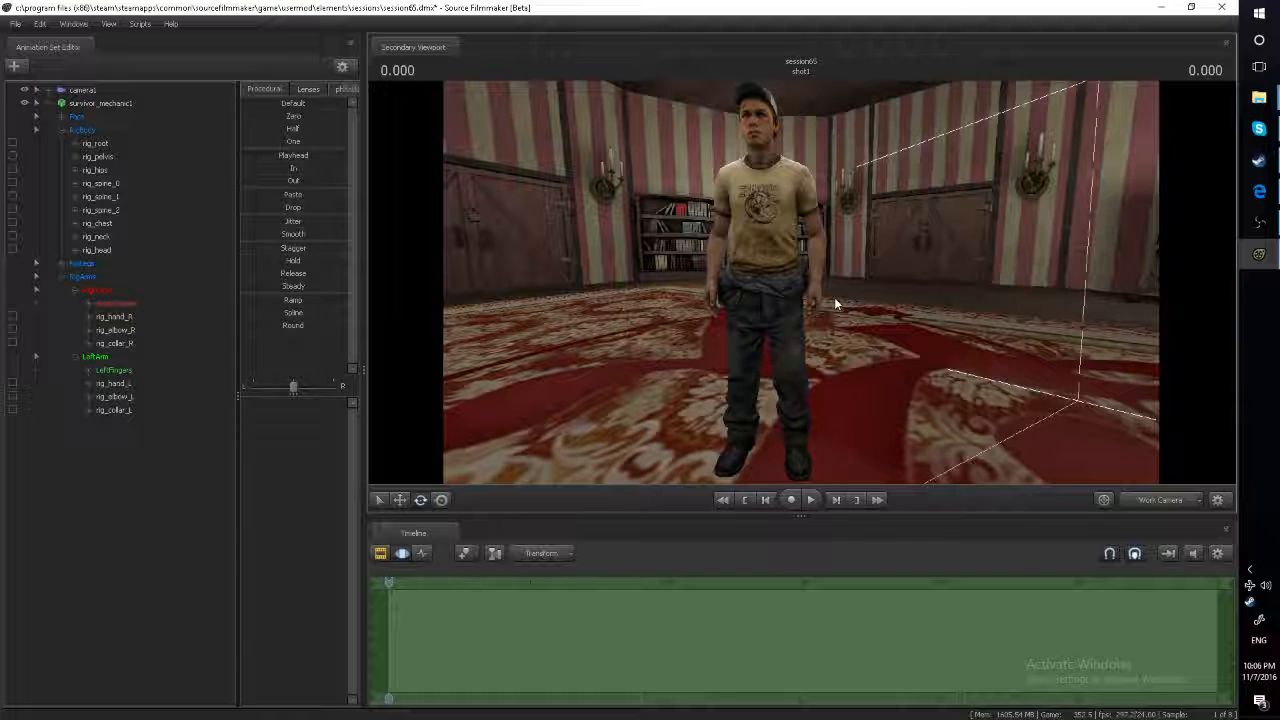
pyautogui.press('ctrl')
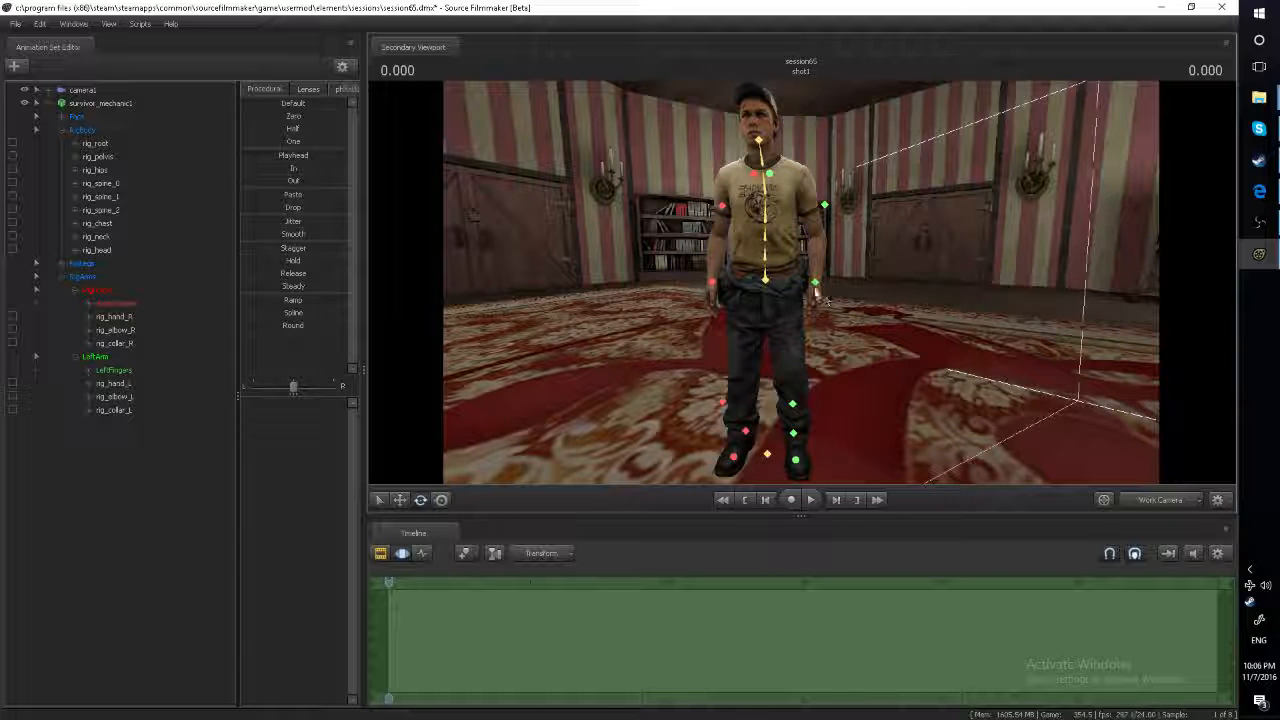
pyautogui.click(817, 283)
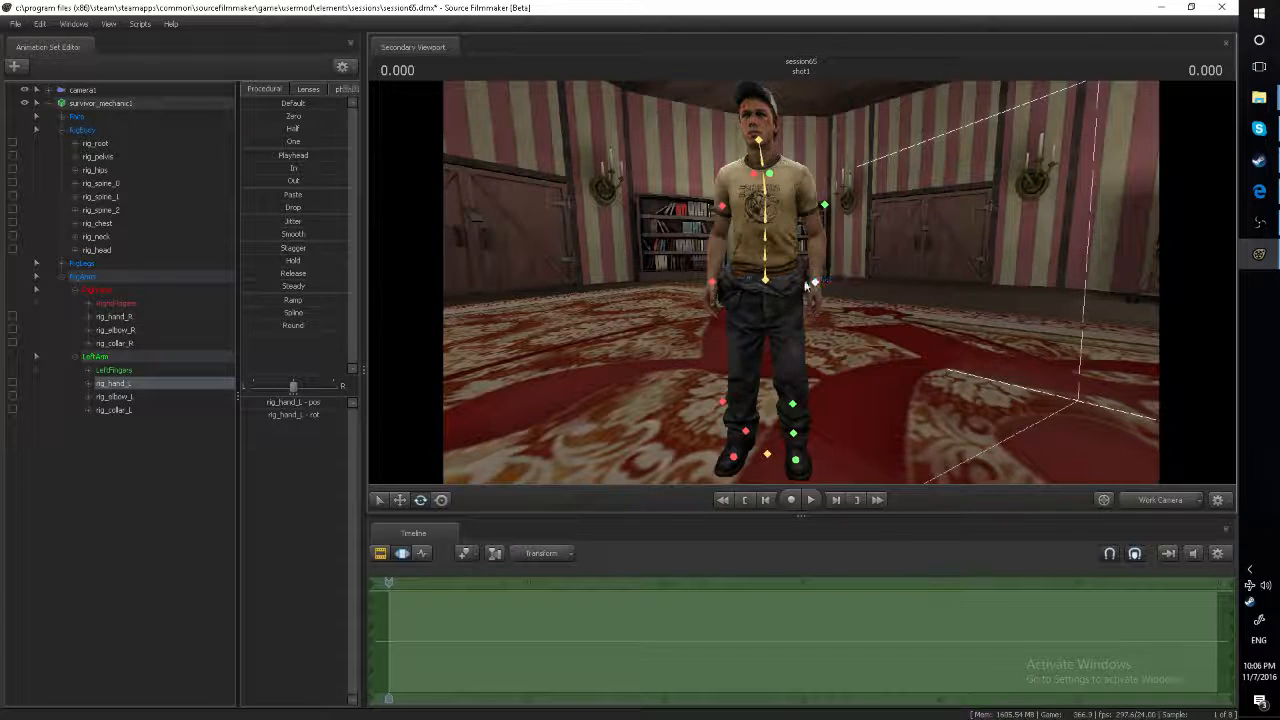
pyautogui.click(853, 288)
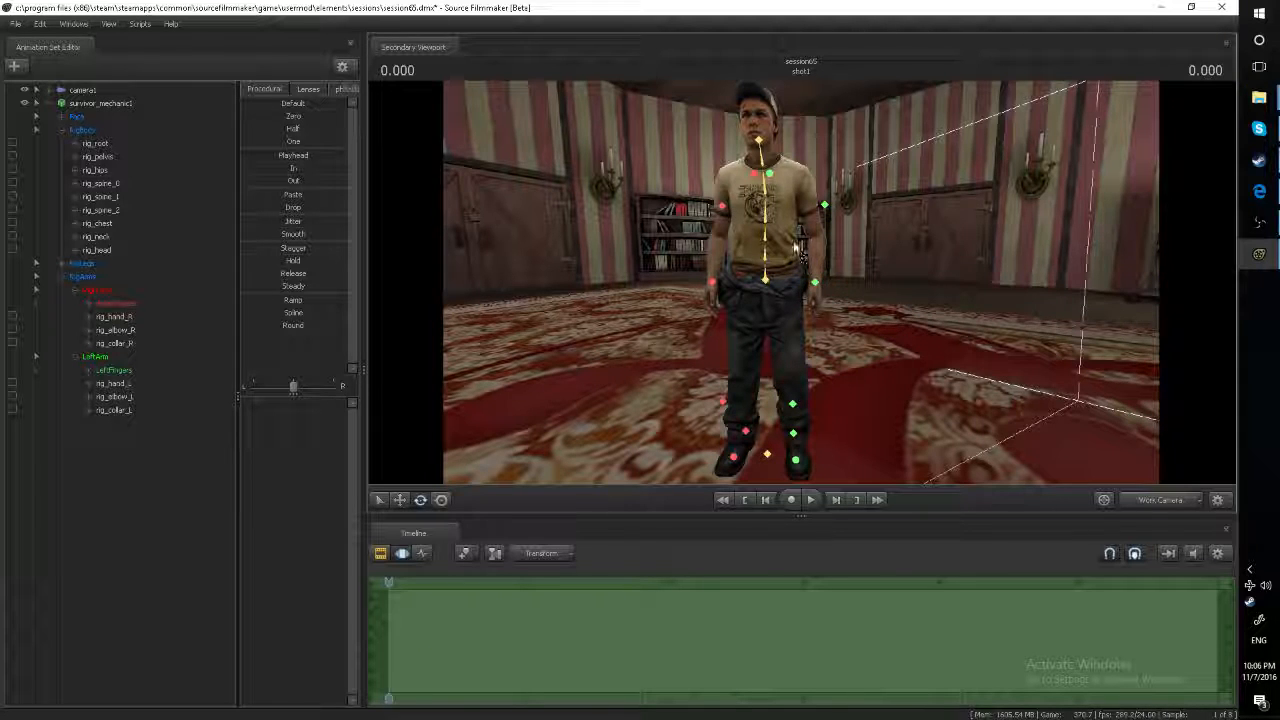
# Step: Select rig_hand_R, rig_hips, rig_pelvis and rig_hand_L together and lower them with the Move manipulator to bend the mechanic's knees slightly
pyautogui.click(713, 283)
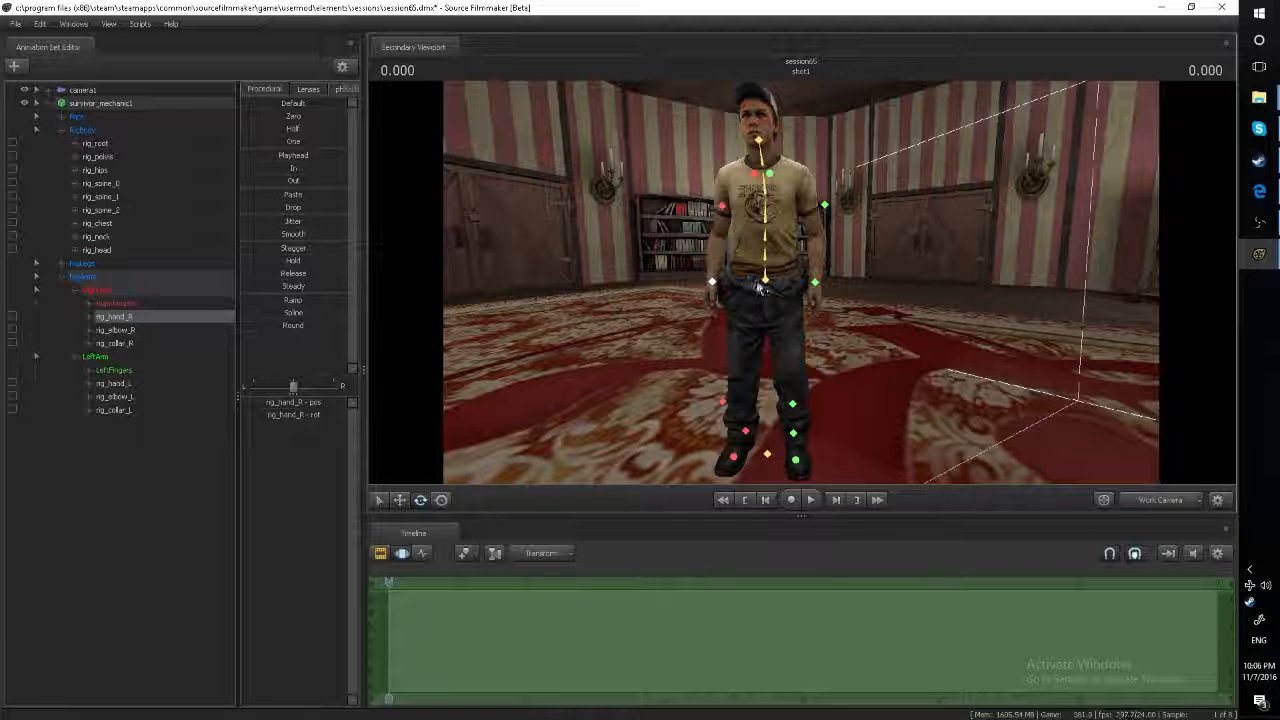
pyautogui.keyDown('ctrl'); pyautogui.click(766, 280); pyautogui.keyUp('ctrl')
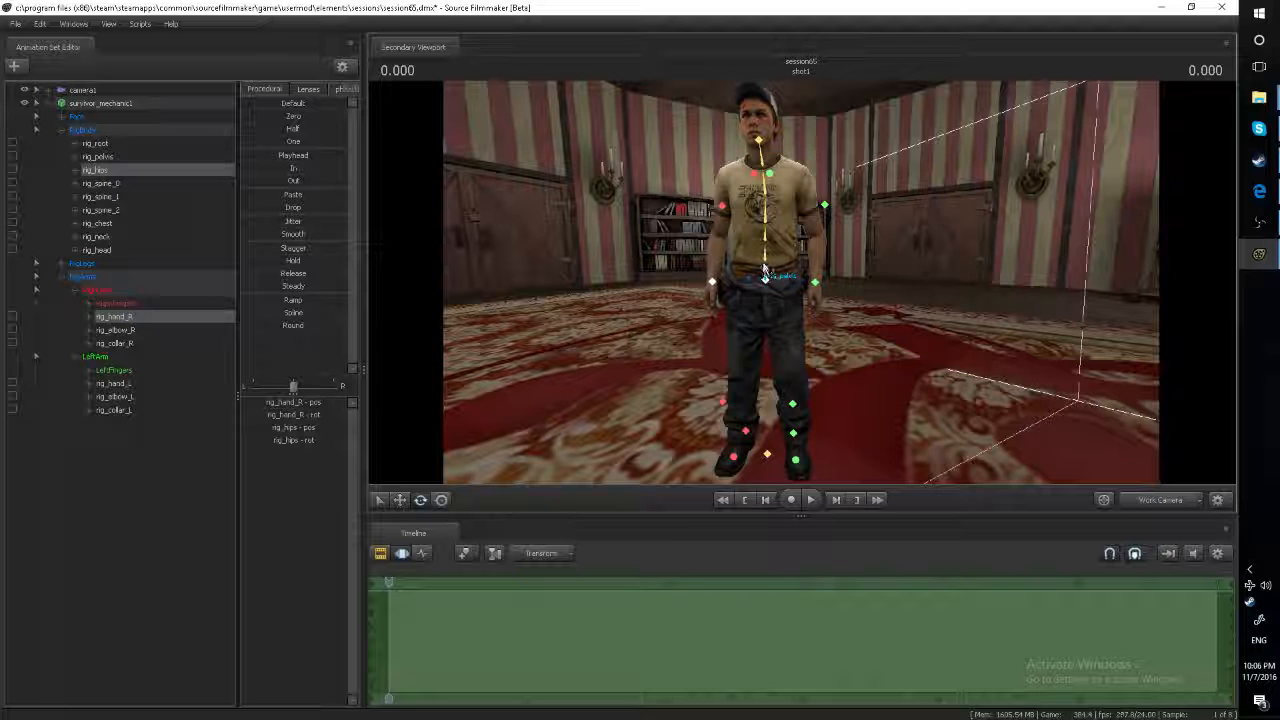
pyautogui.keyDown('ctrl'); pyautogui.click(764, 274); pyautogui.keyUp('ctrl')
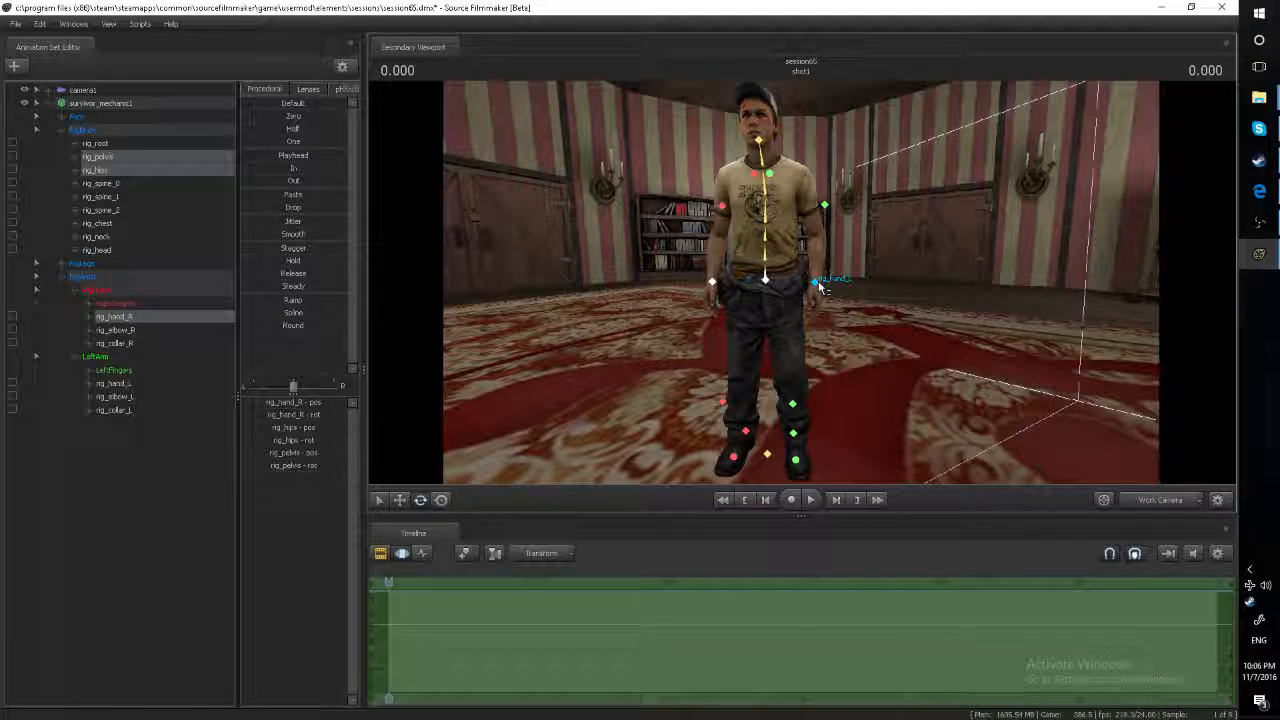
pyautogui.keyDown('ctrl'); pyautogui.click(818, 281); pyautogui.keyUp('ctrl')
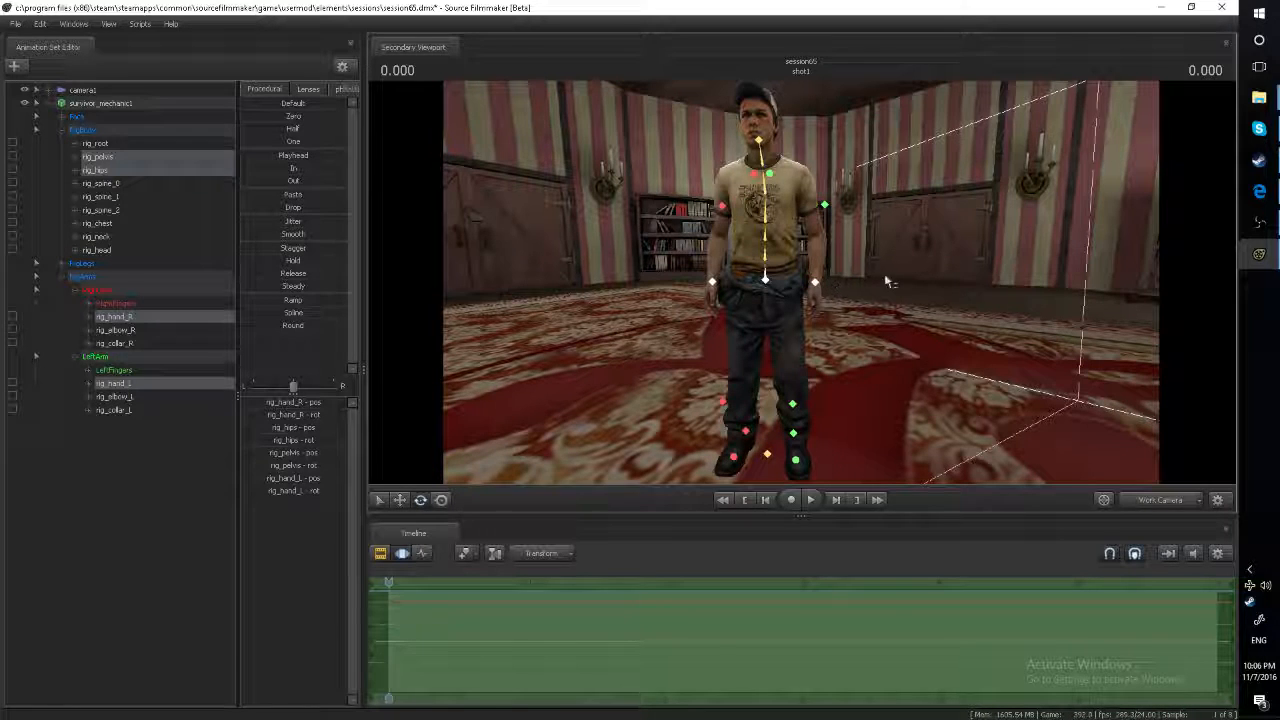
pyautogui.moveTo(893, 276); pyautogui.dragTo(802, 281)
pyautogui.press('d')
pyautogui.click(400, 500)
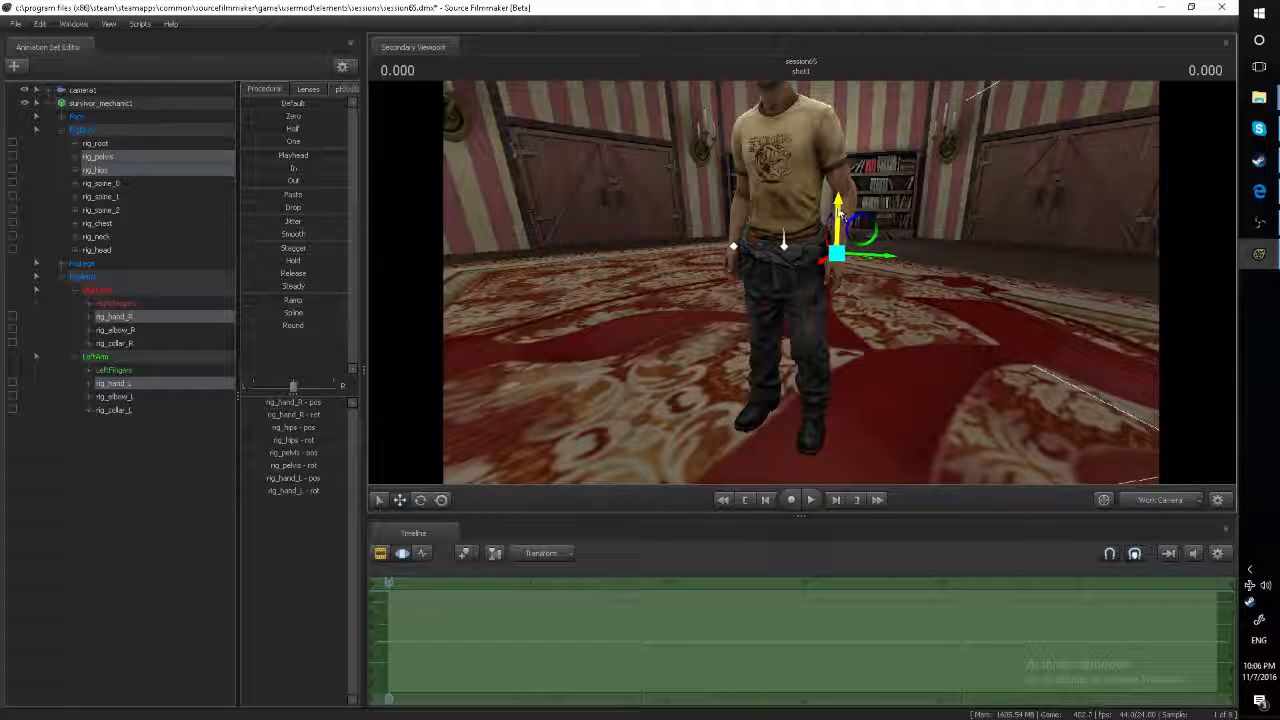
pyautogui.press('ctrl')
pyautogui.moveTo(837, 232); pyautogui.dragTo(805, 277)
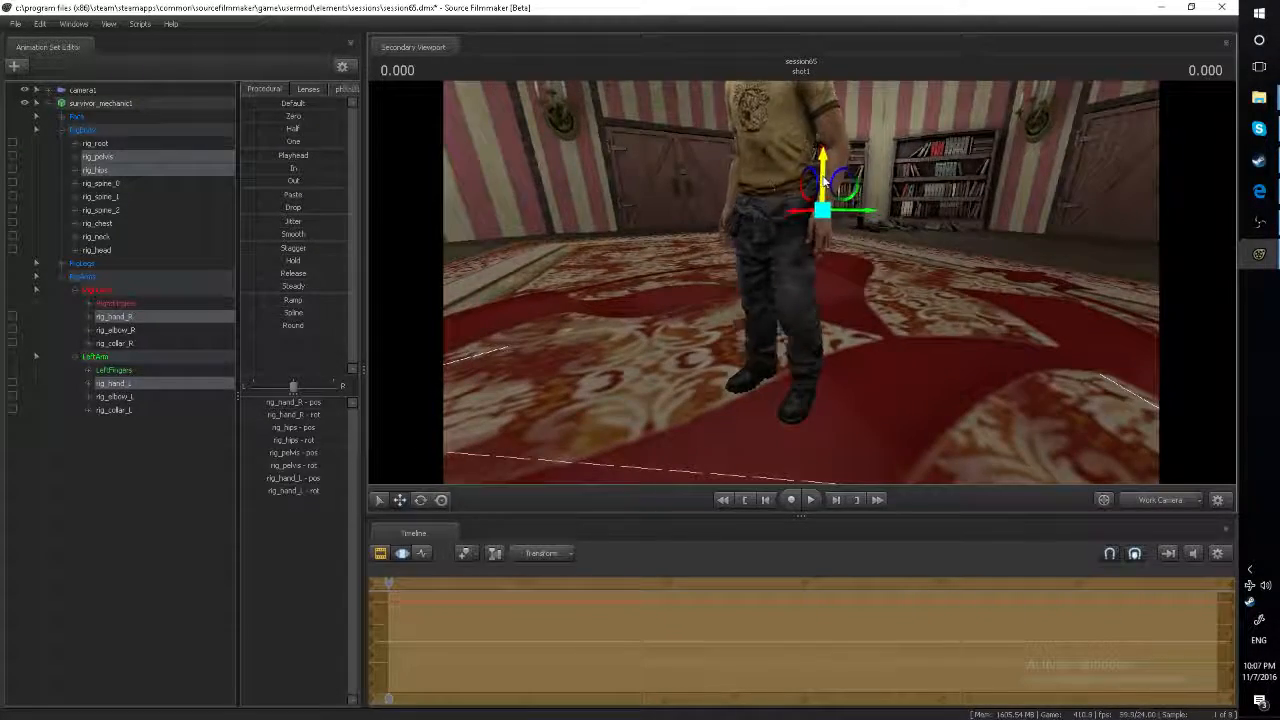
pyautogui.moveTo(823, 180); pyautogui.dragTo(824, 187)
pyautogui.moveTo(757, 250); pyautogui.dragTo(804, 288)
# Step: Switch the viewport to camera1, select its animation set and reframe the shot to show the mechanic's full body
pyautogui.click(1155, 501)
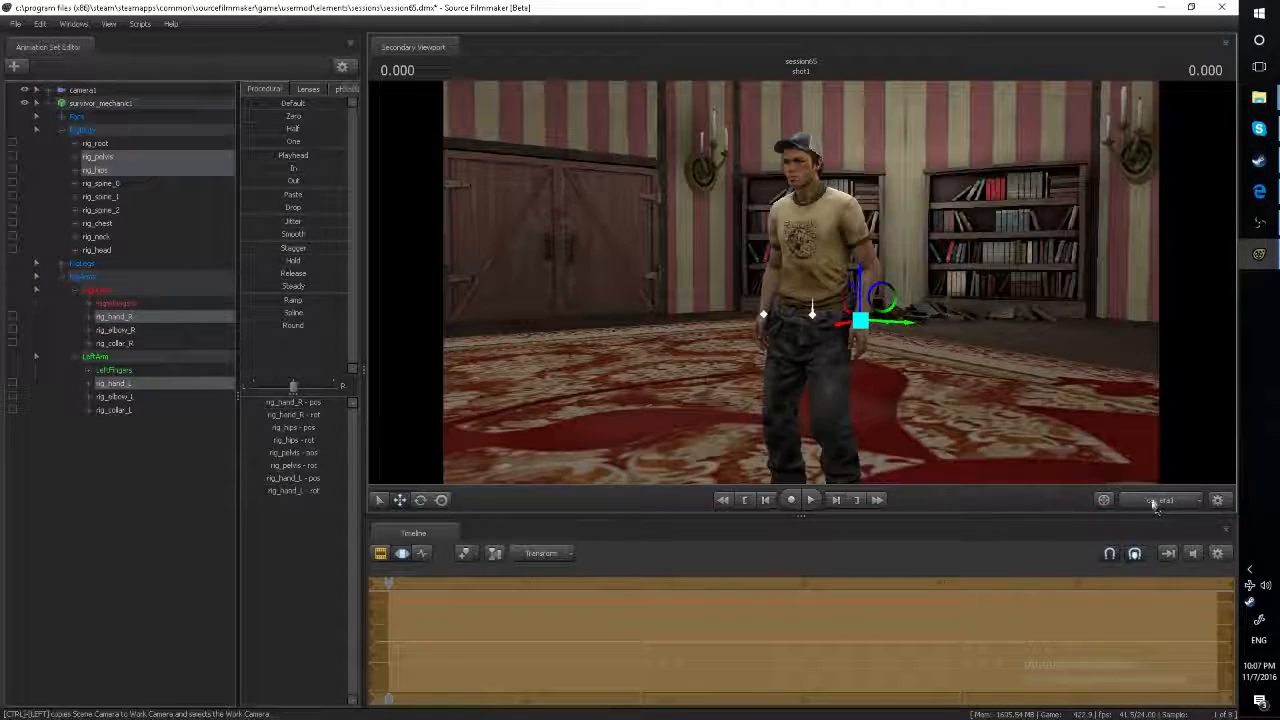
pyautogui.click(82, 89)
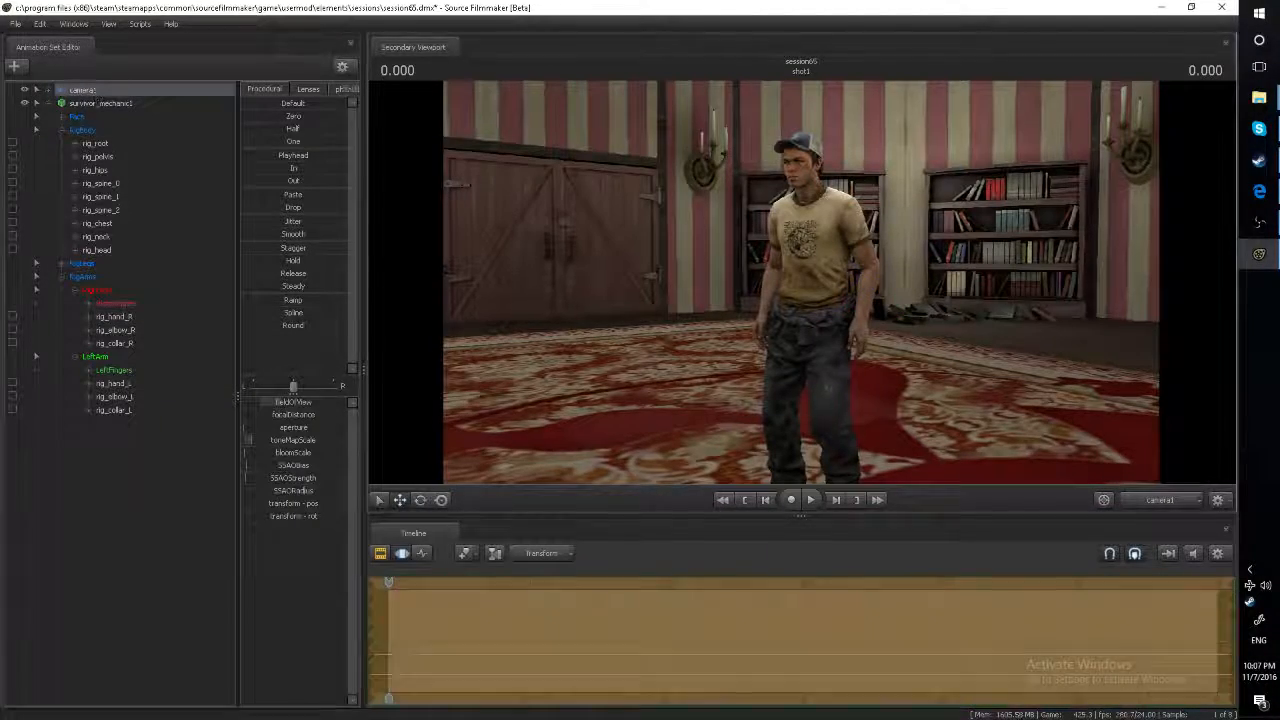
pyautogui.scroll(3, 801, 282)
pyautogui.moveTo(801, 282); pyautogui.dragTo(886, 312)
pyautogui.press('w')
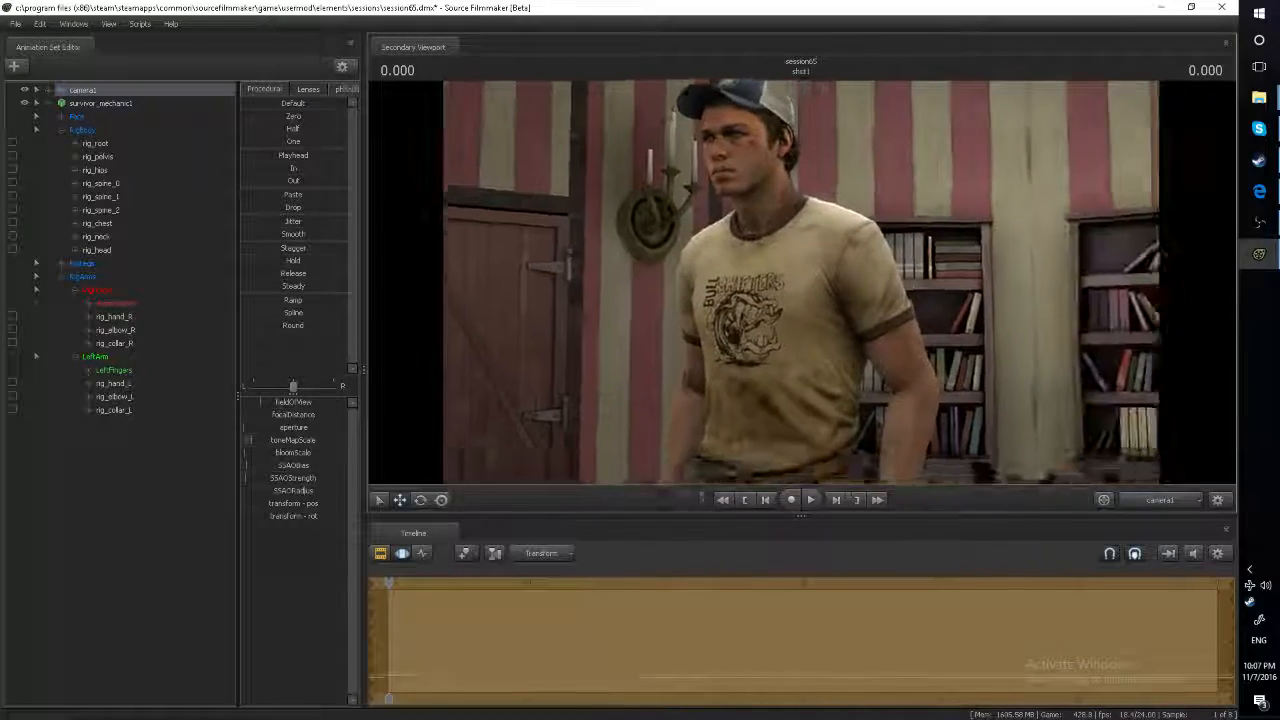
pyautogui.scroll(2, 801, 282)
pyautogui.moveTo(801, 282); pyautogui.dragTo(801, 232)
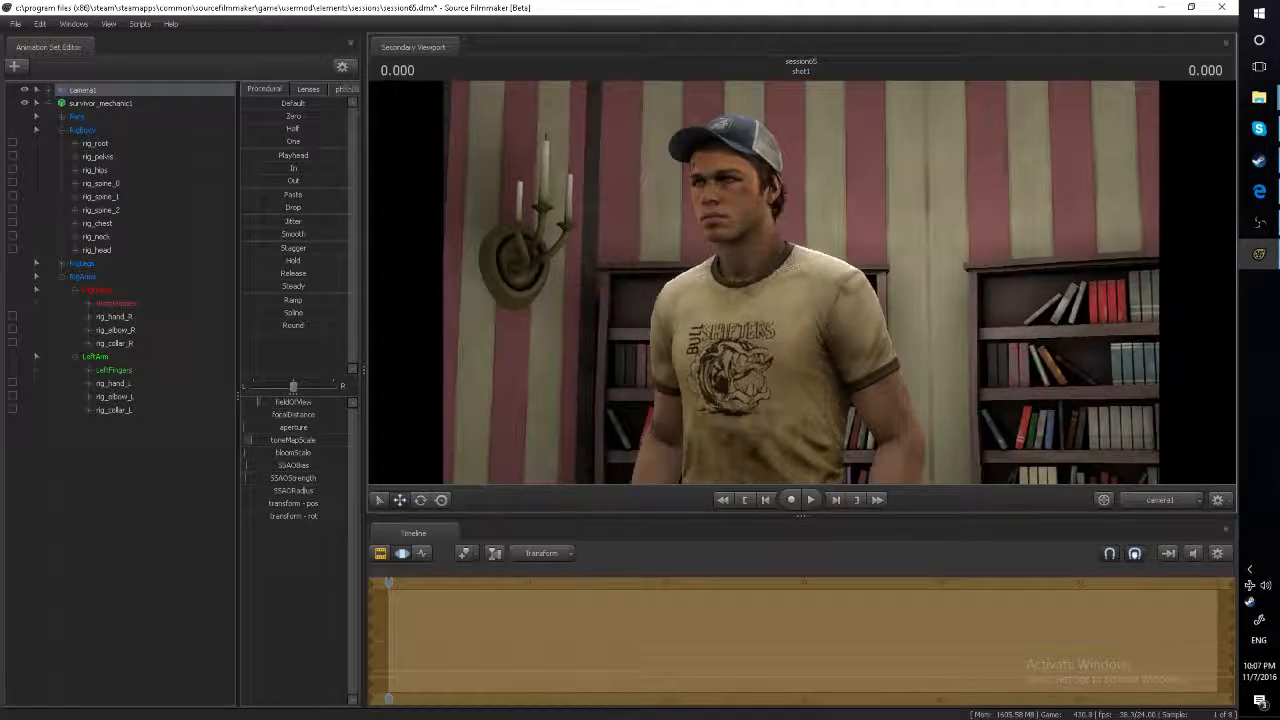
pyautogui.moveTo(801, 282); pyautogui.dragTo(791, 422)
pyautogui.moveTo(800, 281); pyautogui.dragTo(777, 184)
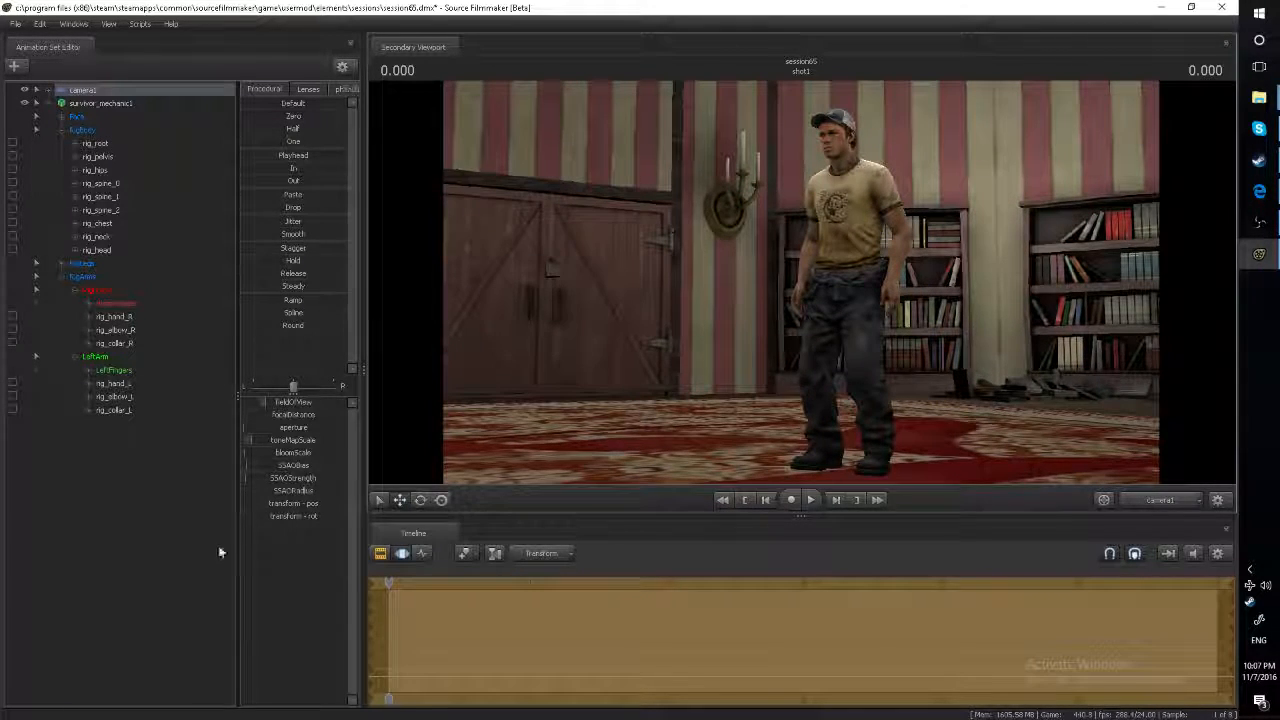
pyautogui.click(126, 513)
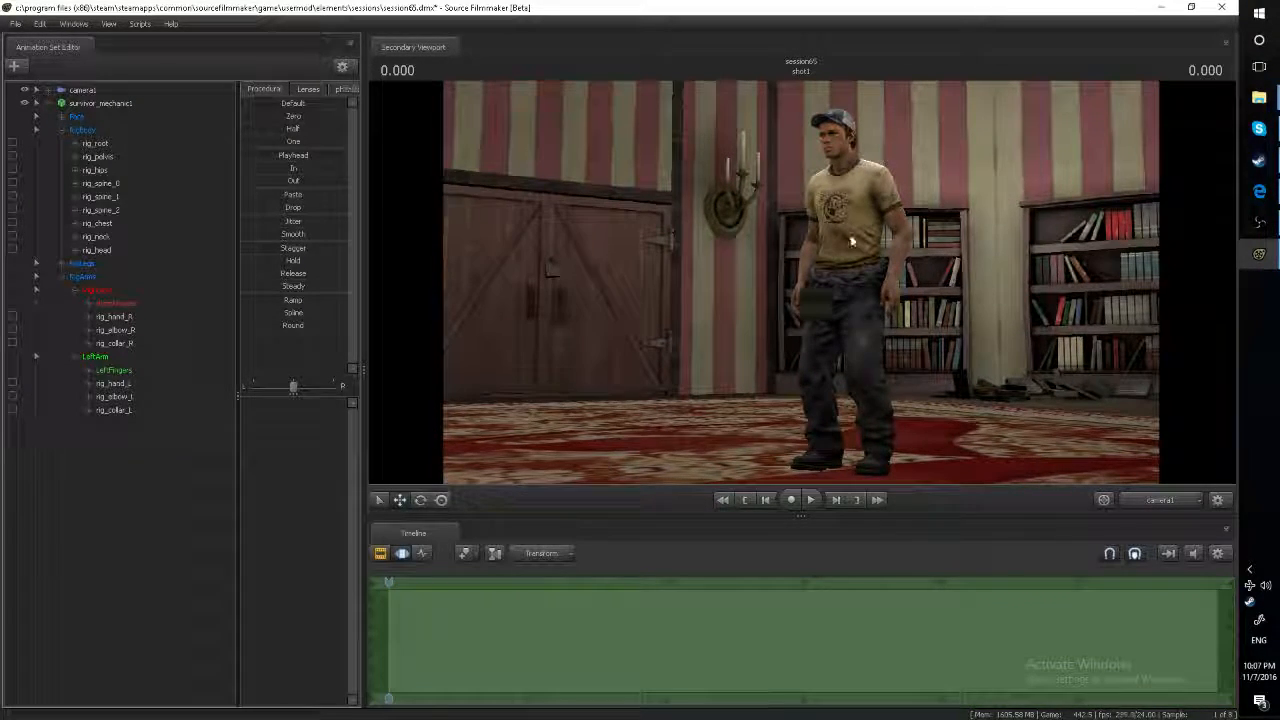
# Step: Reselect camera1 and reframe with a narrower field of view, keeping the full-length mechanic in front of one bookcase beside the door
pyautogui.press('ctrl')
pyautogui.click(84, 90)
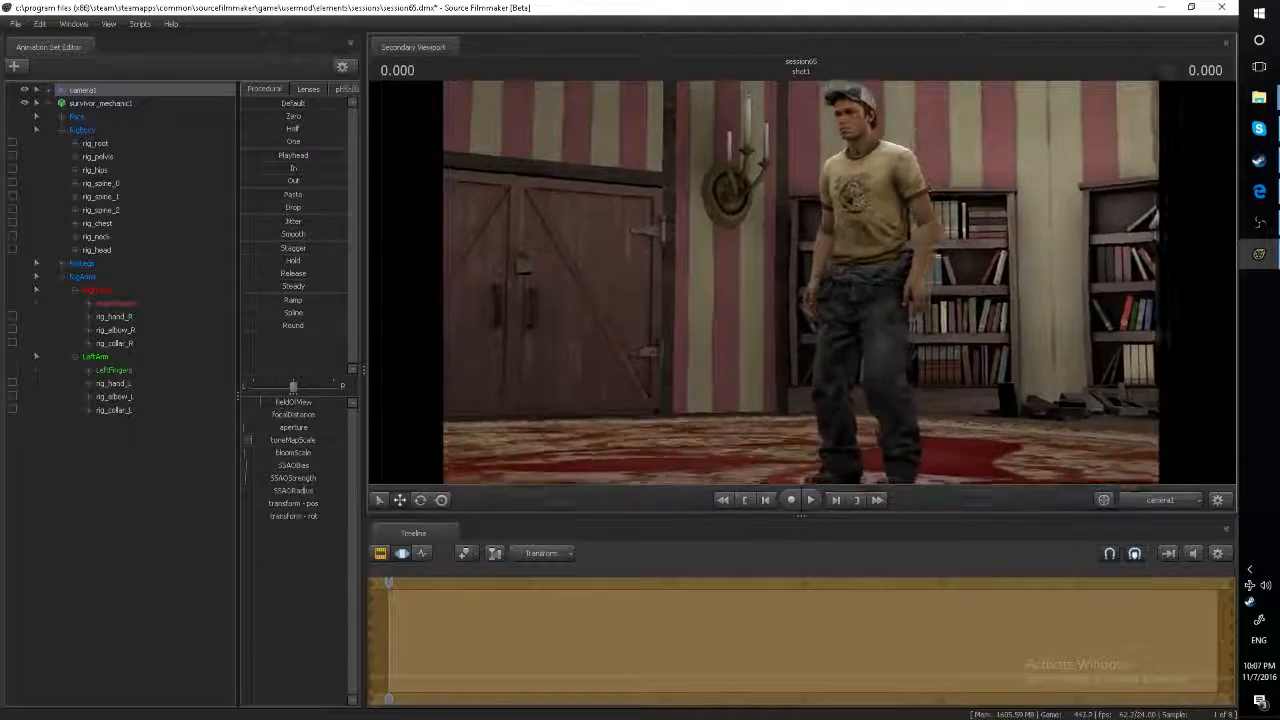
pyautogui.moveTo(801, 282); pyautogui.dragTo(775, 300)
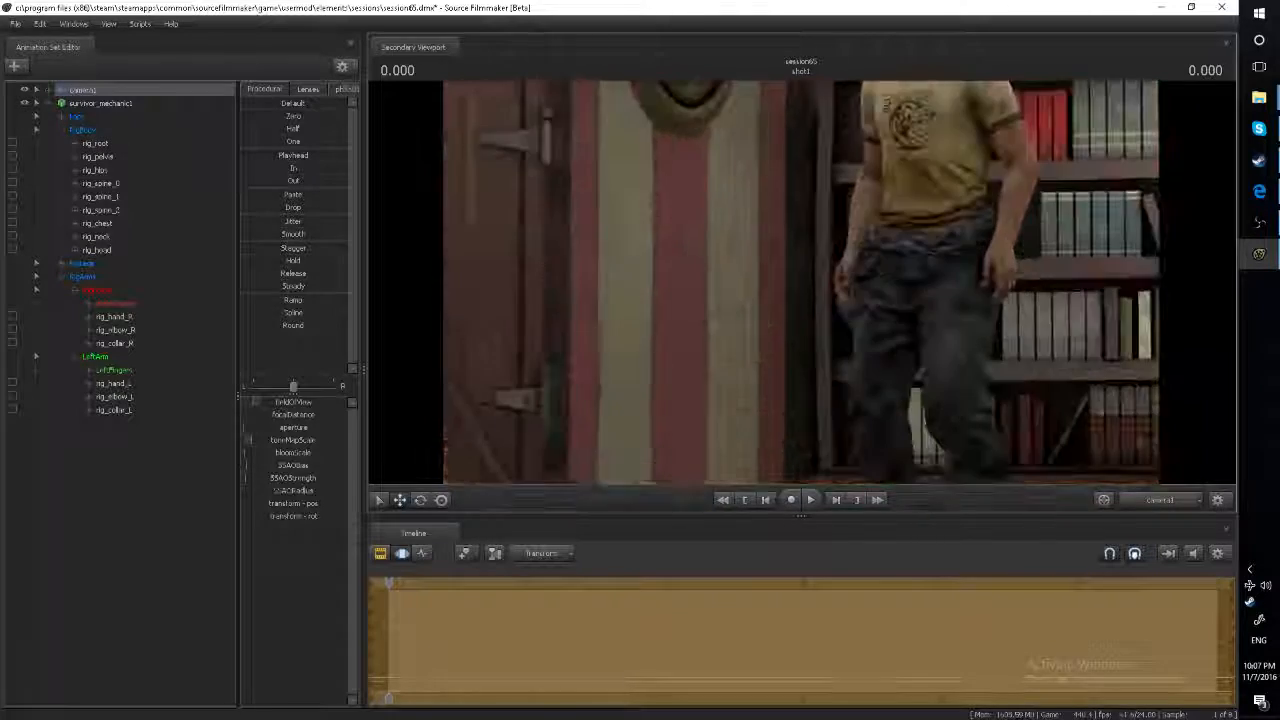
pyautogui.press('s')
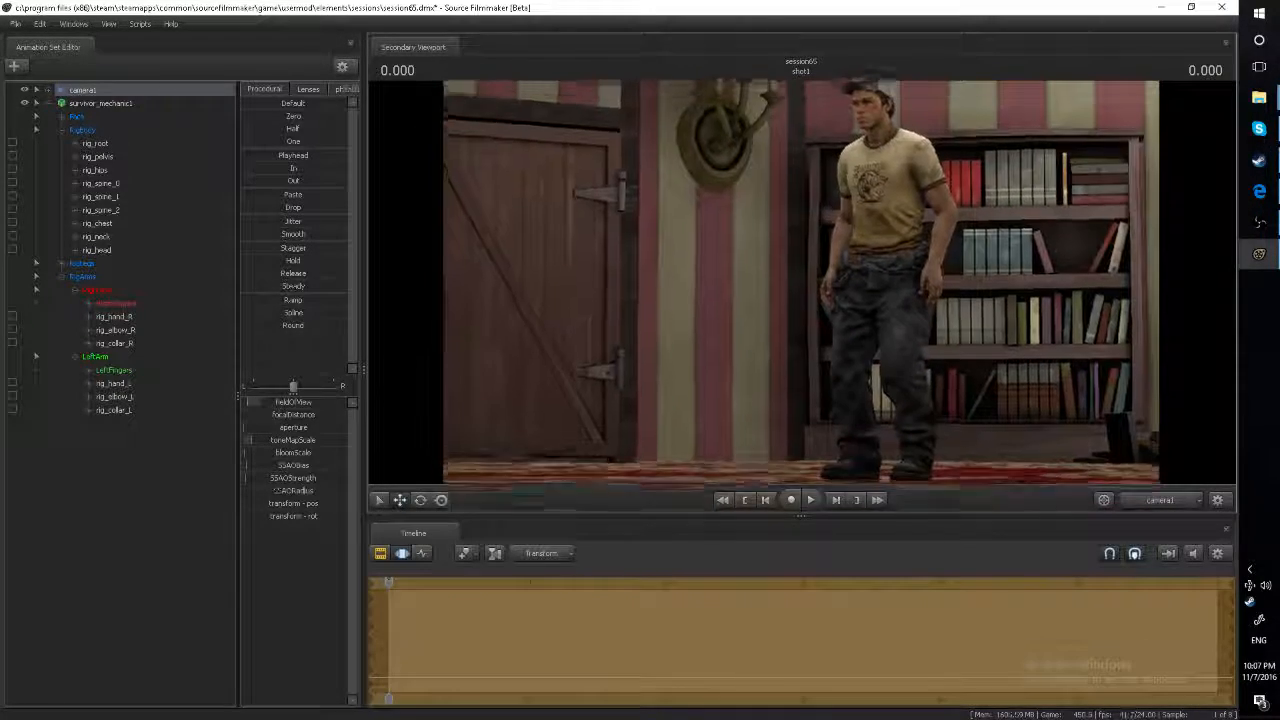
pyautogui.press('s')
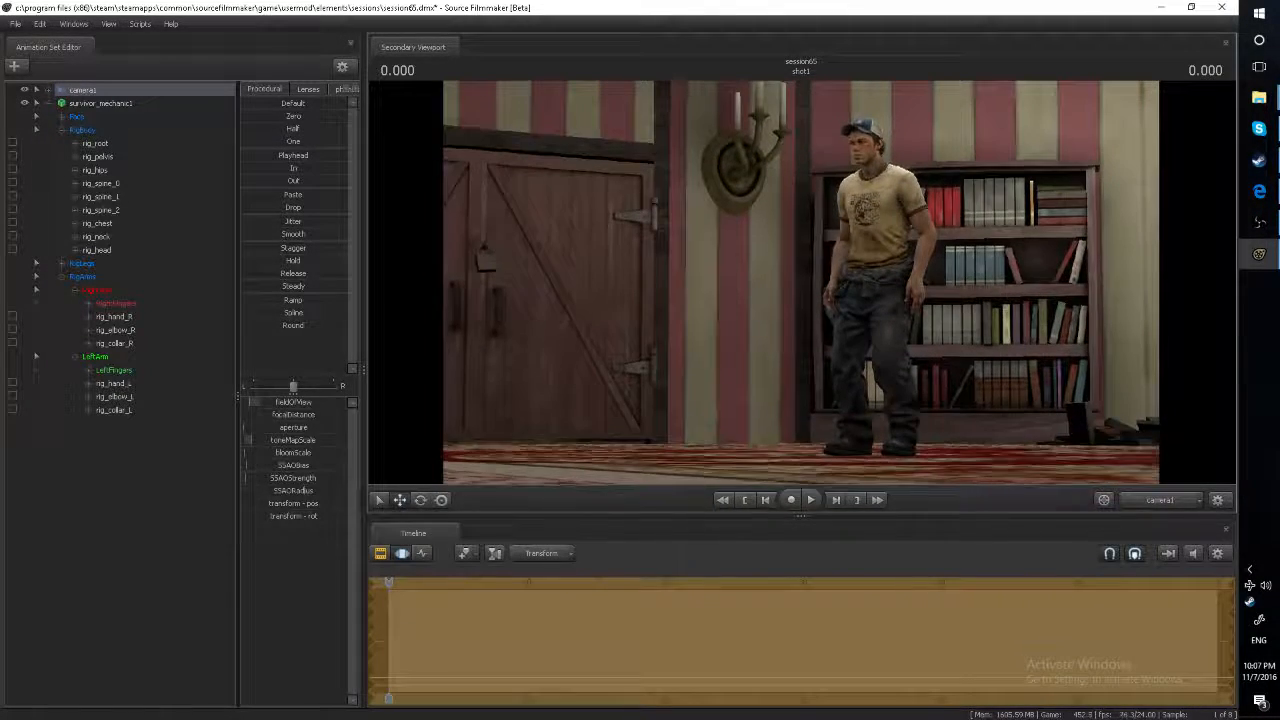
pyautogui.press('w')
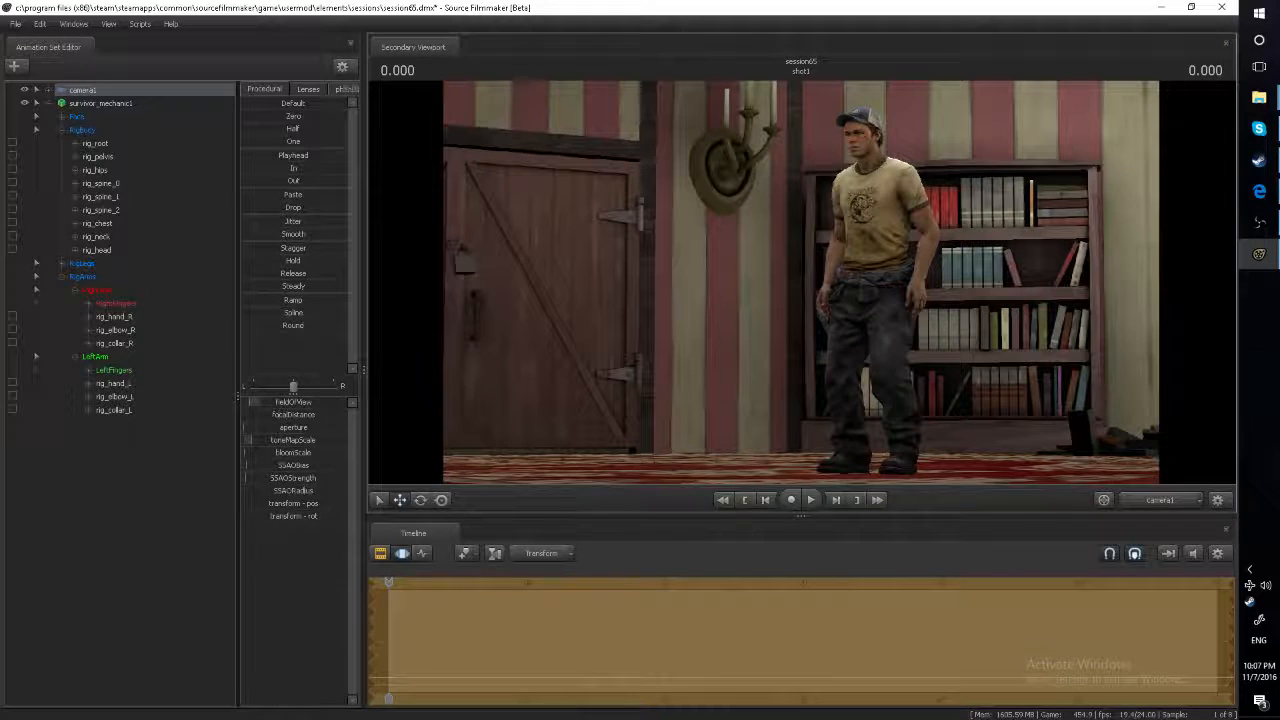
pyautogui.click(133, 495)
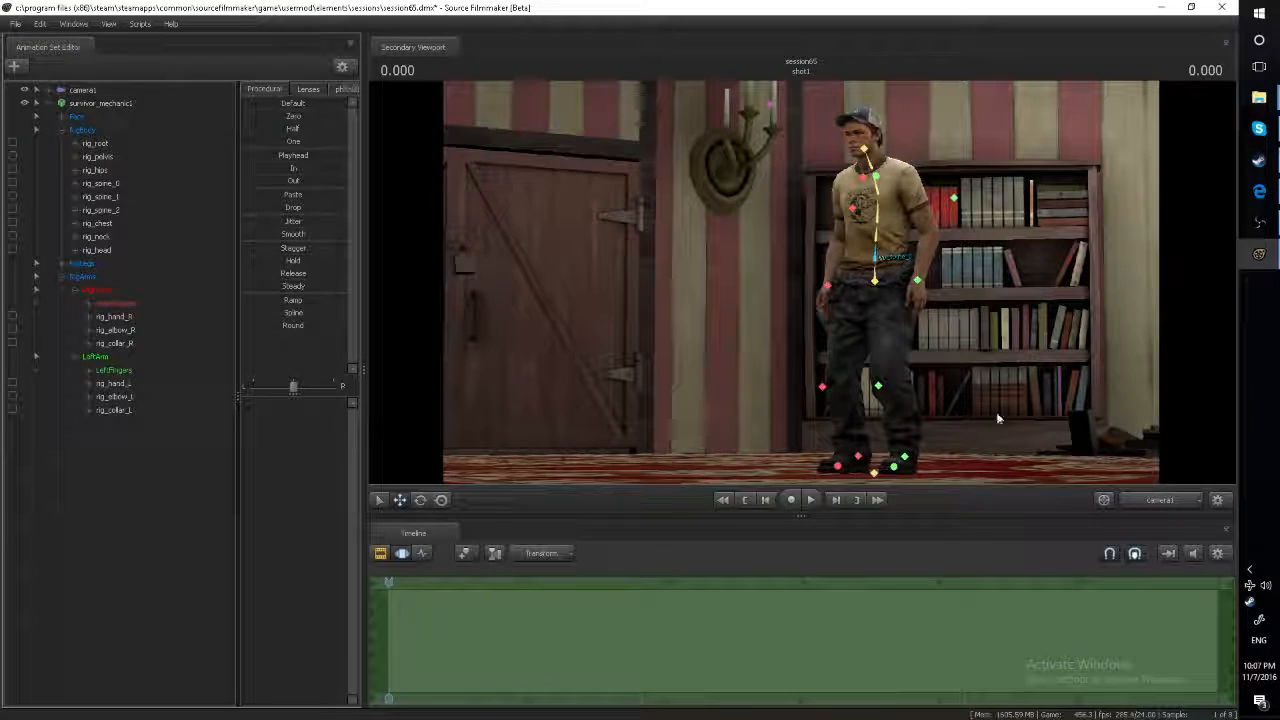
# Step: Switch to the work camera, face the mechanic from the front and rotate rig_spine_0 slightly with the Rotate manipulator
pyautogui.keyDown('ctrl'); pyautogui.click(1136, 497); pyautogui.keyUp('ctrl')
pyautogui.press('w')
pyautogui.moveTo(801, 282); pyautogui.dragTo(51, 514)
pyautogui.press('s')
pyautogui.press('w')
pyautogui.press('s')
pyautogui.press('s')
pyautogui.press('w')
pyautogui.moveTo(801, 283); pyautogui.dragTo(1140, 275)
pyautogui.press('w')
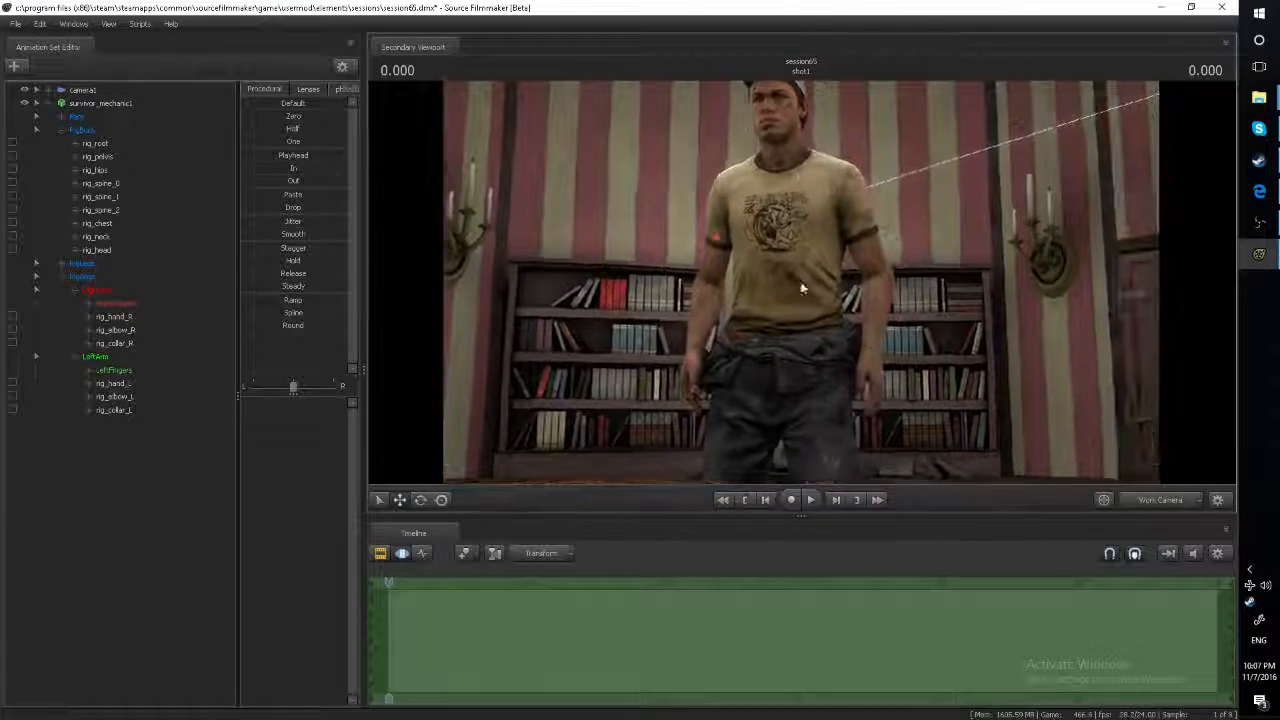
pyautogui.keyDown('ctrl'); pyautogui.click(785, 316); pyautogui.keyUp('ctrl')
pyautogui.press('e')
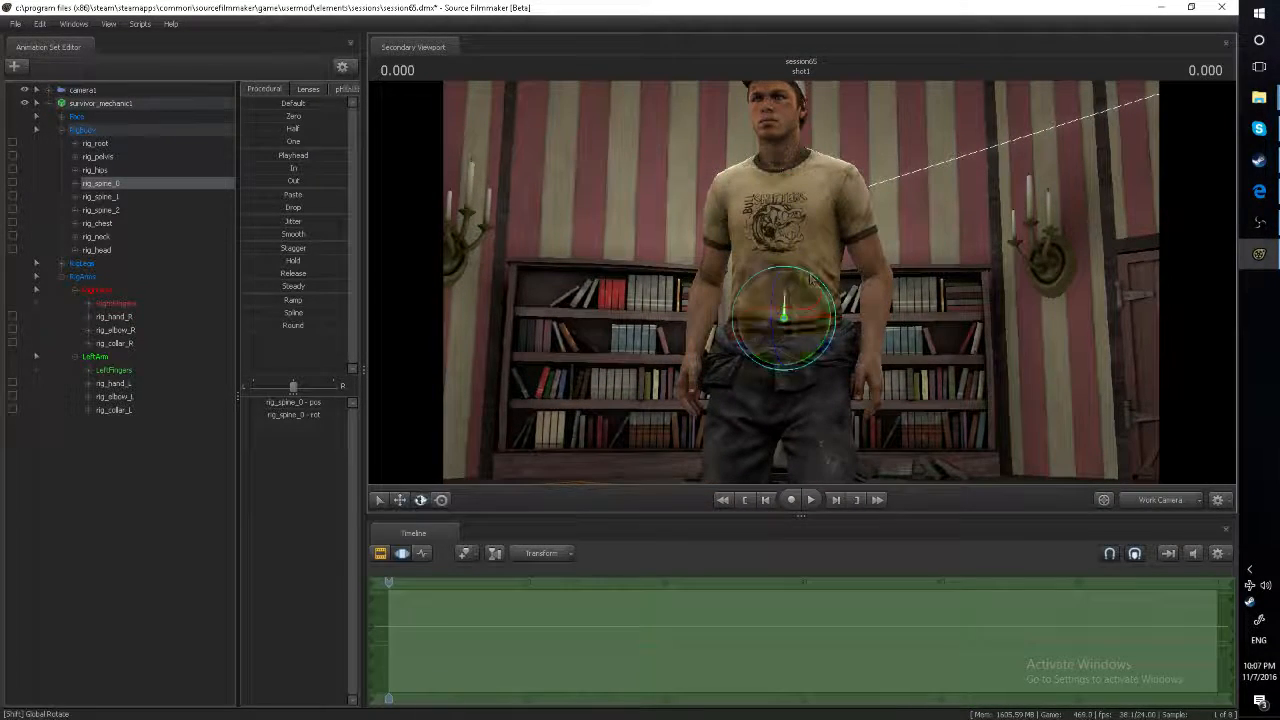
pyautogui.moveTo(785, 316); pyautogui.dragTo(770, 320)
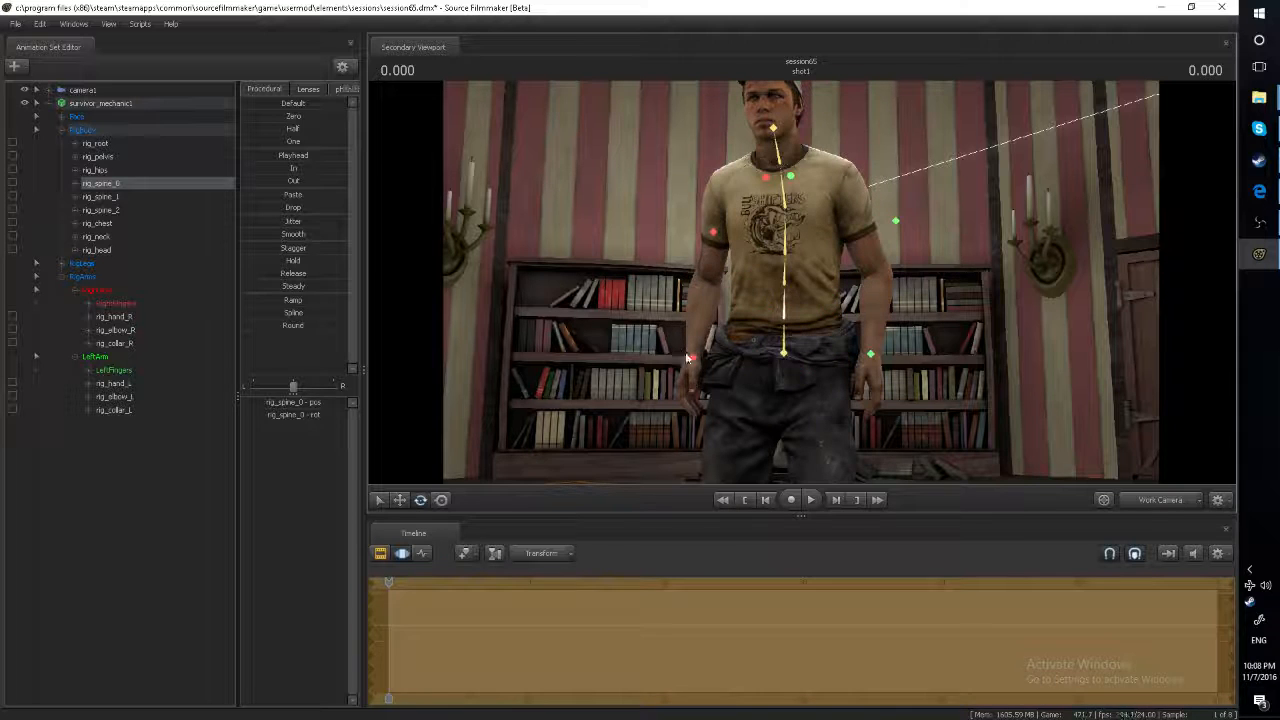
# Step: Raise rig_hand_R out to the mechanic's side with the screen manipulator and nudge rig_elbow_R so the forearm bends upward
pyautogui.keyDown('ctrl'); pyautogui.click(693, 357); pyautogui.keyUp('ctrl')
pyautogui.click(441, 501)
pyautogui.moveTo(729, 383); pyautogui.dragTo(648, 260)
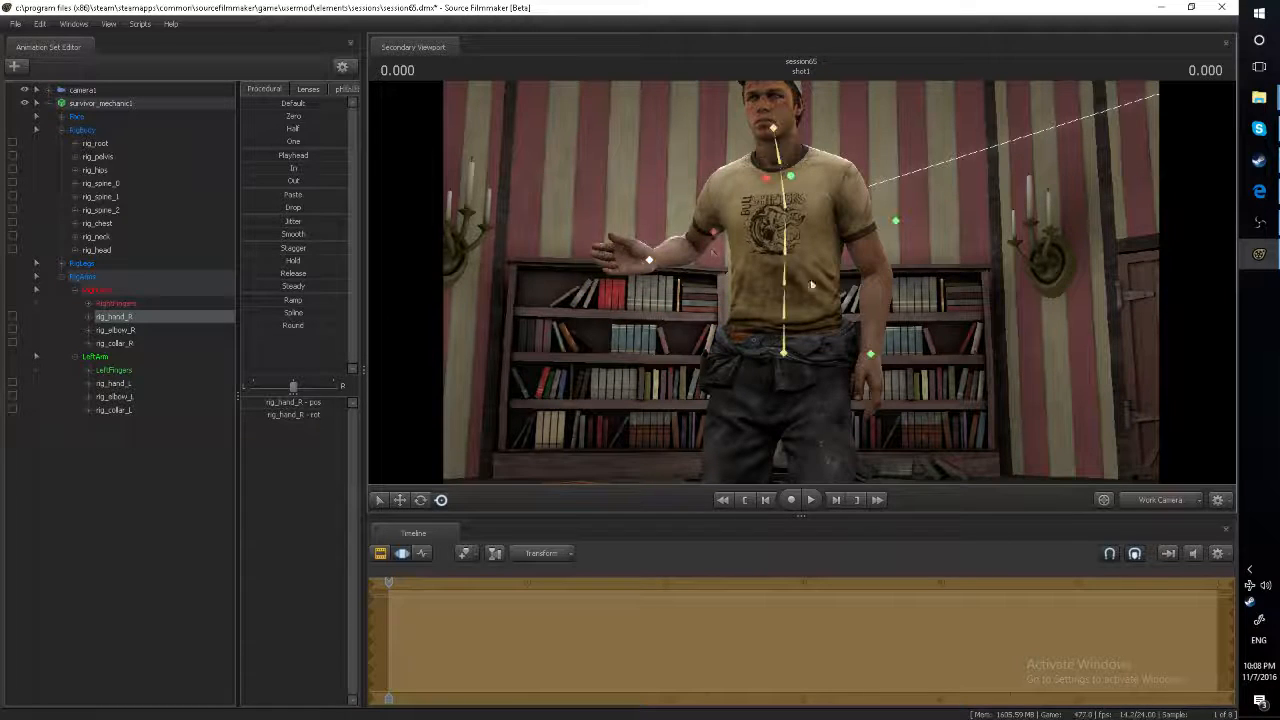
pyautogui.click(714, 232)
pyautogui.moveTo(717, 240); pyautogui.dragTo(716, 239)
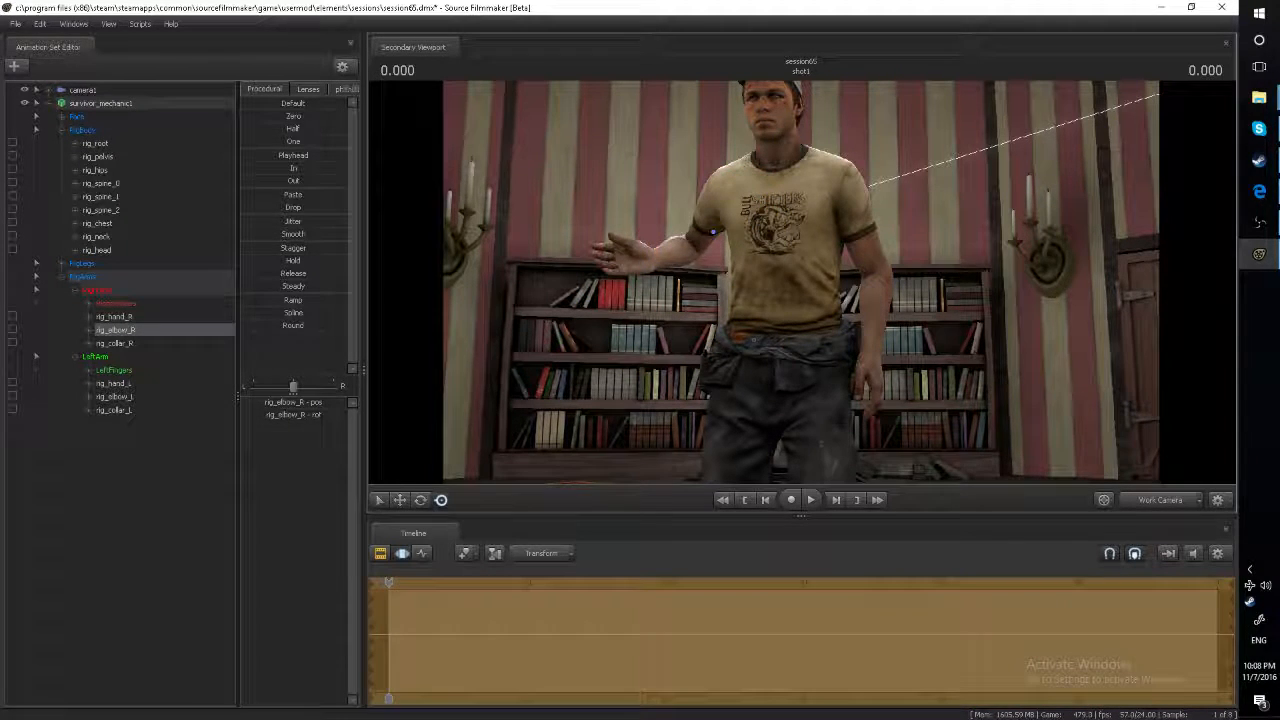
pyautogui.click(650, 262)
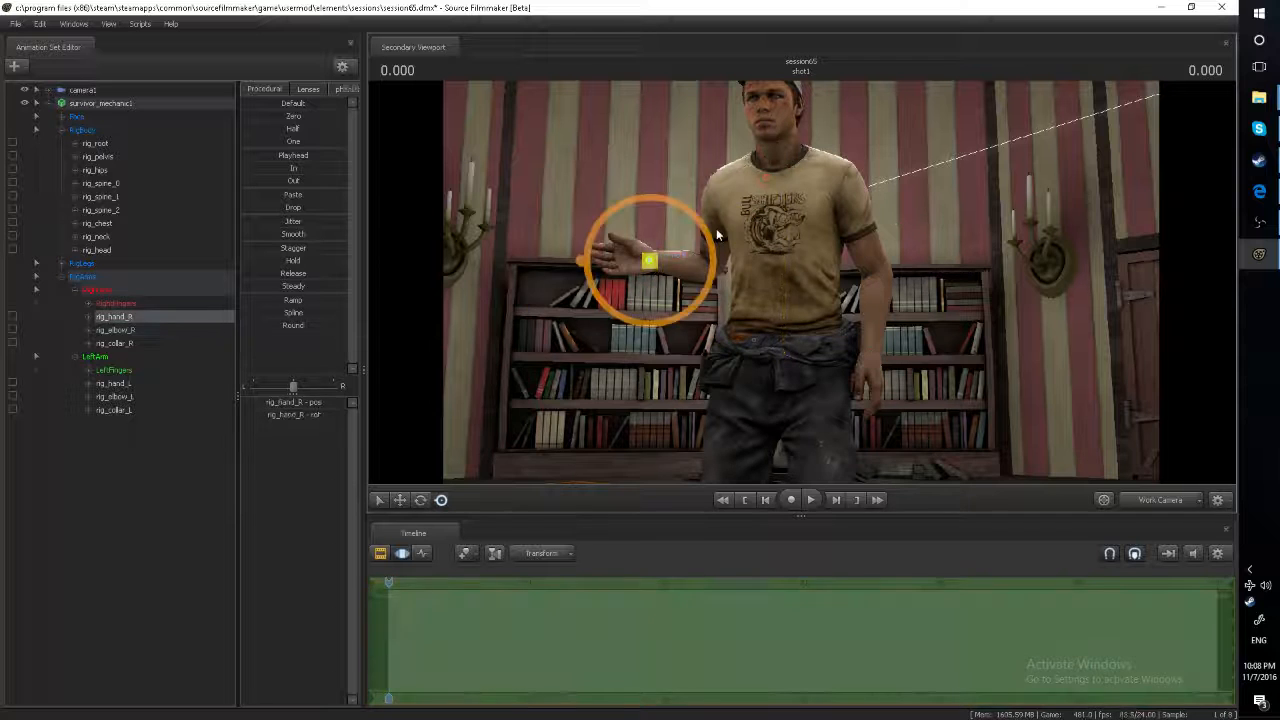
pyautogui.moveTo(652, 263); pyautogui.dragTo(656, 222)
# Step: Return to camera1 and refine the raised right arm by adjusting rig_hand_R and rig_collar_R, placing the hand near head height
pyautogui.click(1147, 501)
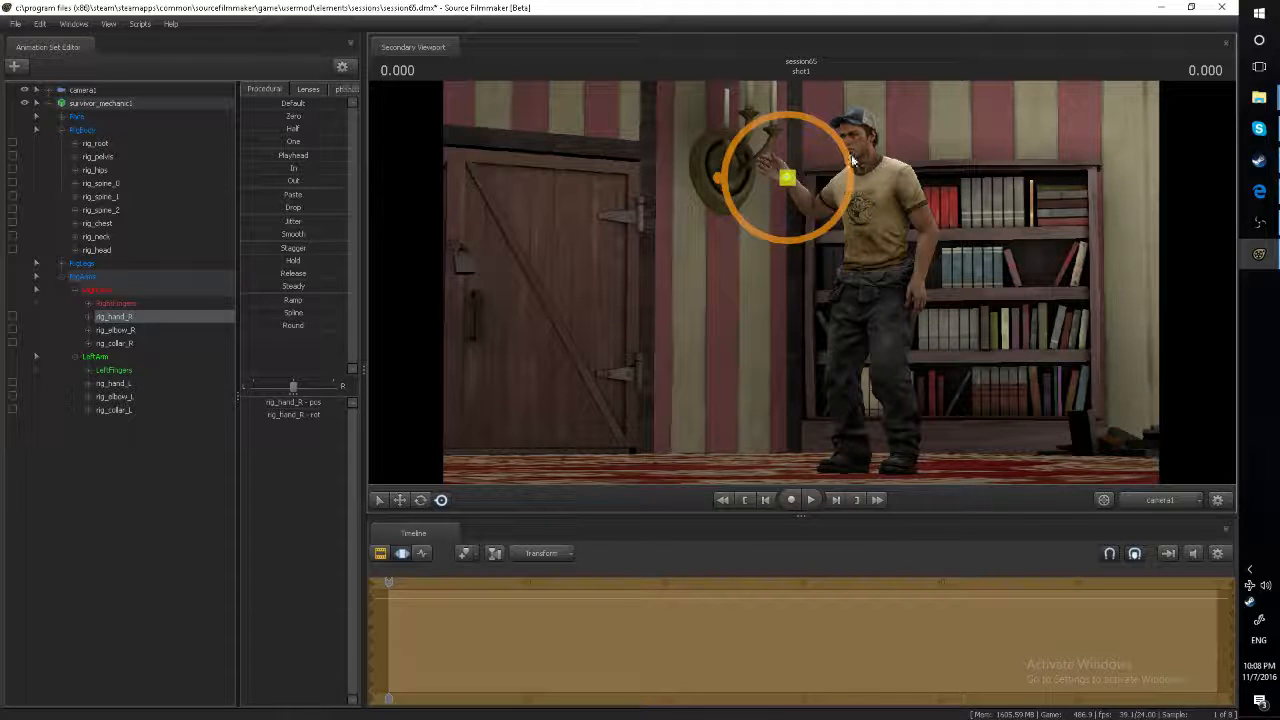
pyautogui.moveTo(843, 146)
pyautogui.mouseDown()
pyautogui.moveTo(848, 176)
pyautogui.moveTo(838, 142)
pyautogui.mouseUp()
pyautogui.moveTo(800, 183)
pyautogui.mouseDown()
pyautogui.moveTo(788, 200)
pyautogui.moveTo(800, 197)
pyautogui.moveTo(790, 190)
pyautogui.mouseUp()
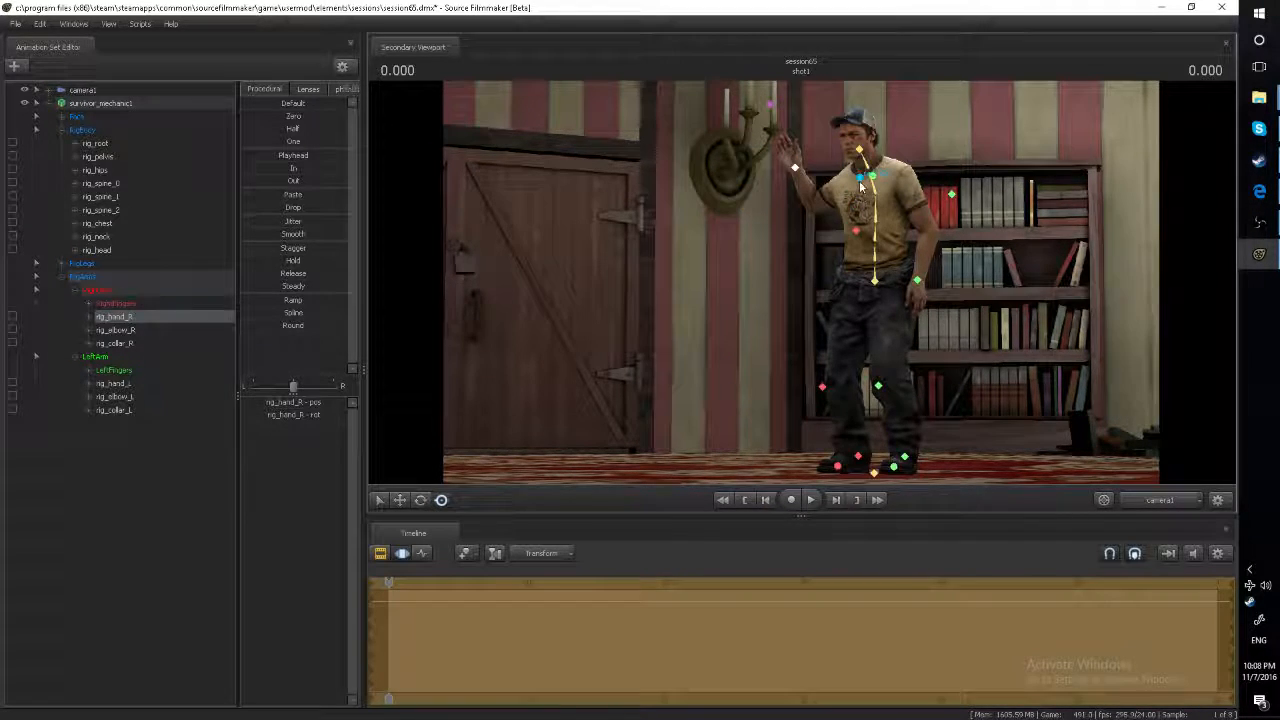
pyautogui.click(859, 180)
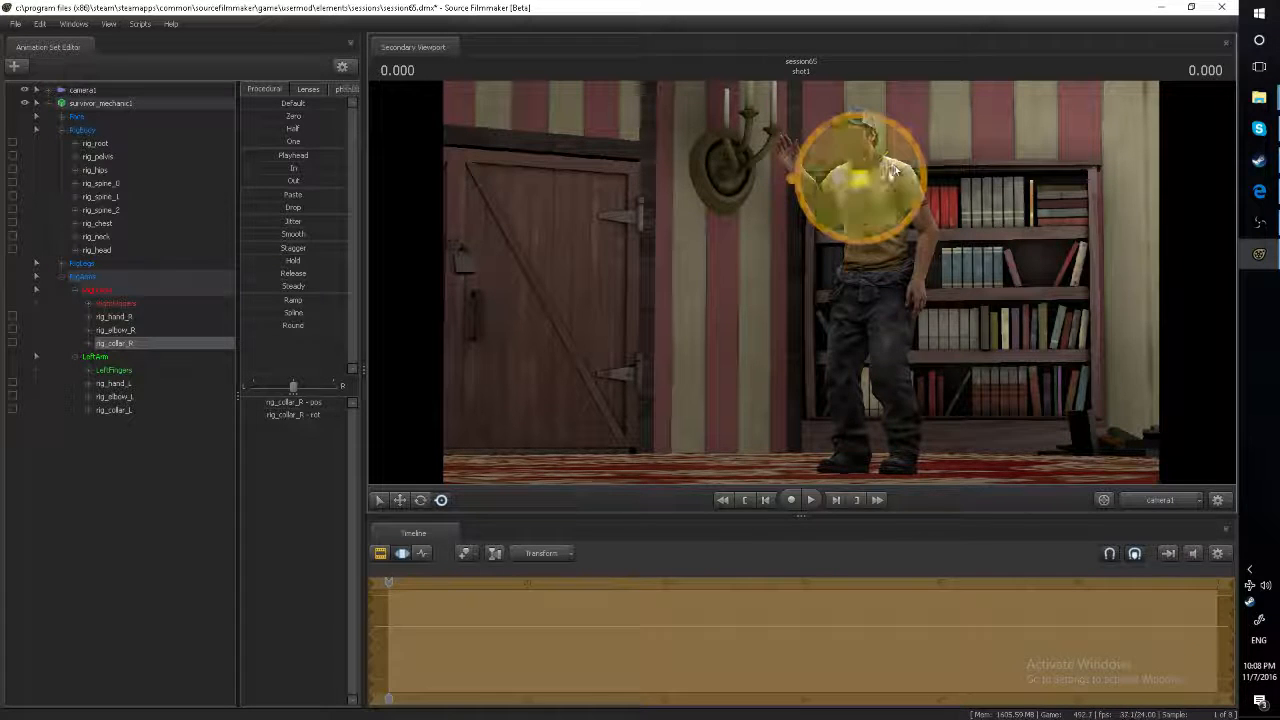
pyautogui.click(801, 176)
pyautogui.moveTo(801, 176); pyautogui.dragTo(794, 168)
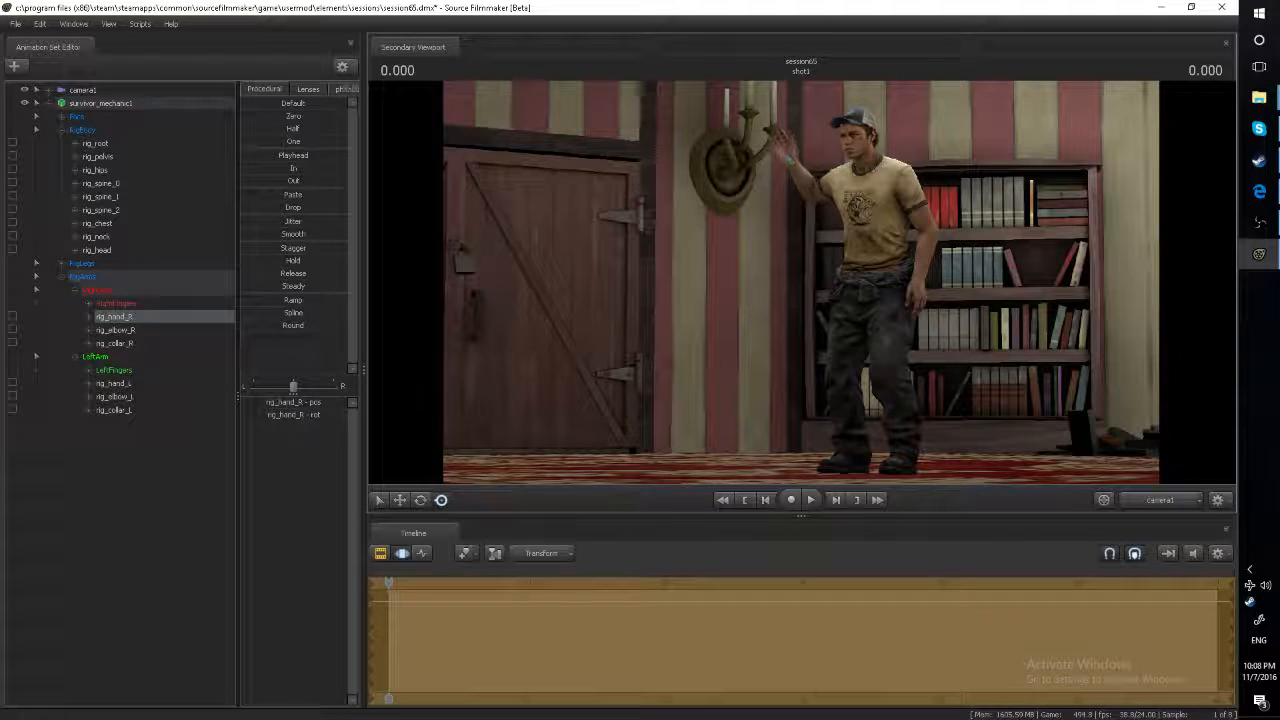
pyautogui.press('ctrl')
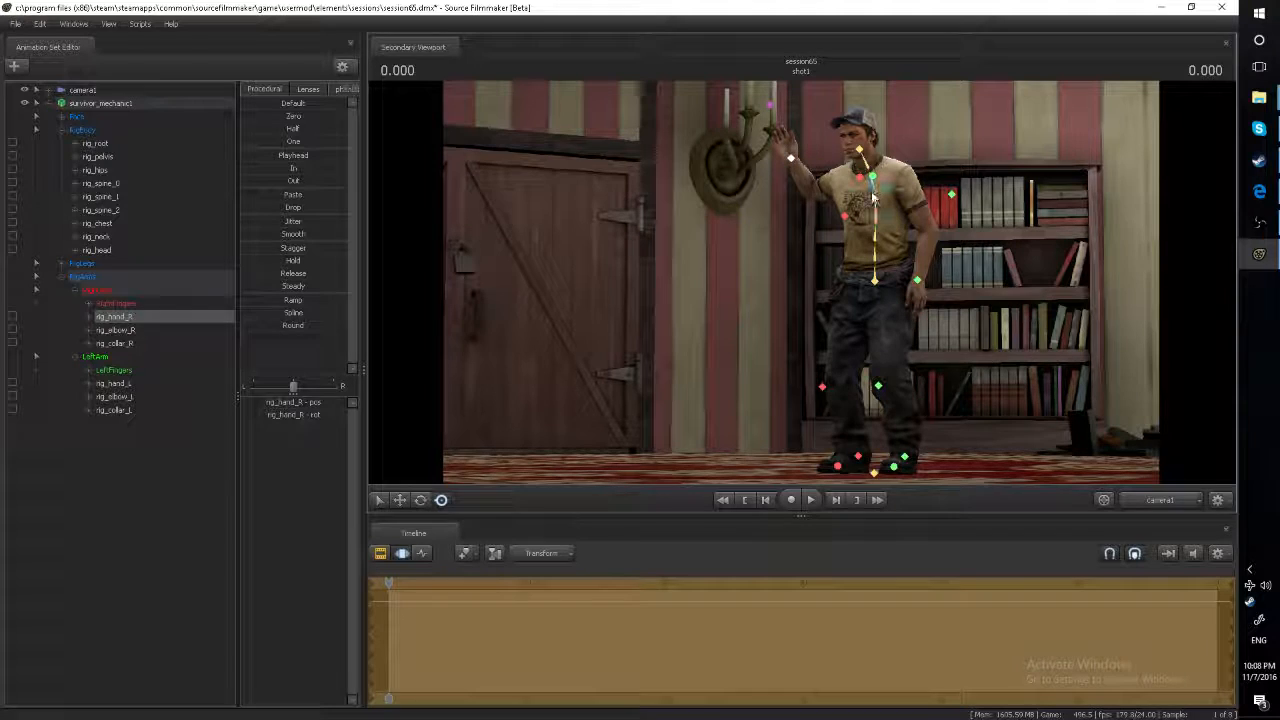
# Step: Turn the mechanic's torso toward the camera by adjusting rig_chest, rig_spine_2, rig_spine_1, rig_spine_0 and rig_pelvis one after another
pyautogui.keyDown('ctrl'); pyautogui.click(872, 197); pyautogui.keyUp('ctrl')
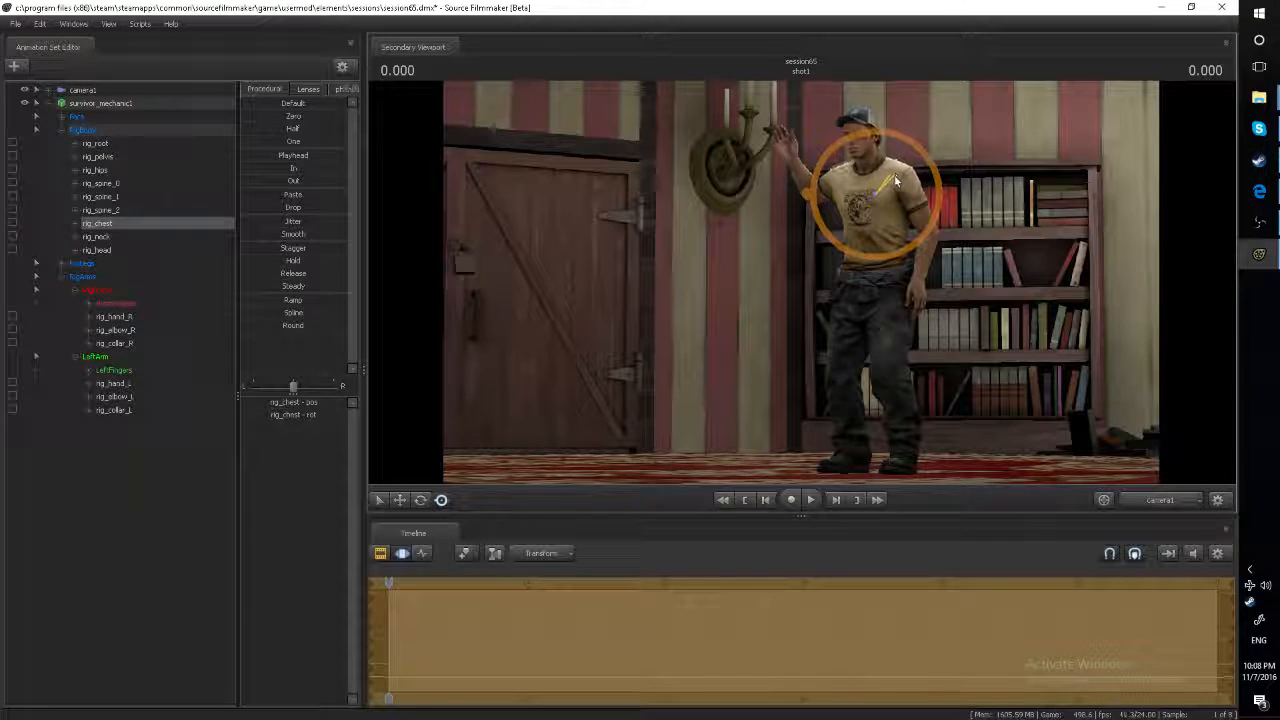
pyautogui.keyDown('ctrl'); pyautogui.click(866, 240); pyautogui.keyUp('ctrl')
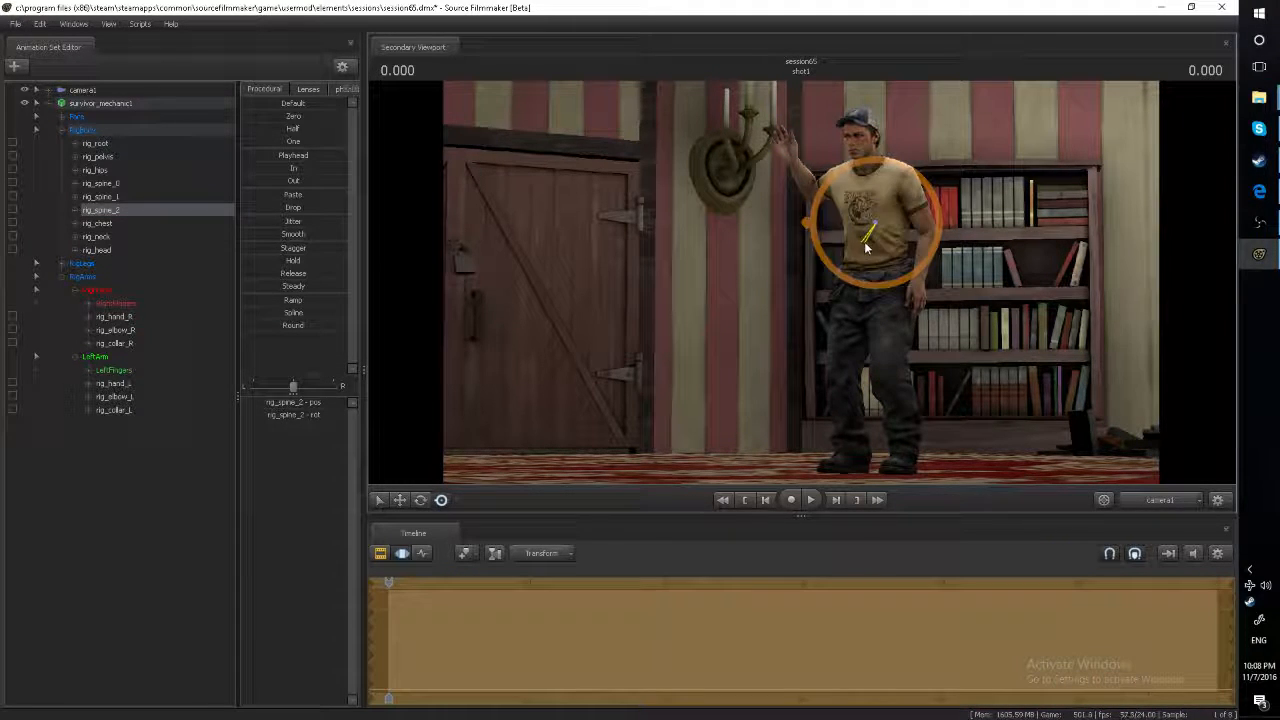
pyautogui.keyDown('ctrl'); pyautogui.click(873, 255); pyautogui.keyUp('ctrl')
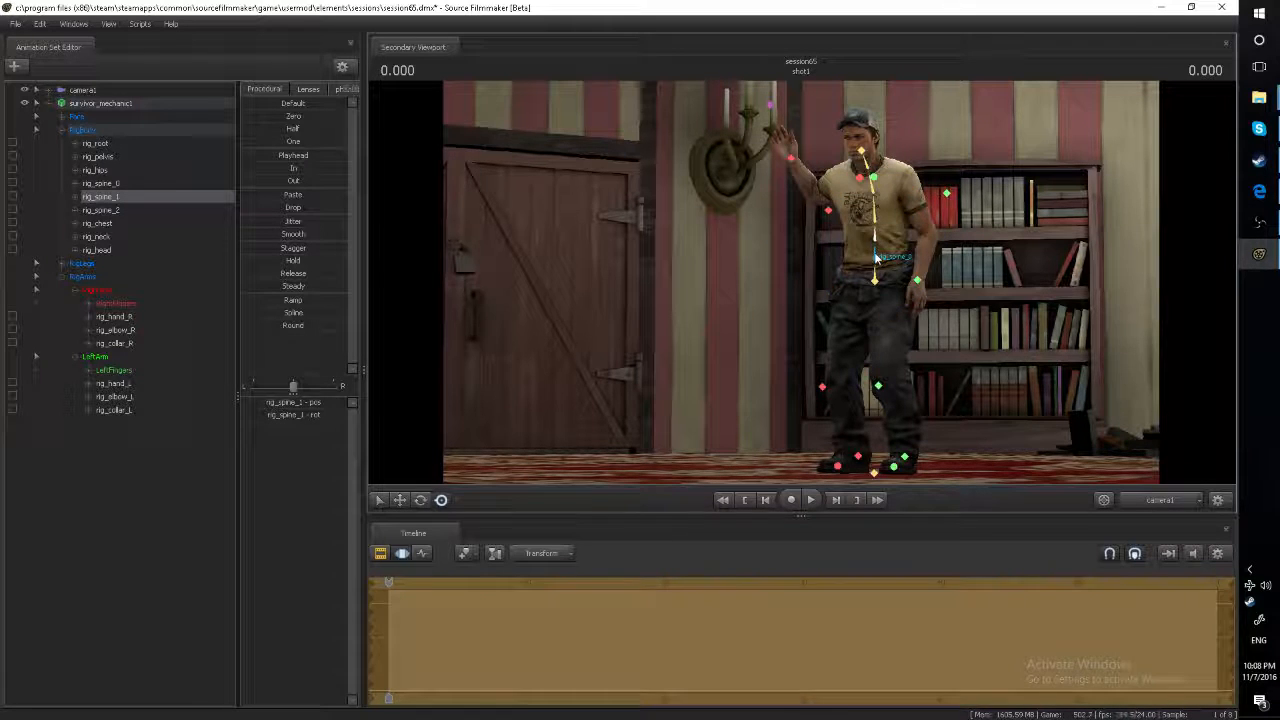
pyautogui.keyDown('ctrl'); pyautogui.click(858, 266); pyautogui.keyUp('ctrl')
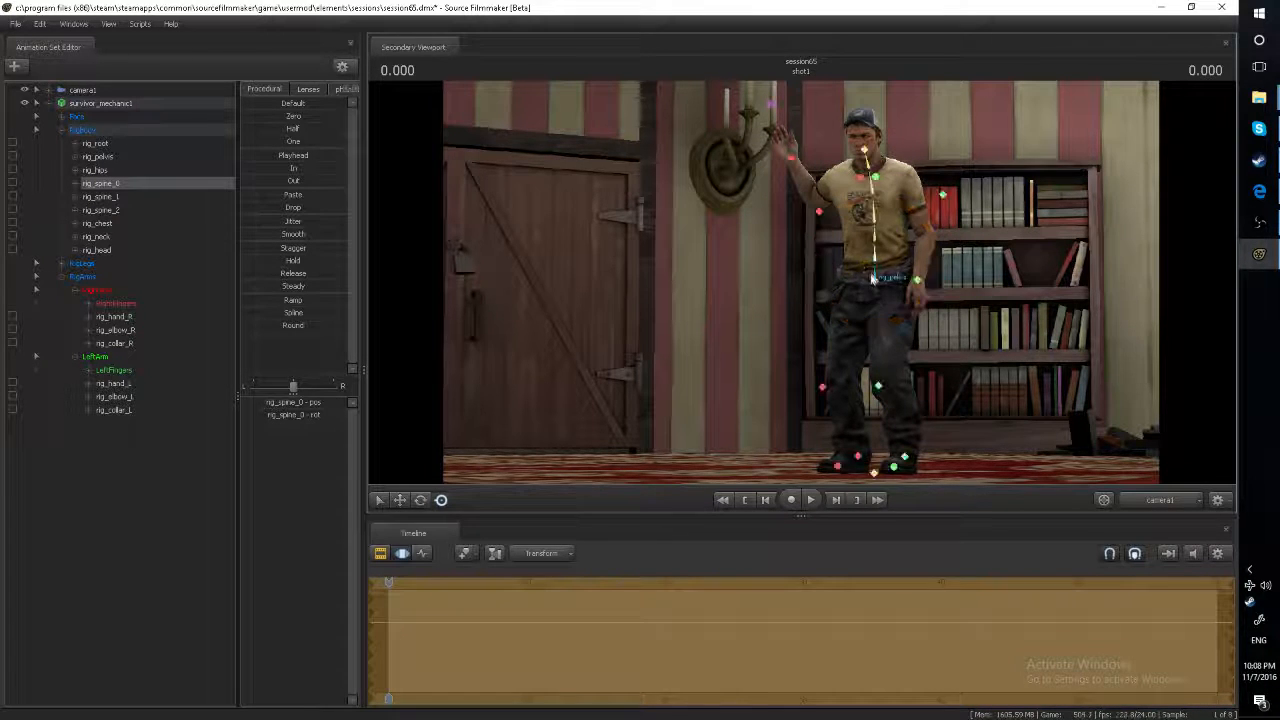
pyautogui.keyDown('ctrl'); pyautogui.click(850, 282); pyautogui.keyUp('ctrl')
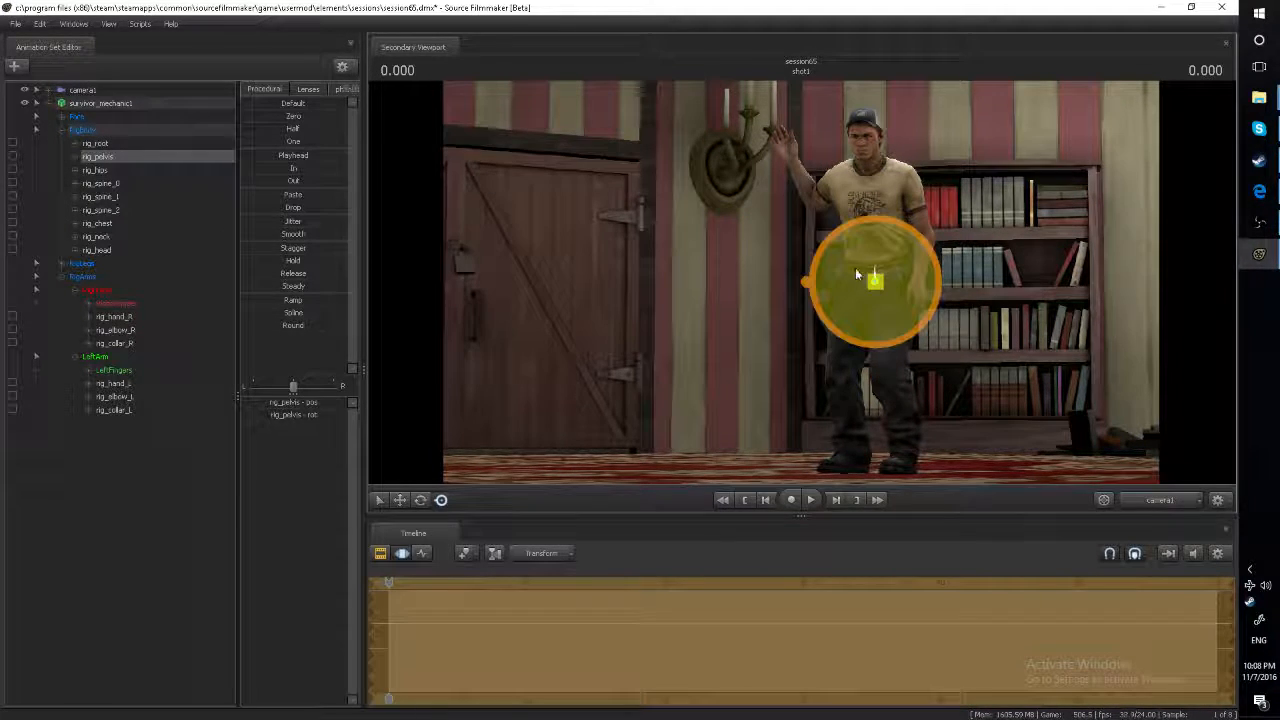
# Step: Rotate rig_neck and rig_head so the mechanic's face looks toward the camera
pyautogui.keyDown('ctrl'); pyautogui.click(872, 181); pyautogui.keyUp('ctrl')
pyautogui.keyDown('ctrl'); pyautogui.click(868, 187); pyautogui.keyUp('ctrl')
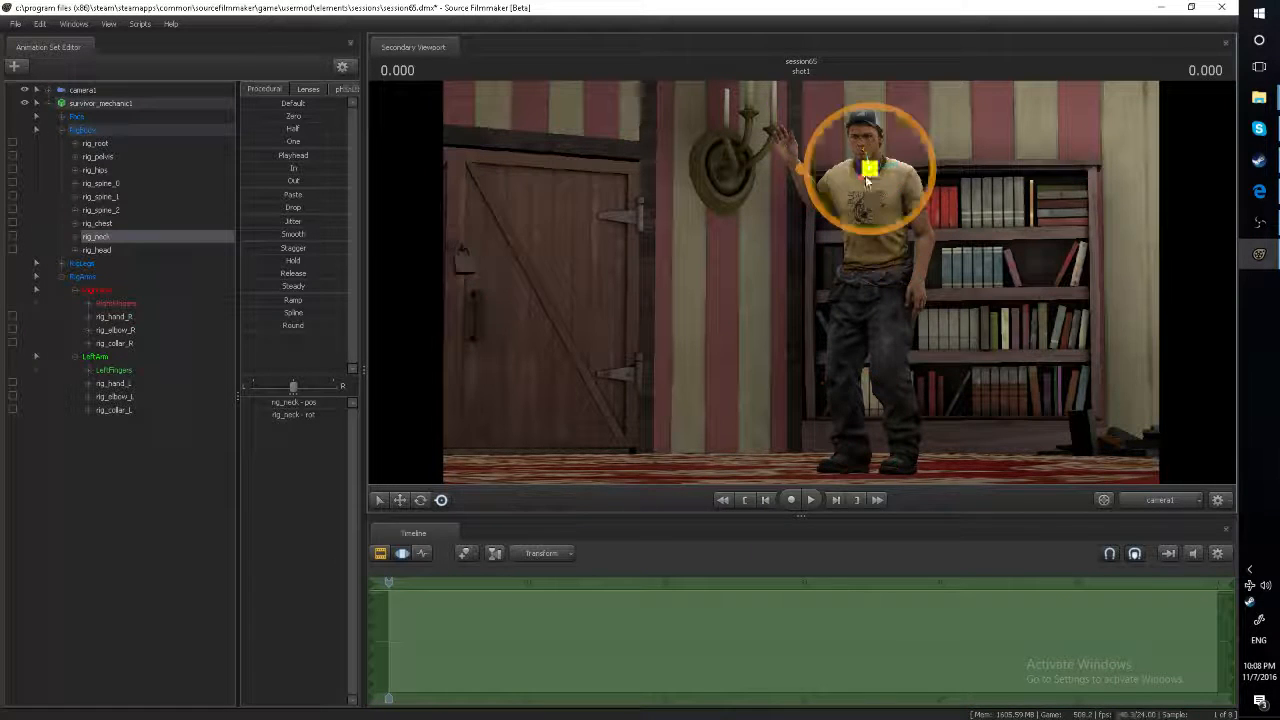
pyautogui.press('ctrl')
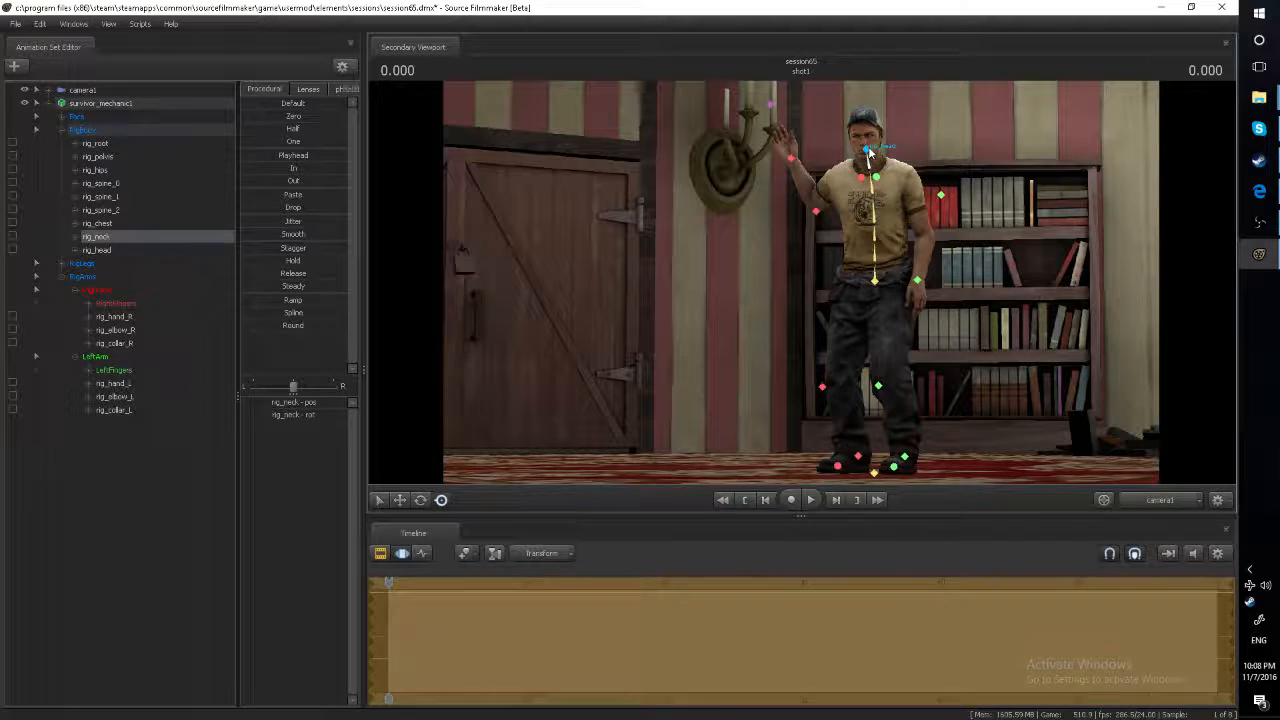
pyautogui.keyDown('ctrl'); pyautogui.click(867, 149); pyautogui.keyUp('ctrl')
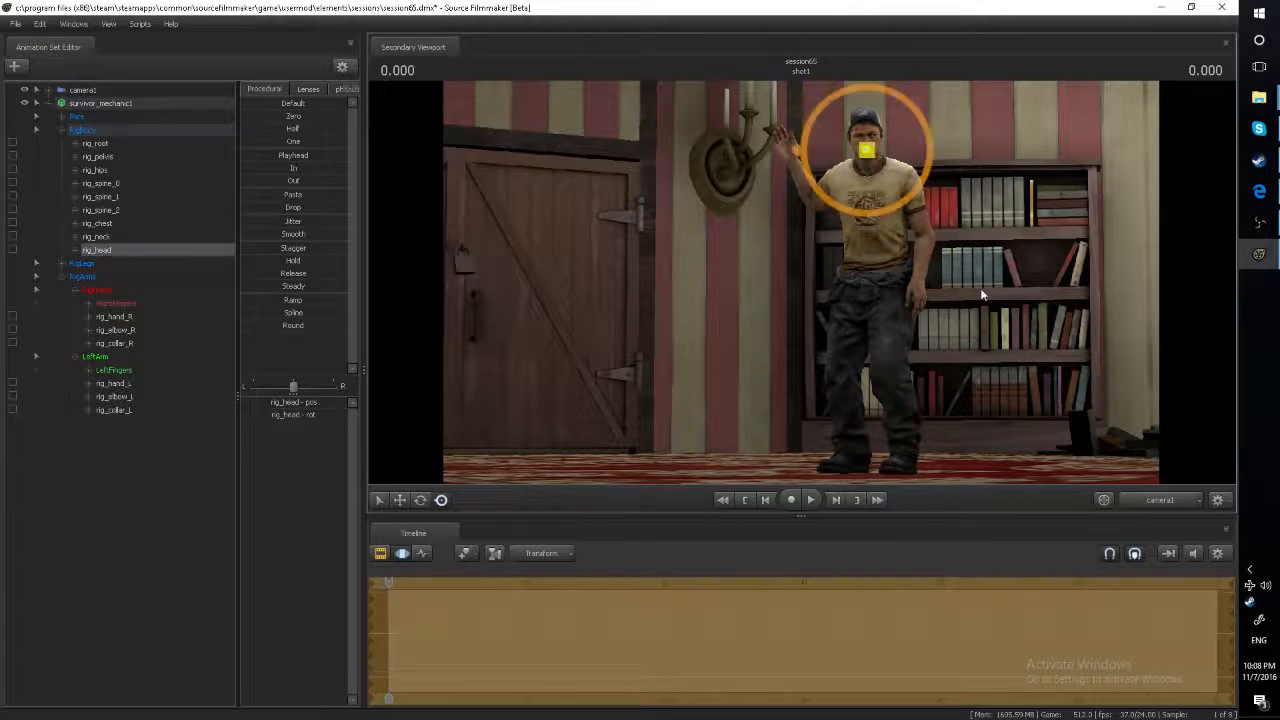
pyautogui.press('ctrl')
# Step: Move rig_hand_L inward and up so the mechanic's left arm bends behind his waist
pyautogui.keyDown('ctrl'); pyautogui.click(920, 285); pyautogui.keyUp('ctrl')
pyautogui.moveTo(920, 292); pyautogui.dragTo(880, 298)
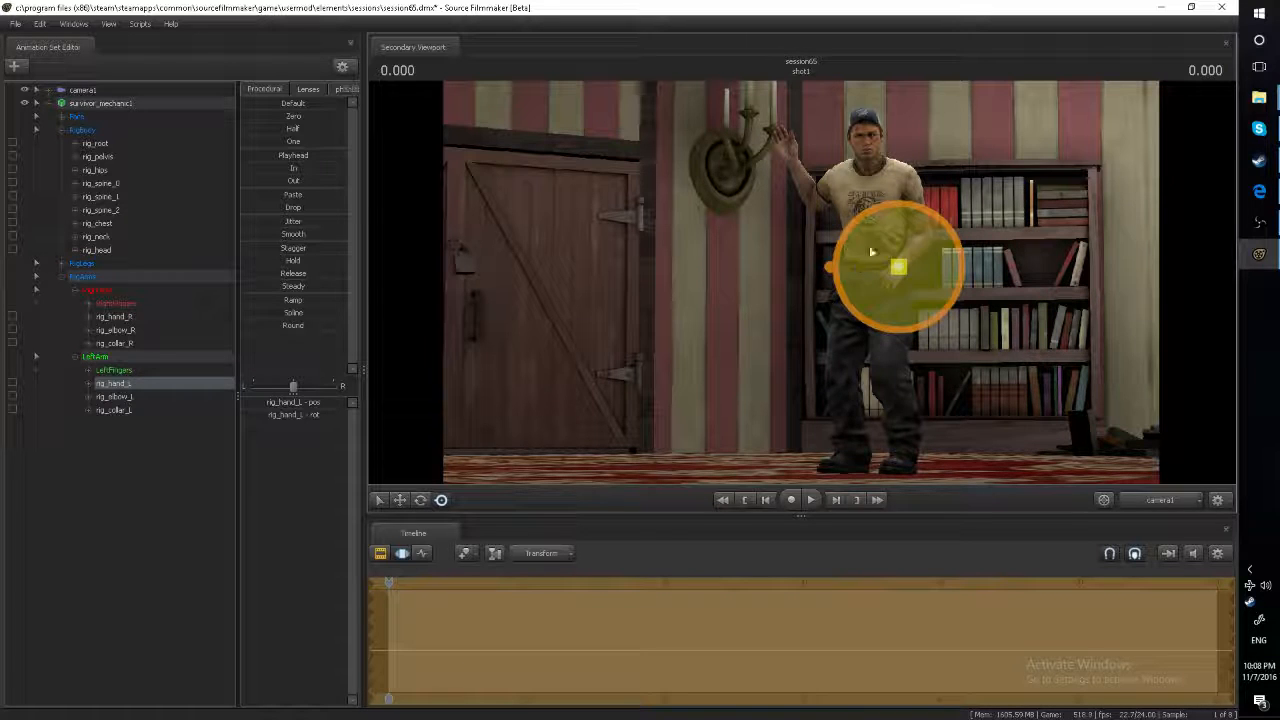
pyautogui.moveTo(945, 267)
pyautogui.mouseDown()
pyautogui.moveTo(963, 243)
pyautogui.moveTo(889, 269)
pyautogui.moveTo(872, 262)
pyautogui.moveTo(905, 225)
pyautogui.moveTo(885, 214)
pyautogui.moveTo(921, 261)
pyautogui.mouseUp()
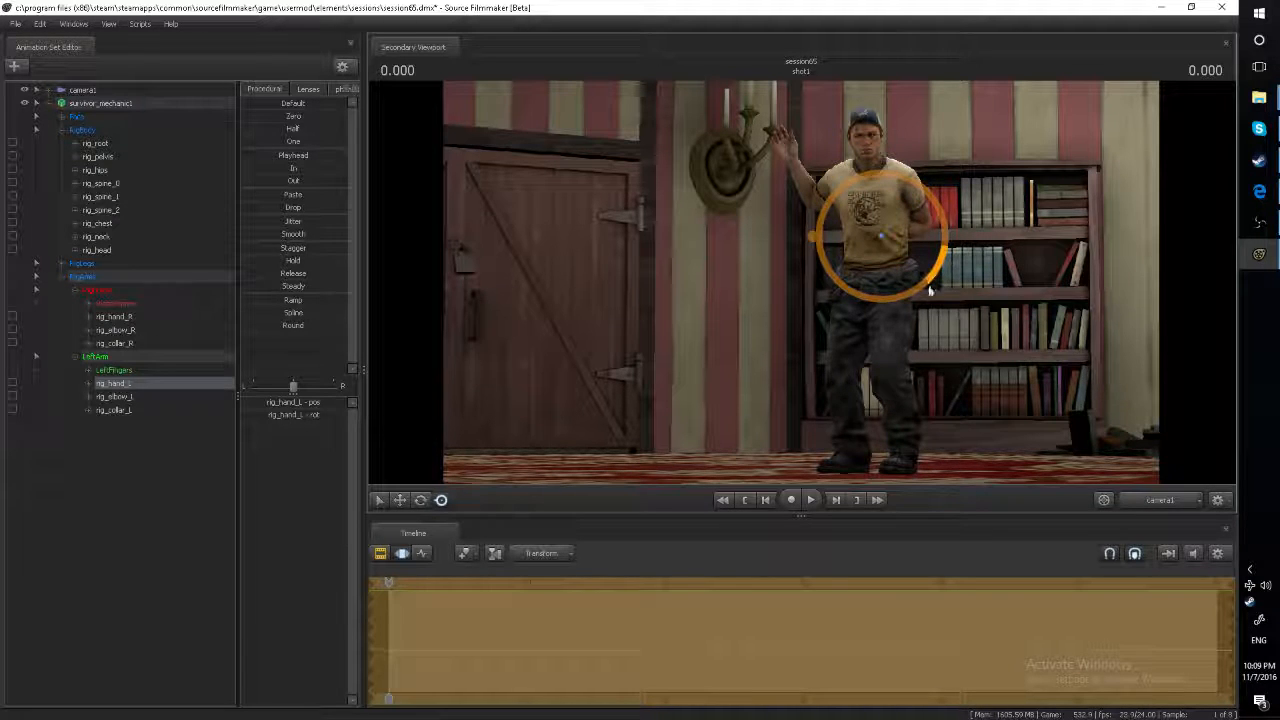
# Step: From behind with the work camera, bring rig_hand_L out behind the mechanic's back and lower rig_elbow_L to drop the elbow
pyautogui.click(1174, 497)
pyautogui.press('w')
pyautogui.moveTo(1129, 463); pyautogui.dragTo(892, 444)
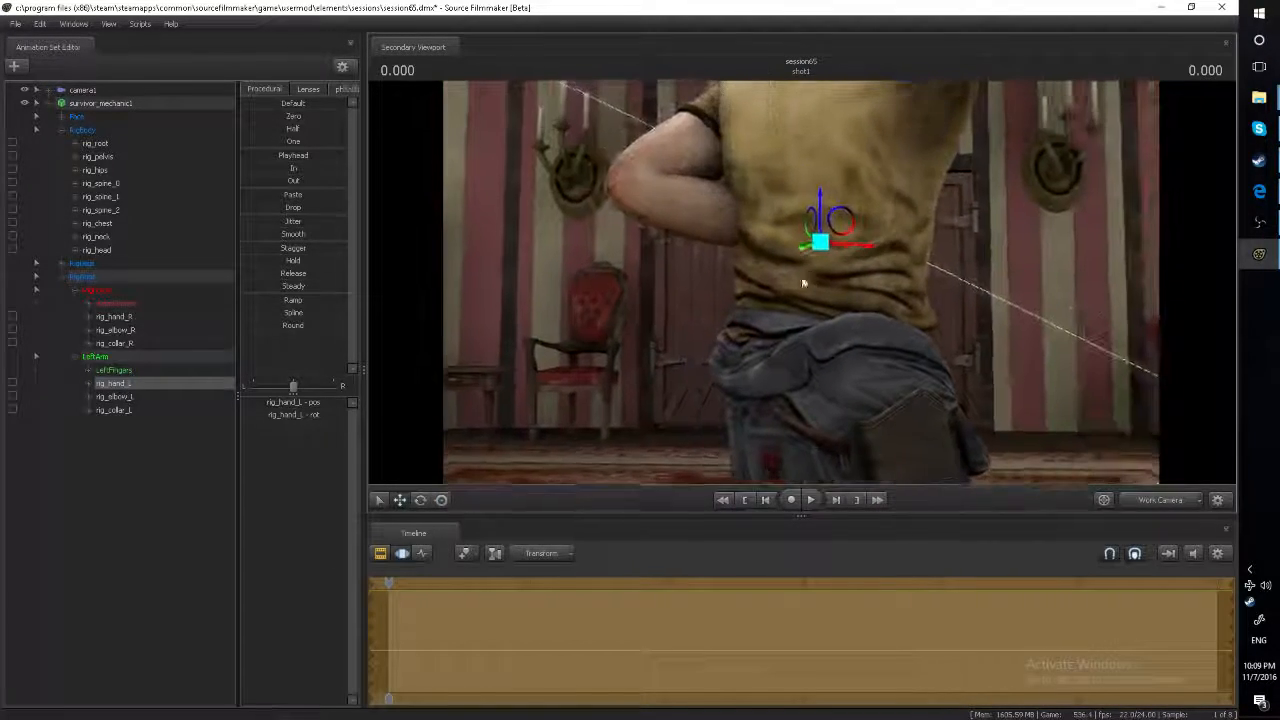
pyautogui.press('e')
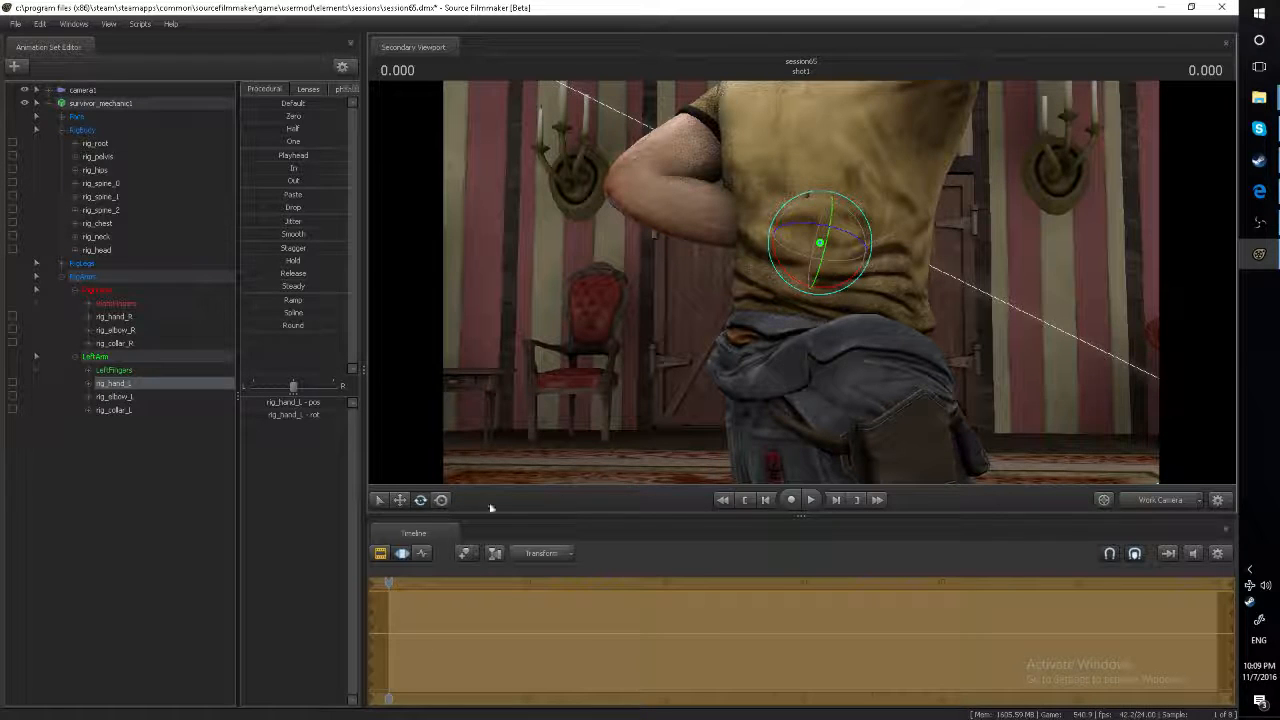
pyautogui.click(440, 502)
pyautogui.moveTo(860, 191); pyautogui.dragTo(793, 289)
pyautogui.keyDown('ctrl'); pyautogui.click(592, 103); pyautogui.keyUp('ctrl')
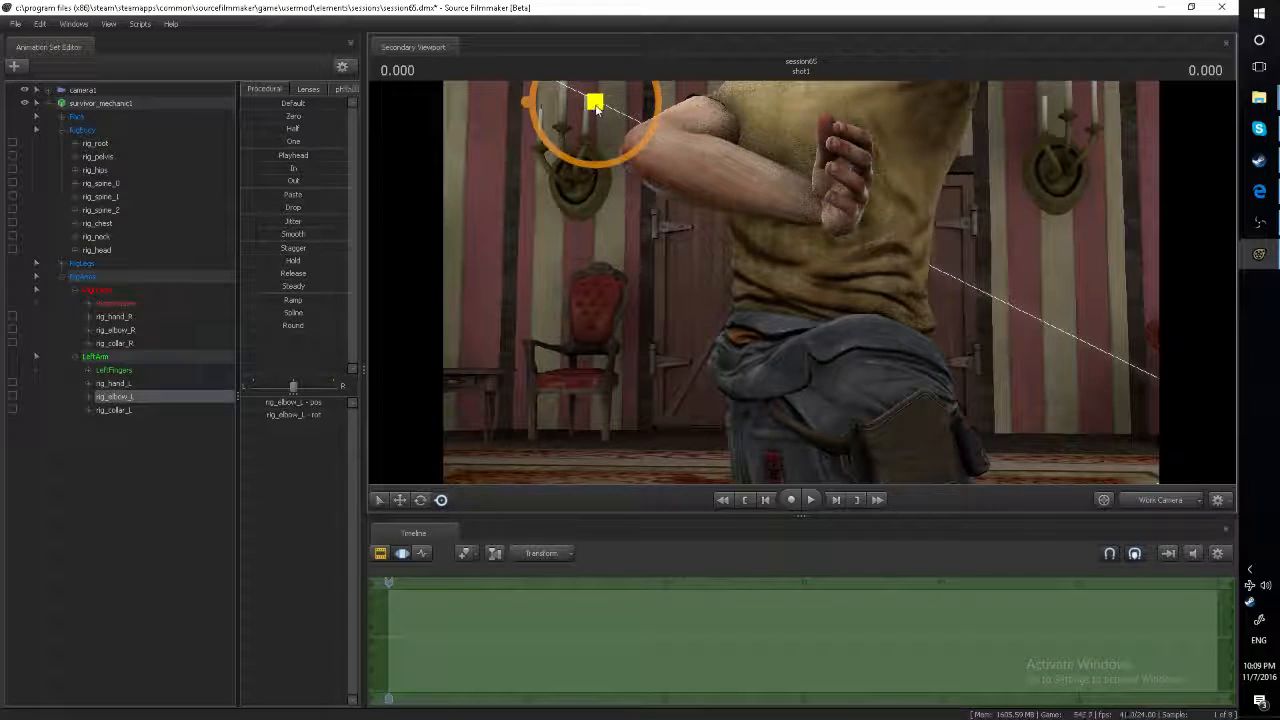
pyautogui.moveTo(595, 105); pyautogui.dragTo(631, 253)
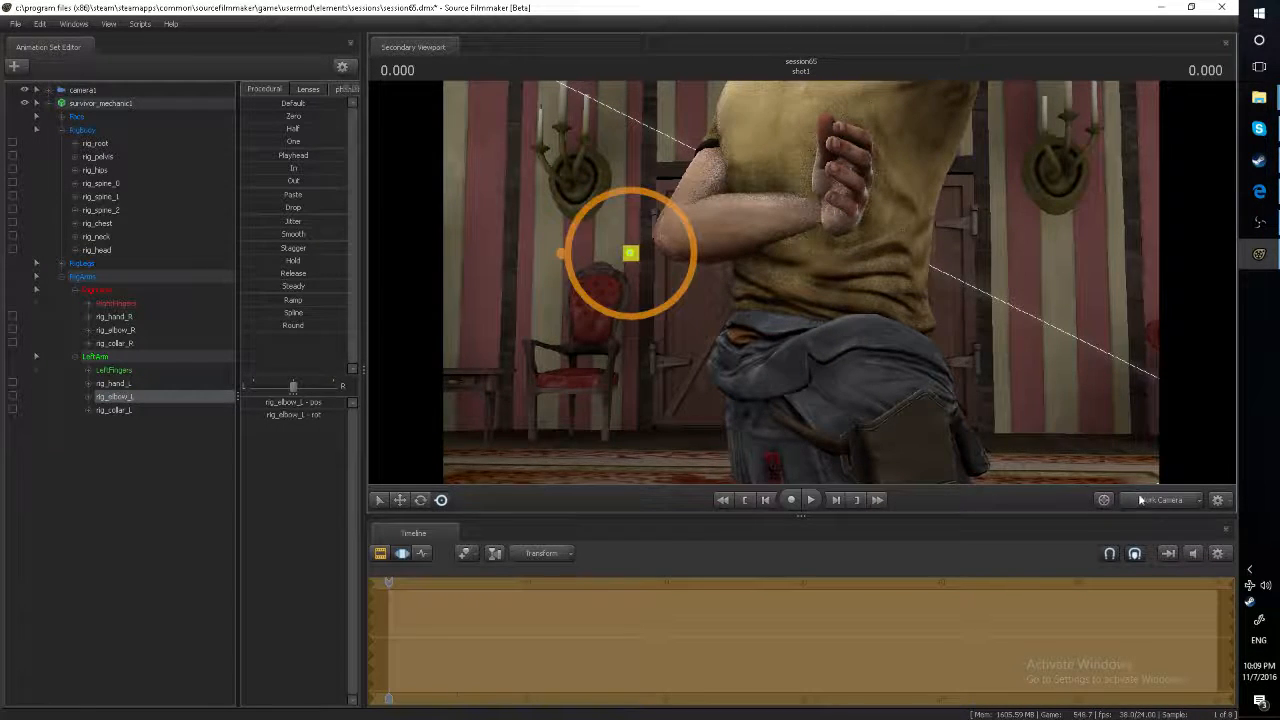
# Step: Return to camera1, adjust rig_collar_L to settle the left shoulder, and clear the selection
pyautogui.click(1141, 499)
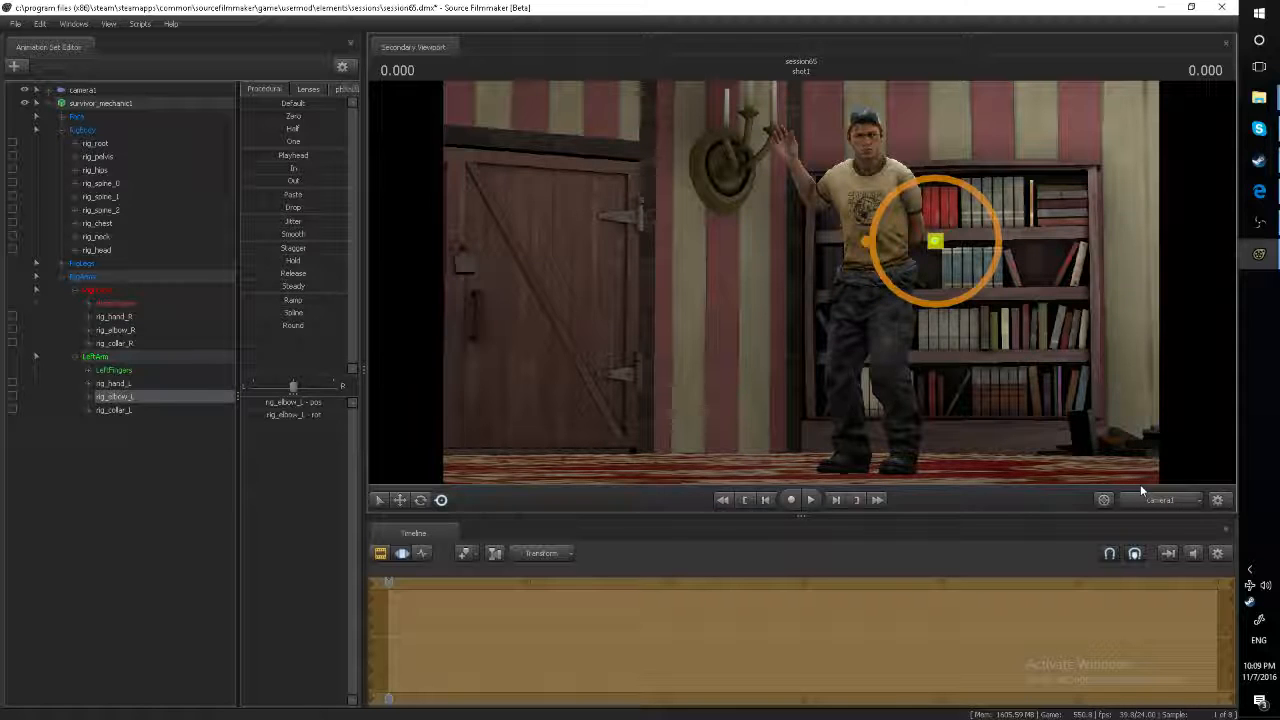
pyautogui.keyDown('ctrl'); pyautogui.click(877, 180); pyautogui.keyUp('ctrl')
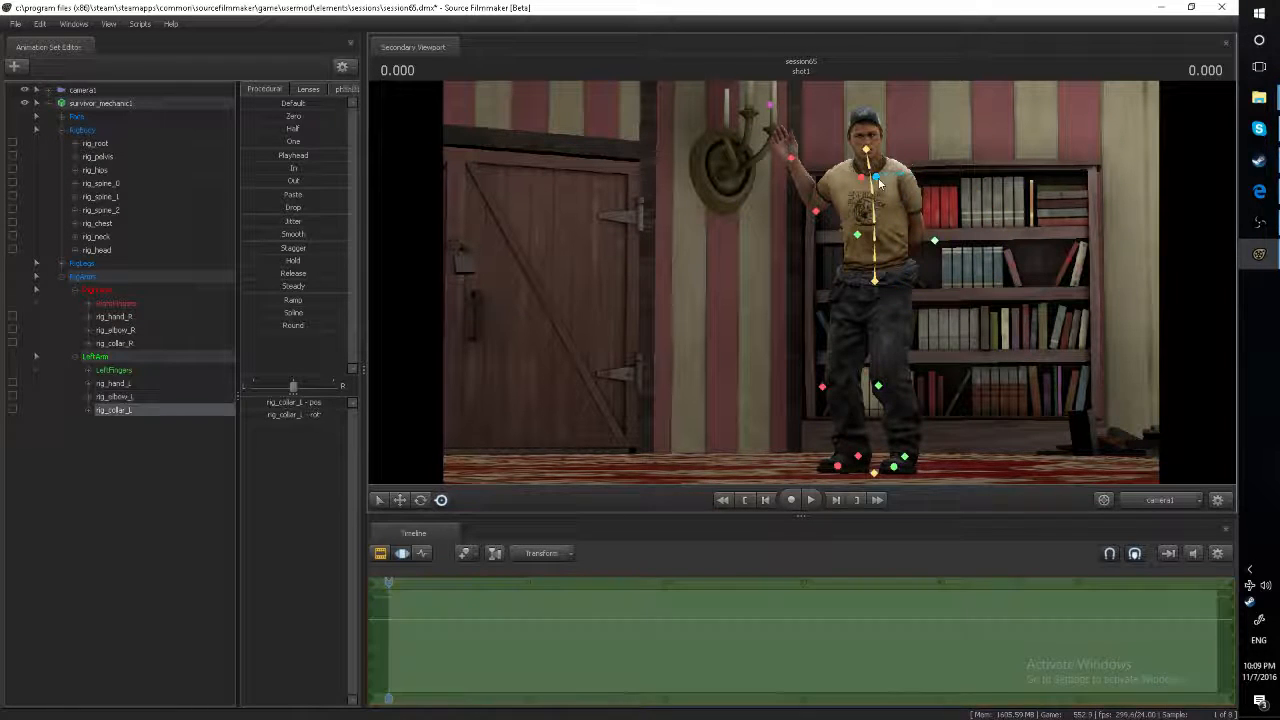
pyautogui.moveTo(879, 182); pyautogui.dragTo(876, 177)
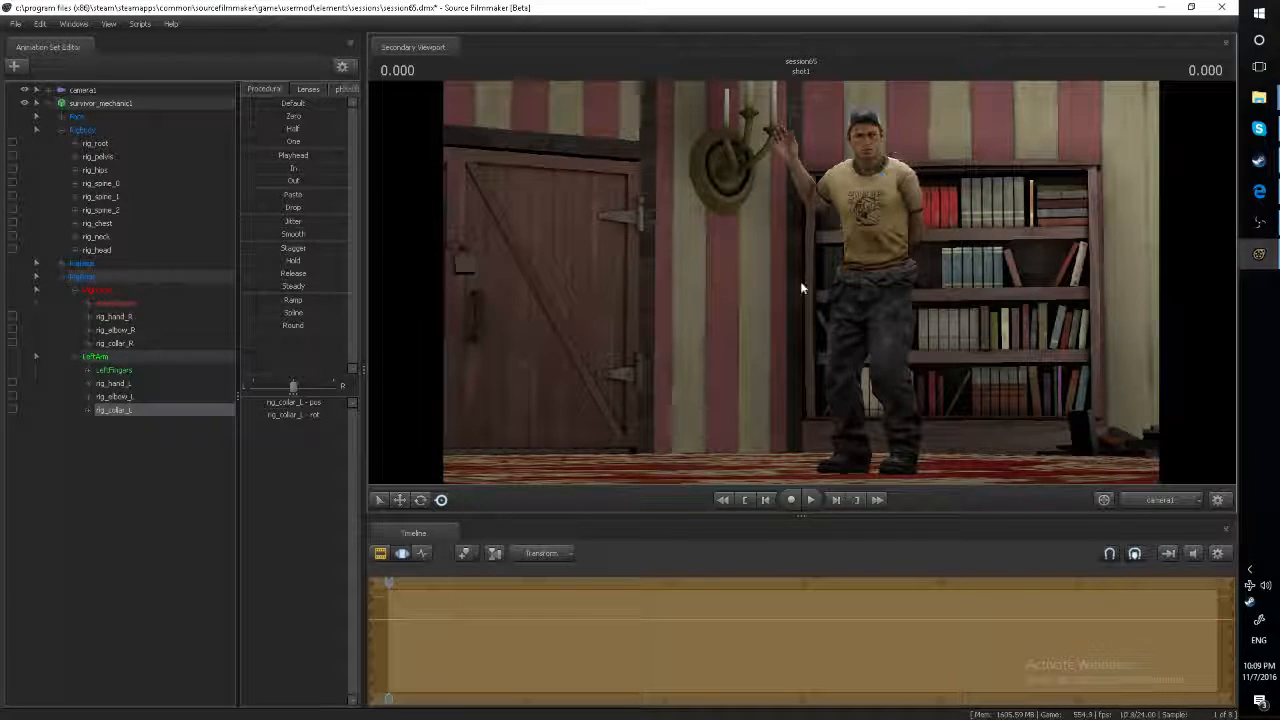
pyautogui.moveTo(857, 193); pyautogui.dragTo(802, 289)
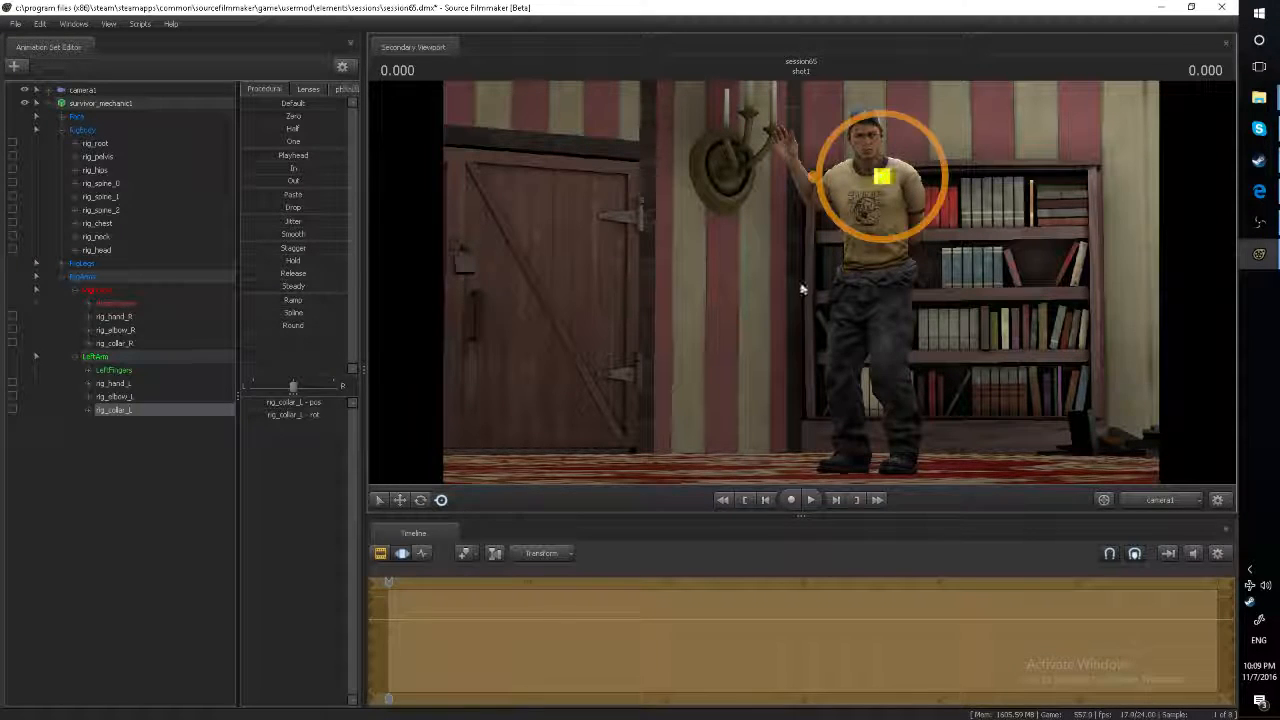
pyautogui.press('Escape')
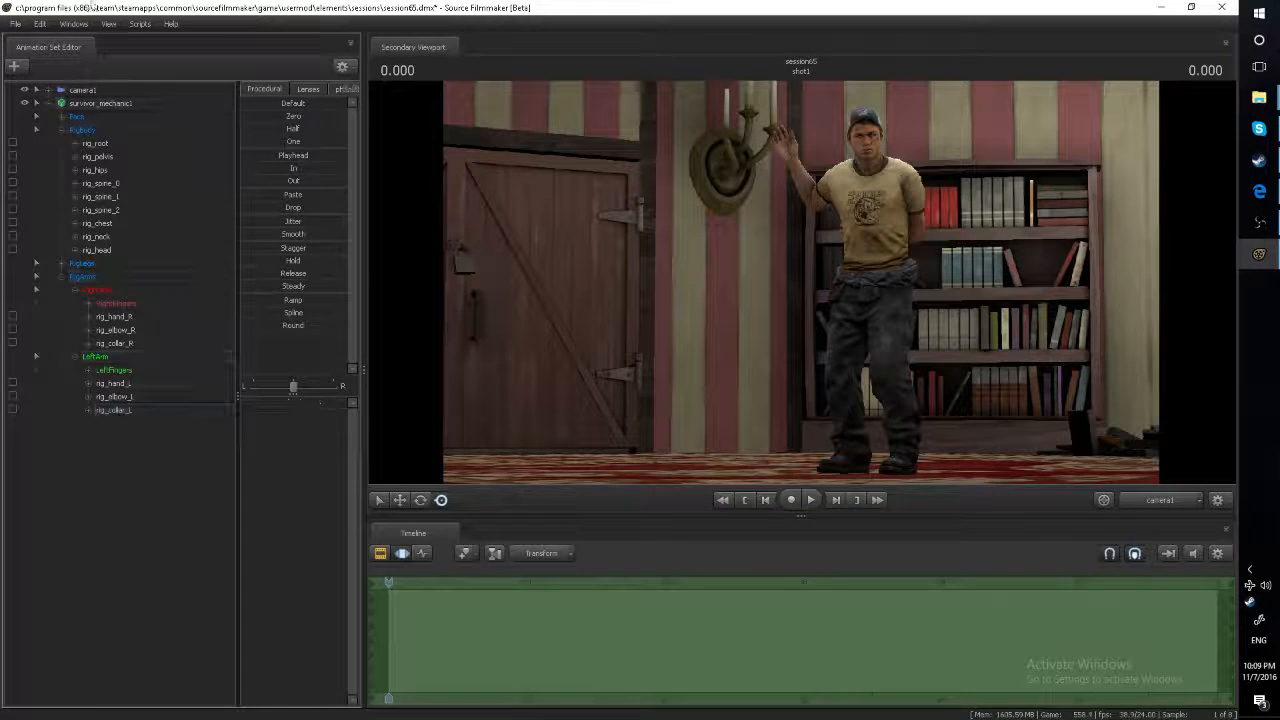
# Step: Reposition camera1 to frame the mechanic full-length on the carpet, between the double doors and the bookcase, and clear the selection
pyautogui.click(96, 91)
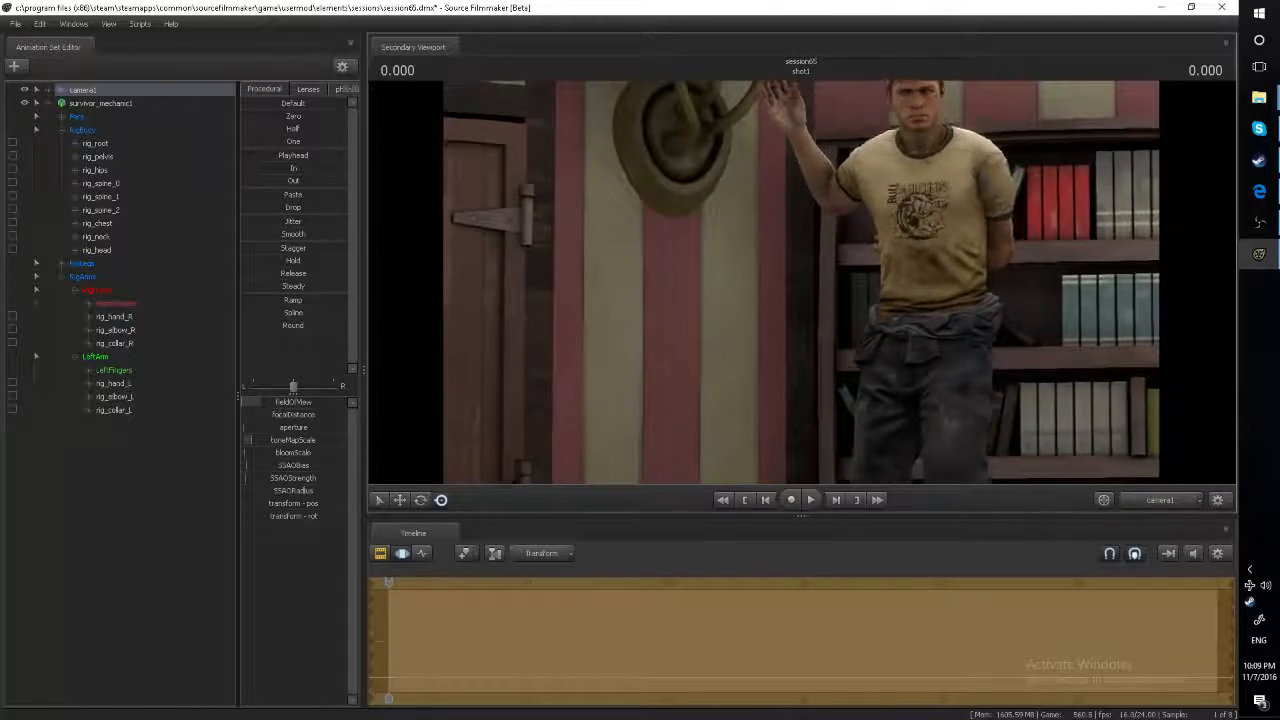
pyautogui.press('s')
pyautogui.press('w')
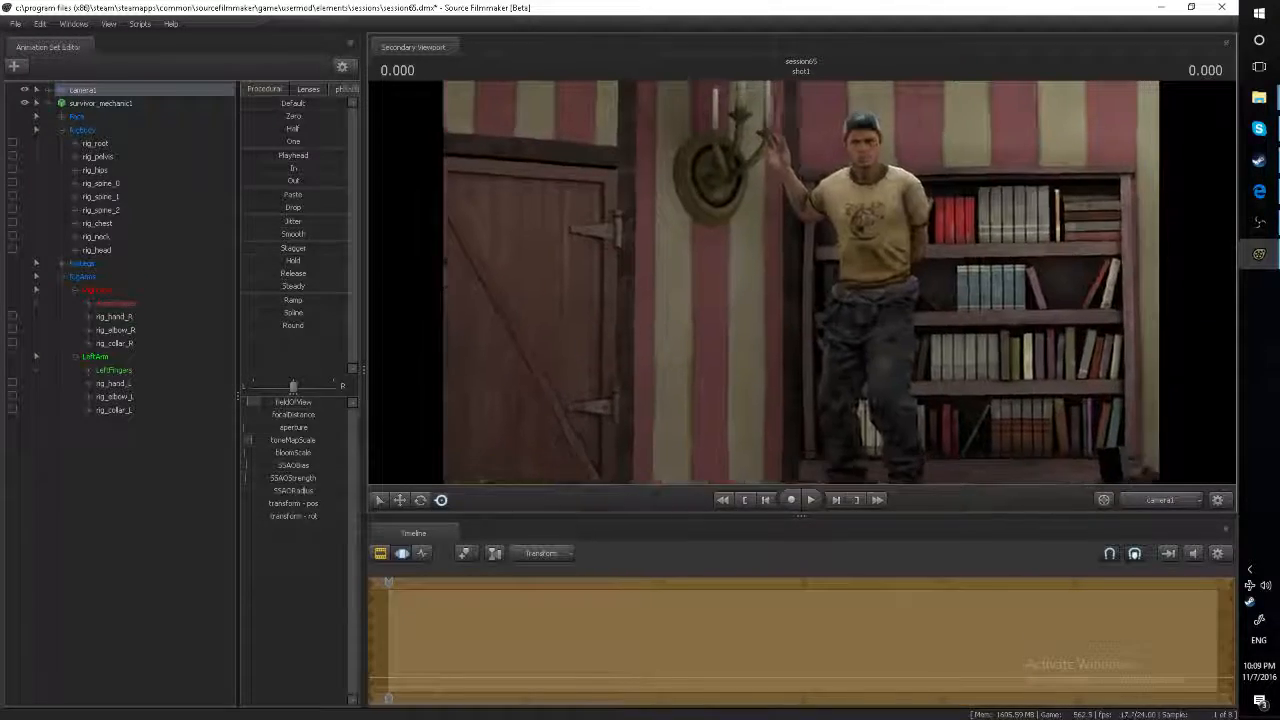
pyautogui.press('s')
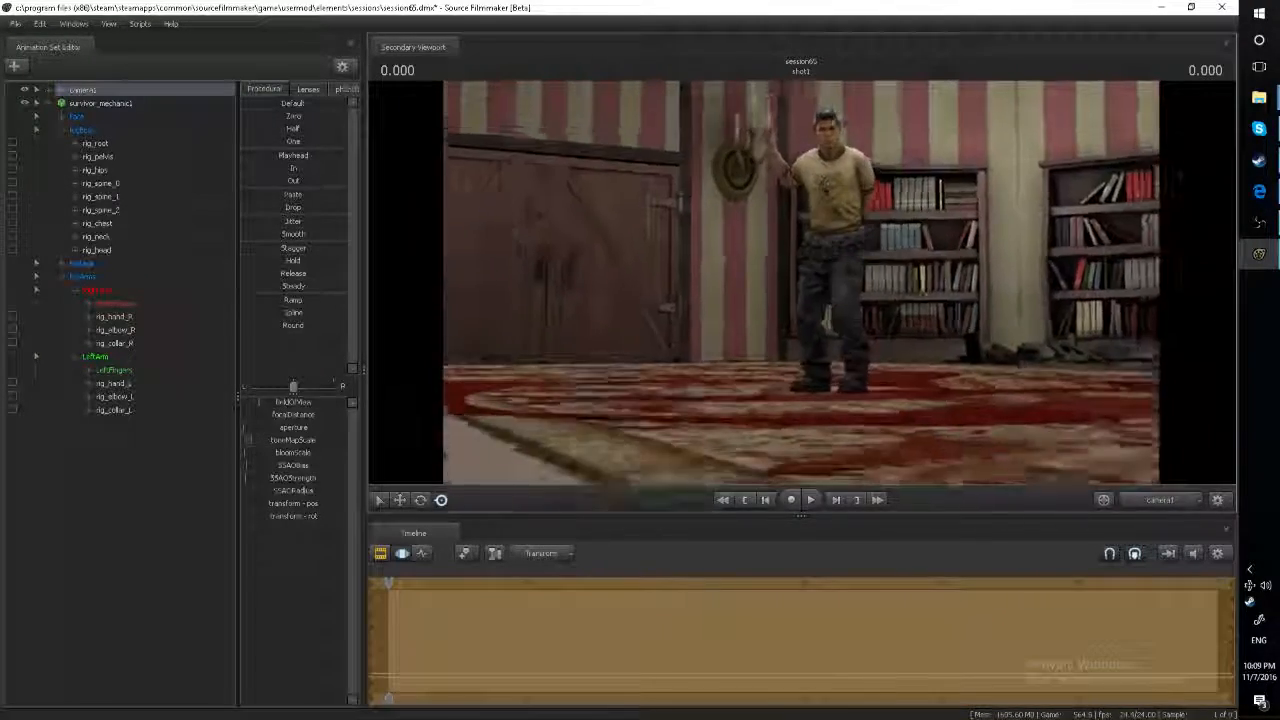
pyautogui.press('w')
pyautogui.press('s')
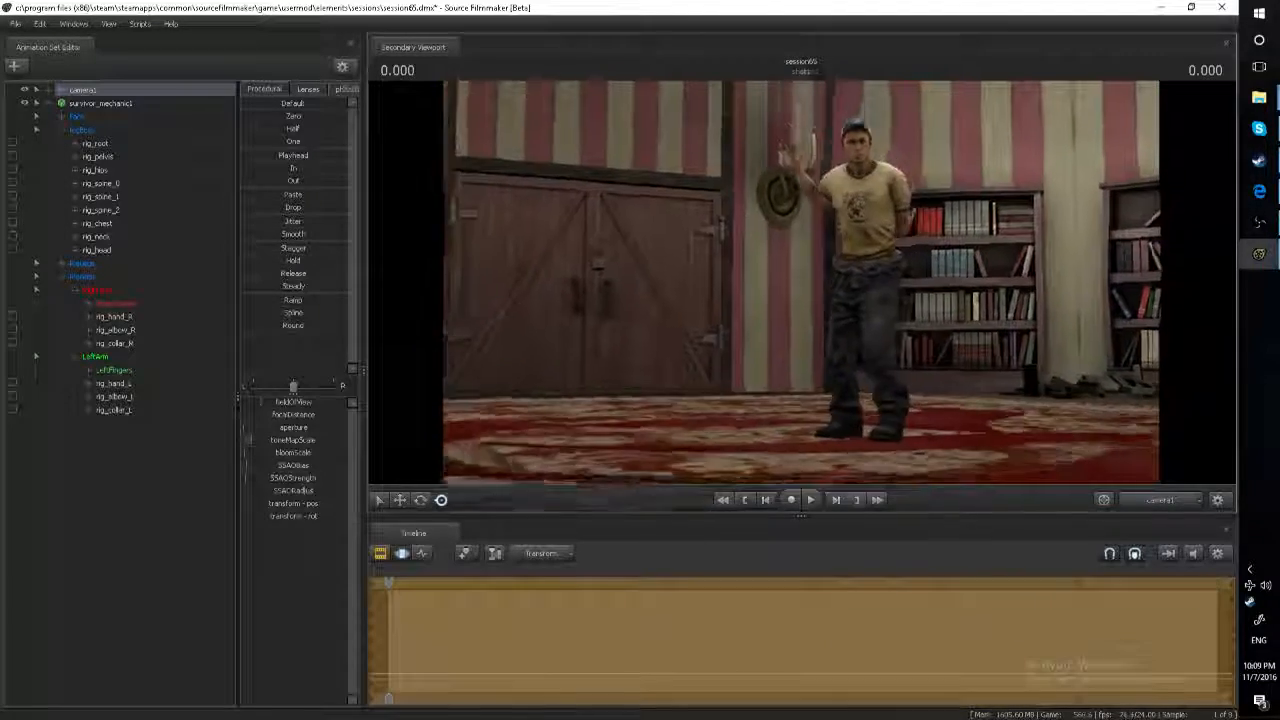
pyautogui.press('d')
pyautogui.press('w')
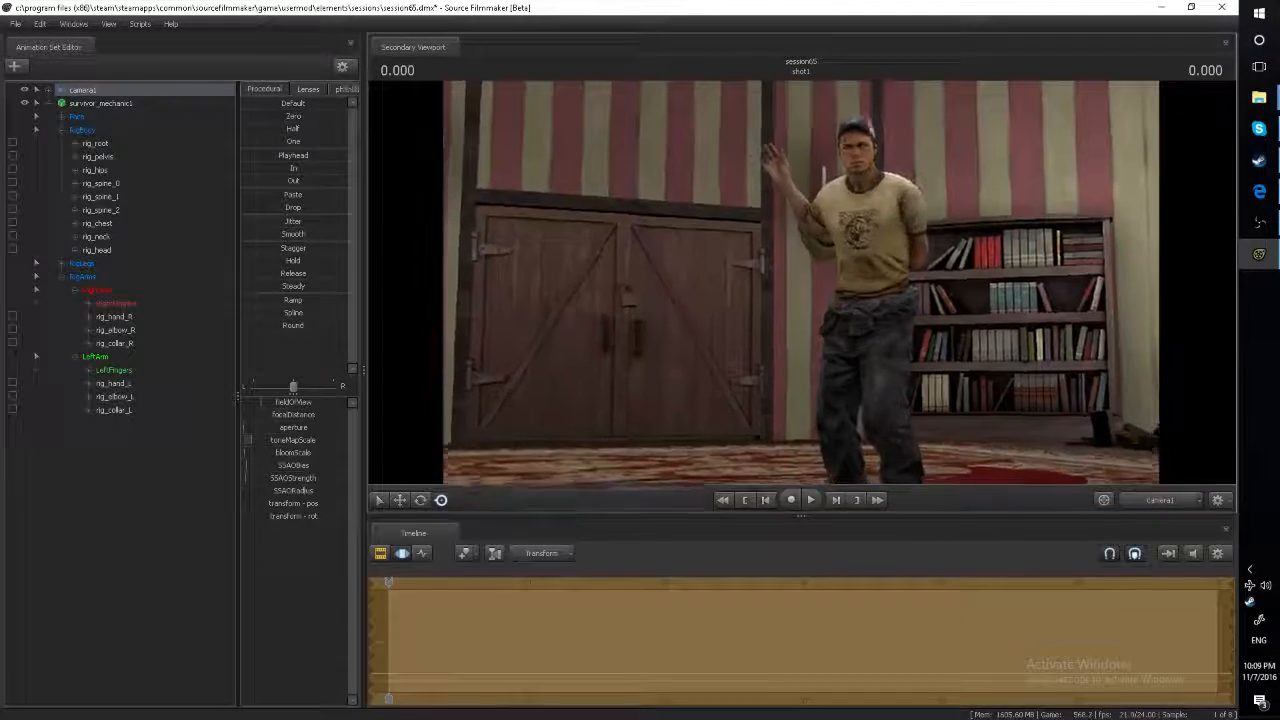
pyautogui.press('s')
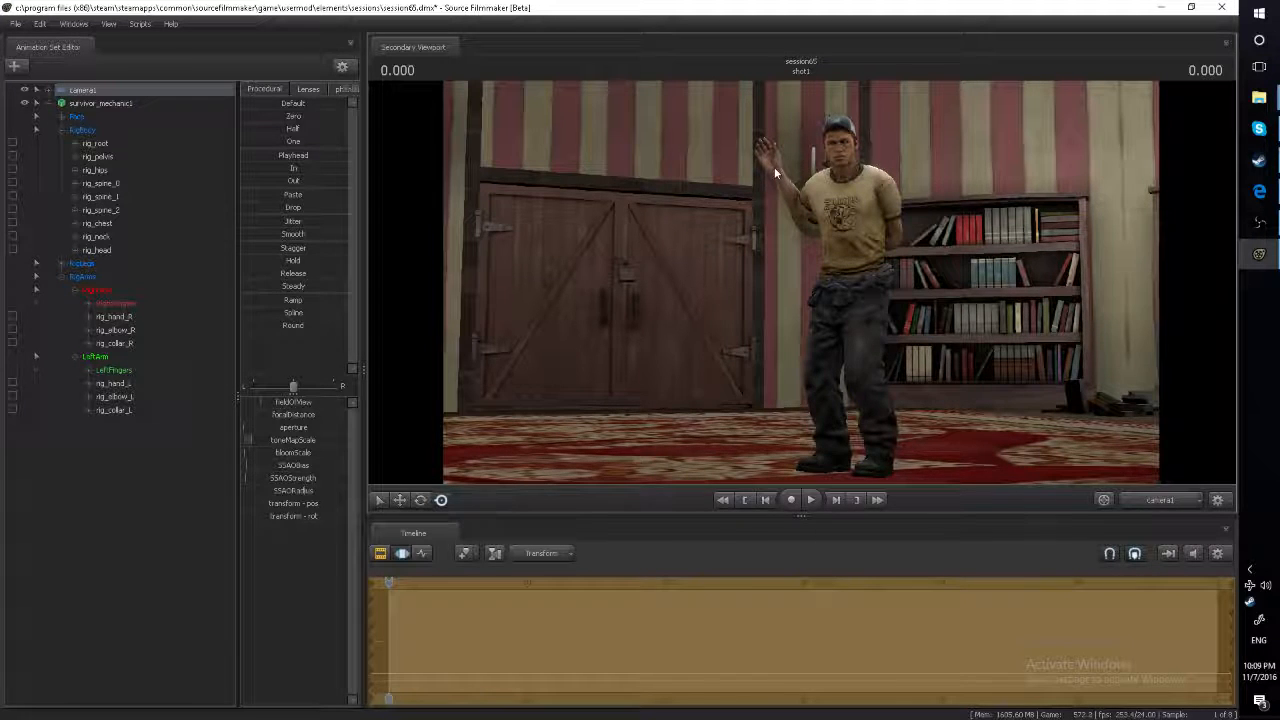
pyautogui.click(115, 560)
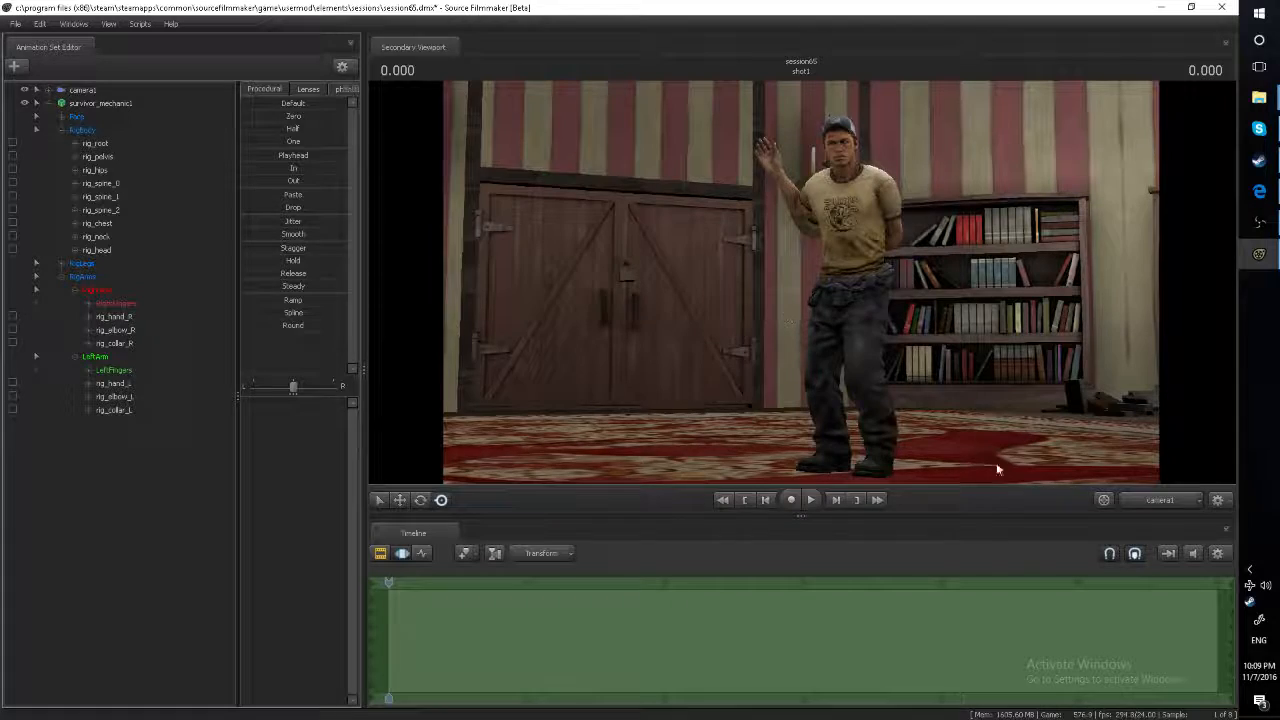
# Step: Examine the mechanic's raised right hand up close with the work camera
pyautogui.click(1131, 502)
pyautogui.moveTo(1064, 458); pyautogui.dragTo(1120, 280)
pyautogui.moveTo(801, 283); pyautogui.dragTo(940, 360)
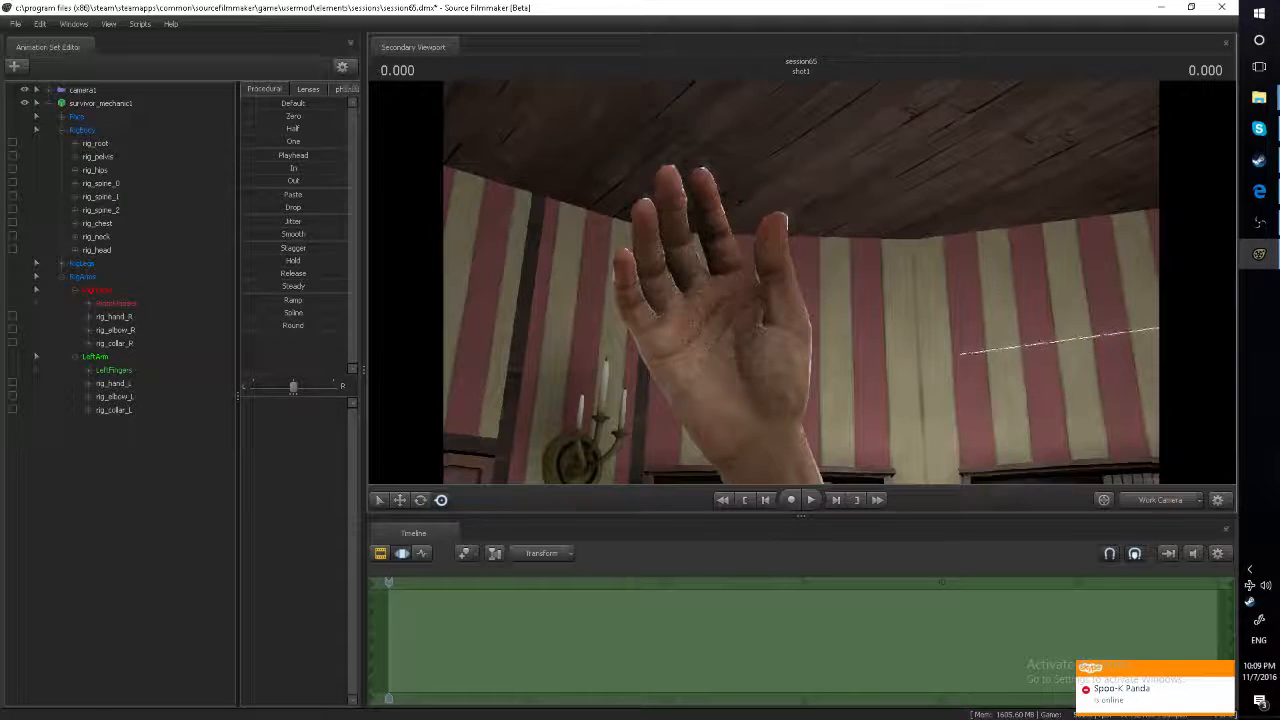
pyautogui.click(1225, 667)
pyautogui.moveTo(889, 314); pyautogui.dragTo(788, 274)
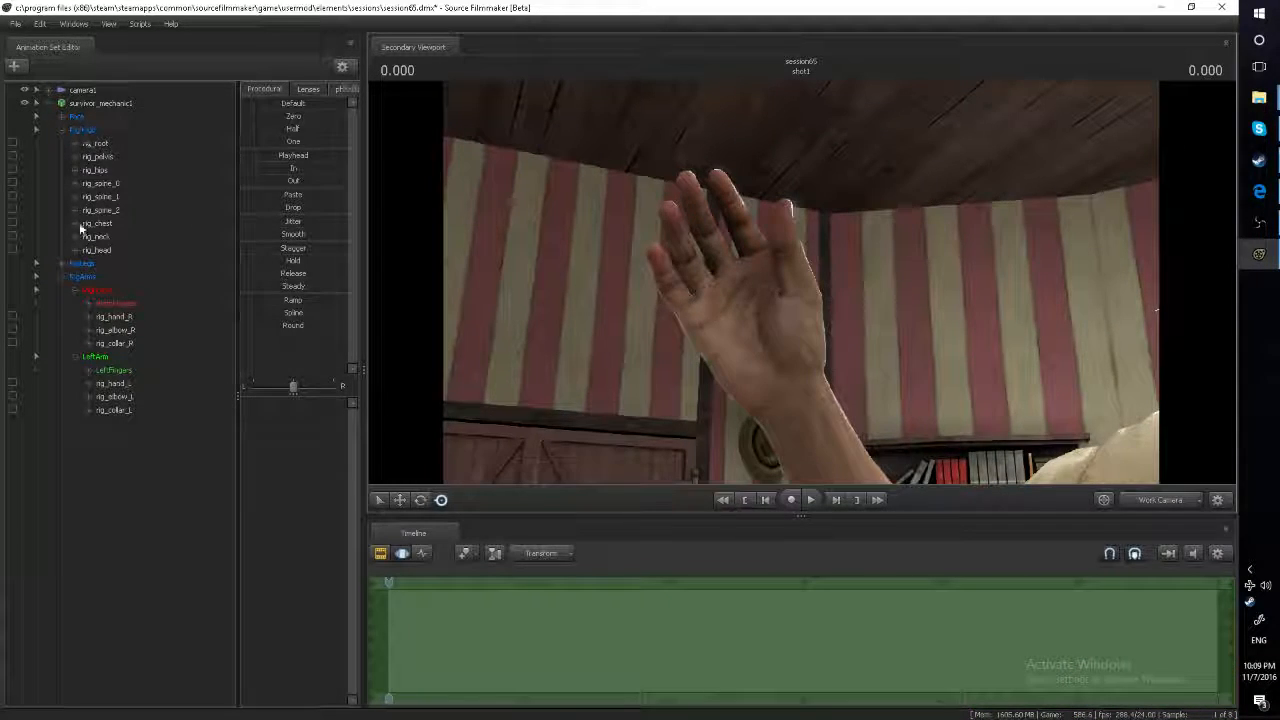
pyautogui.moveTo(801, 300)
pyautogui.mouseDown()
pyautogui.moveTo(790, 330)
pyautogui.moveTo(805, 300)
pyautogui.moveTo(811, 316)
pyautogui.mouseUp()
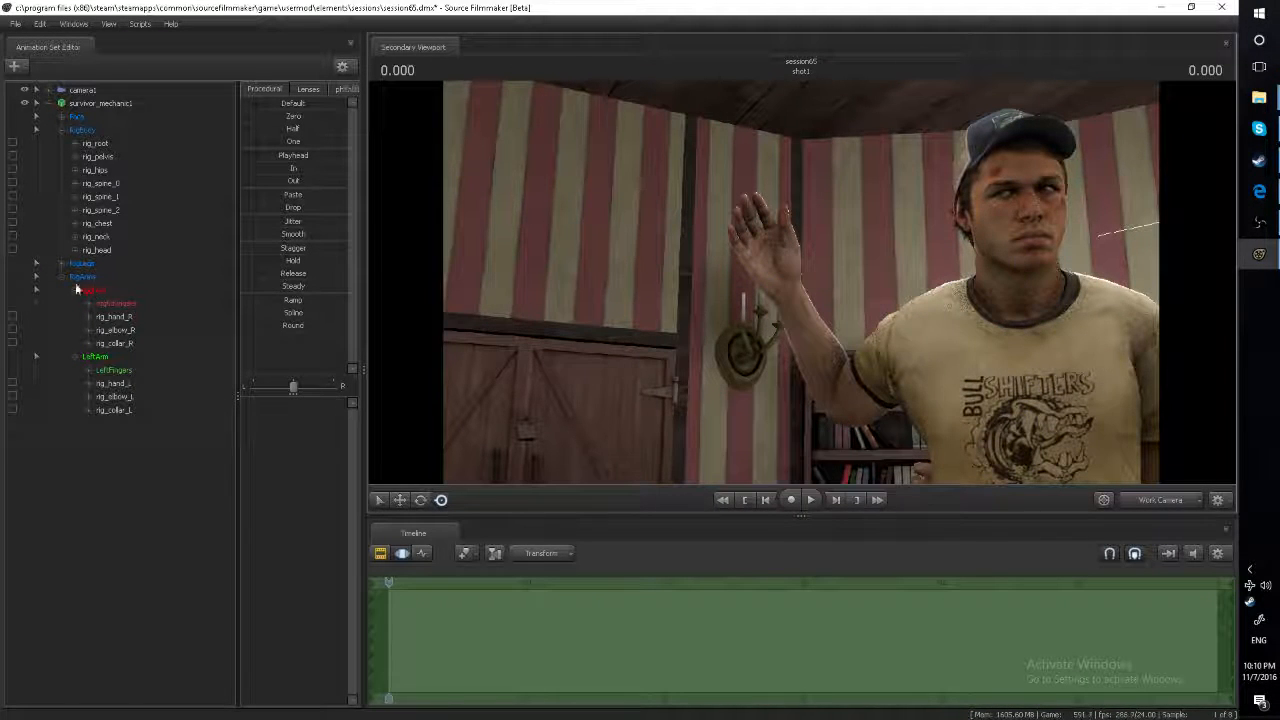
# Step: Collapse the mechanic's RigBody group and keep only the RigArms controls expanded
pyautogui.click(62, 131)
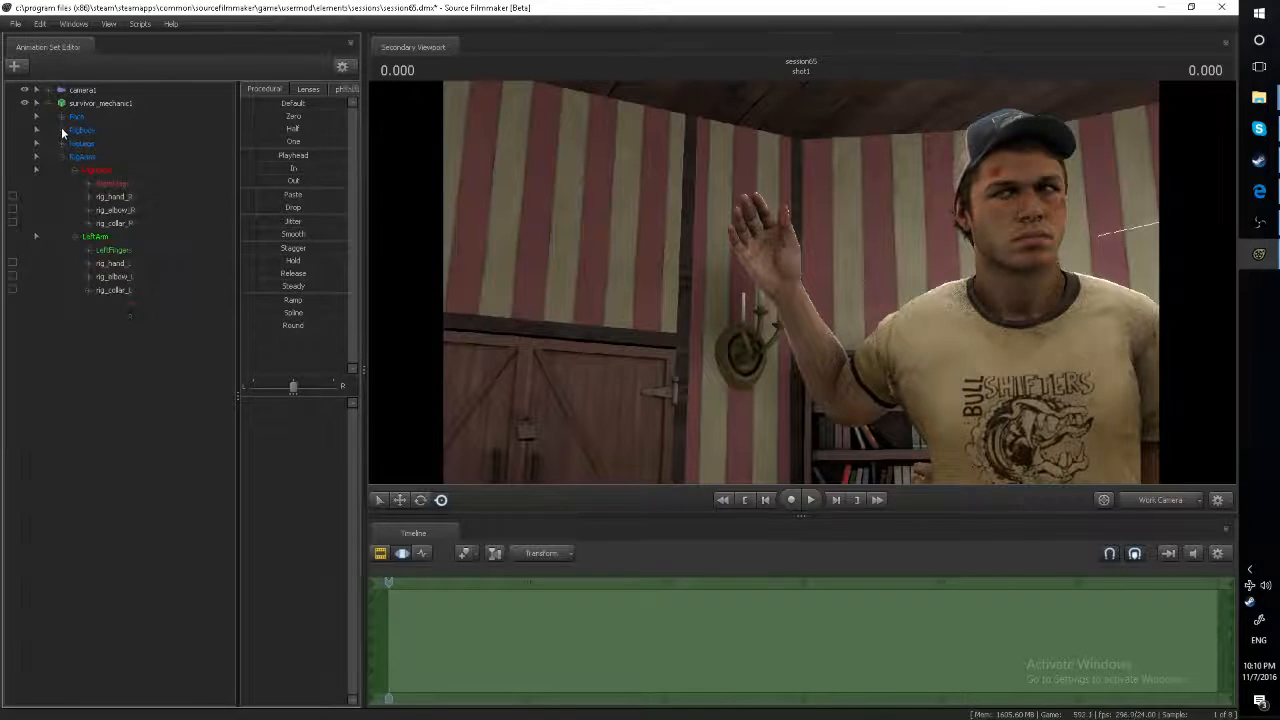
pyautogui.click(62, 157)
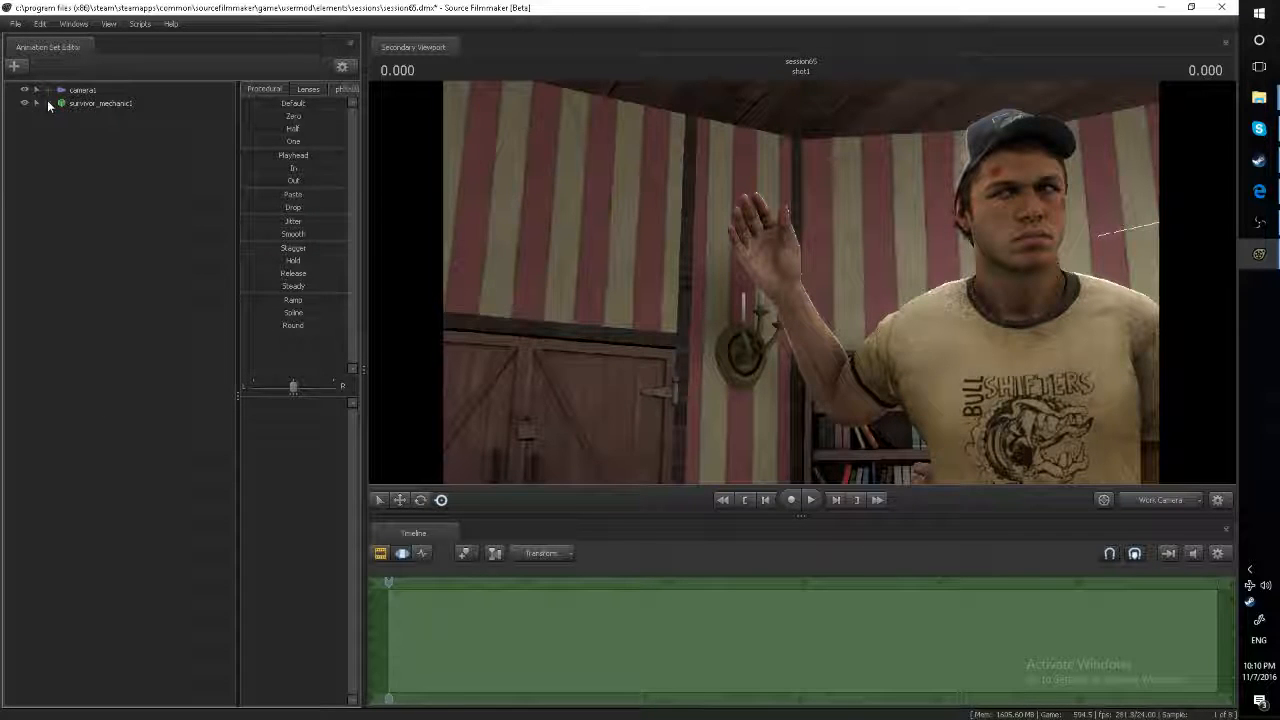
pyautogui.click(47, 104)
pyautogui.click(59, 156)
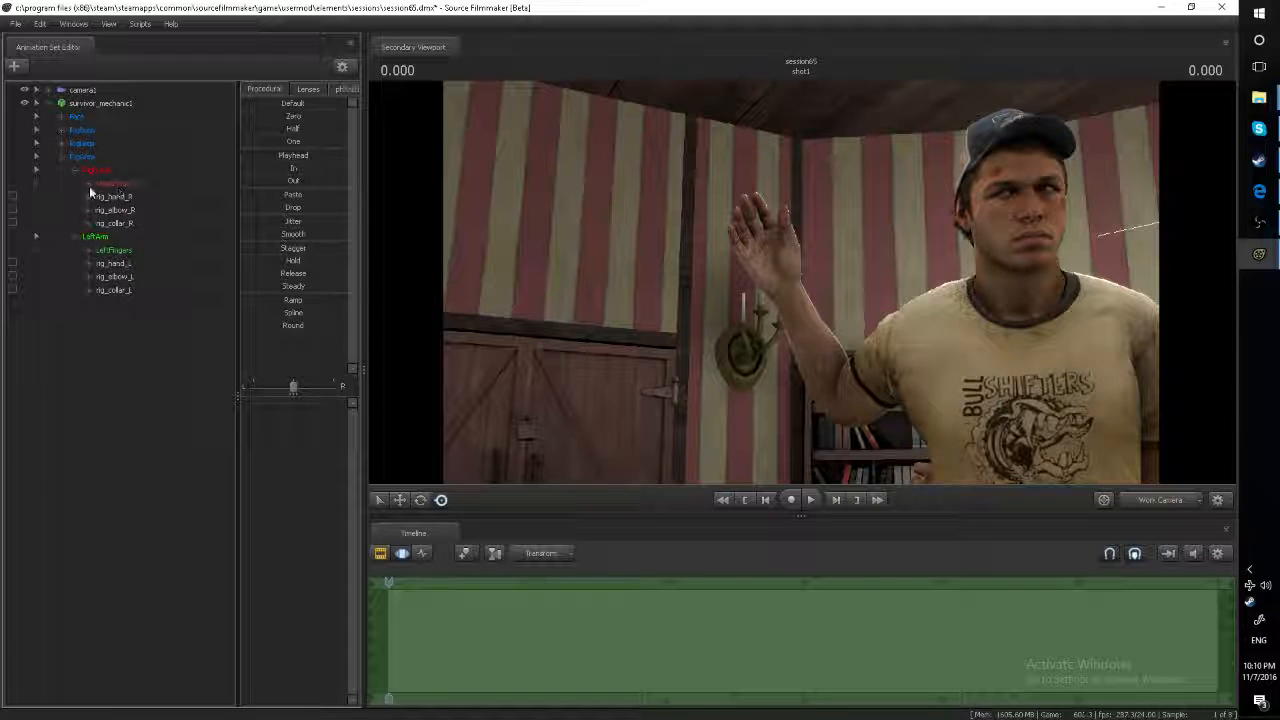
# Step: Try to rotate the ValveBiped.Bip01_R_Finger0 bone from the RightFingers group, and undo the change
pyautogui.click(87, 183)
pyautogui.click(134, 199)
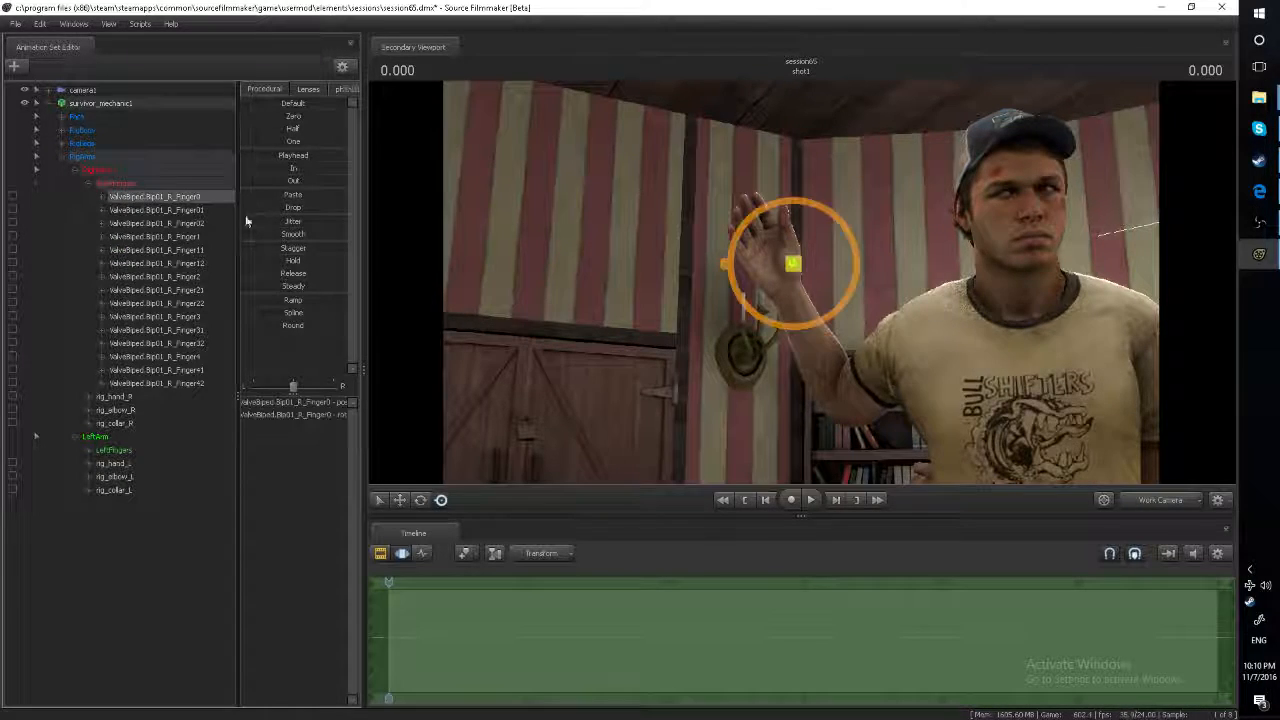
pyautogui.moveTo(772, 270); pyautogui.dragTo(728, 281)
pyautogui.keyDown('alt'); pyautogui.moveTo(914, 220); pyautogui.dragTo(990, 232); pyautogui.keyUp('alt')
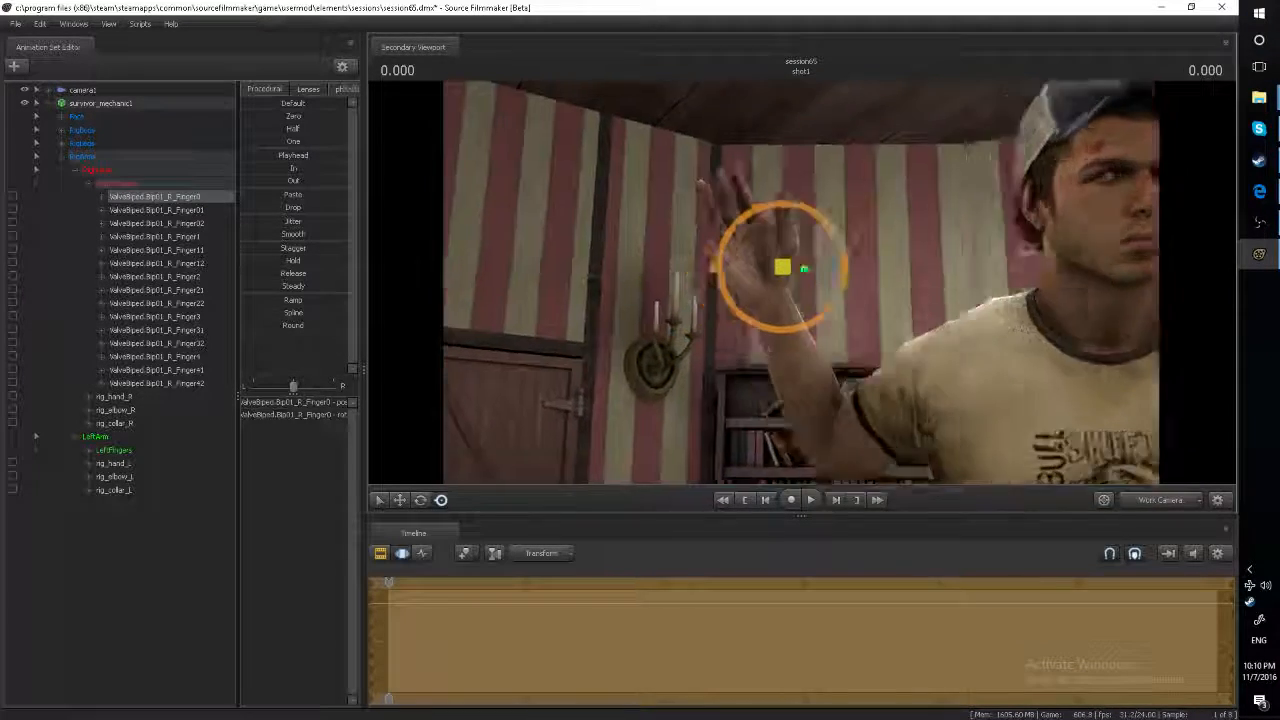
pyautogui.keyDown('alt'); pyautogui.moveTo(804, 268); pyautogui.dragTo(800, 281); pyautogui.keyUp('alt')
pyautogui.hotkey('ctrl', 'z')
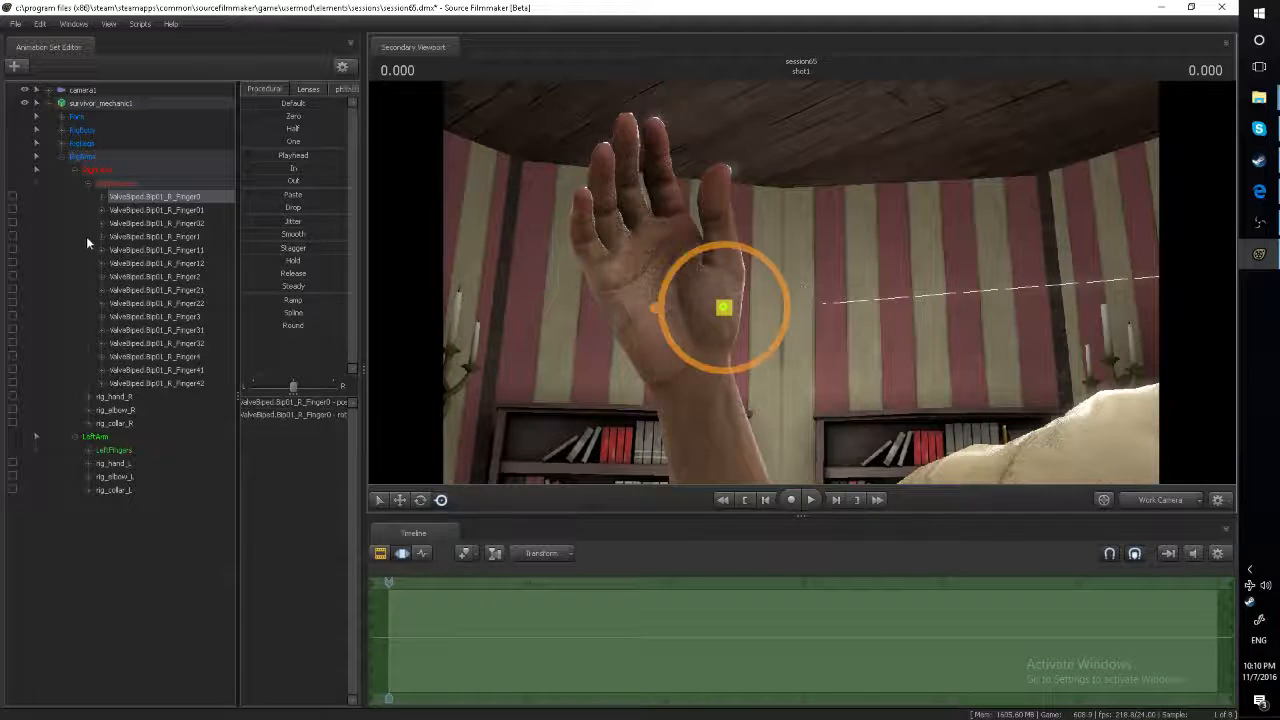
# Step: Try to rotate all the RightFingers bones together, and undo the change
pyautogui.click(113, 186)
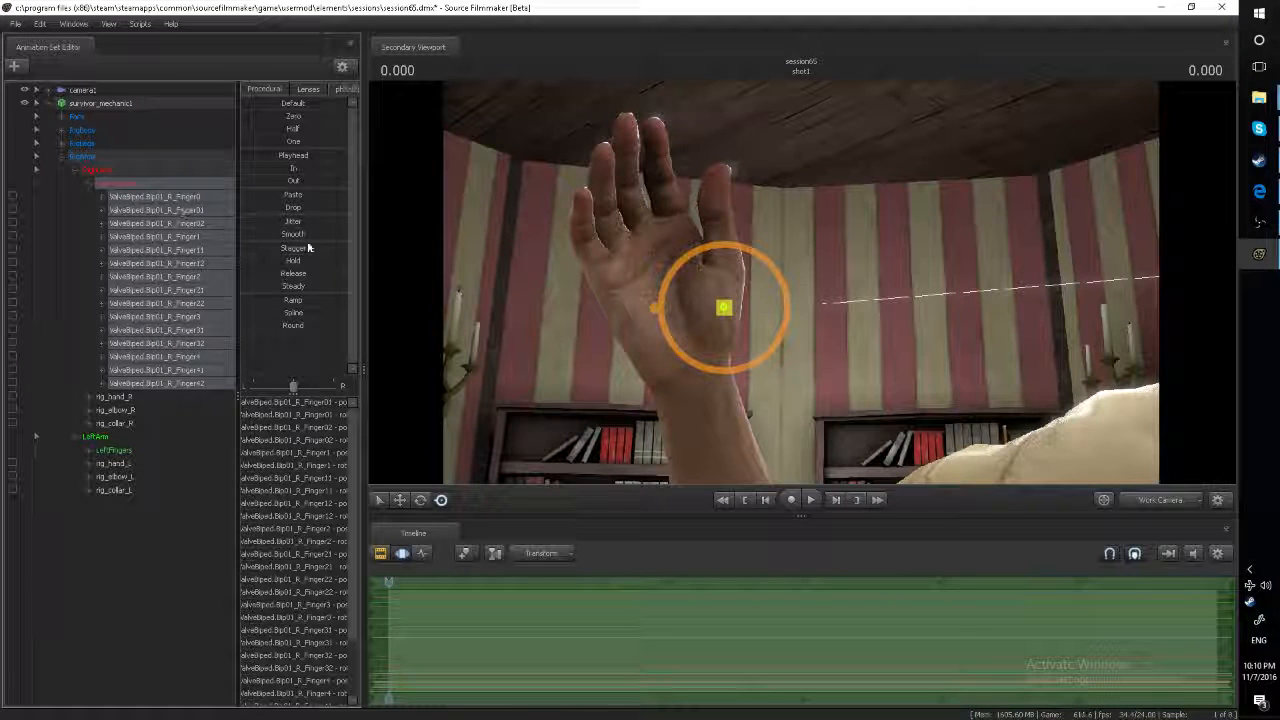
pyautogui.moveTo(700, 277); pyautogui.dragTo(775, 306)
pyautogui.hotkey('ctrl', 'z')
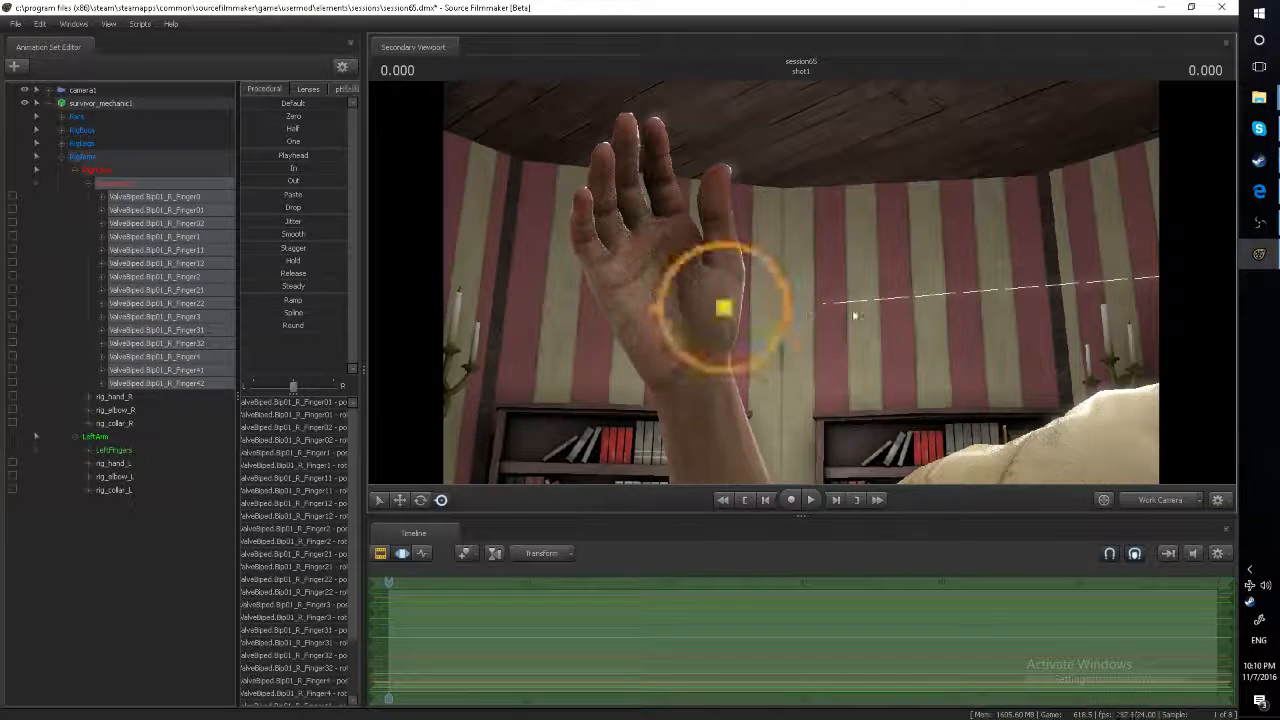
# Step: Return to camera1, clear the finger selection and collapse all of survivor_mechanic1's control groups
pyautogui.moveTo(854, 314); pyautogui.dragTo(919, 342)
pyautogui.press('s')
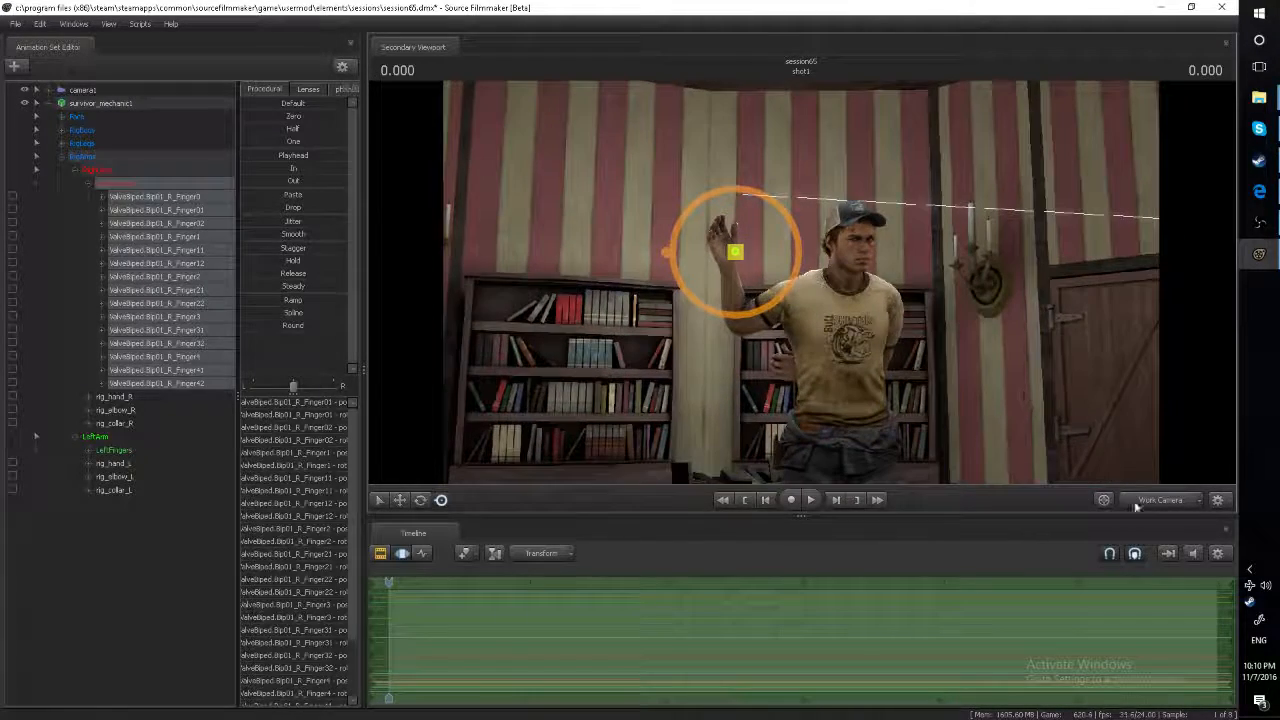
pyautogui.click(1160, 499)
pyautogui.click(165, 542)
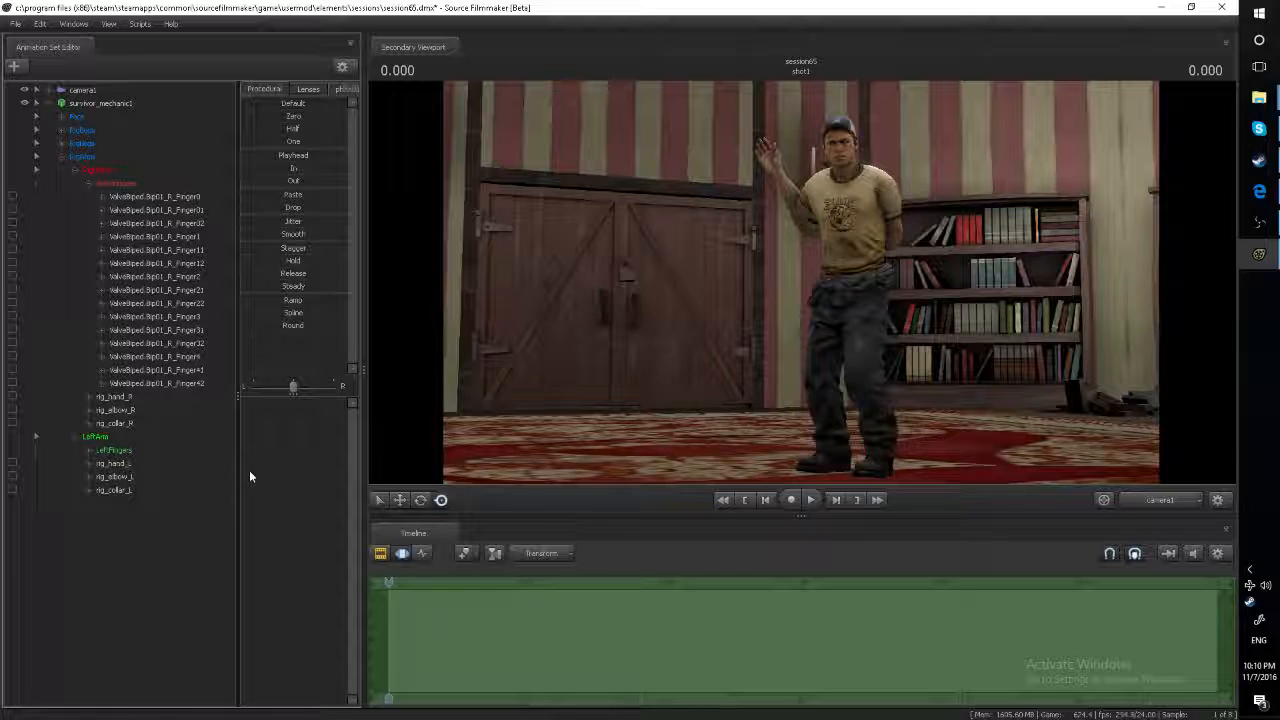
pyautogui.click(62, 157)
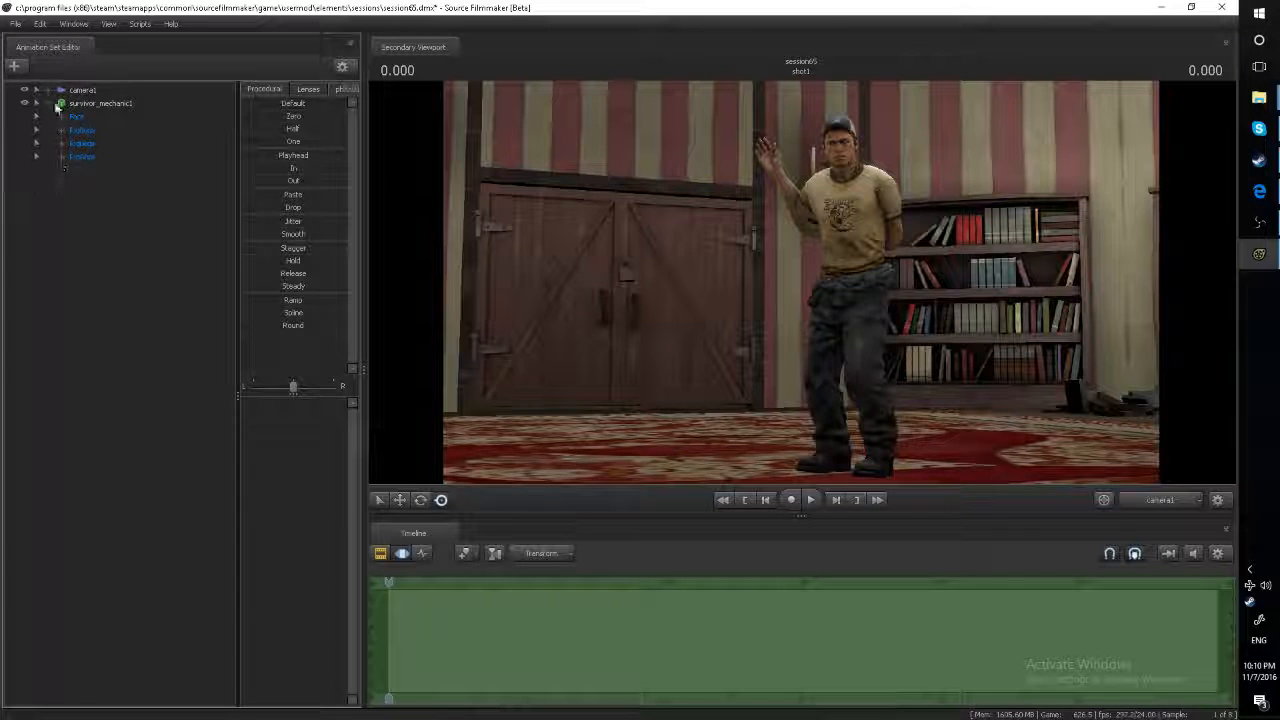
pyautogui.click(39, 103)
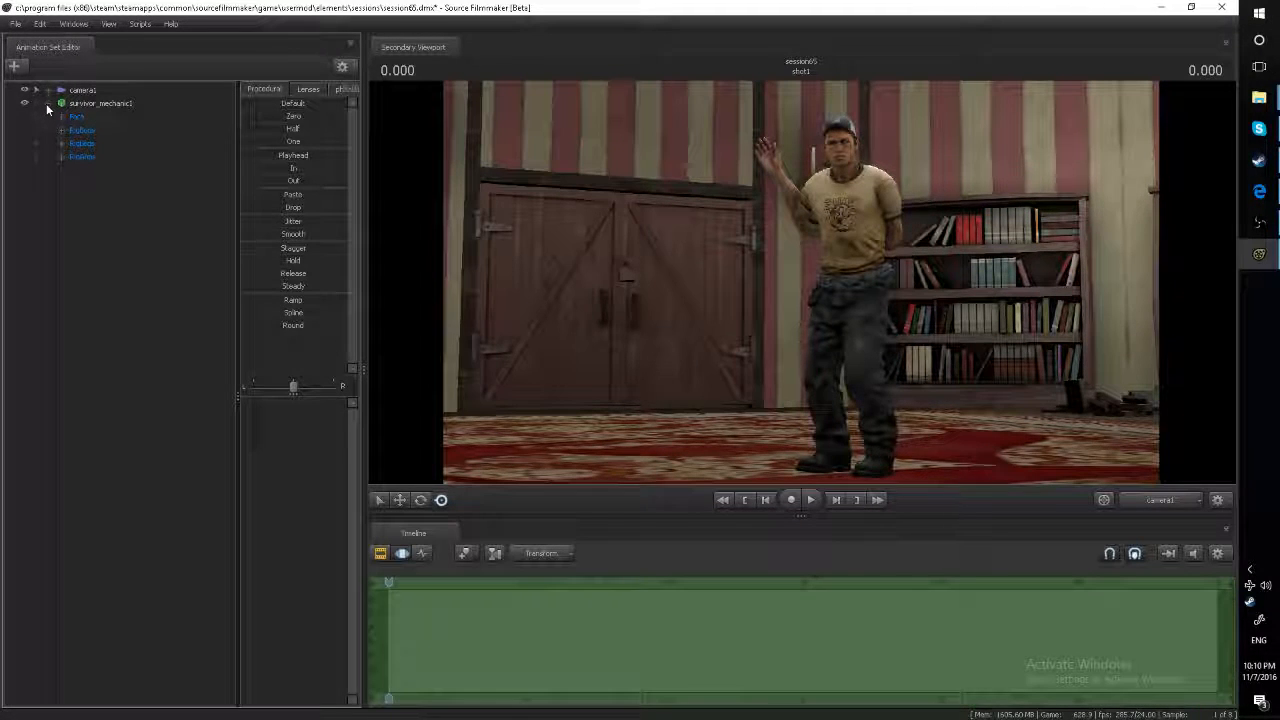
pyautogui.click(36, 103)
pyautogui.rightClick(145, 270)
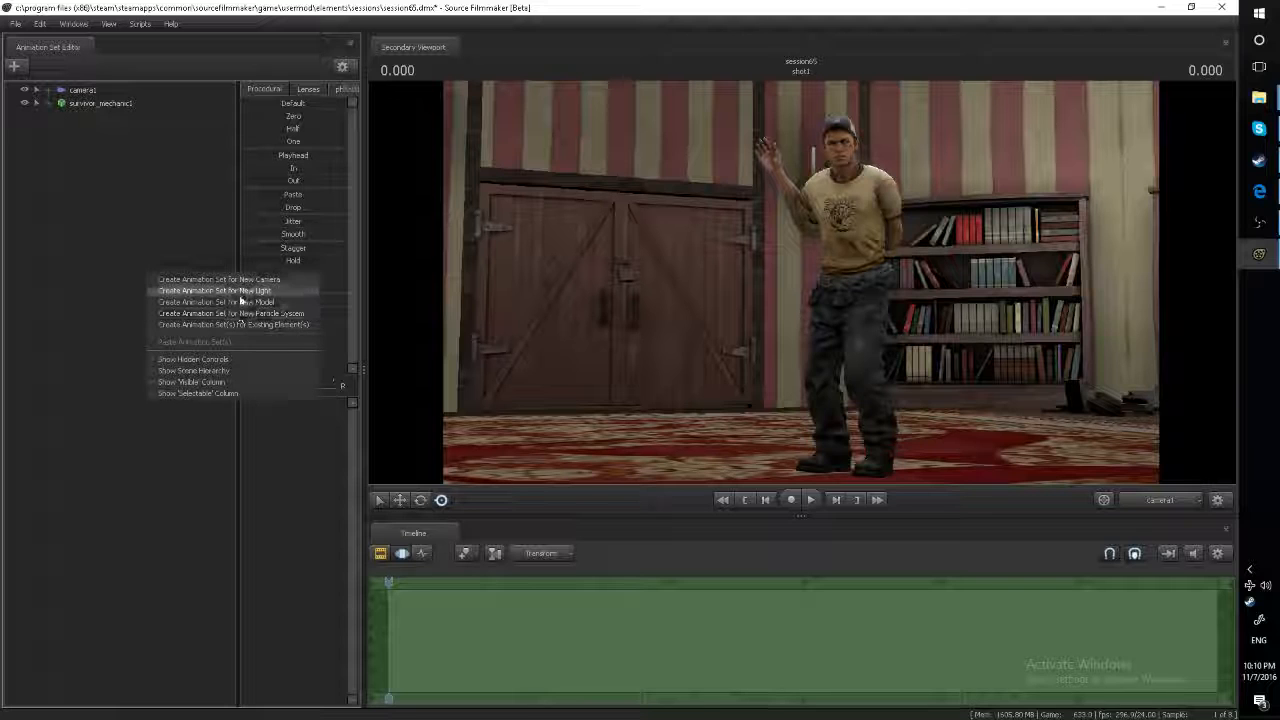
pyautogui.click(64, 228)
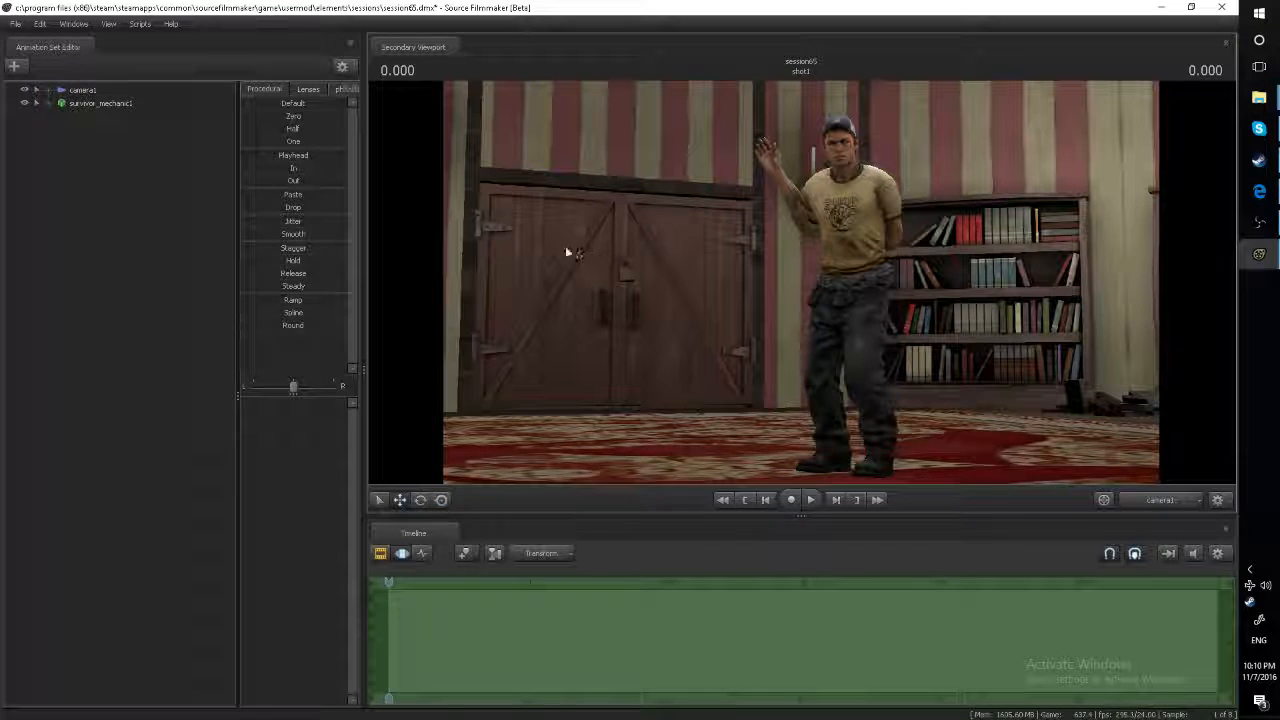
# Step: Move camera1 closer to frame the mechanic from the thighs up beside the double doors, and clear the selection
pyautogui.click(82, 90)
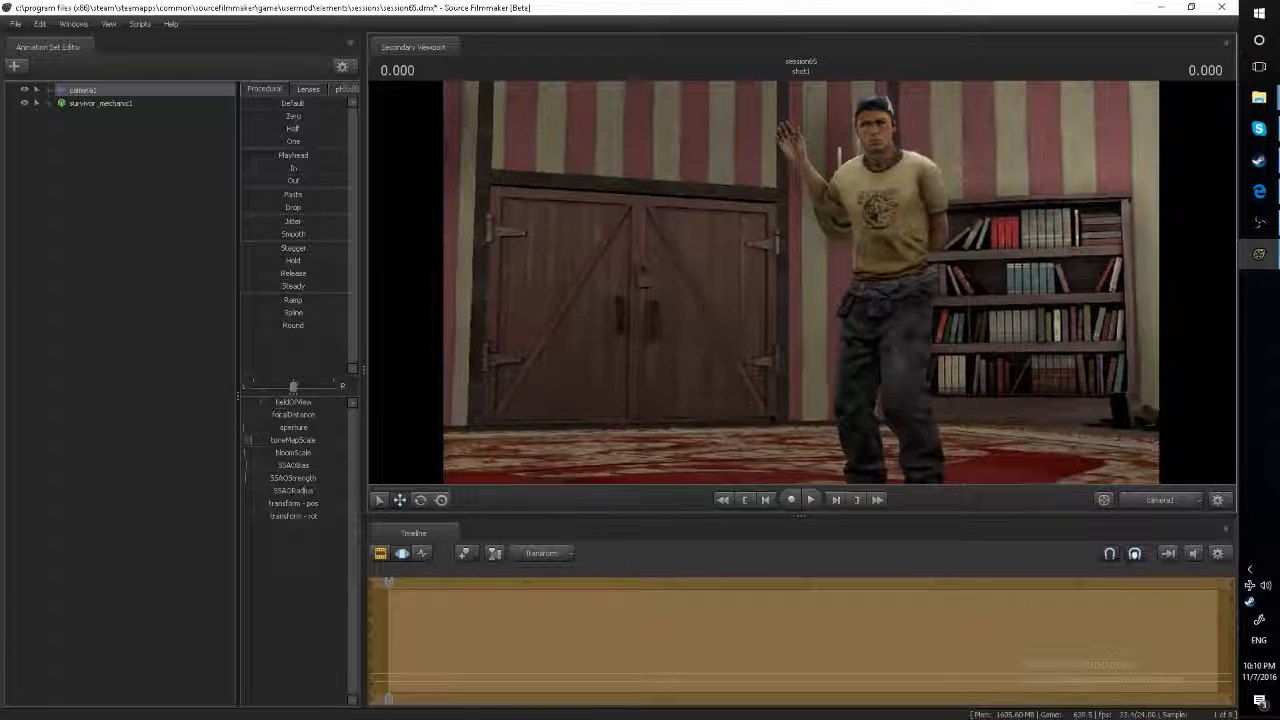
pyautogui.press('w')
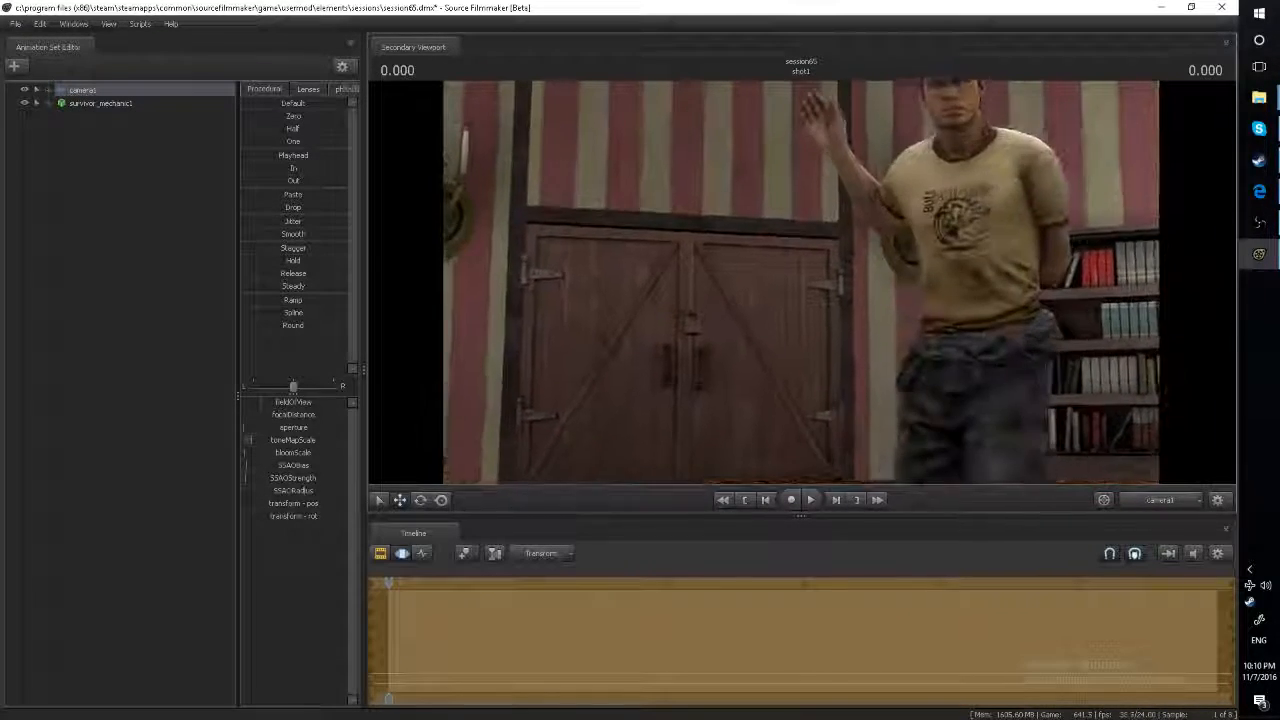
pyautogui.press('s')
pyautogui.press('d')
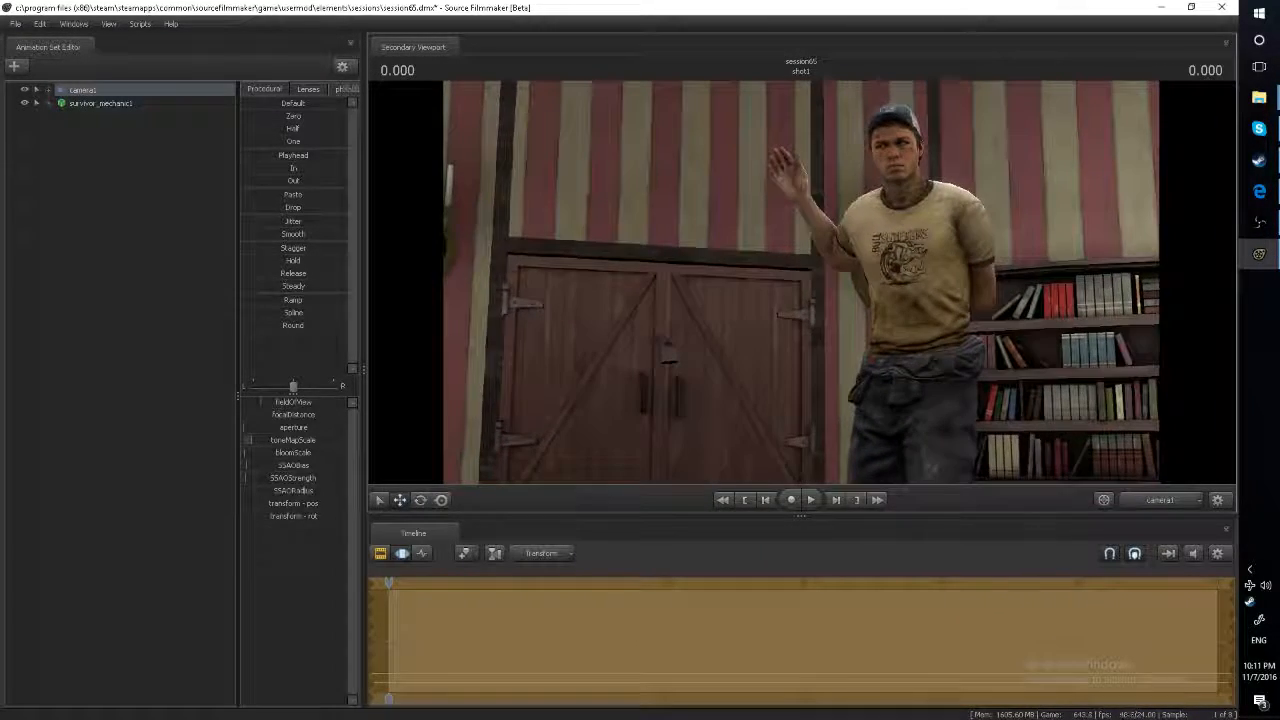
pyautogui.click(120, 234)
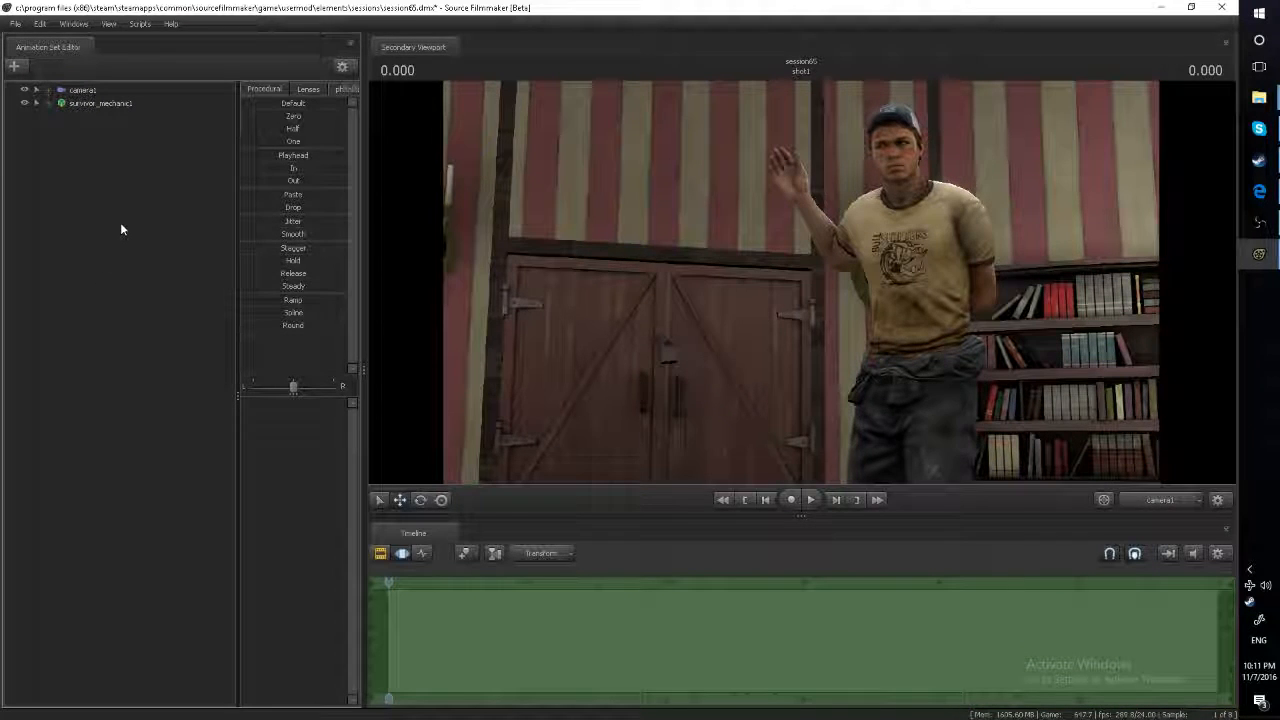
# Step: Check camera1's placement in the room from the work camera, return to camera1 and create an animation set for a new light
pyautogui.rightClick(116, 206)
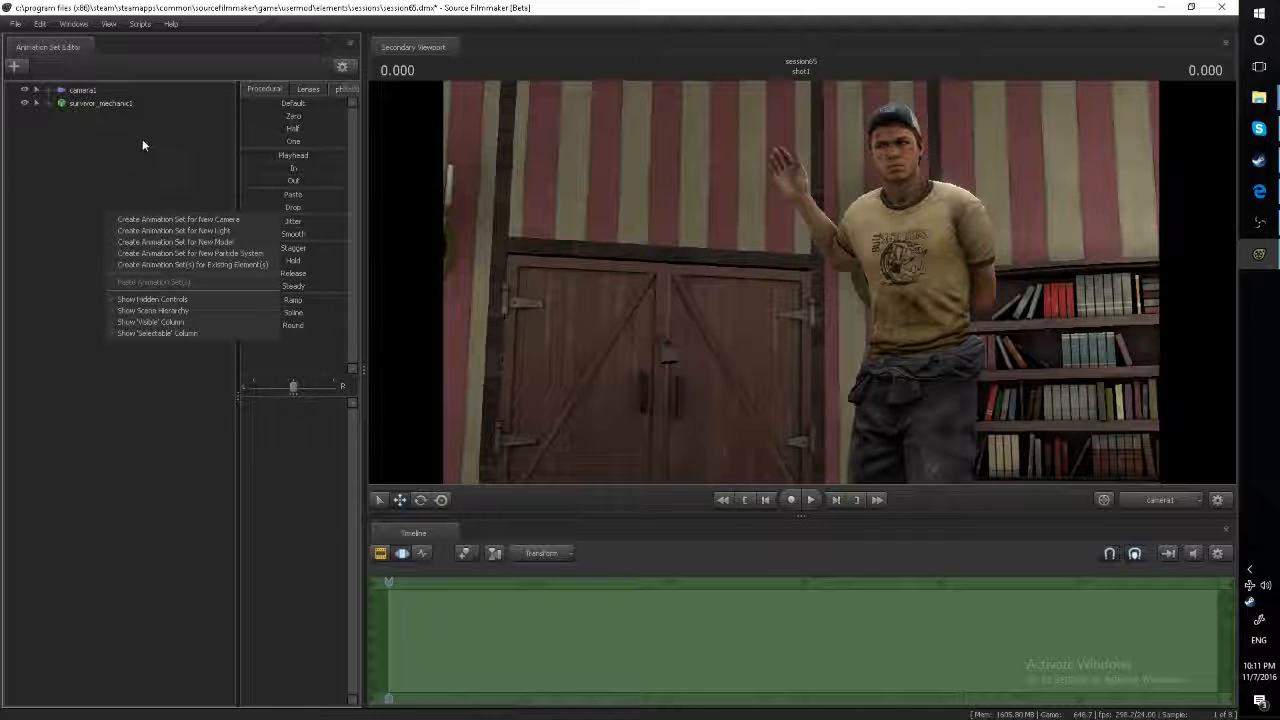
pyautogui.click(1161, 504)
pyautogui.moveTo(800, 283); pyautogui.dragTo(915, 355)
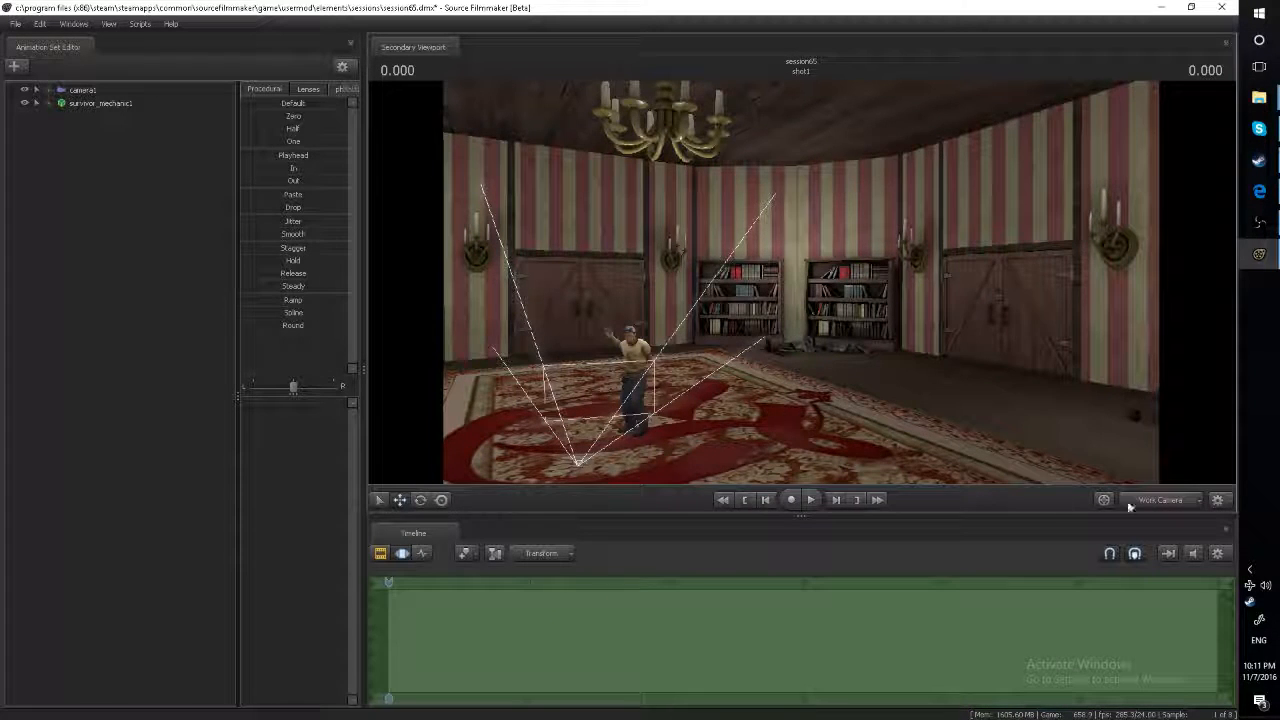
pyautogui.click(1152, 504)
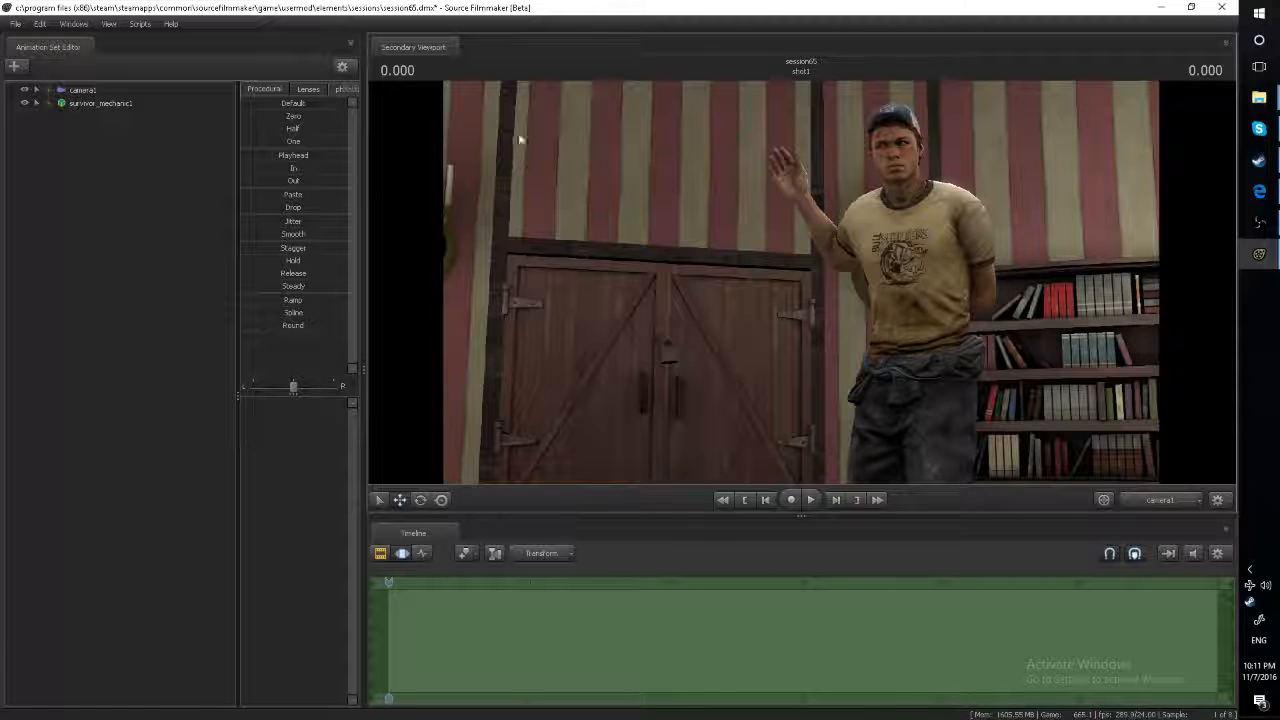
pyautogui.rightClick(66, 161)
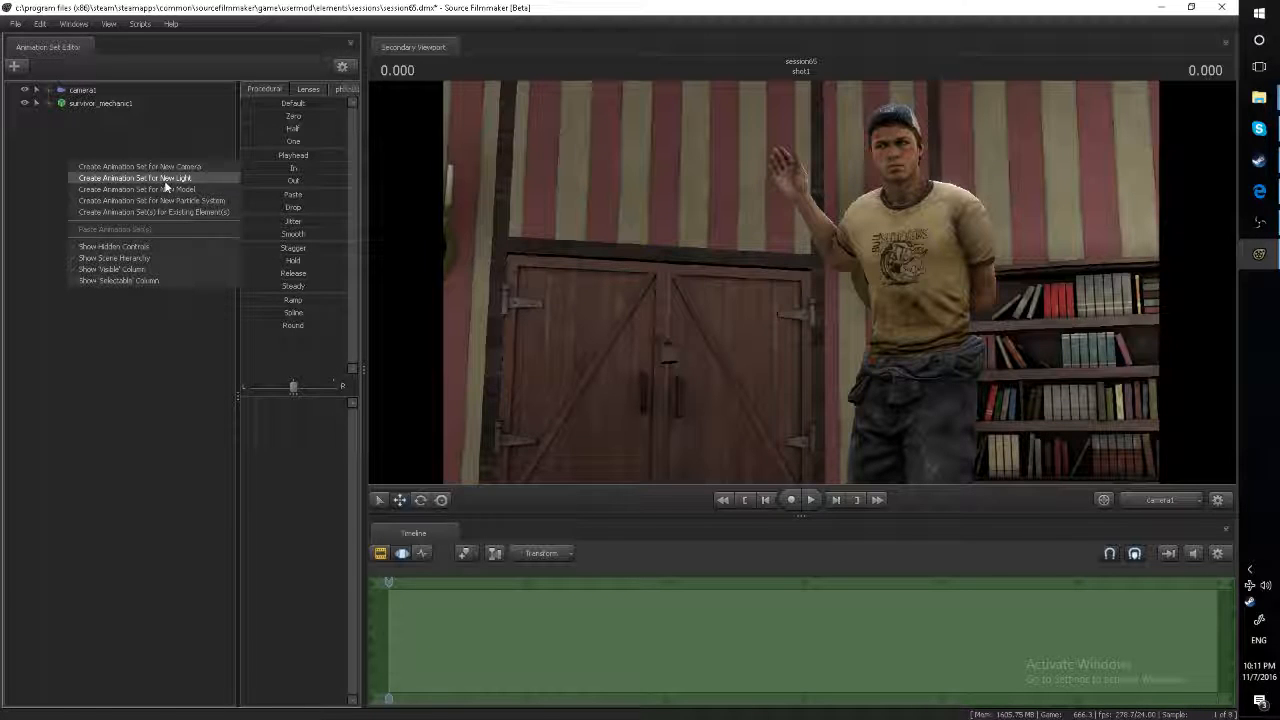
pyautogui.click(168, 180)
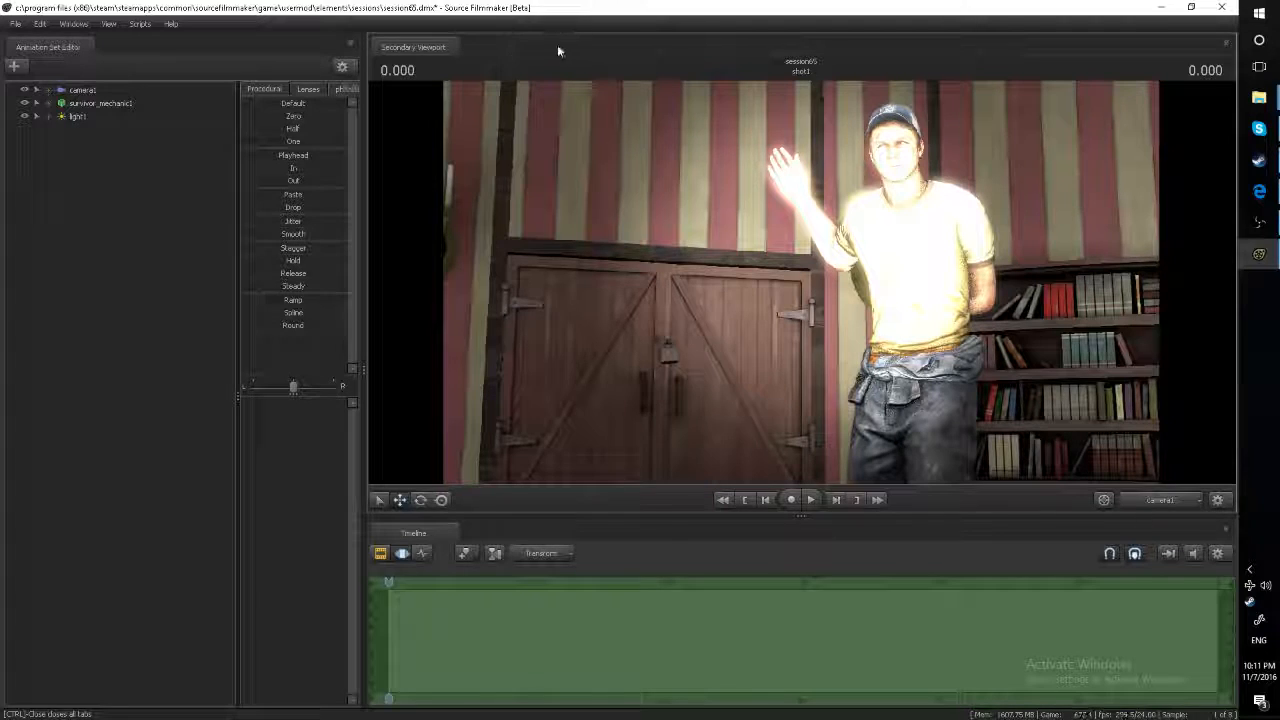
pyautogui.click(108, 26)
pyautogui.moveTo(85, 27)
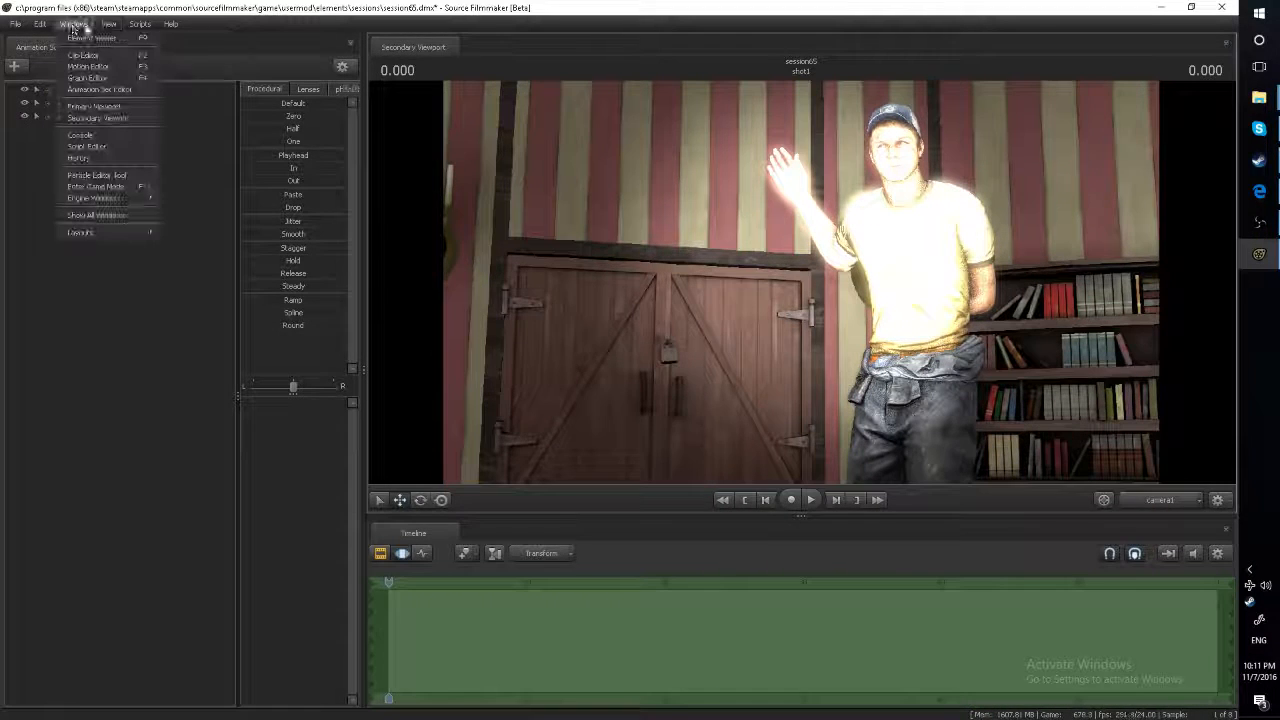
pyautogui.click(140, 25)
pyautogui.moveTo(83, 27)
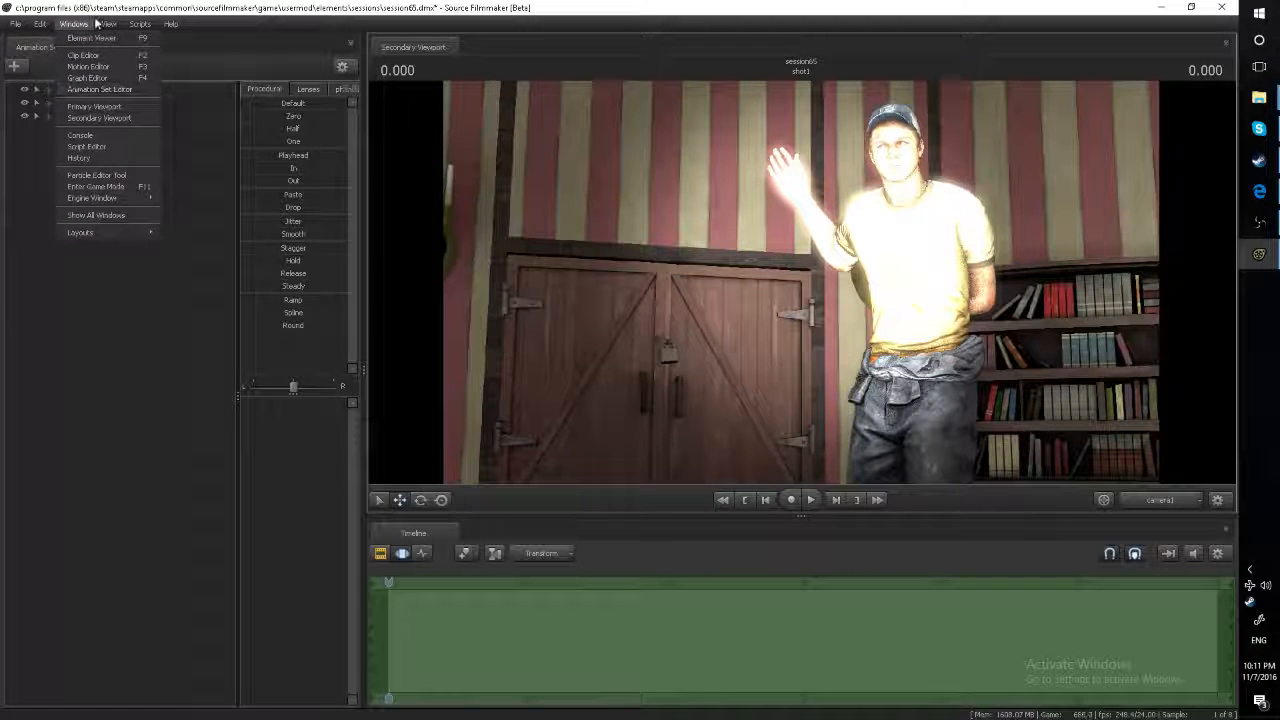
# Step: Show light1's view in a floating Primary Viewport, aim the light down at the mechanic from above, and lower its intensity
pyautogui.click(80, 106)
pyautogui.moveTo(604, 275); pyautogui.dragTo(152, 262)
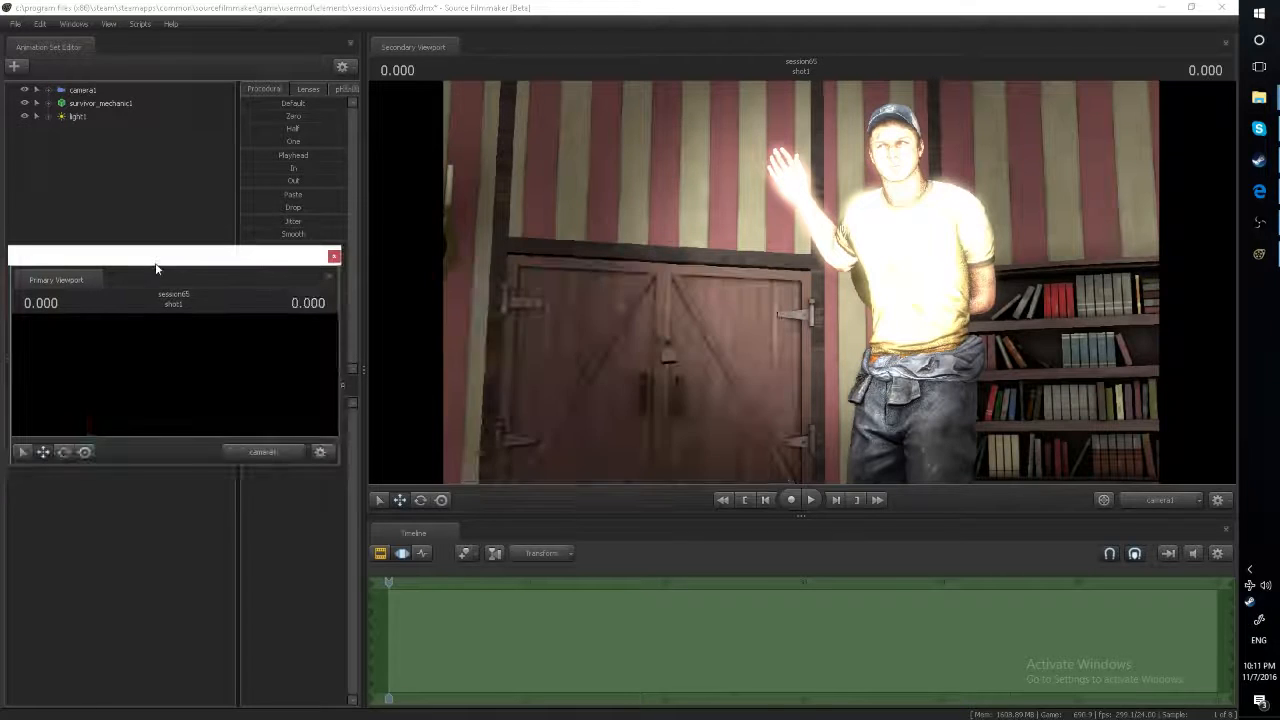
pyautogui.moveTo(86, 114); pyautogui.dragTo(280, 372)
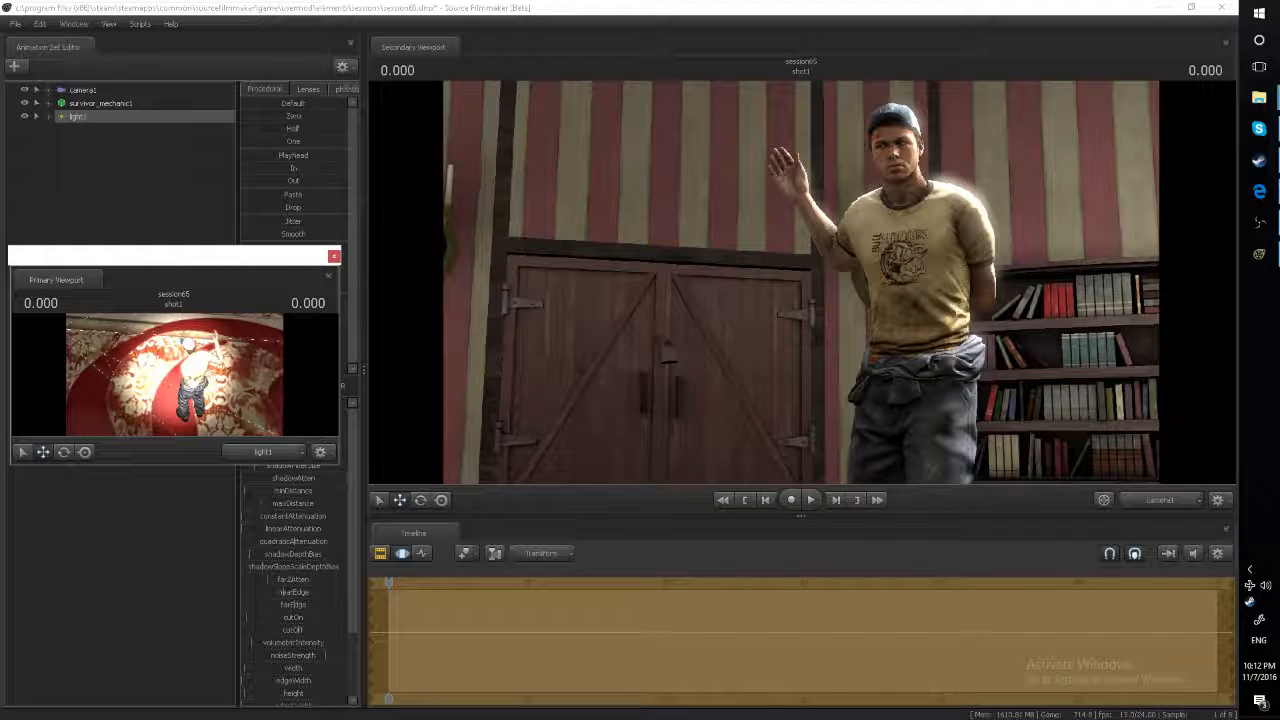
pyautogui.moveTo(243, 253); pyautogui.dragTo(252, 94)
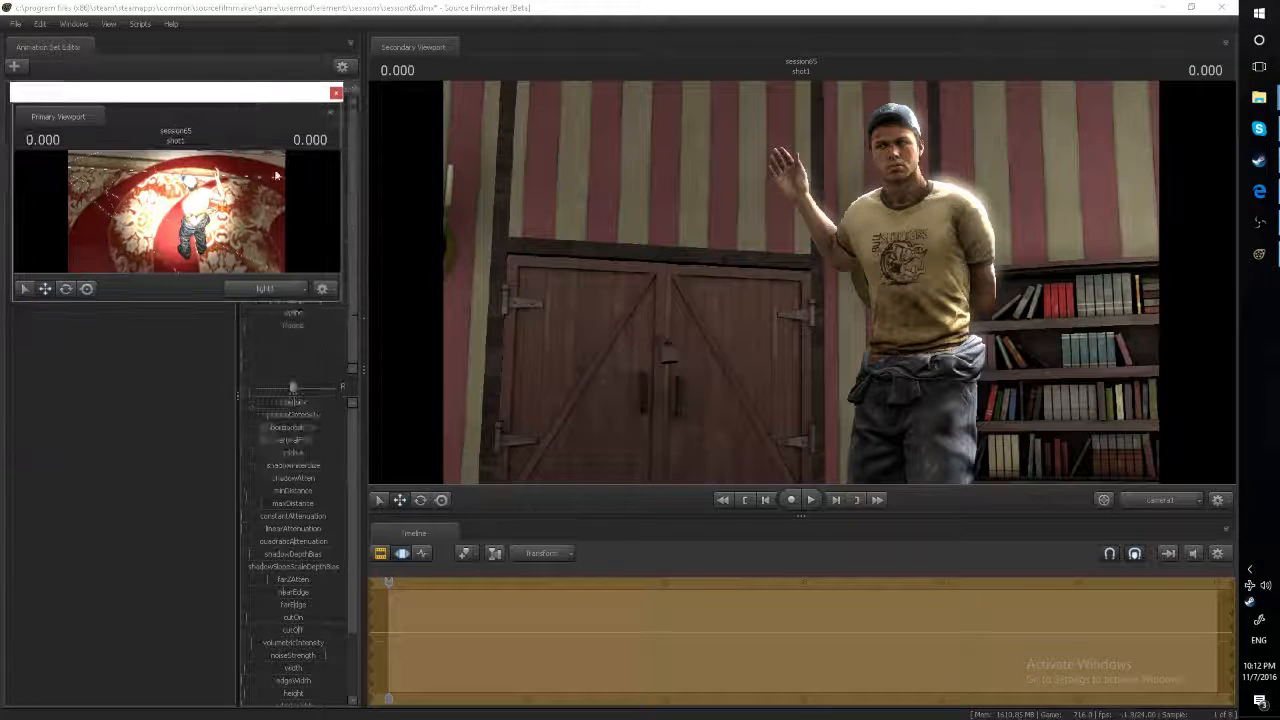
pyautogui.moveTo(326, 402); pyautogui.dragTo(264, 402)
# Step: Create an animation set for a second light, keeping the floating viewport clear of the animation set list
pyautogui.moveTo(123, 92); pyautogui.dragTo(191, 214)
pyautogui.rightClick(77, 150)
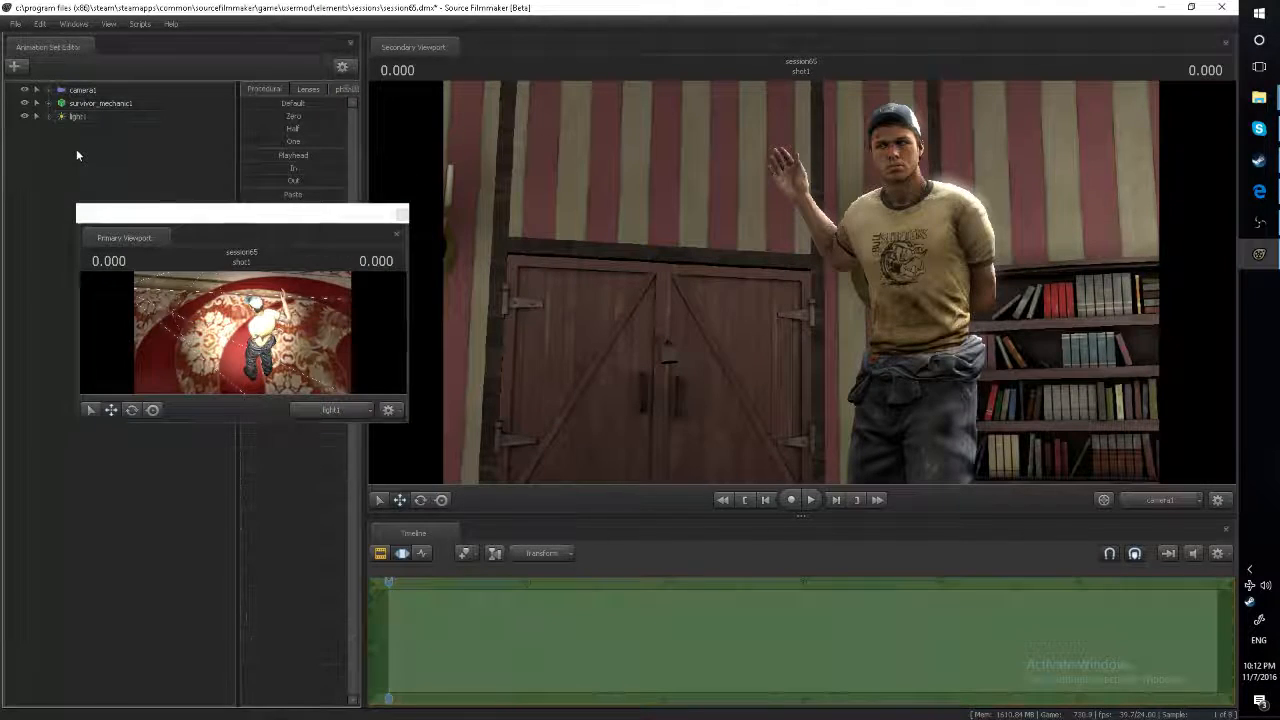
pyautogui.click(125, 169)
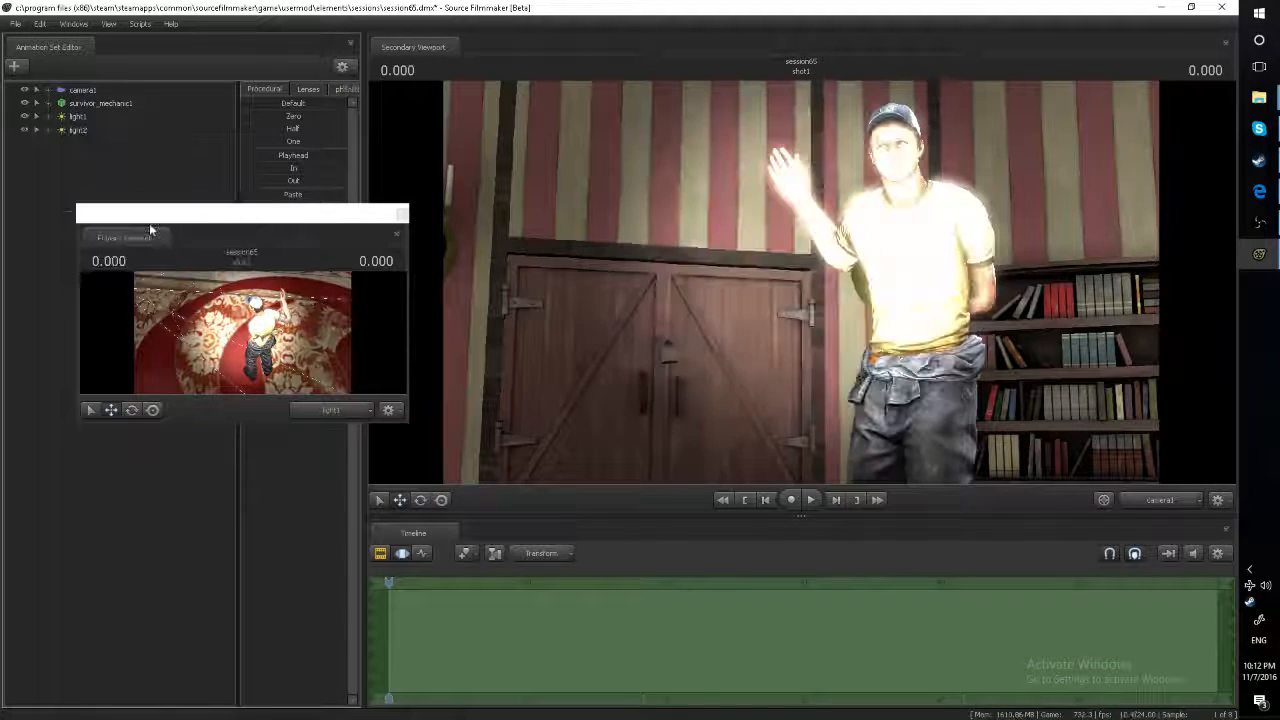
# Step: Look through light2, pull it back to light the mechanic from the side, and lower its intensity
pyautogui.click(90, 129)
pyautogui.moveTo(219, 299); pyautogui.dragTo(242, 332)
pyautogui.press('s')
pyautogui.moveTo(277, 213); pyautogui.dragTo(215, 83)
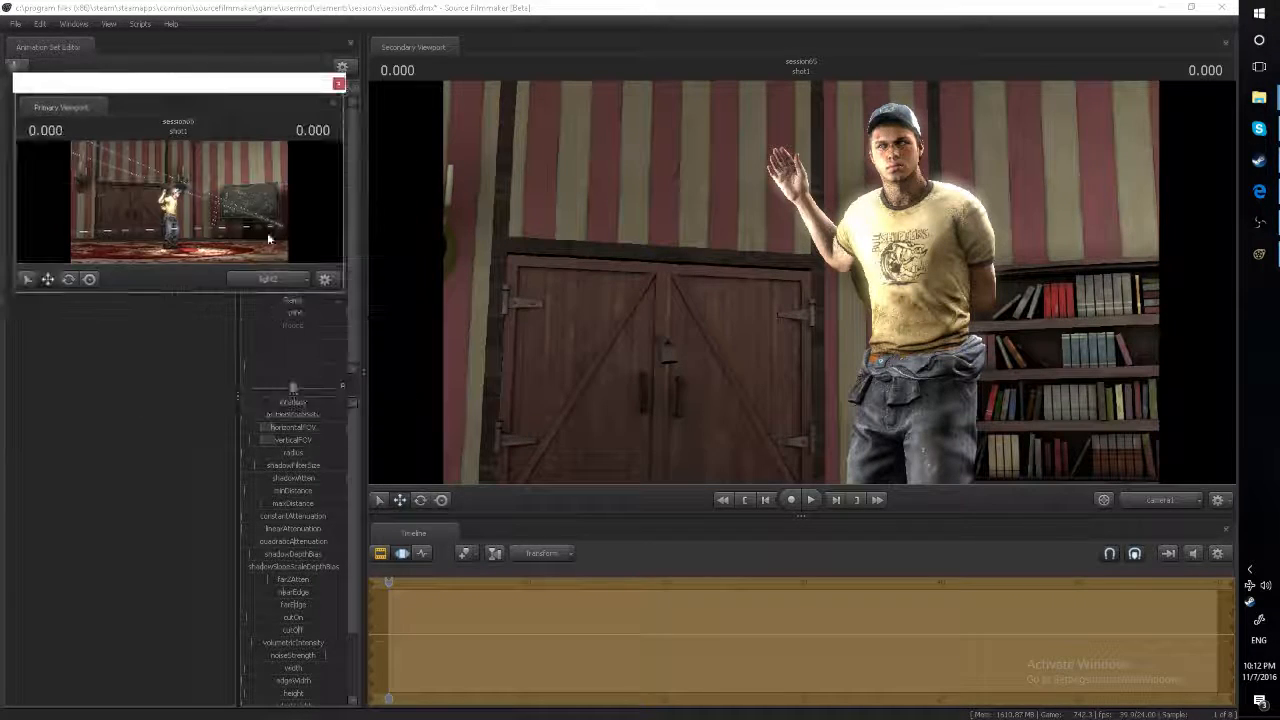
pyautogui.moveTo(296, 402); pyautogui.dragTo(268, 402)
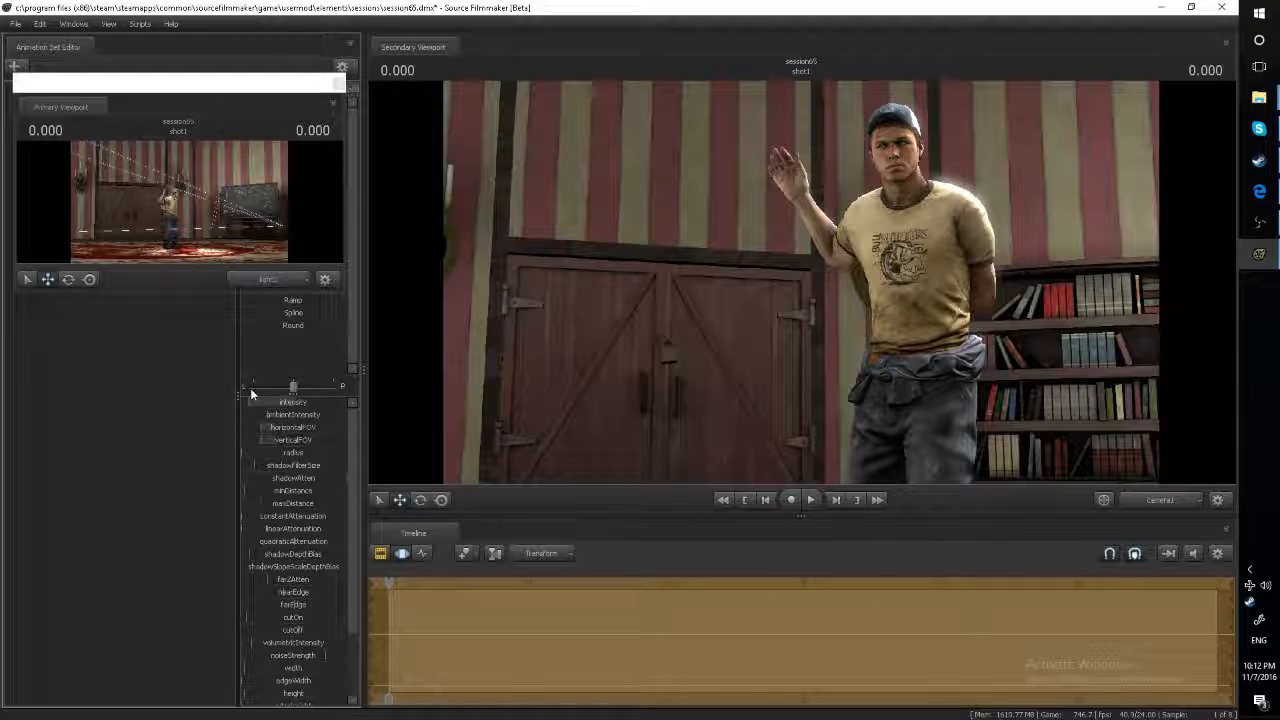
# Step: Create an animation set for a third light, aim it at the mechanic from the front, and lower its intensity
pyautogui.moveTo(106, 82); pyautogui.dragTo(174, 371)
pyautogui.rightClick(92, 241)
pyautogui.click(144, 264)
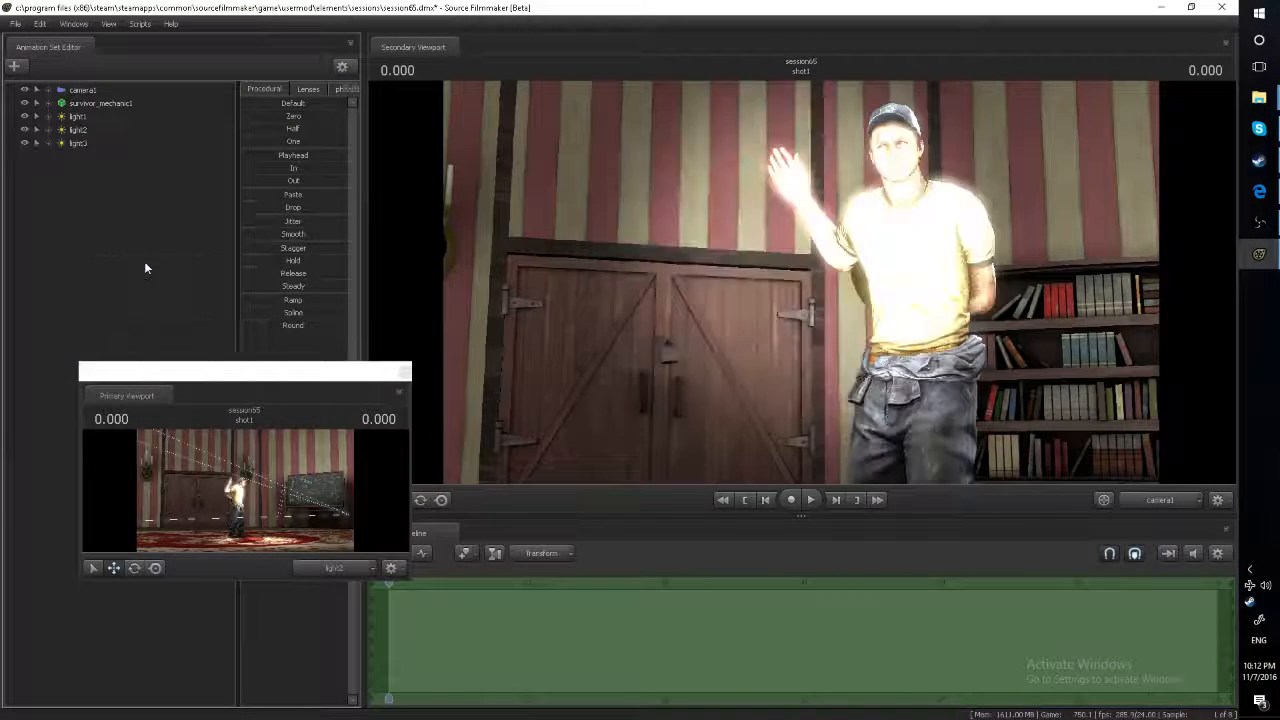
pyautogui.click(78, 143)
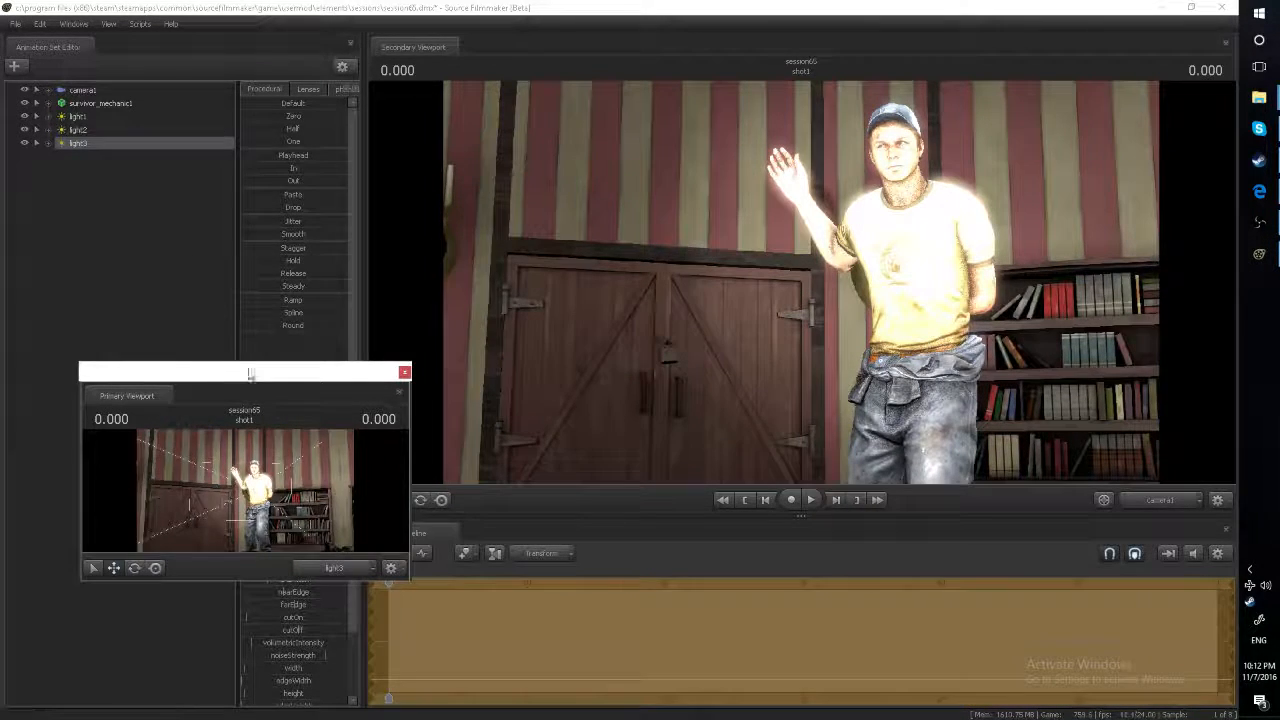
pyautogui.moveTo(250, 373); pyautogui.dragTo(252, 131)
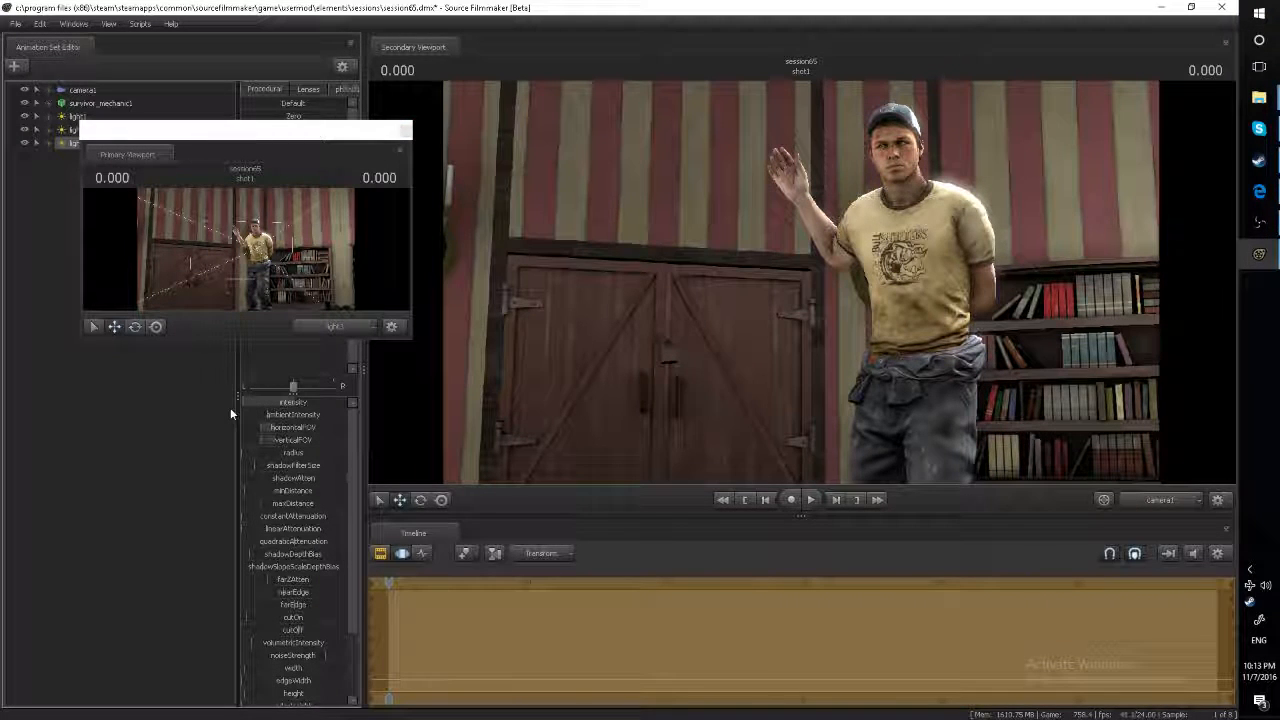
# Step: Fine-tune the intensities of light2 and light1 to balance the lighting on the mechanic
pyautogui.click(71, 129)
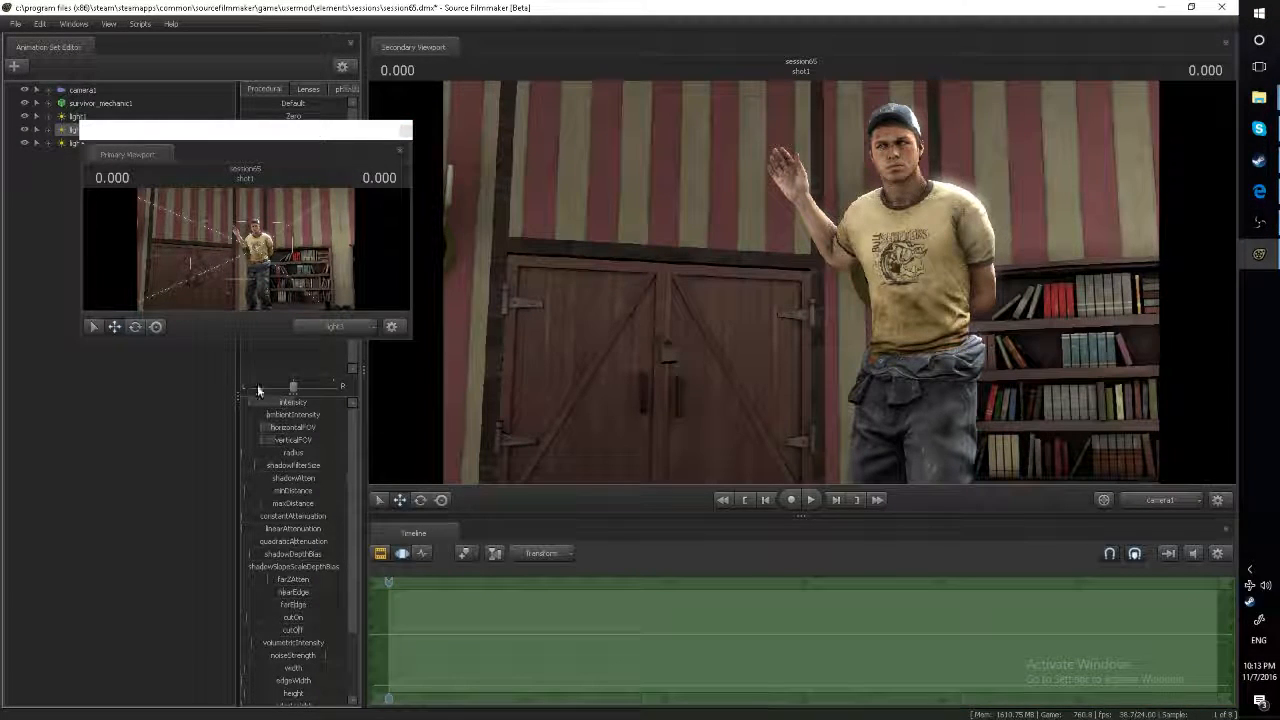
pyautogui.click(282, 404)
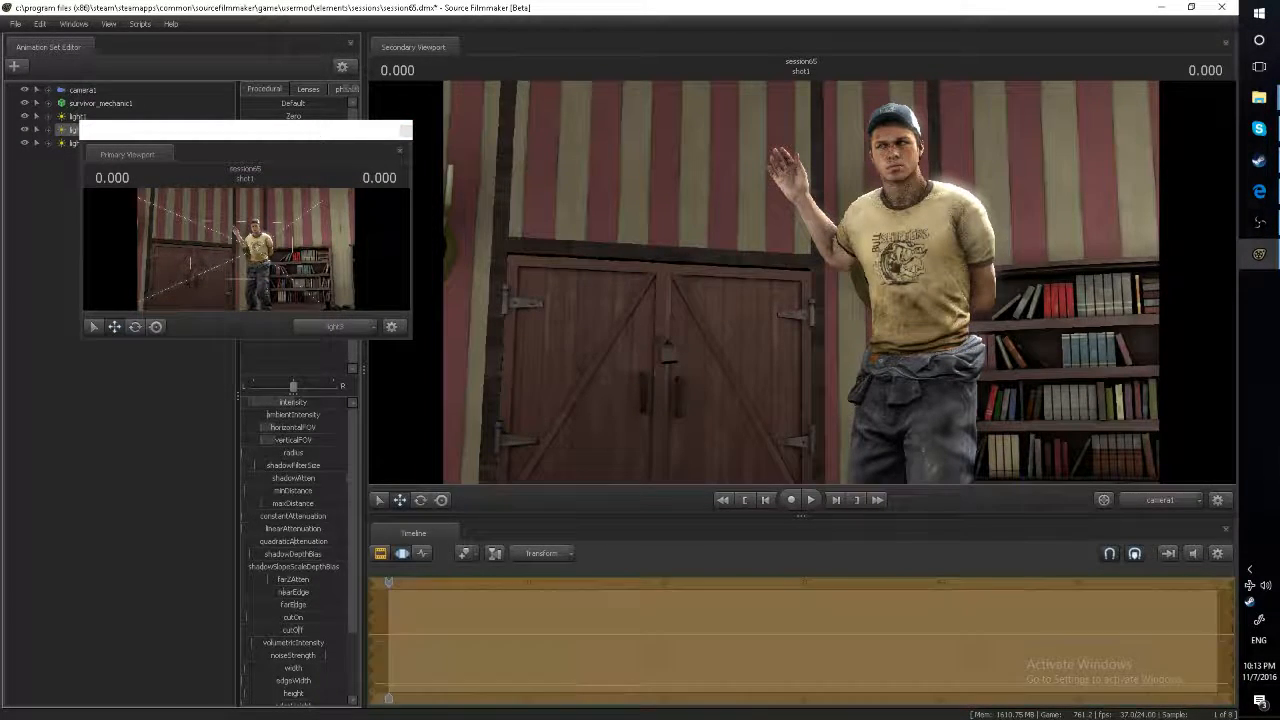
pyautogui.click(79, 117)
pyautogui.click(267, 398)
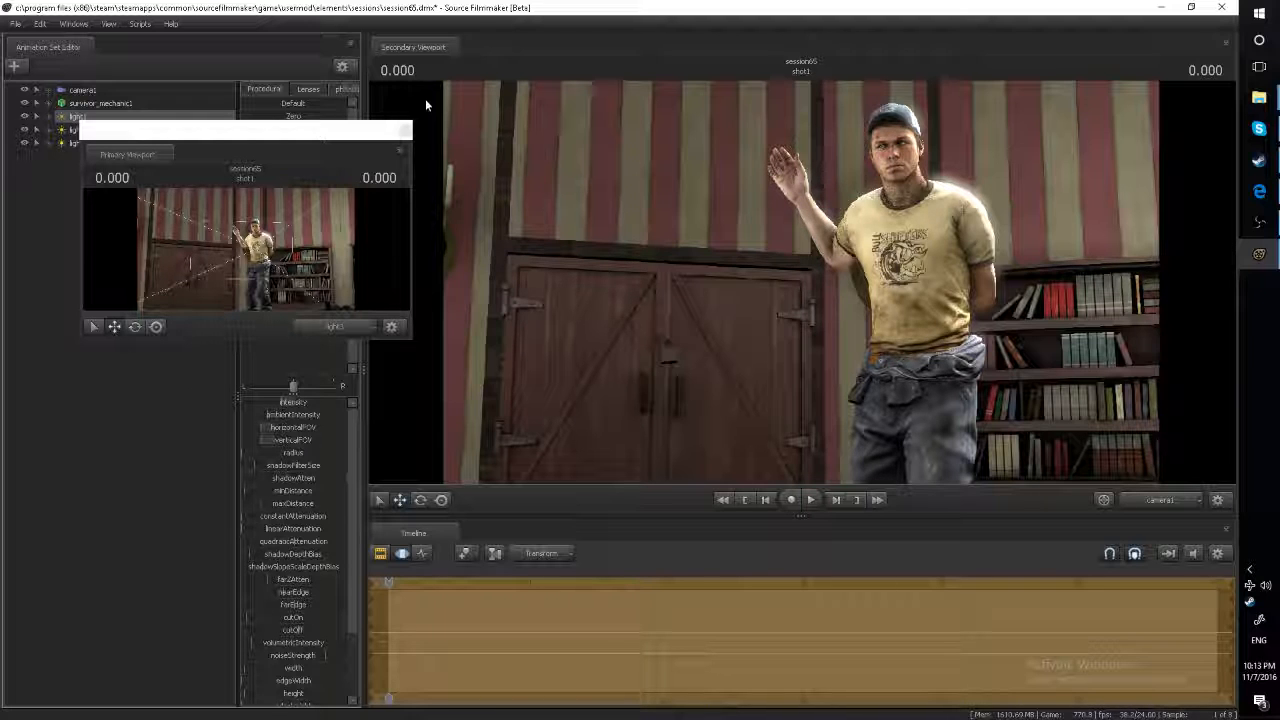
# Step: Uncover the animation set list, clear the camera1 selection and close the floating Primary Viewport
pyautogui.moveTo(293, 132); pyautogui.dragTo(244, 47)
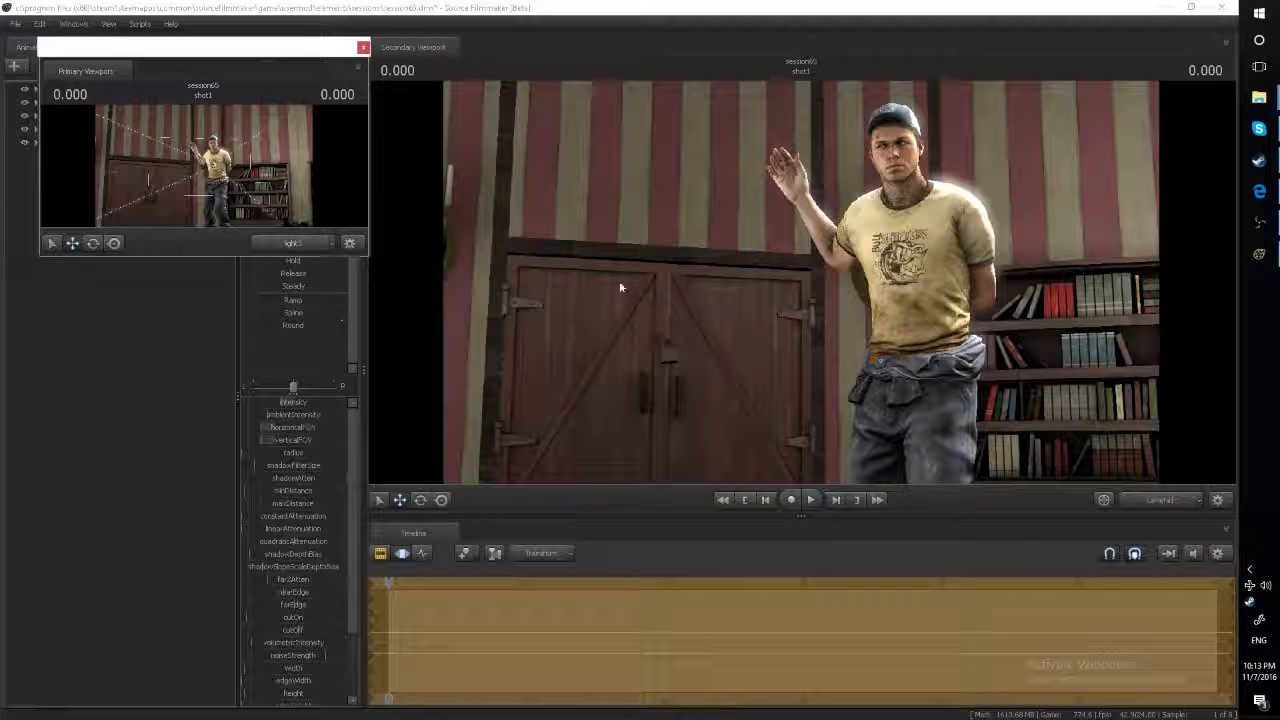
pyautogui.moveTo(184, 57); pyautogui.dragTo(142, 62)
pyautogui.click(85, 93)
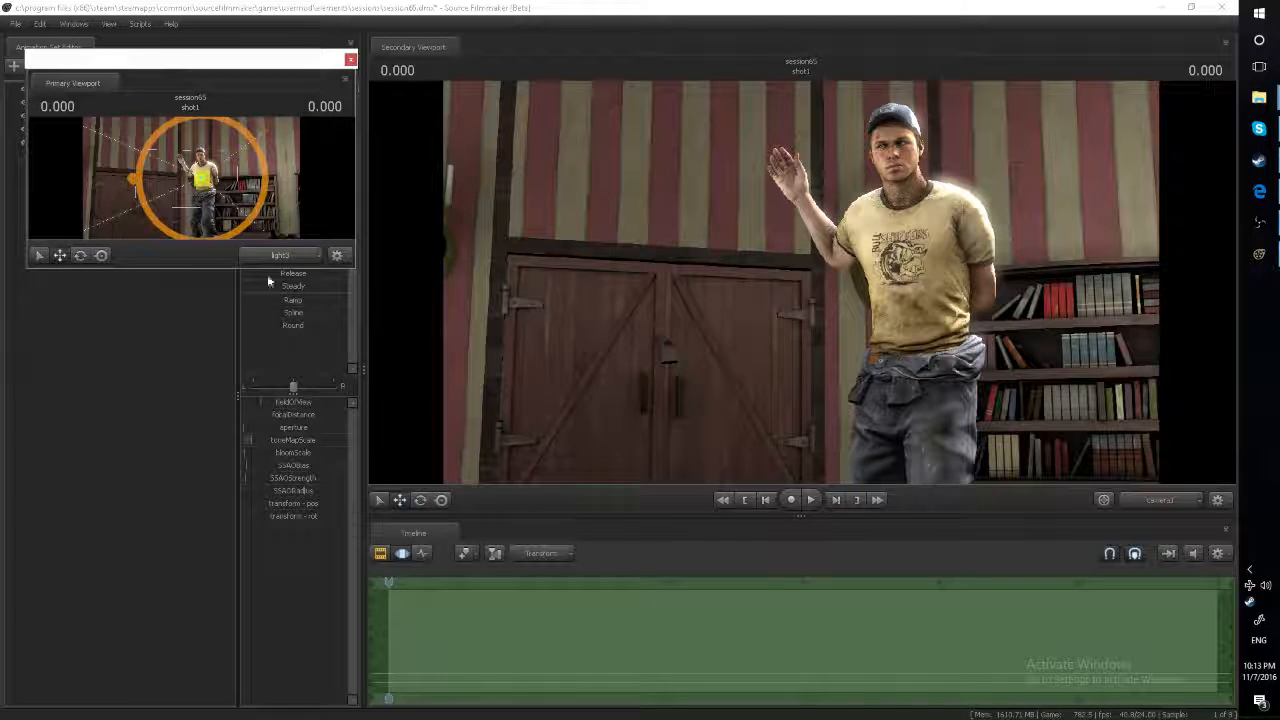
pyautogui.click(178, 324)
pyautogui.click(349, 60)
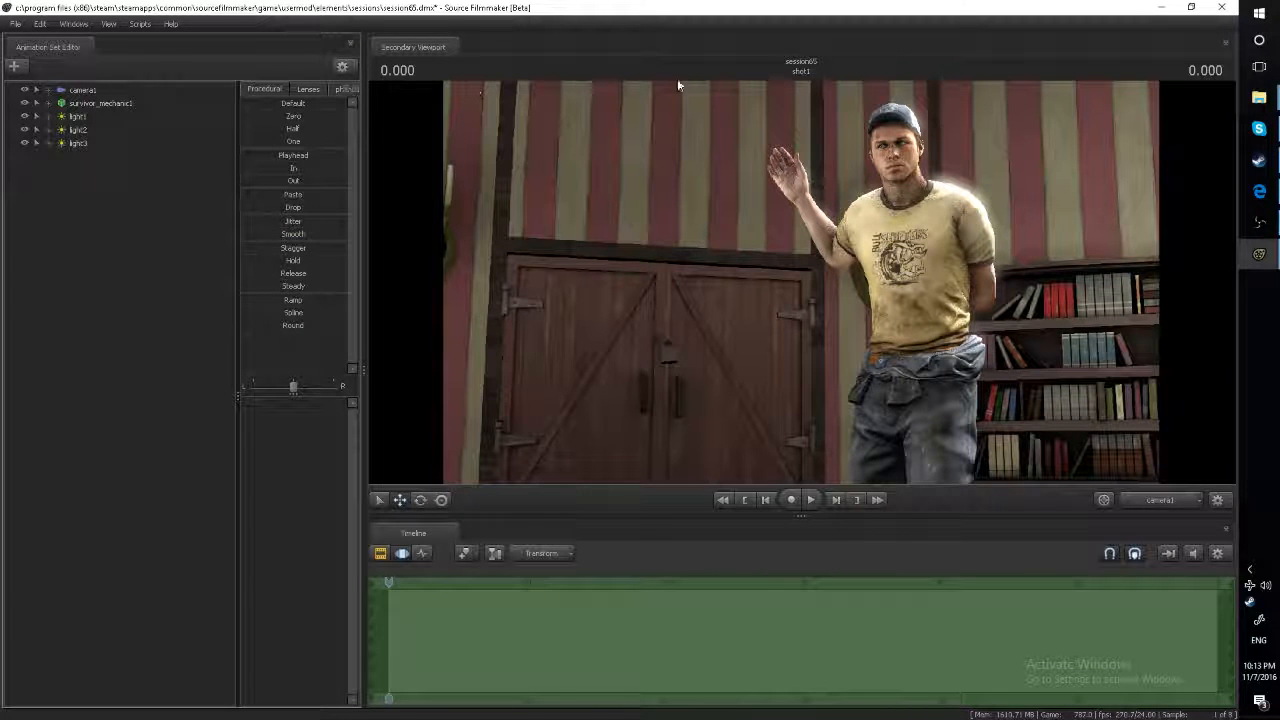
# Step: Give survivor_mechanic1 a broad smile by adjusting the jaw and lip controls and raising Smile, PuffLipUp, PuffLipLo and FoldLipUp, and clear the selection
pyautogui.click(92, 104)
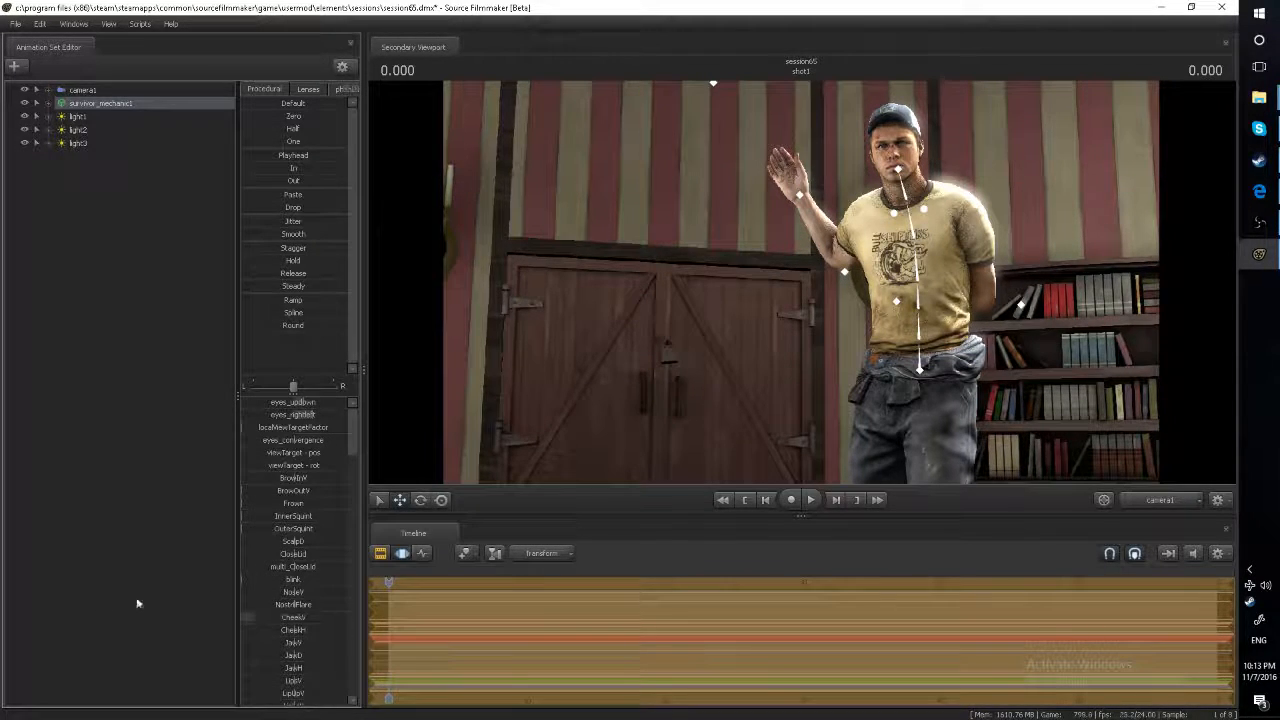
pyautogui.moveTo(281, 644)
pyautogui.mouseDown()
pyautogui.moveTo(270, 643)
pyautogui.moveTo(330, 643)
pyautogui.moveTo(298, 643)
pyautogui.mouseUp()
pyautogui.scroll(-3, 309, 623)
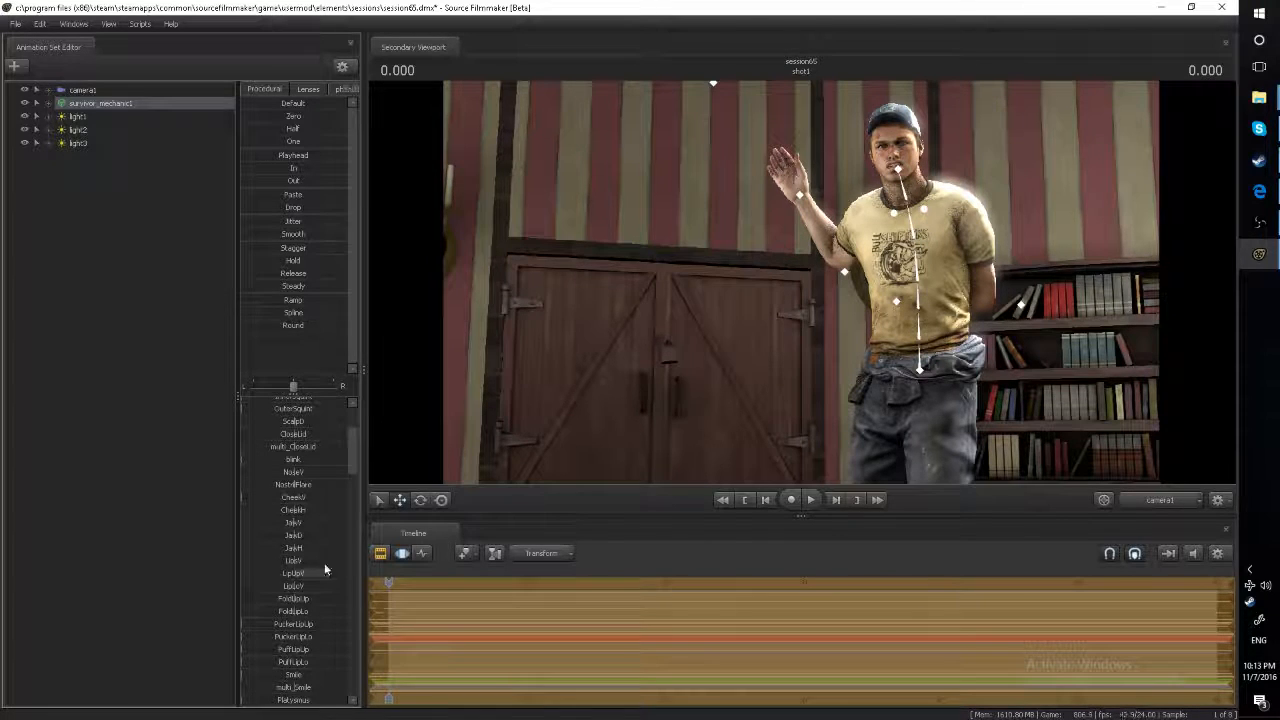
pyautogui.scroll(-4, 298, 574)
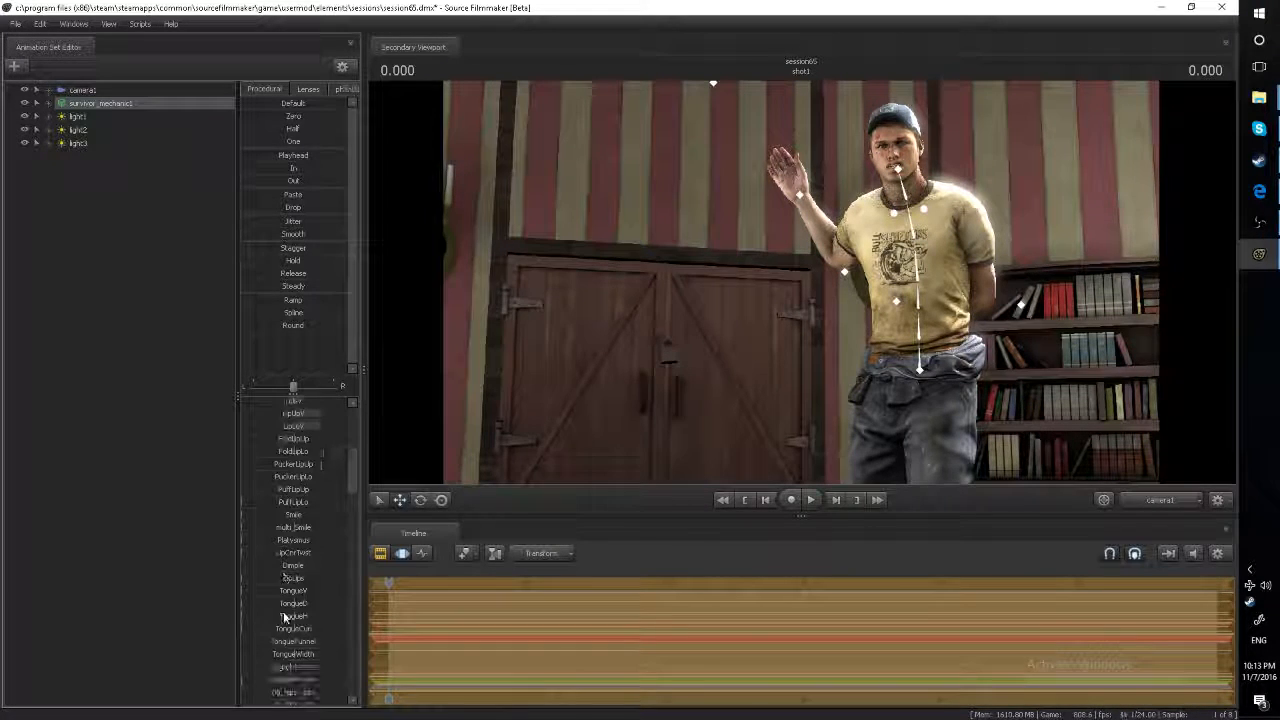
pyautogui.moveTo(287, 518); pyautogui.dragTo(346, 518)
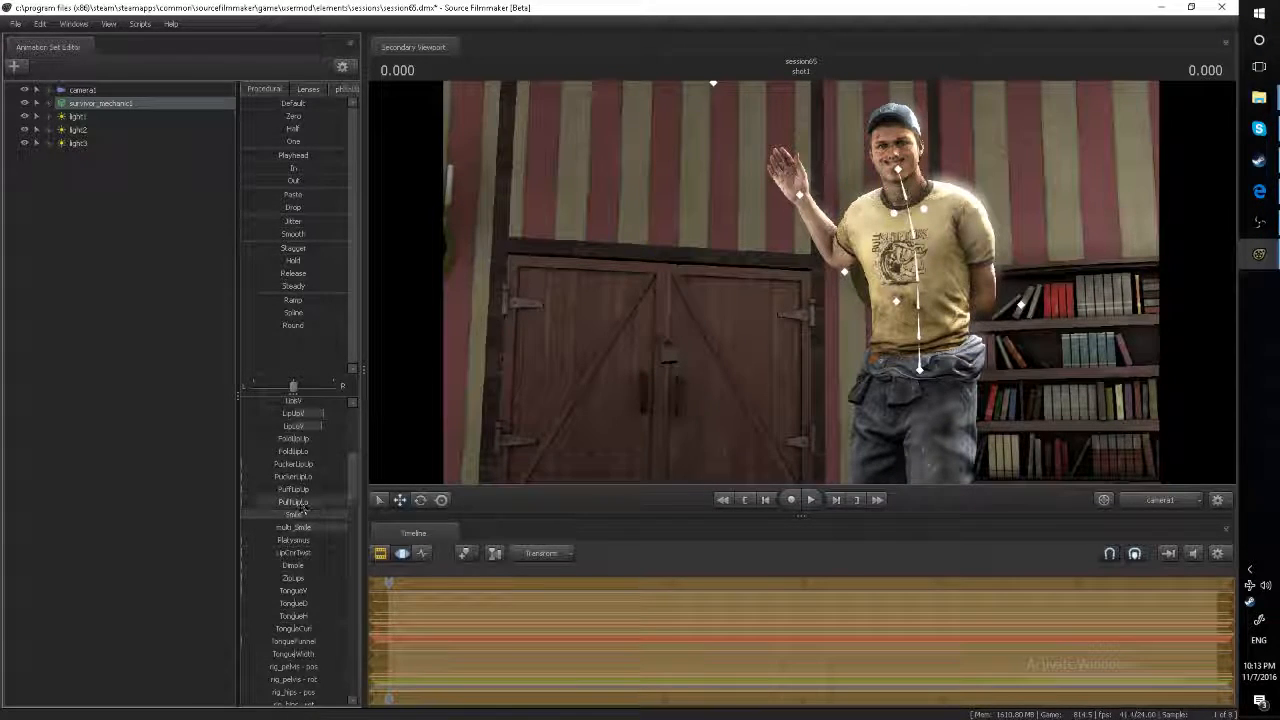
pyautogui.moveTo(285, 488); pyautogui.dragTo(346, 488)
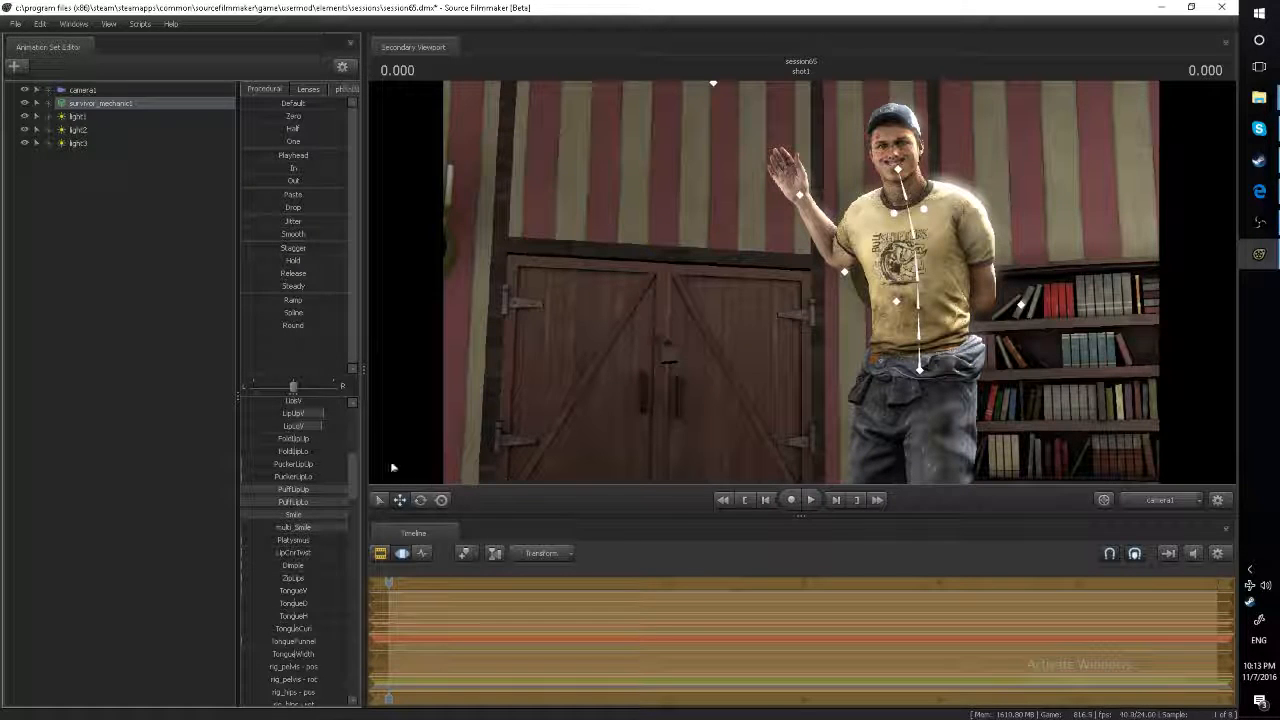
pyautogui.moveTo(293, 439); pyautogui.dragTo(322, 439)
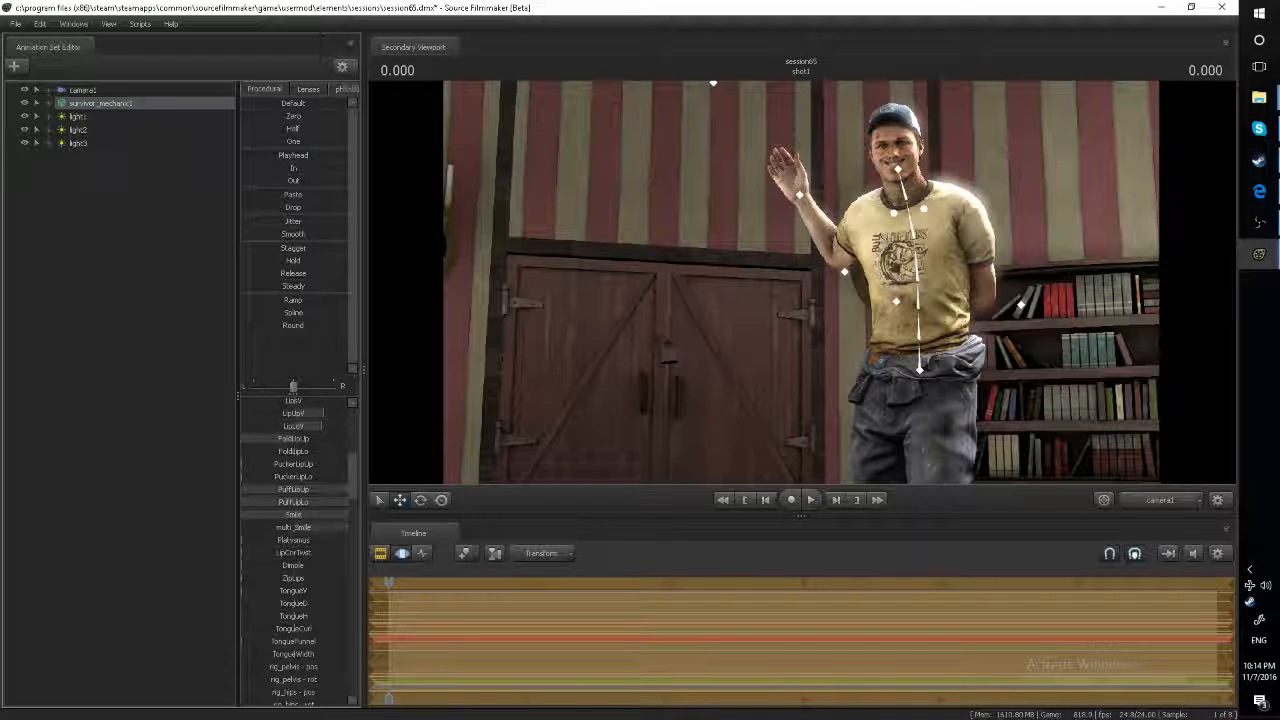
pyautogui.scroll(2, 325, 460)
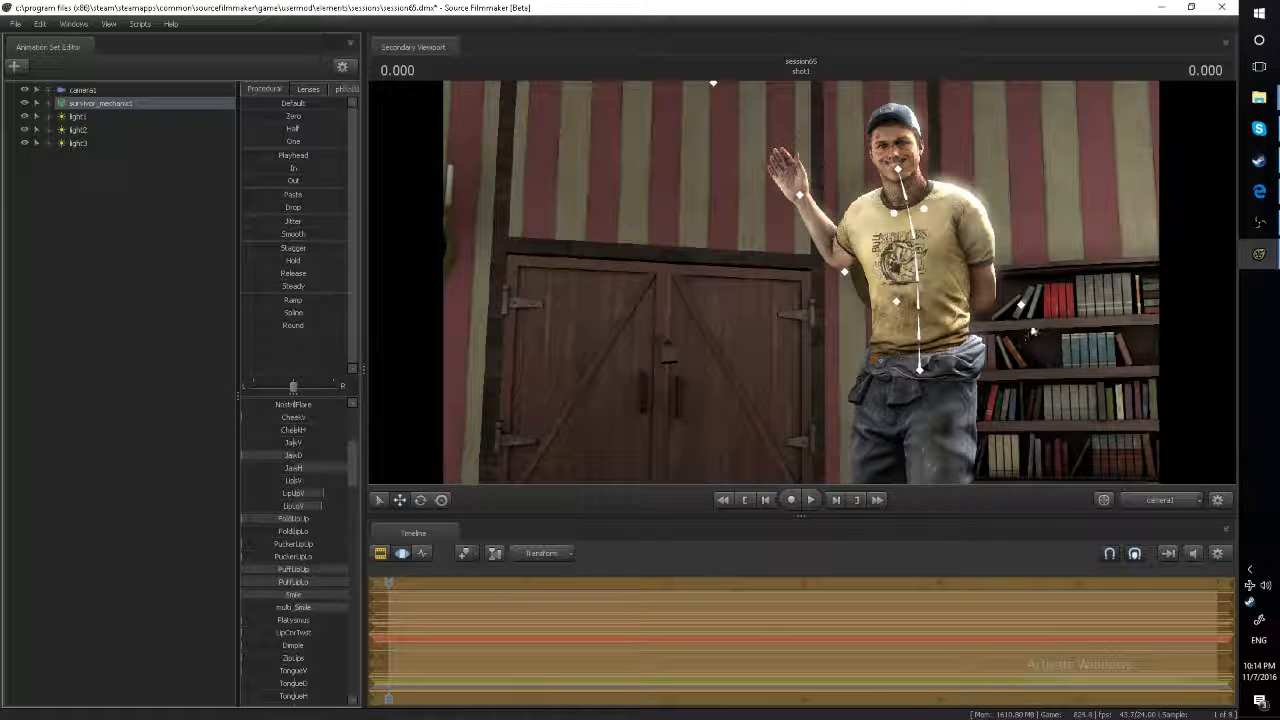
pyautogui.click(100, 278)
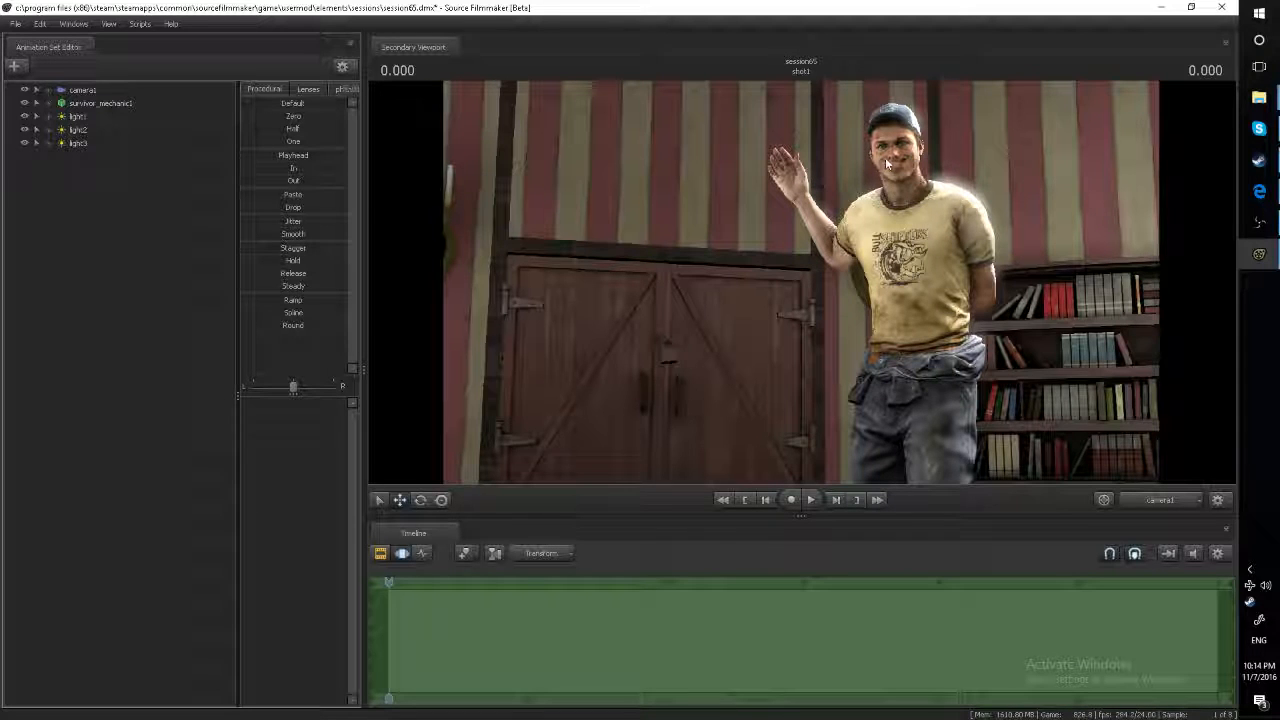
# Step: Adjust camera1's focalDistance to the mechanic and raise its aperture to blur the background
pyautogui.click(82, 91)
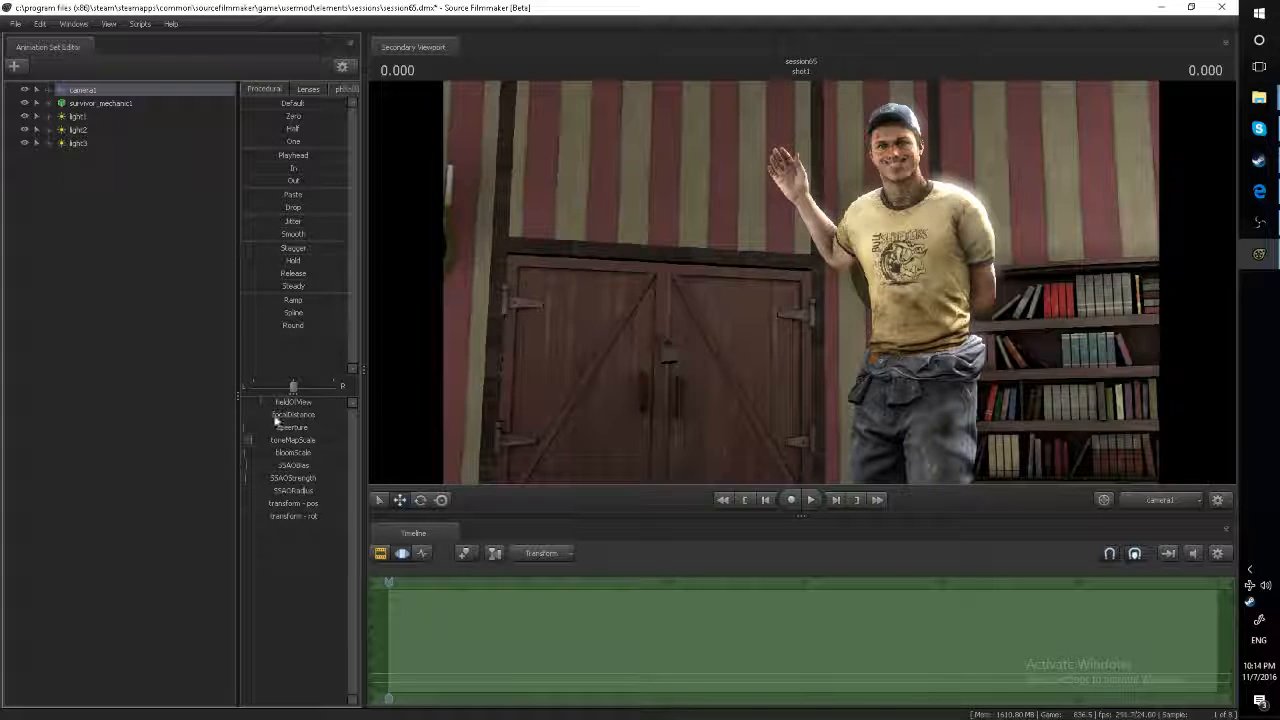
pyautogui.moveTo(277, 418); pyautogui.dragTo(322, 420)
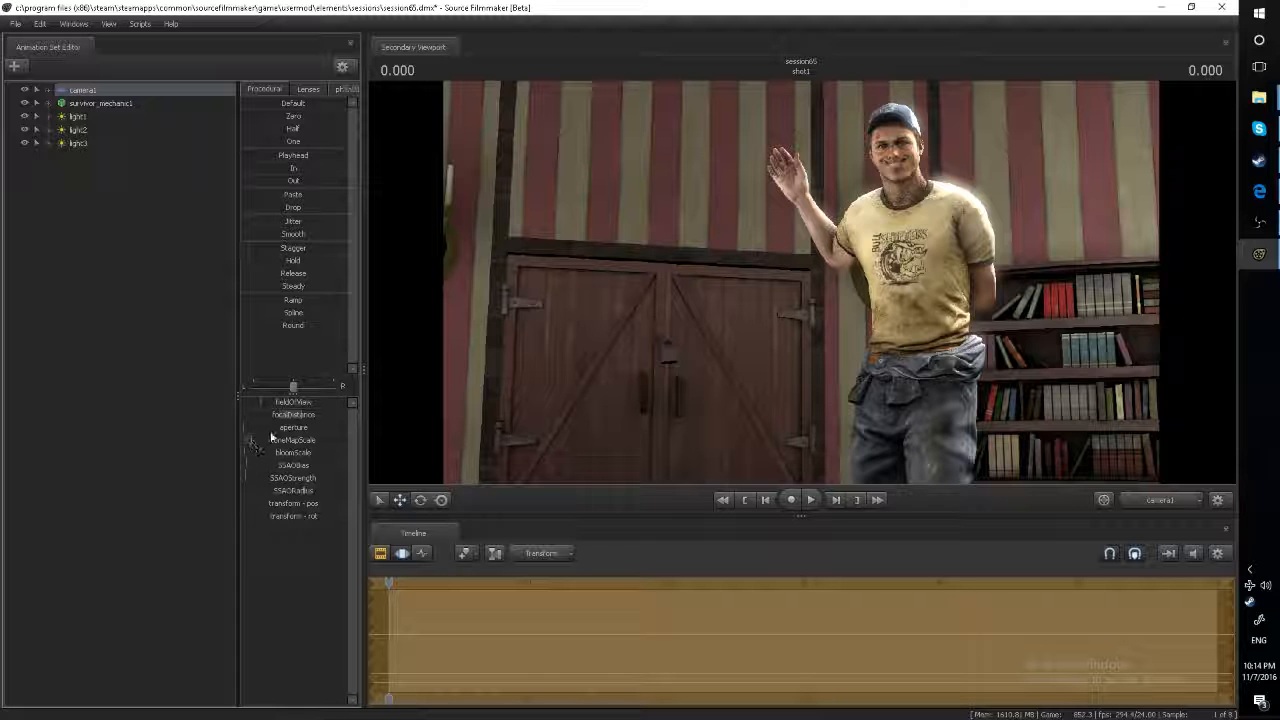
pyautogui.moveTo(293, 414)
pyautogui.mouseDown()
pyautogui.moveTo(273, 430)
pyautogui.moveTo(293, 428)
pyautogui.mouseUp()
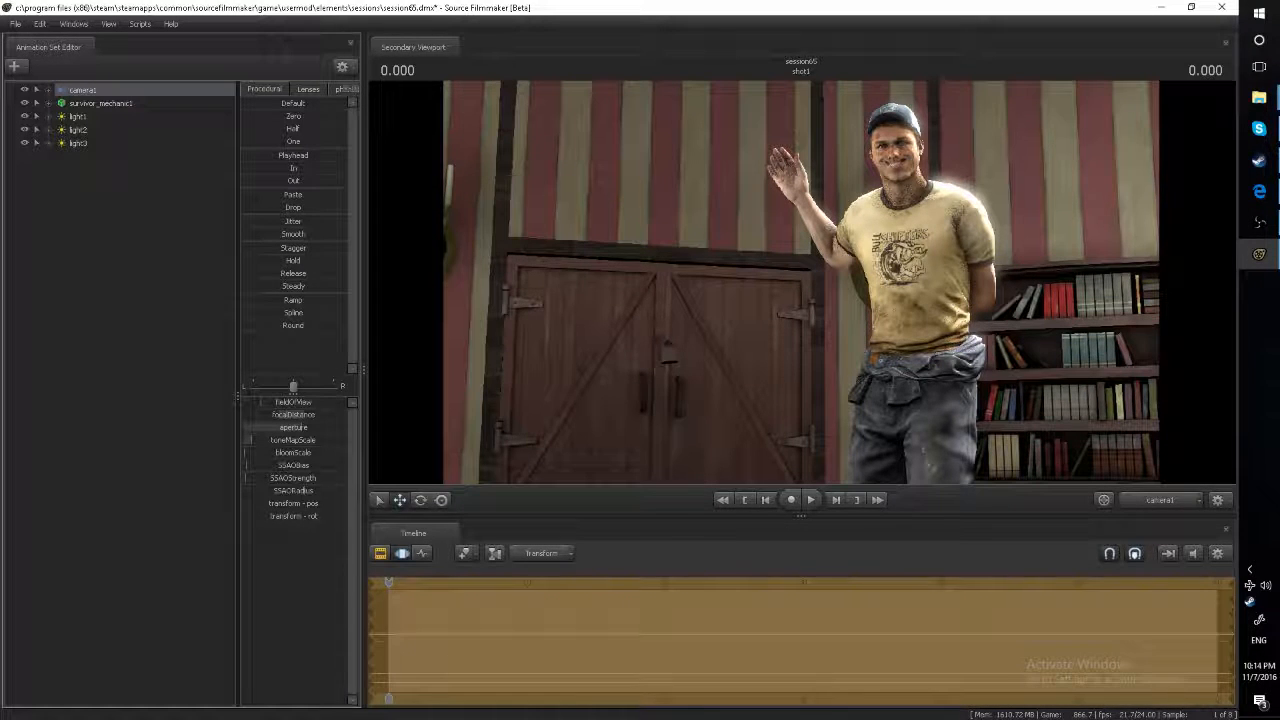
# Step: Check the depth of field on the doors and bookshelf in the Clip Editor and return to the Motion Editor
pyautogui.click(388, 554)
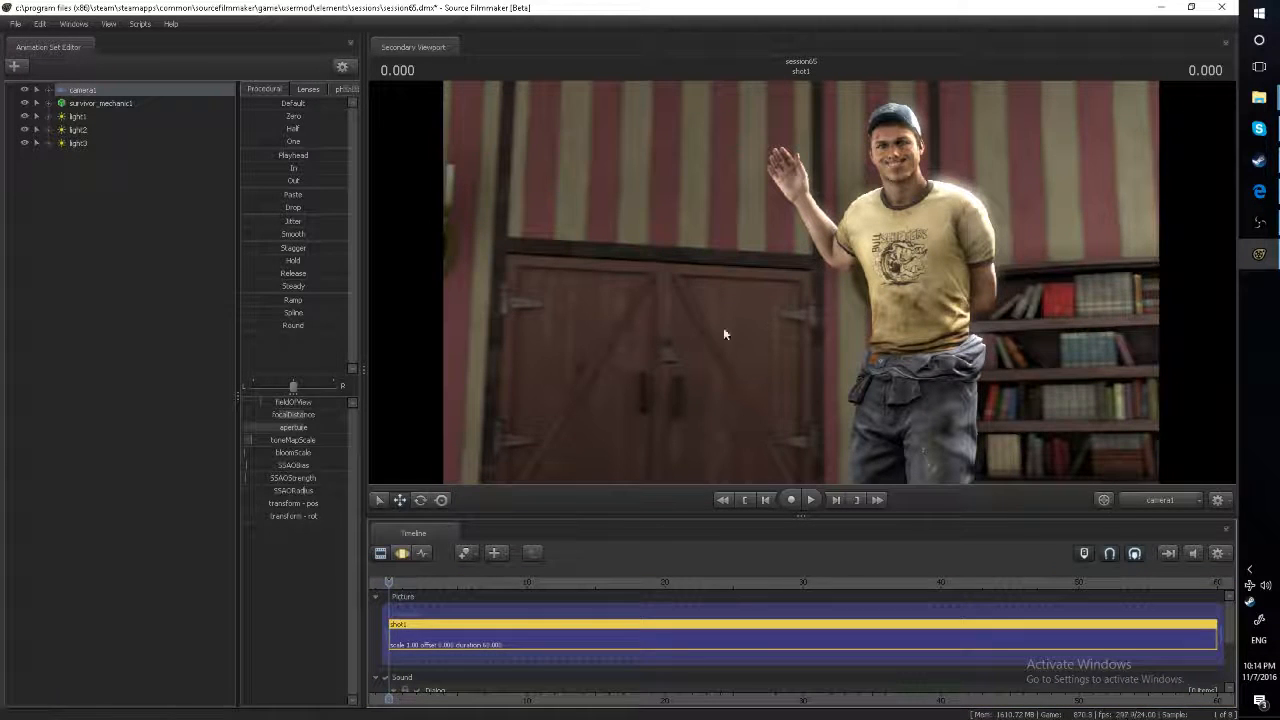
pyautogui.click(402, 553)
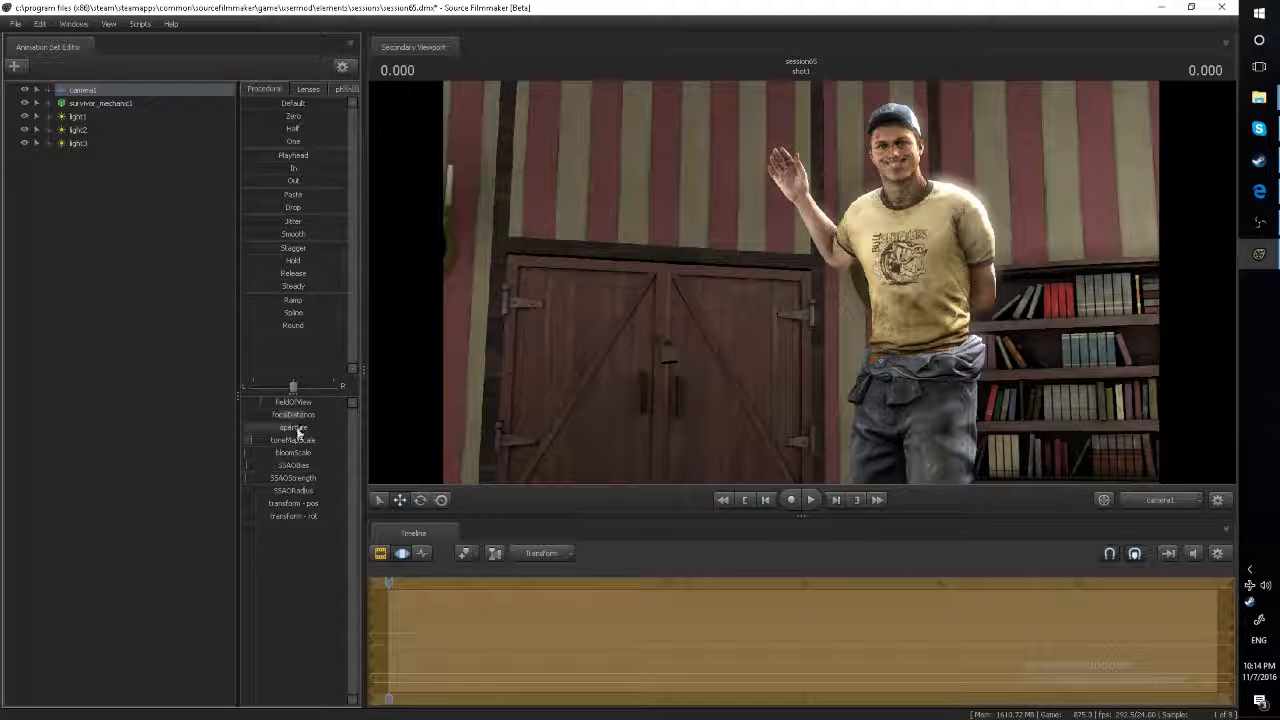
pyautogui.click(382, 555)
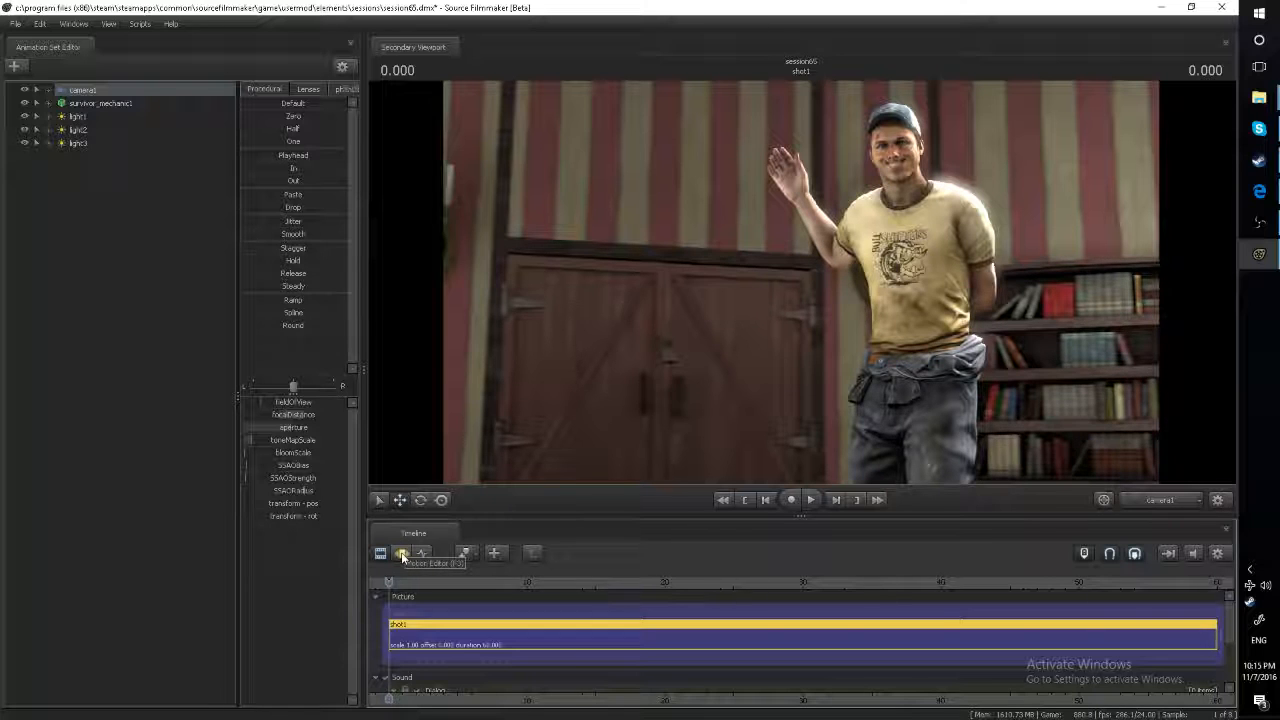
pyautogui.click(403, 556)
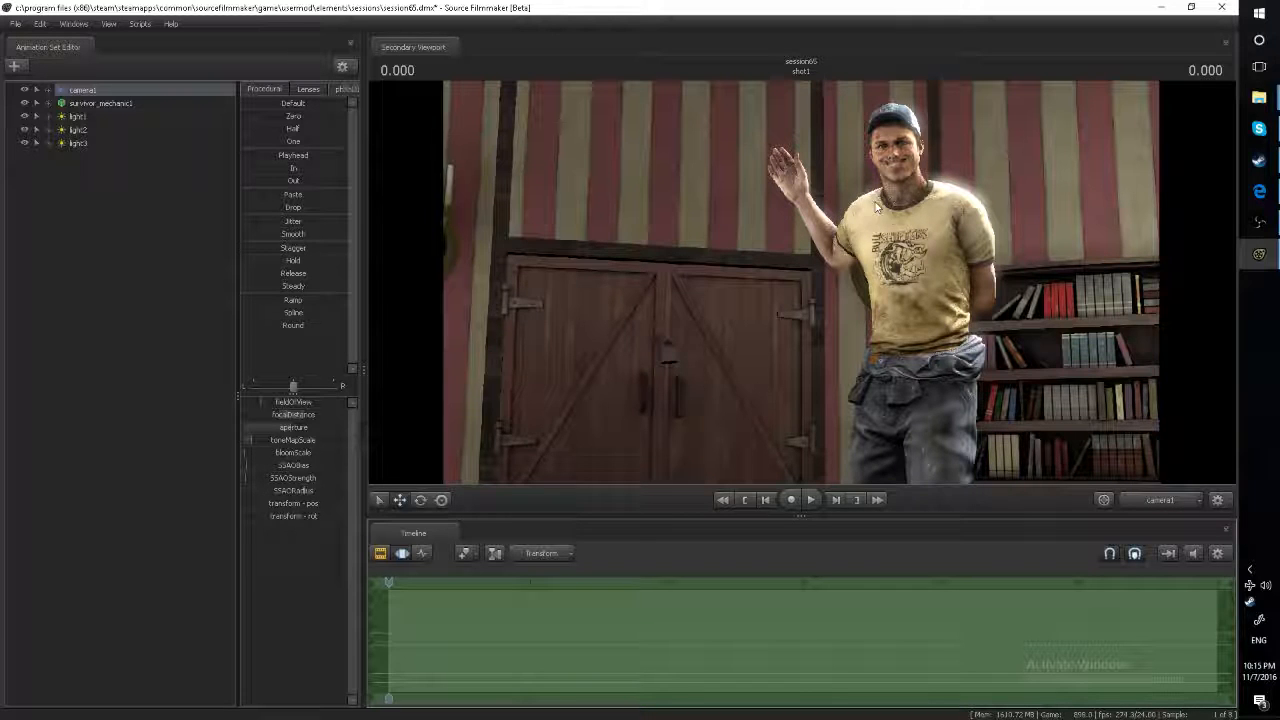
# Step: Raise camera1's SSAOStrength and SSAORadius, and darken the shot by lowering toneMapScale
pyautogui.click(266, 463)
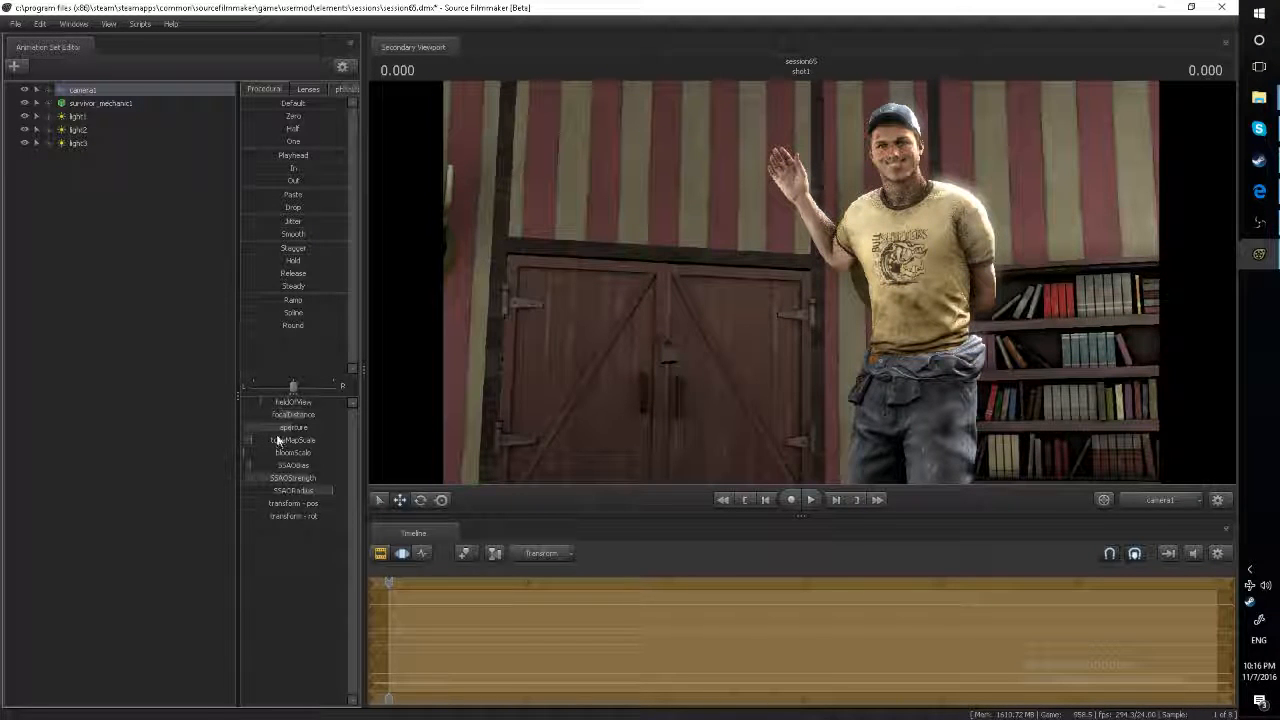
pyautogui.moveTo(279, 441); pyautogui.dragTo(269, 442)
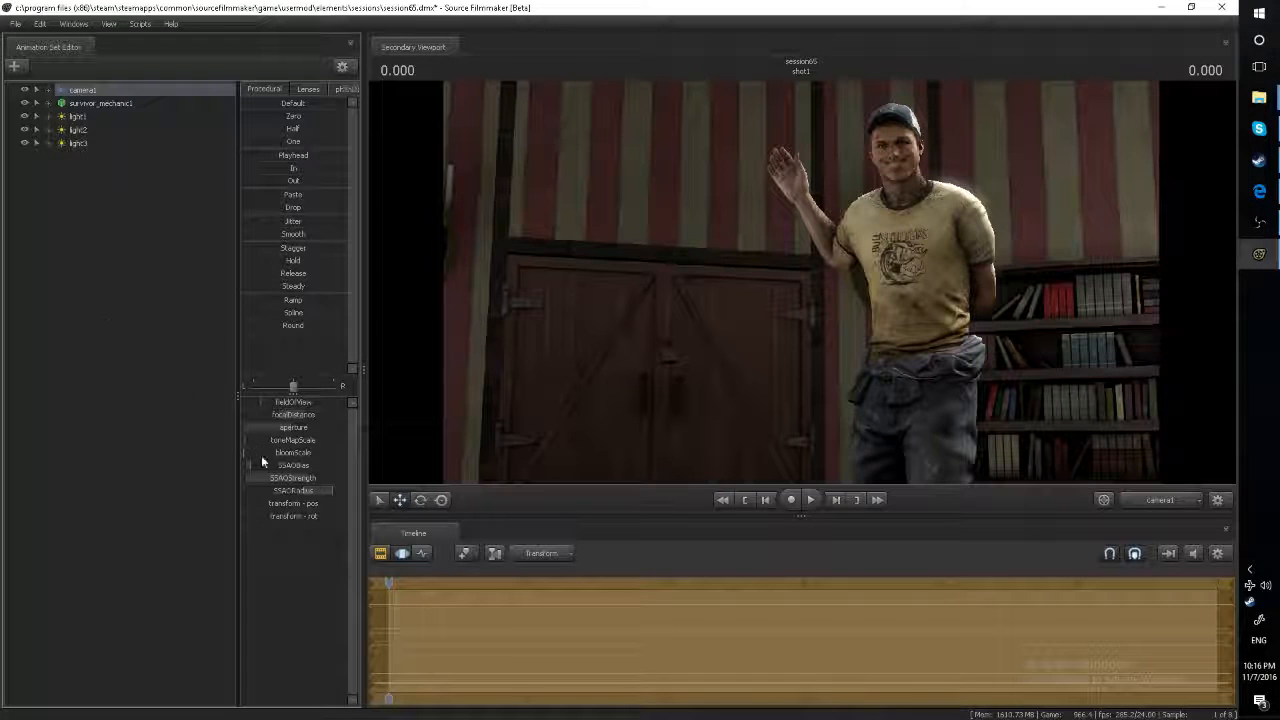
# Step: Adjust the intensity of the scene's lights, light1 to light3, to brighten the mechanic, and clear the selection
pyautogui.click(78, 116)
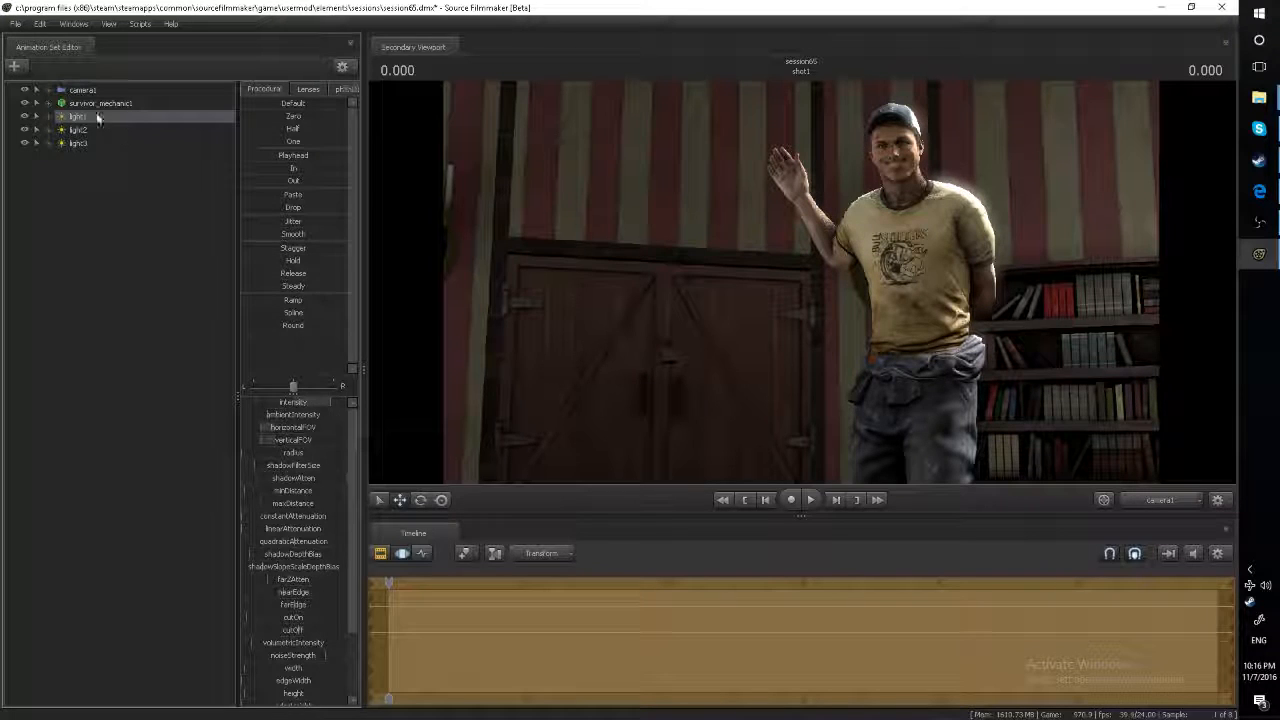
pyautogui.click(78, 130)
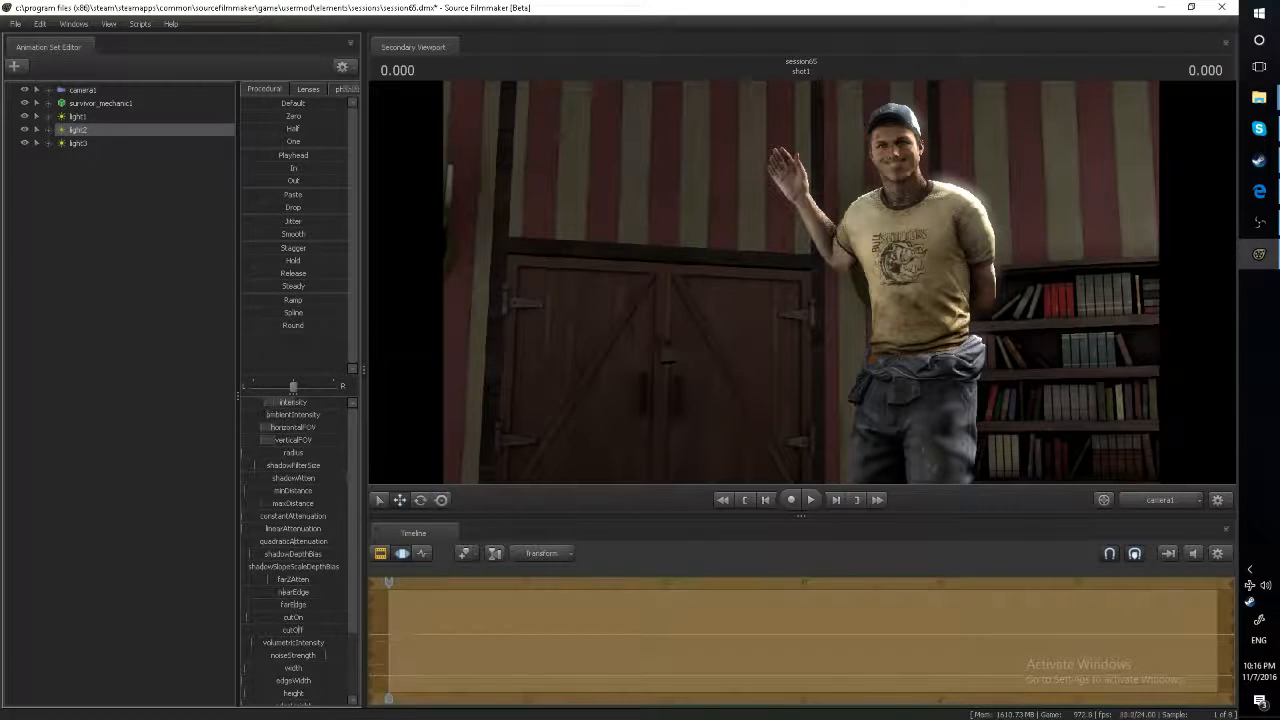
pyautogui.click(78, 143)
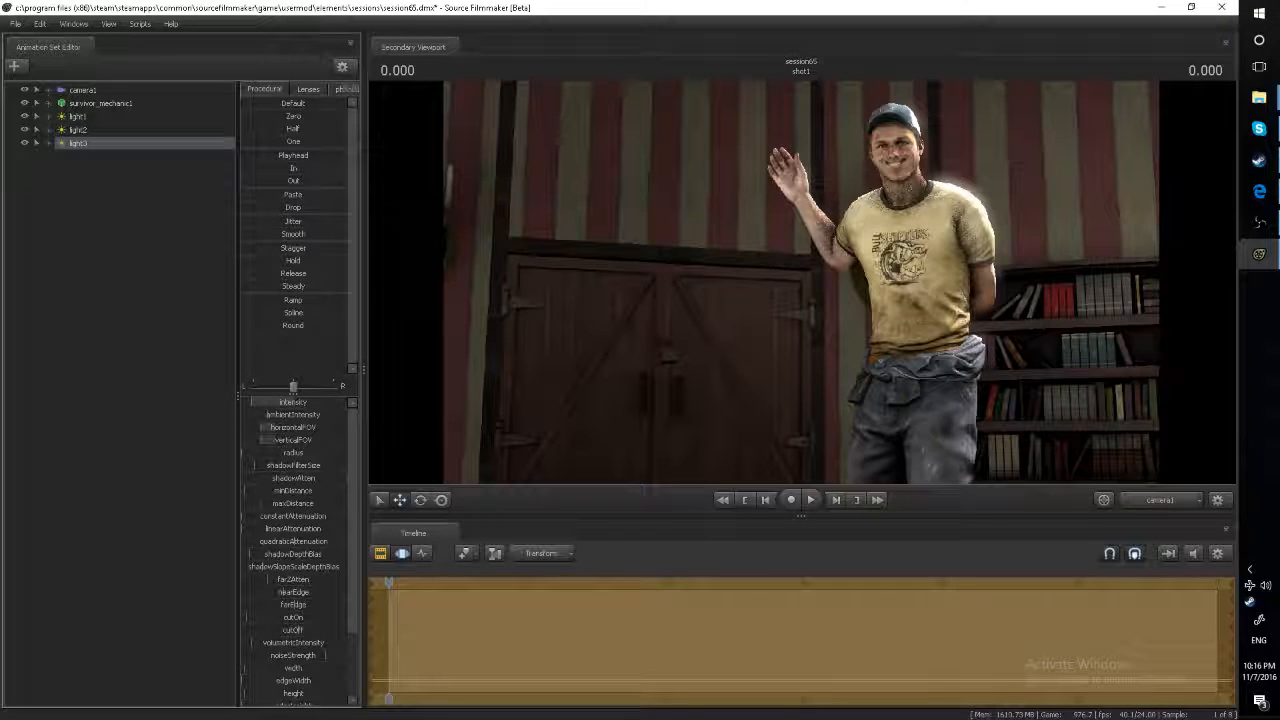
pyautogui.click(78, 130)
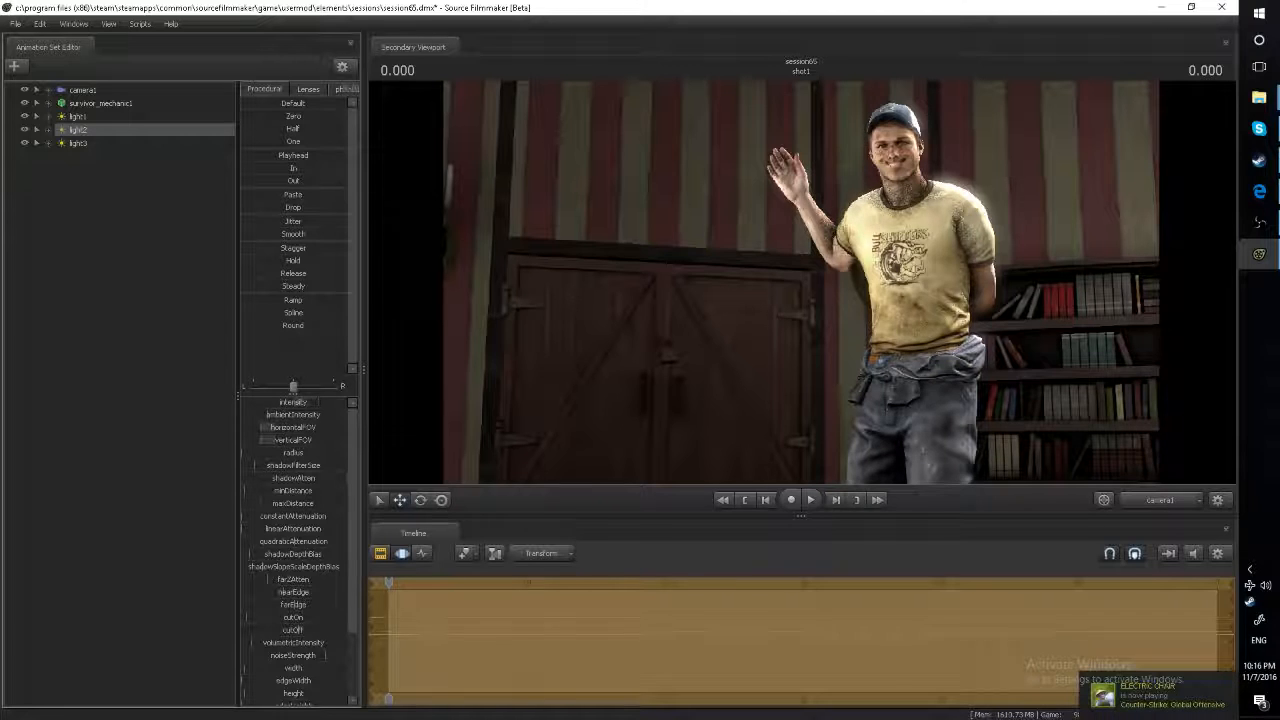
pyautogui.click(96, 145)
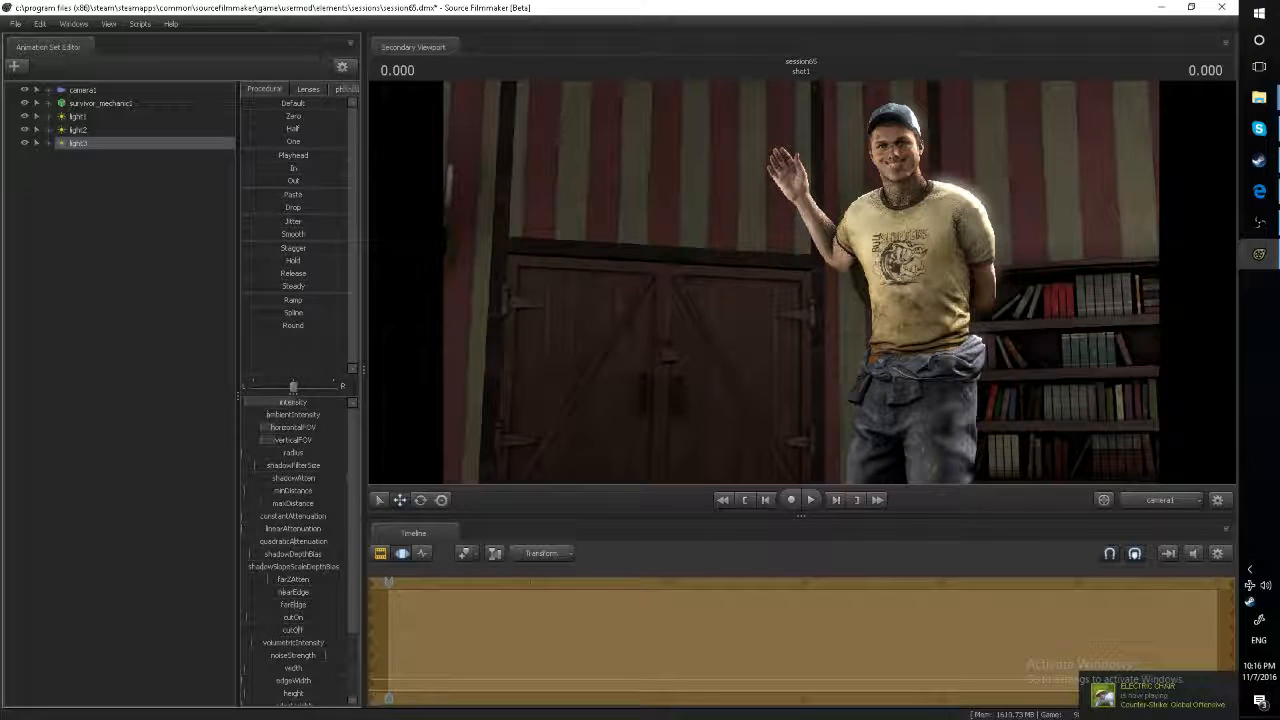
pyautogui.click(108, 240)
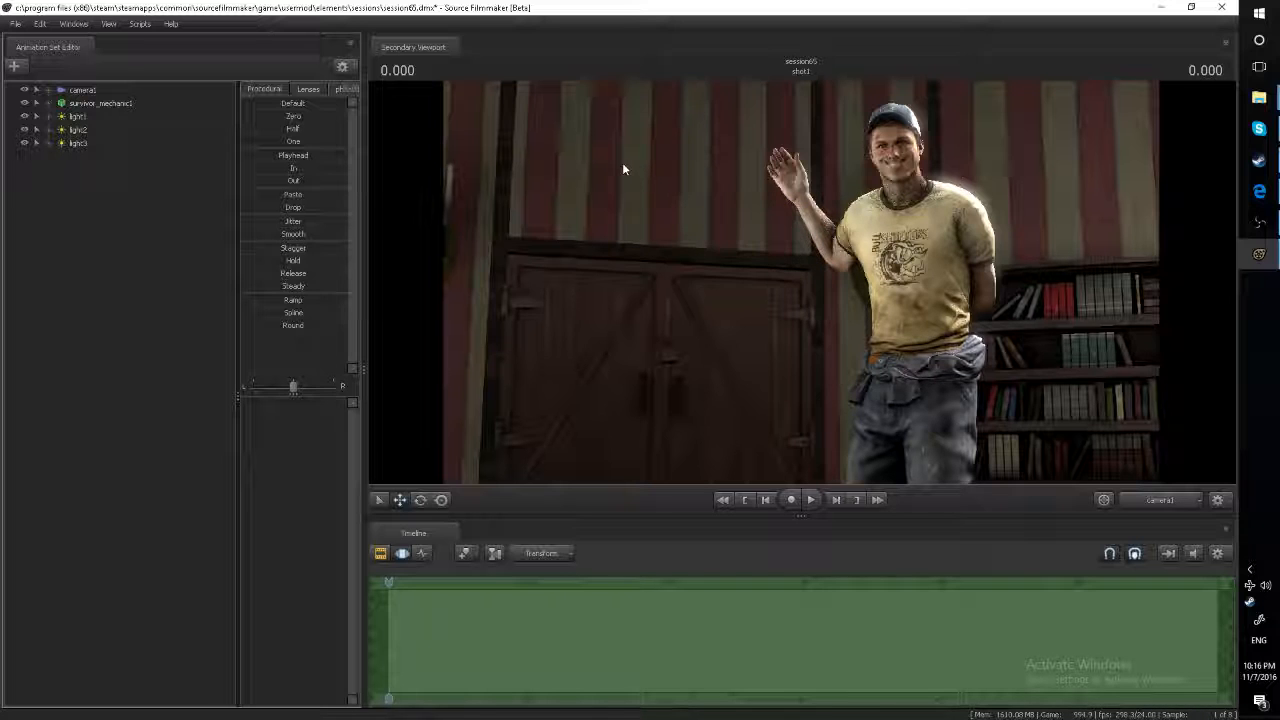
# Step: In the viewport's render settings, override the Depth Of Field samples to 32 and disable Motion Blur
pyautogui.rightClick(589, 205)
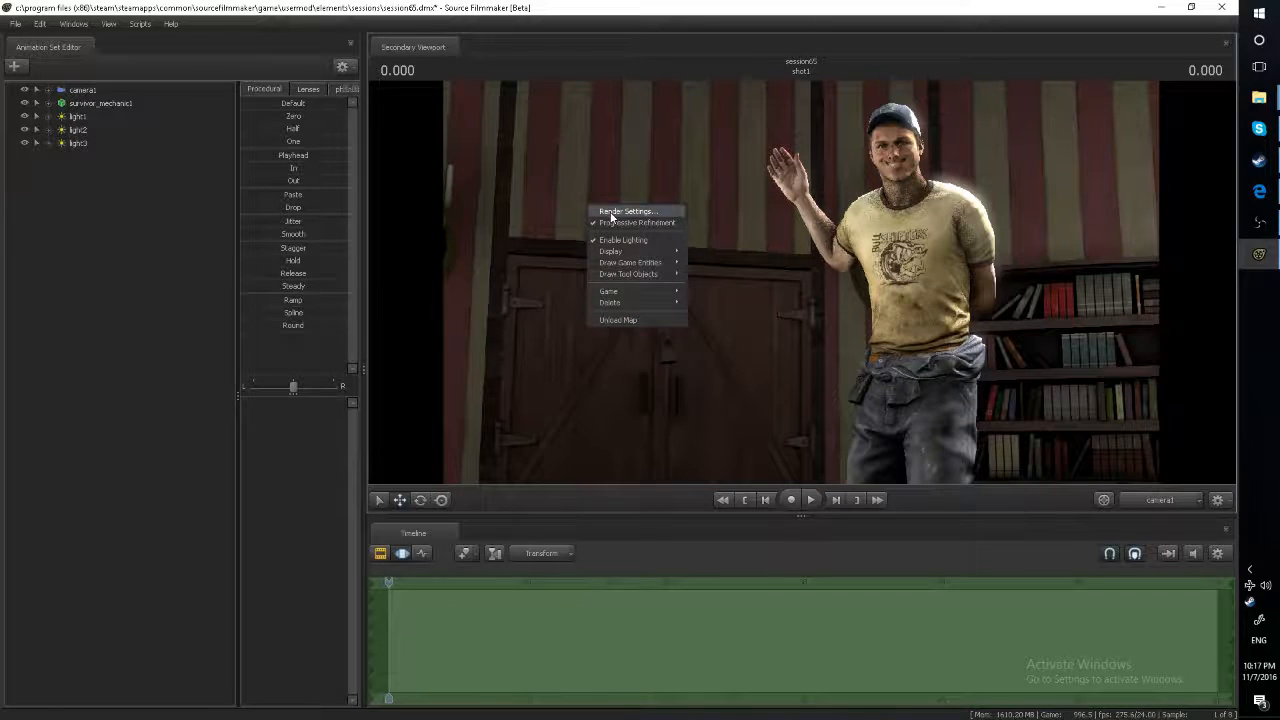
pyautogui.click(612, 213)
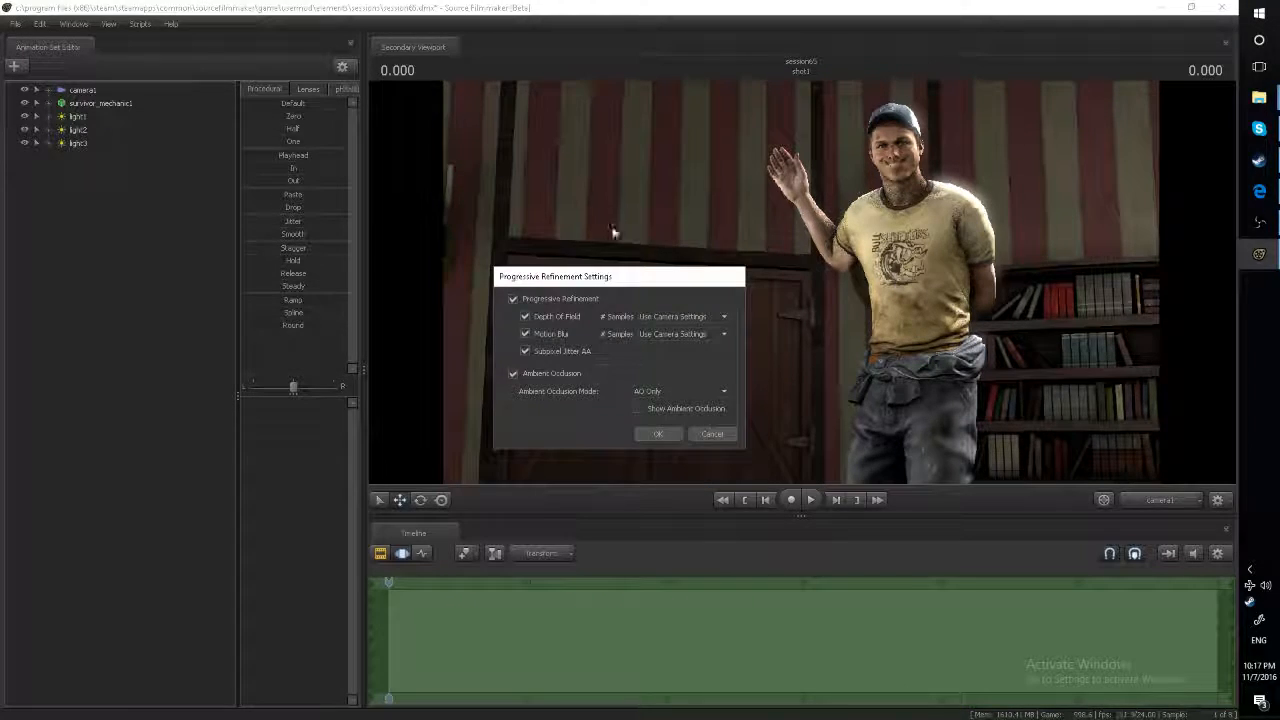
pyautogui.click(656, 316)
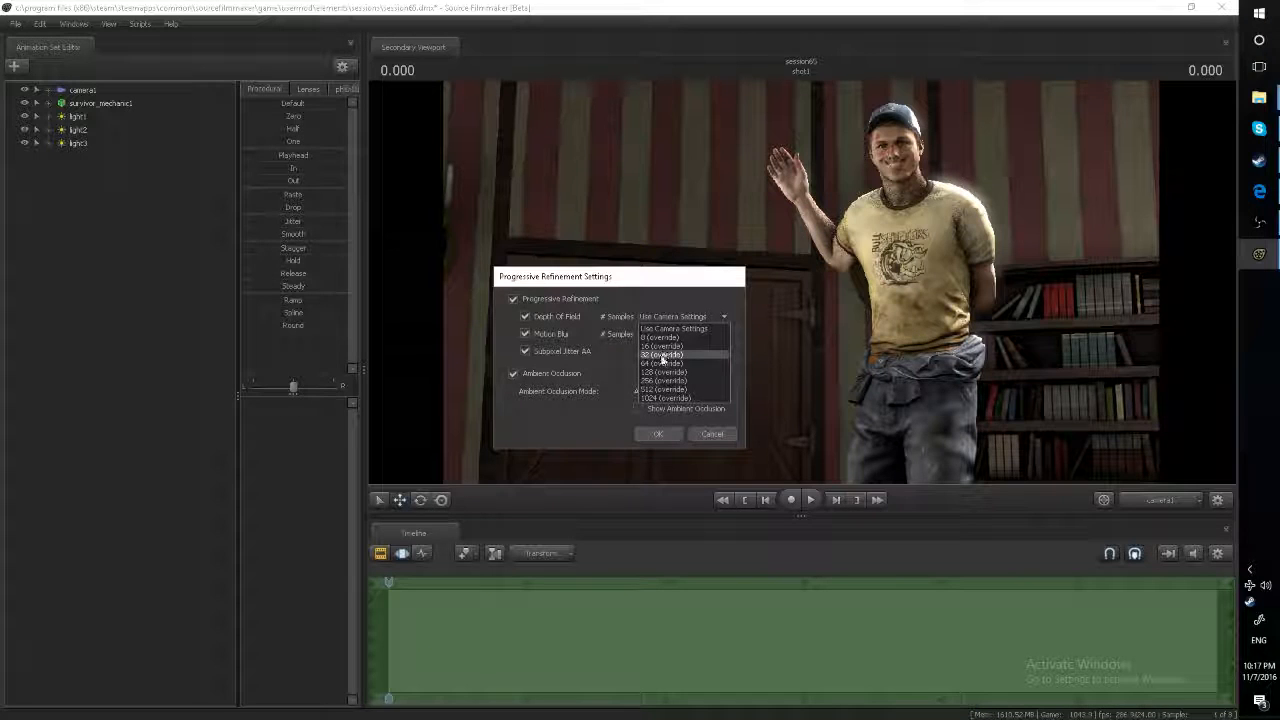
pyautogui.click(660, 354)
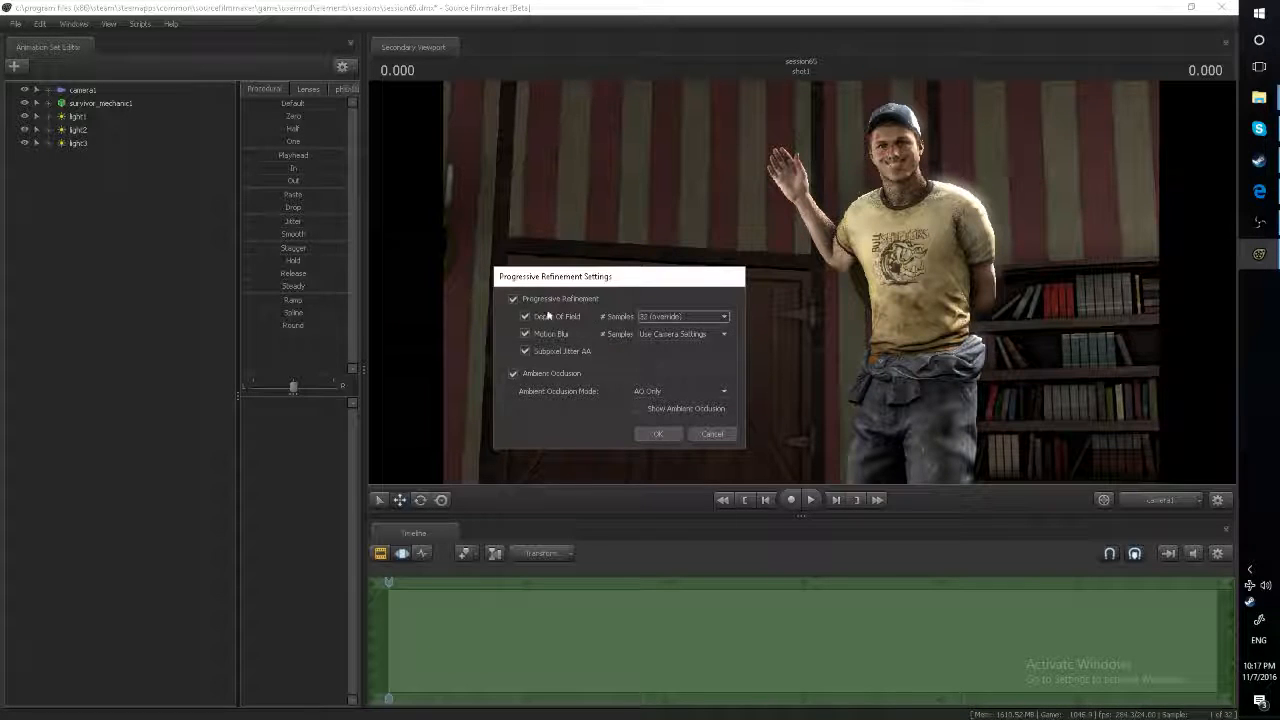
pyautogui.click(525, 334)
# Step: Compare the shot with Ambient Occlusion off and on, leaving it enabled
pyautogui.click(513, 374)
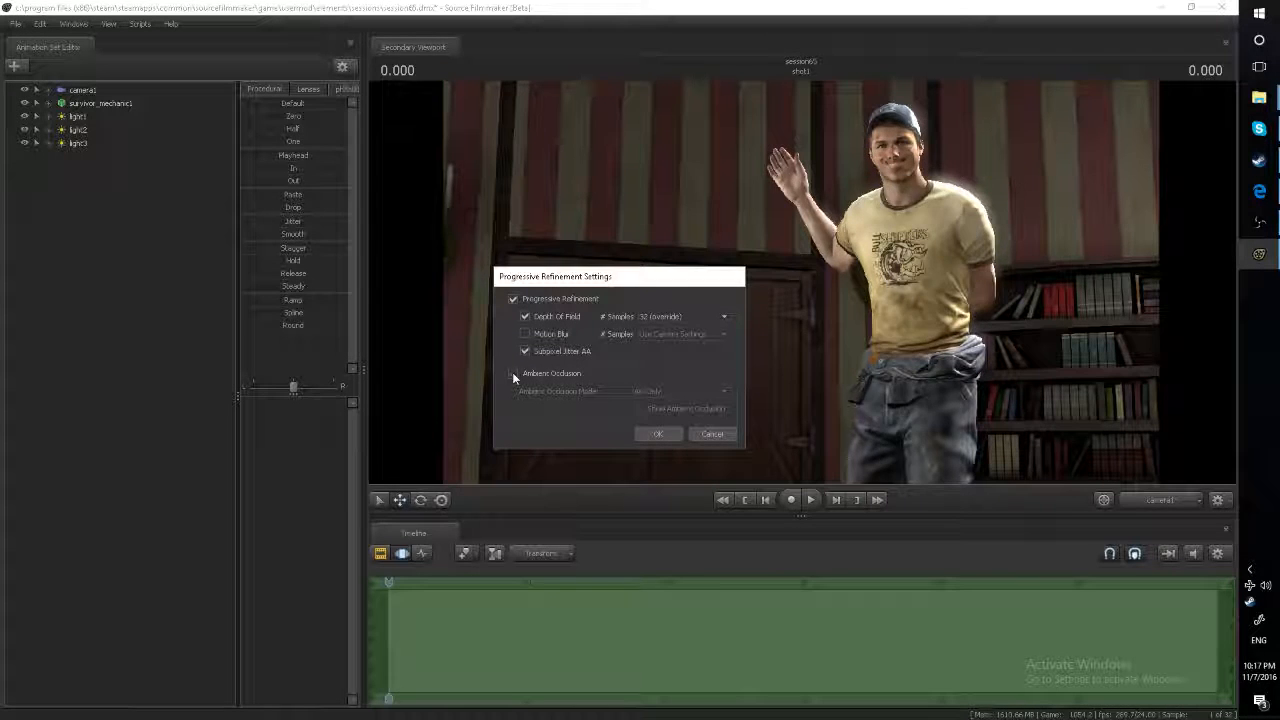
pyautogui.click(513, 373)
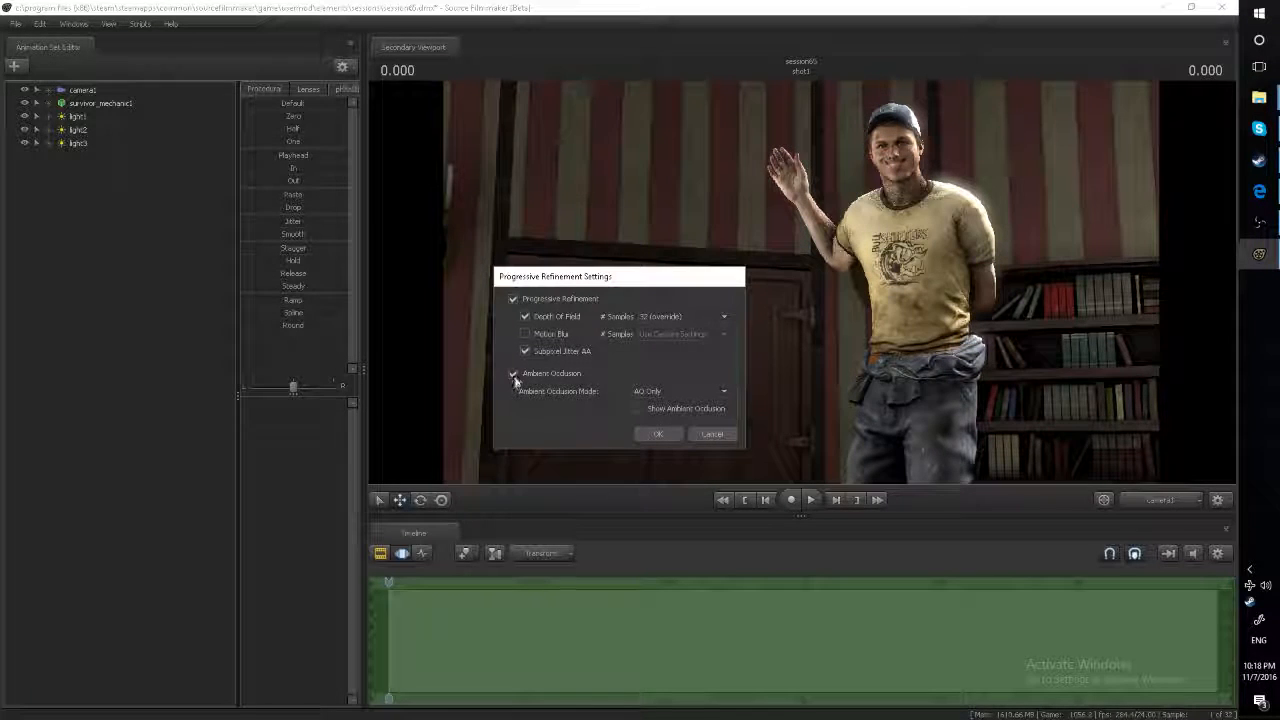
pyautogui.click(515, 373)
pyautogui.click(515, 373)
pyautogui.click(515, 373)
pyautogui.click(515, 373)
pyautogui.click(515, 373)
pyautogui.click(515, 373)
pyautogui.click(515, 373)
pyautogui.click(515, 373)
# Step: Try the Outline Only and AO & Outline ambient occlusion modes and return to AO Only
pyautogui.click(665, 391)
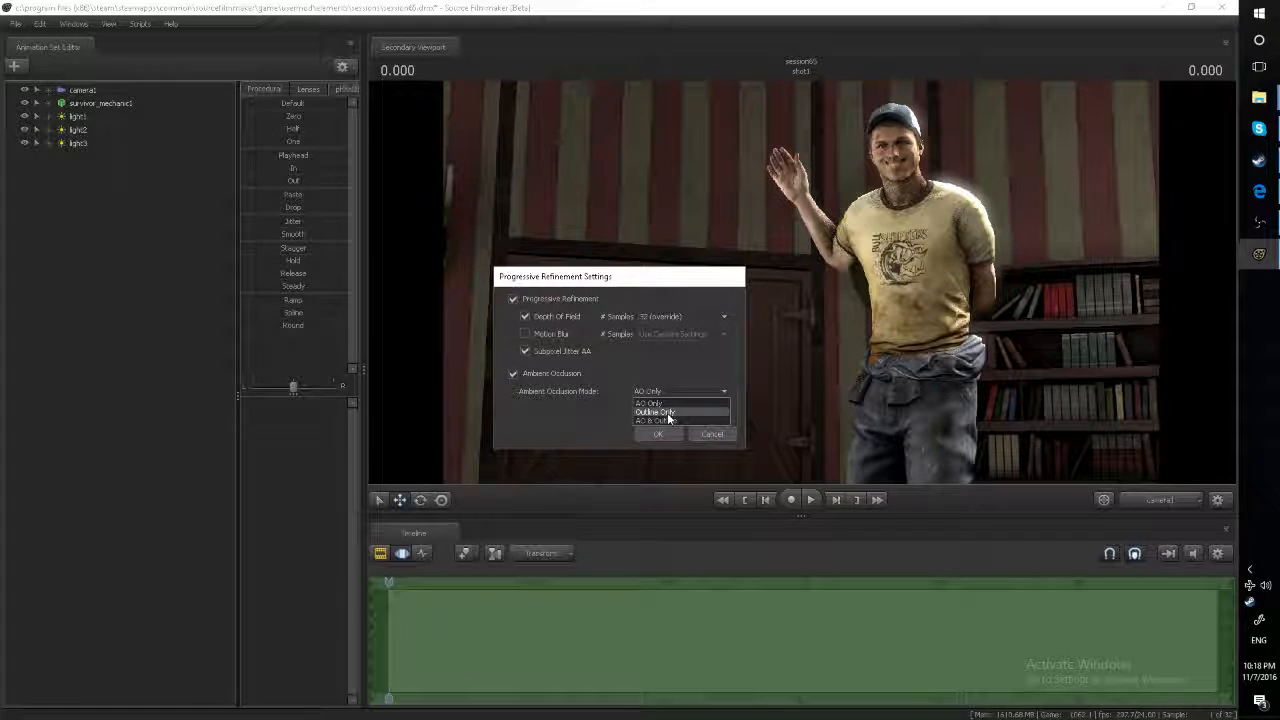
pyautogui.click(668, 413)
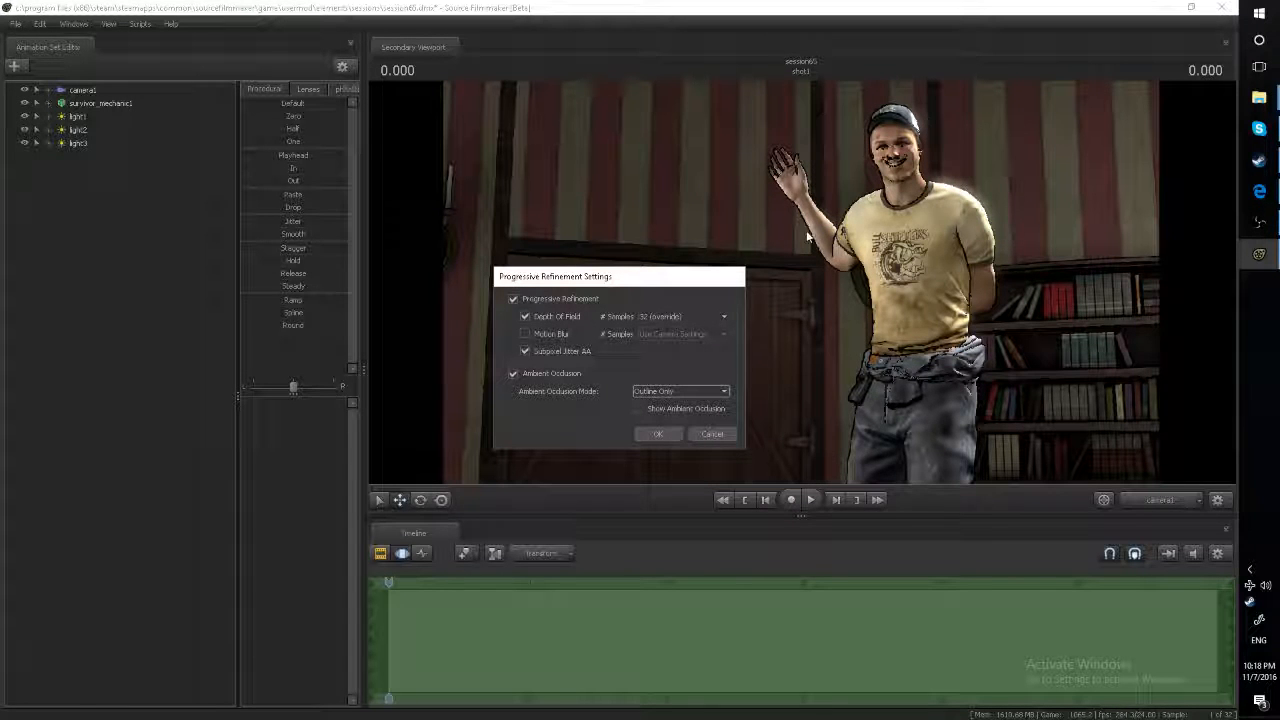
pyautogui.click(723, 391)
pyautogui.click(677, 420)
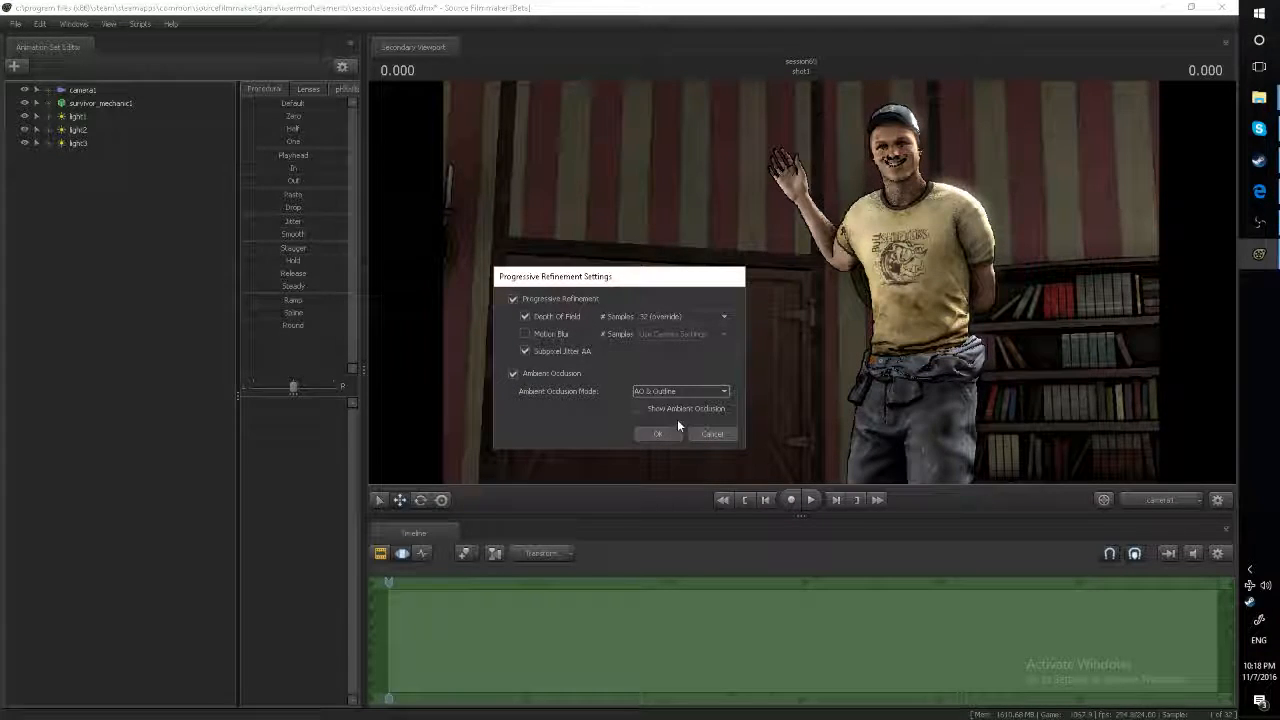
pyautogui.click(670, 392)
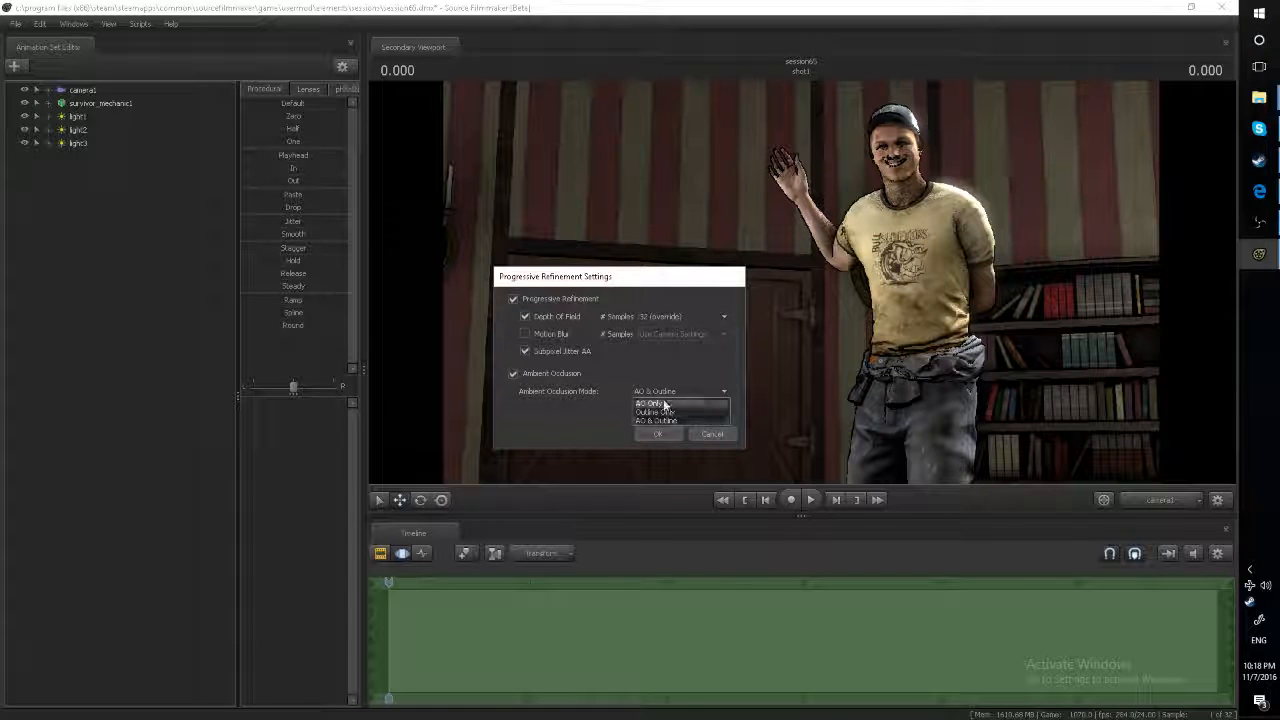
pyautogui.click(660, 403)
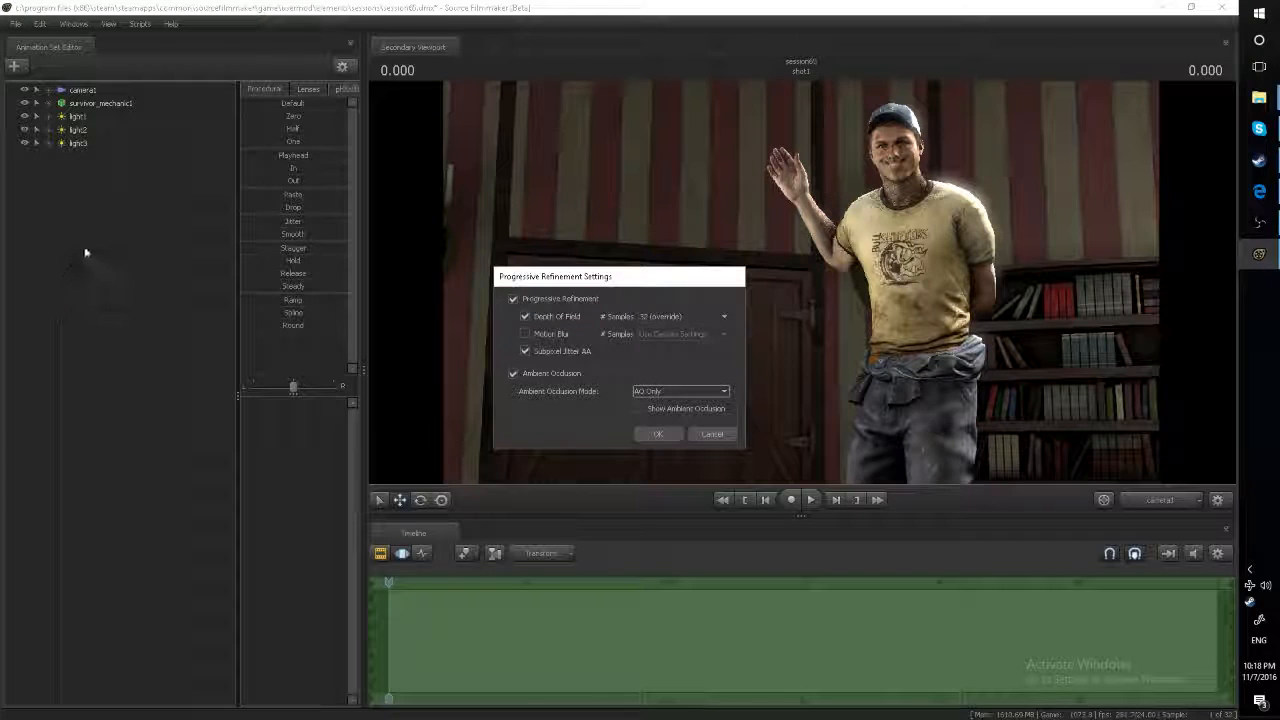
# Step: Apply the progressive refinement settings, check the shot in the Clip Editor and return to the Motion Editor
pyautogui.click(664, 434)
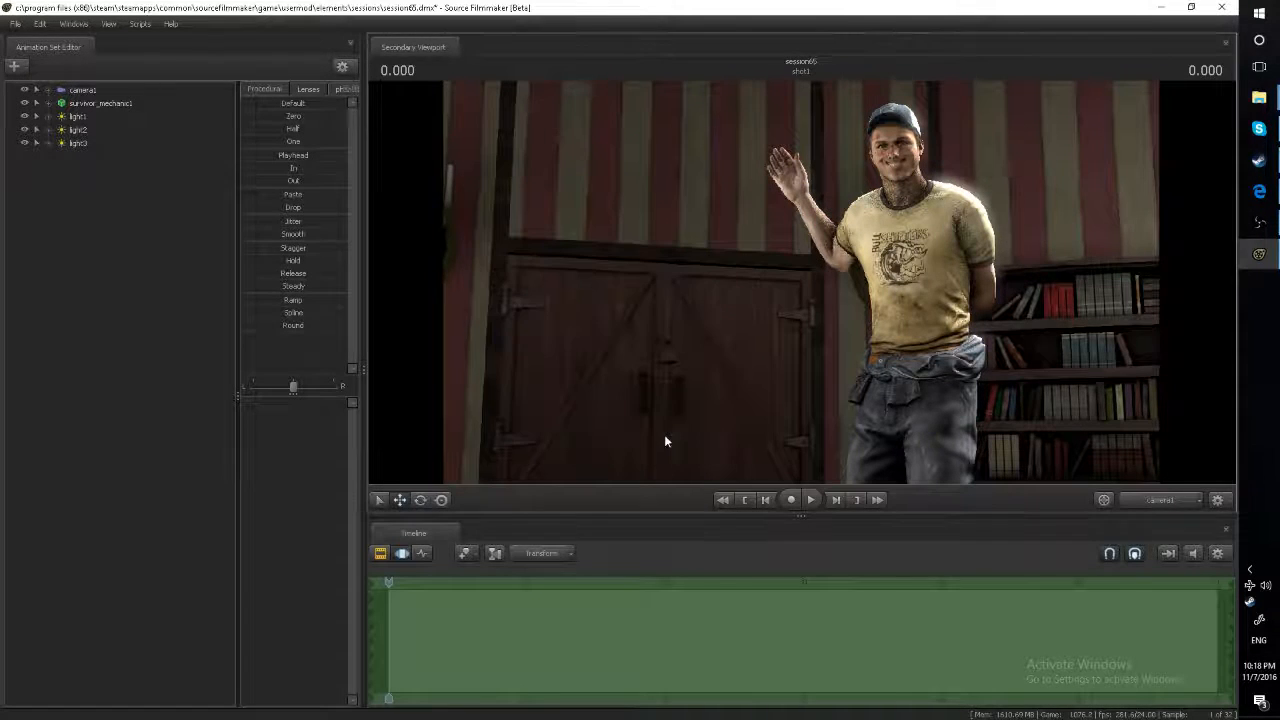
pyautogui.click(118, 389)
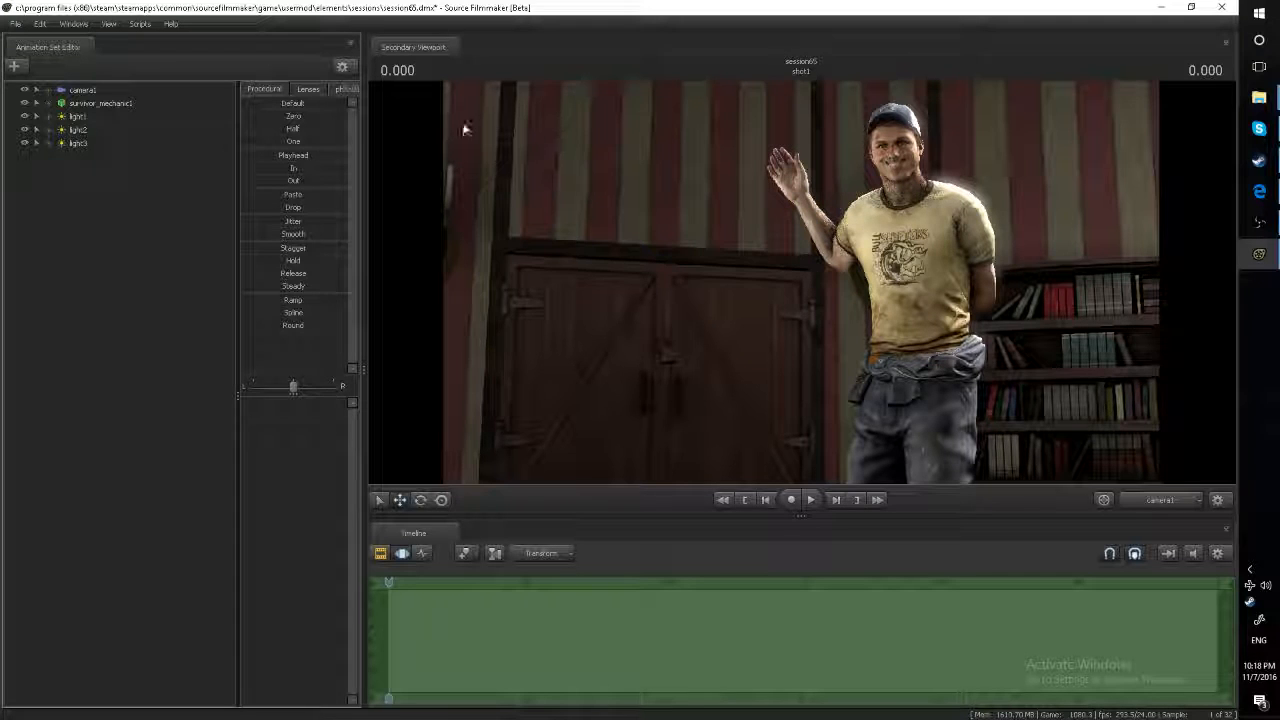
pyautogui.click(380, 554)
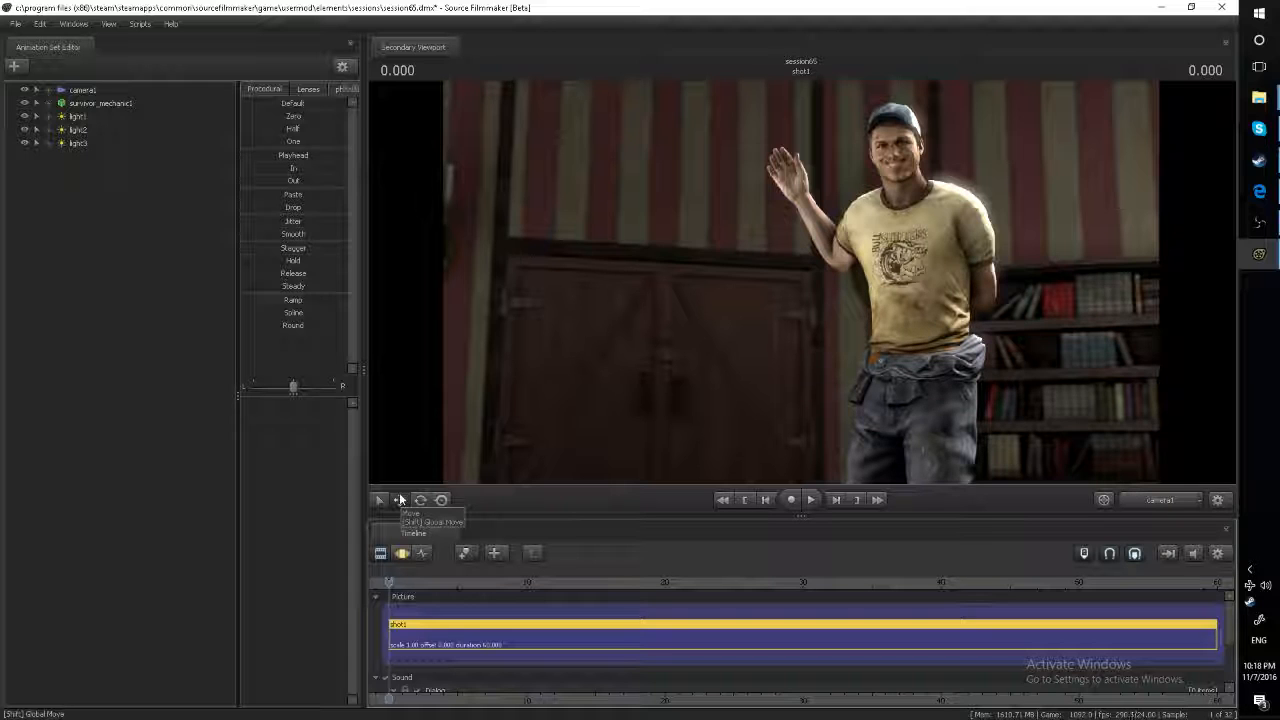
pyautogui.click(402, 553)
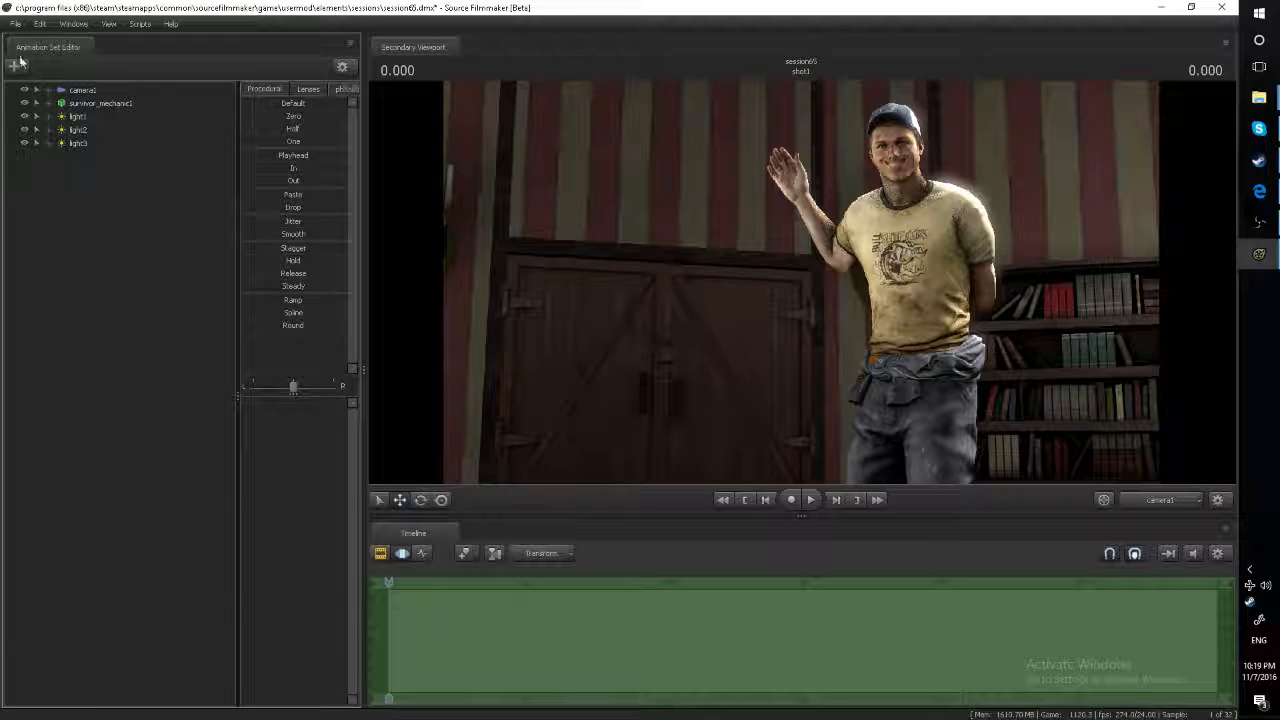
# Step: Start a poster export of the shot, continuing without saving the session
pyautogui.click(16, 24)
pyautogui.moveTo(56, 159)
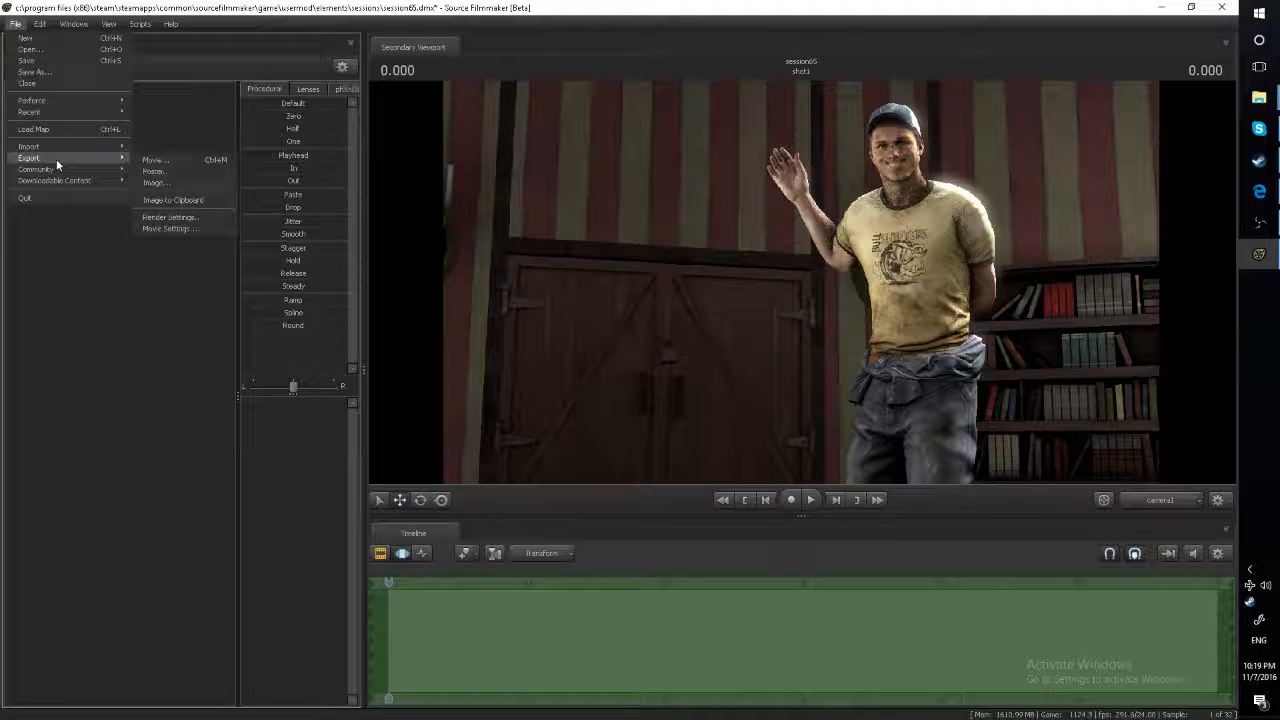
pyautogui.click(175, 172)
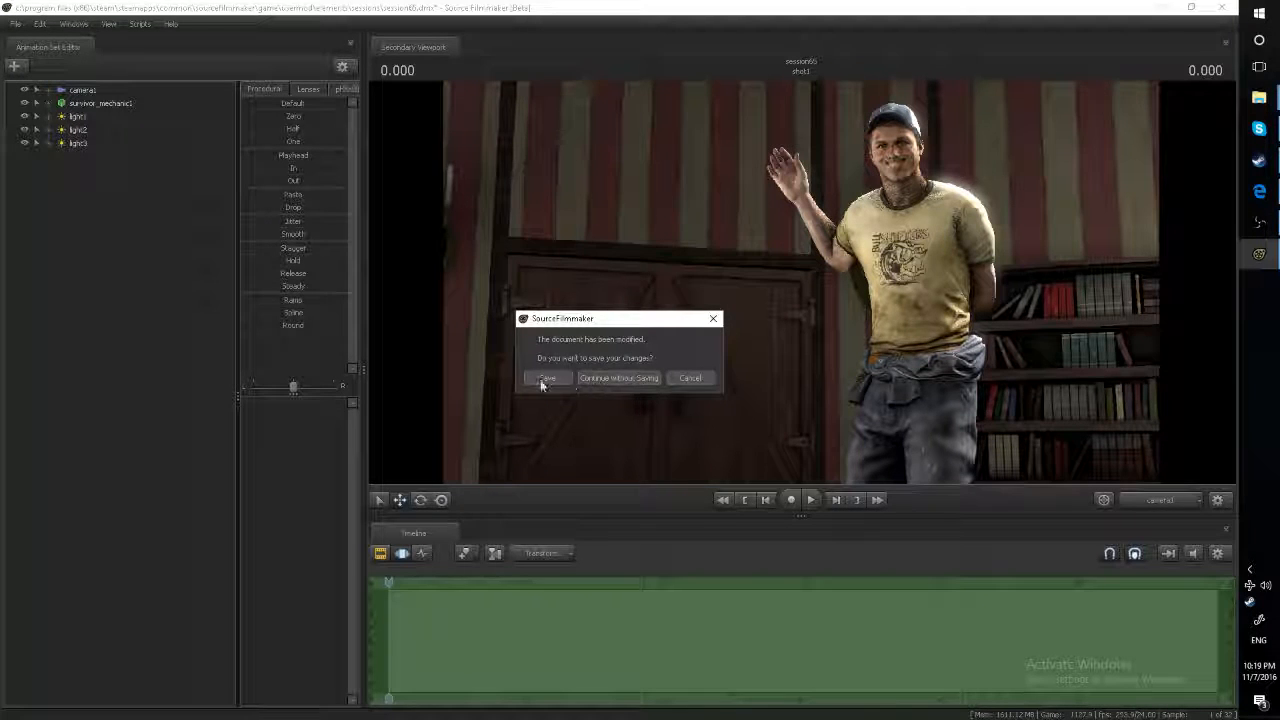
pyautogui.click(602, 378)
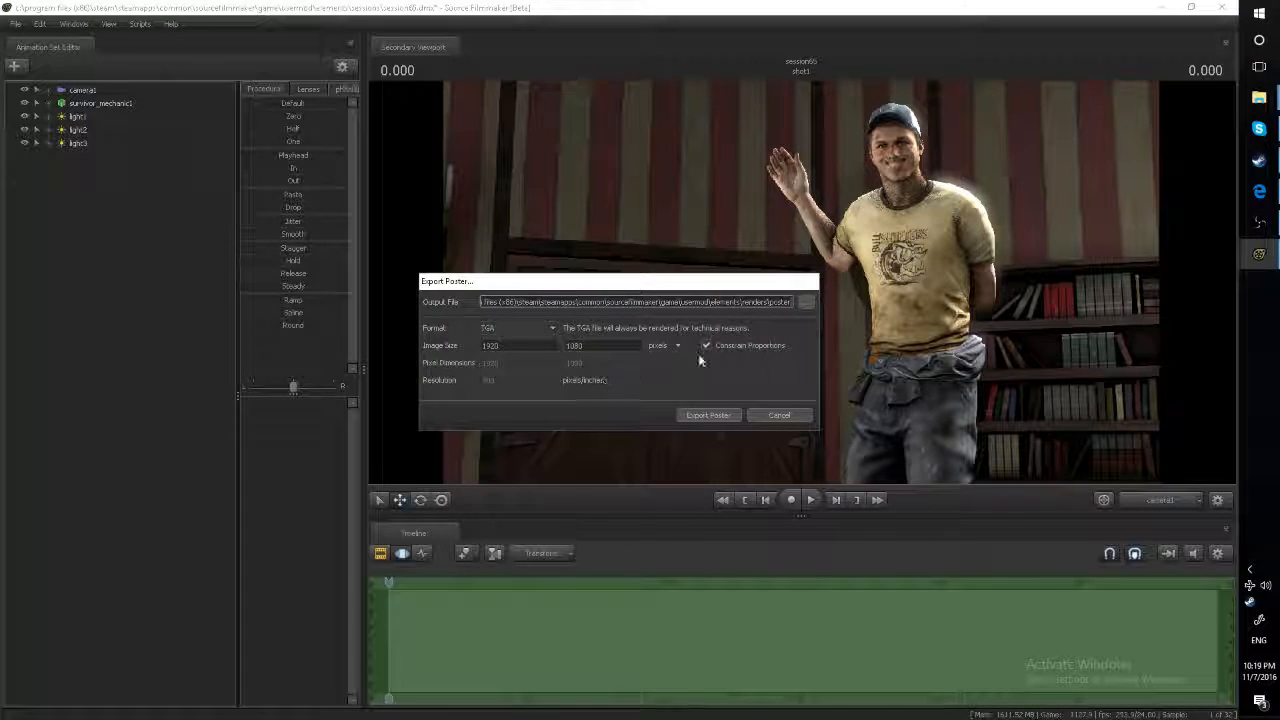
# Step: Set the poster's output file to "Video poster" in the Desktop folder
pyautogui.click(808, 305)
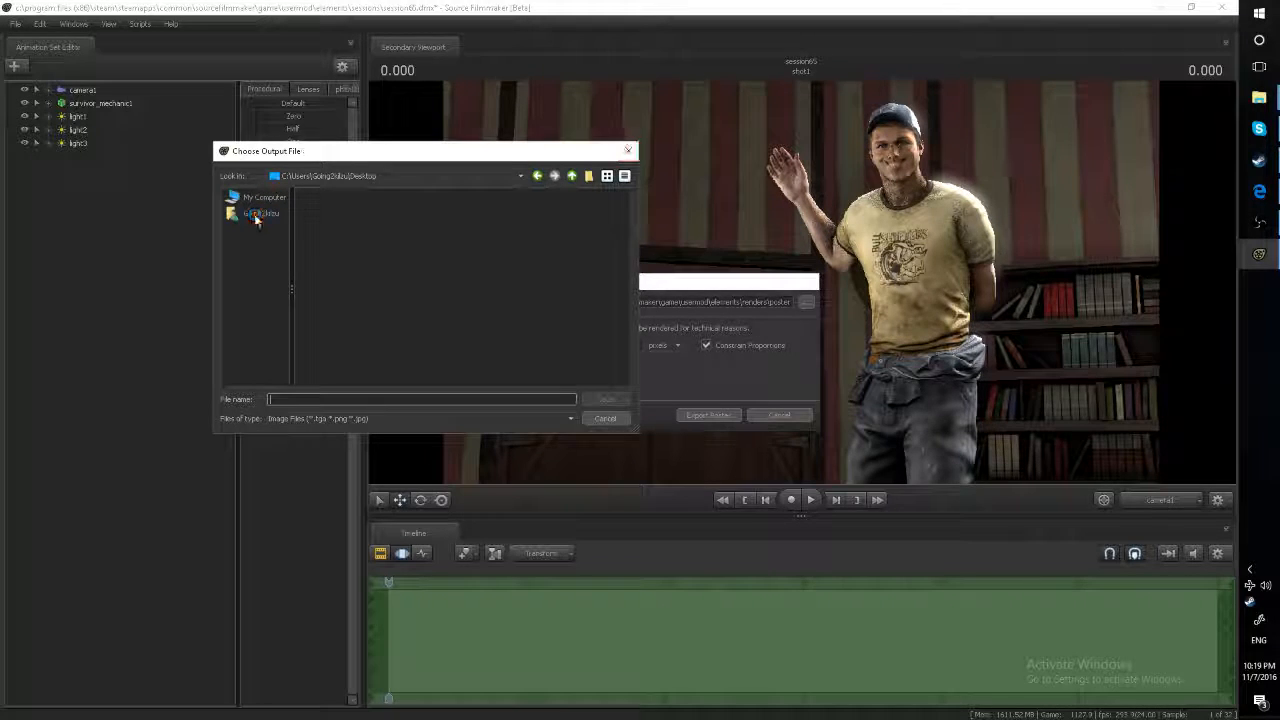
pyautogui.click(806, 302)
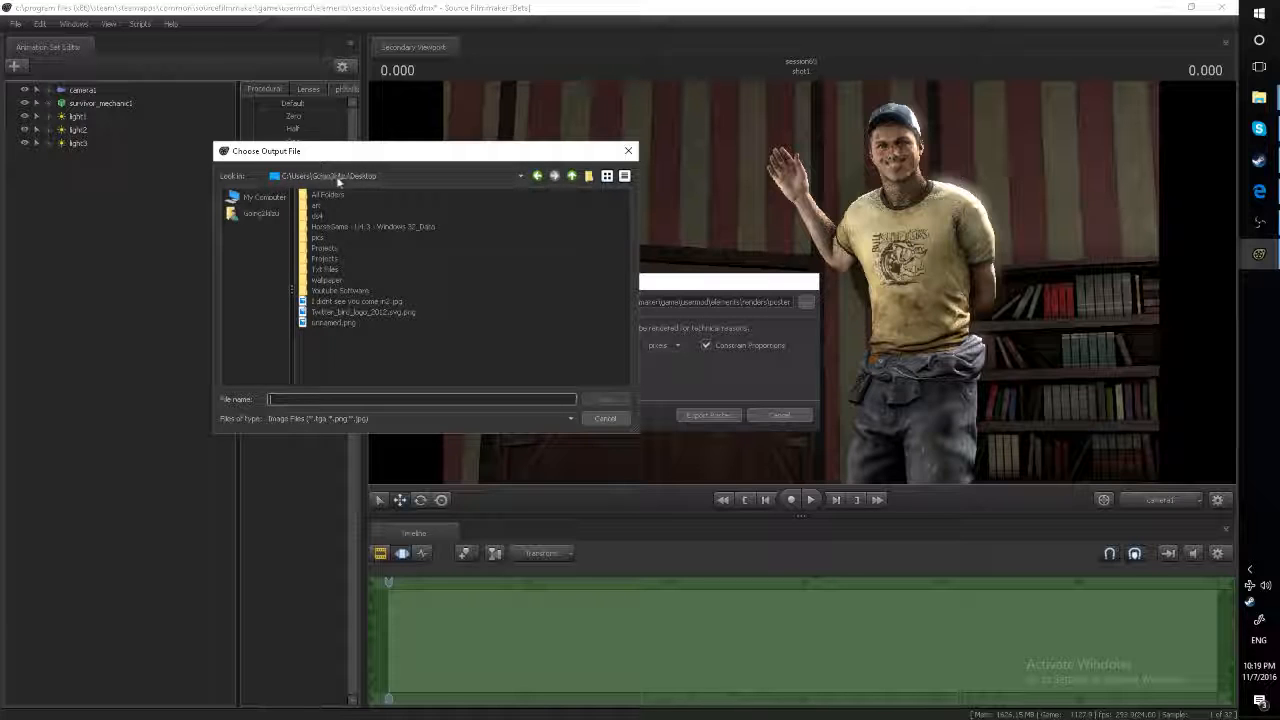
pyautogui.click(362, 398)
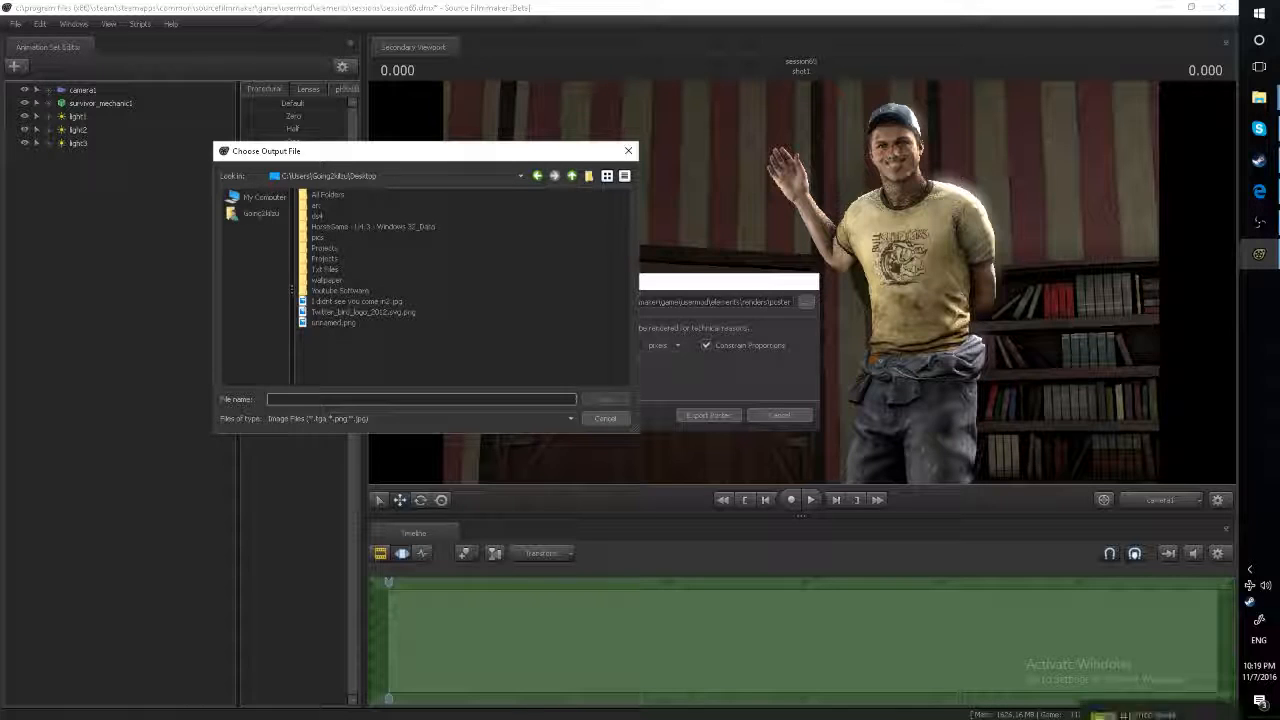
pyautogui.write('Video')
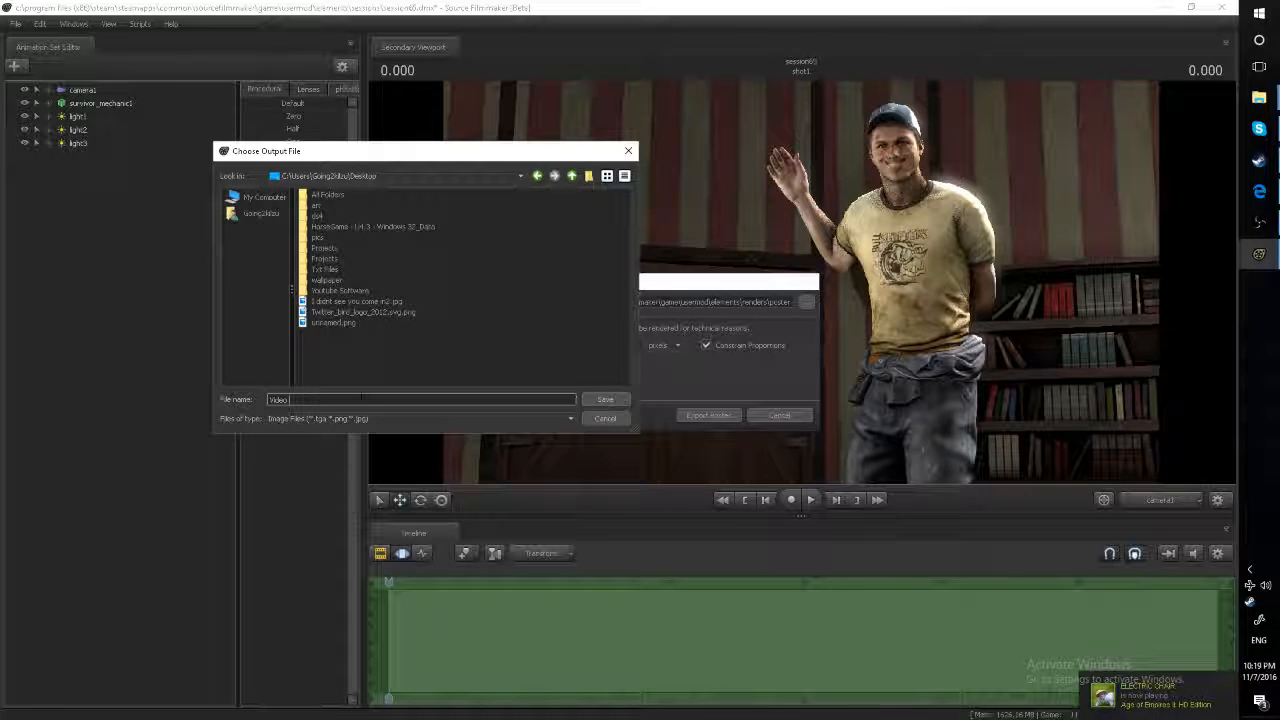
pyautogui.write(' poster')
pyautogui.press('Return')
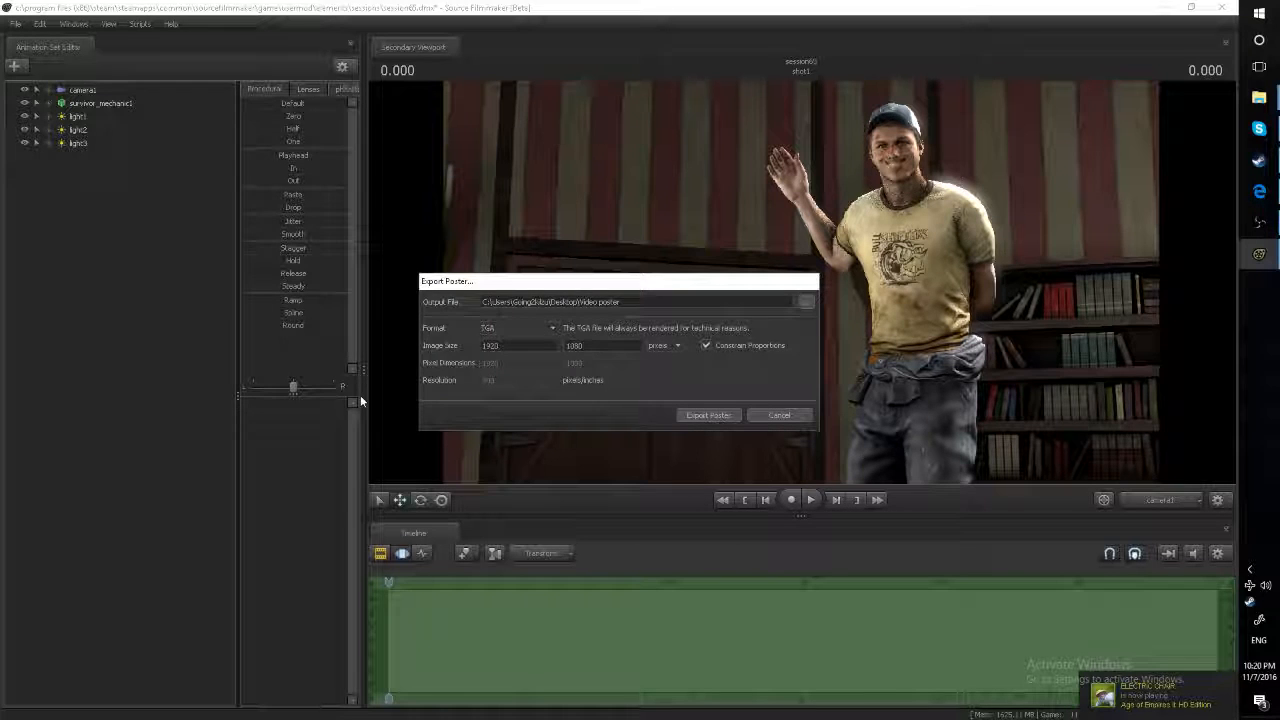
# Step: Set the poster format to JPEG and export it
pyautogui.click(522, 328)
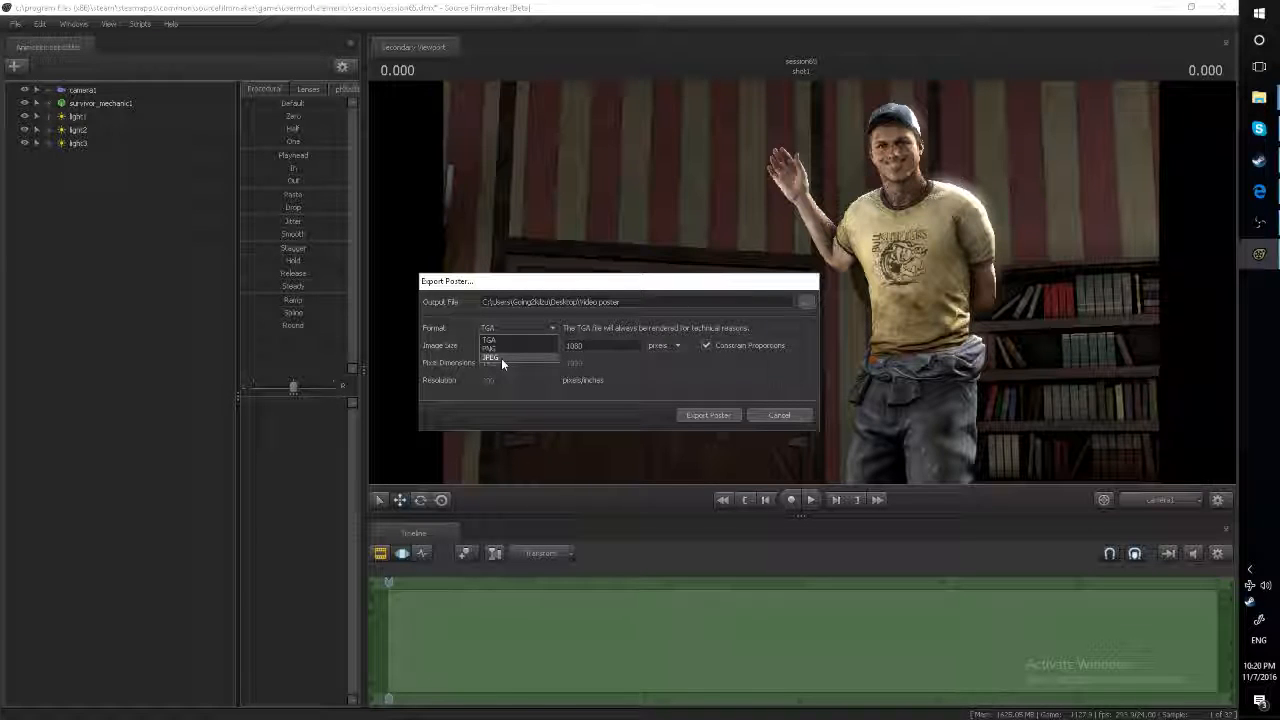
pyautogui.click(501, 358)
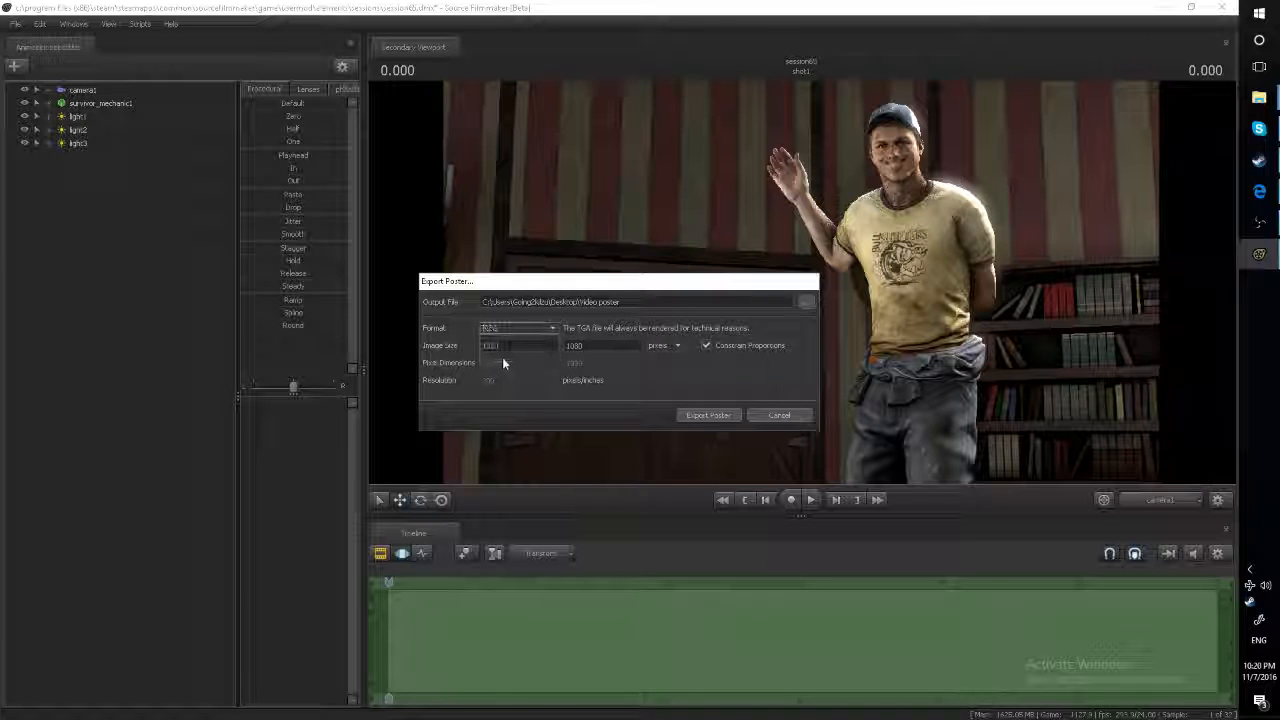
pyautogui.click(690, 414)
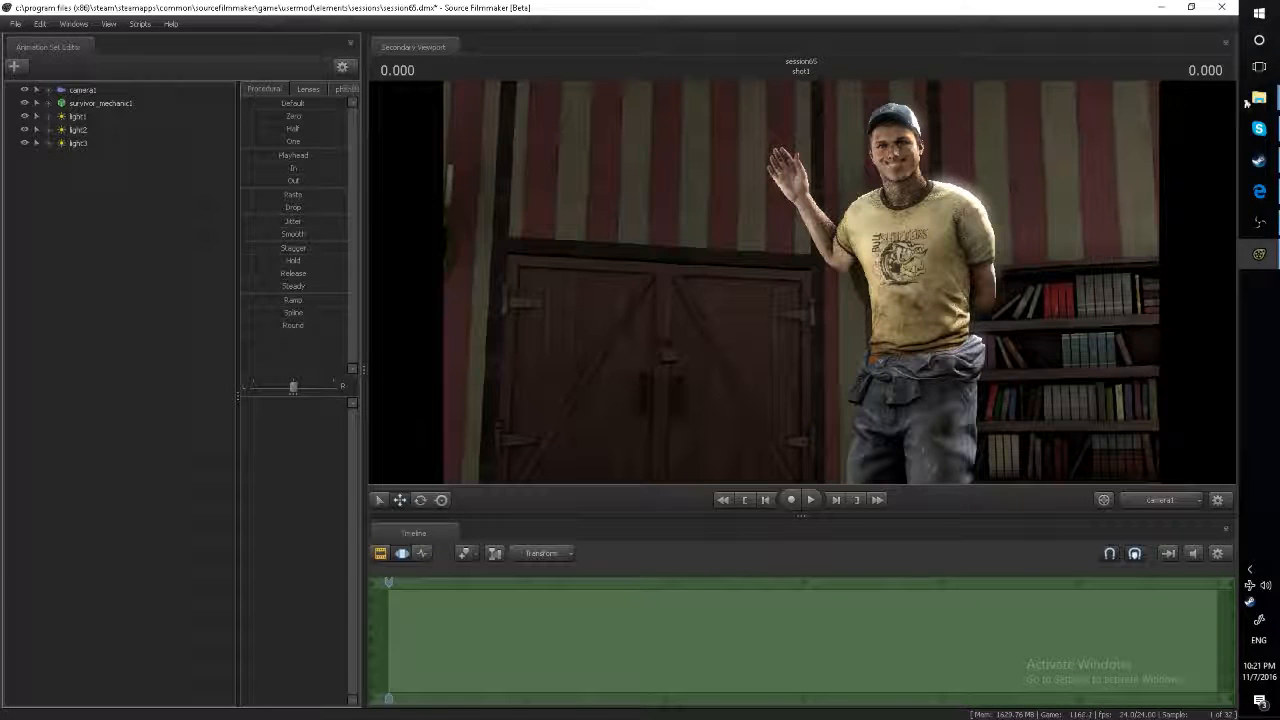
# Step: Switch to File Explorer and open the exported "Video poster" JPEG from the Desktop folder
pyautogui.moveTo(1258, 98)
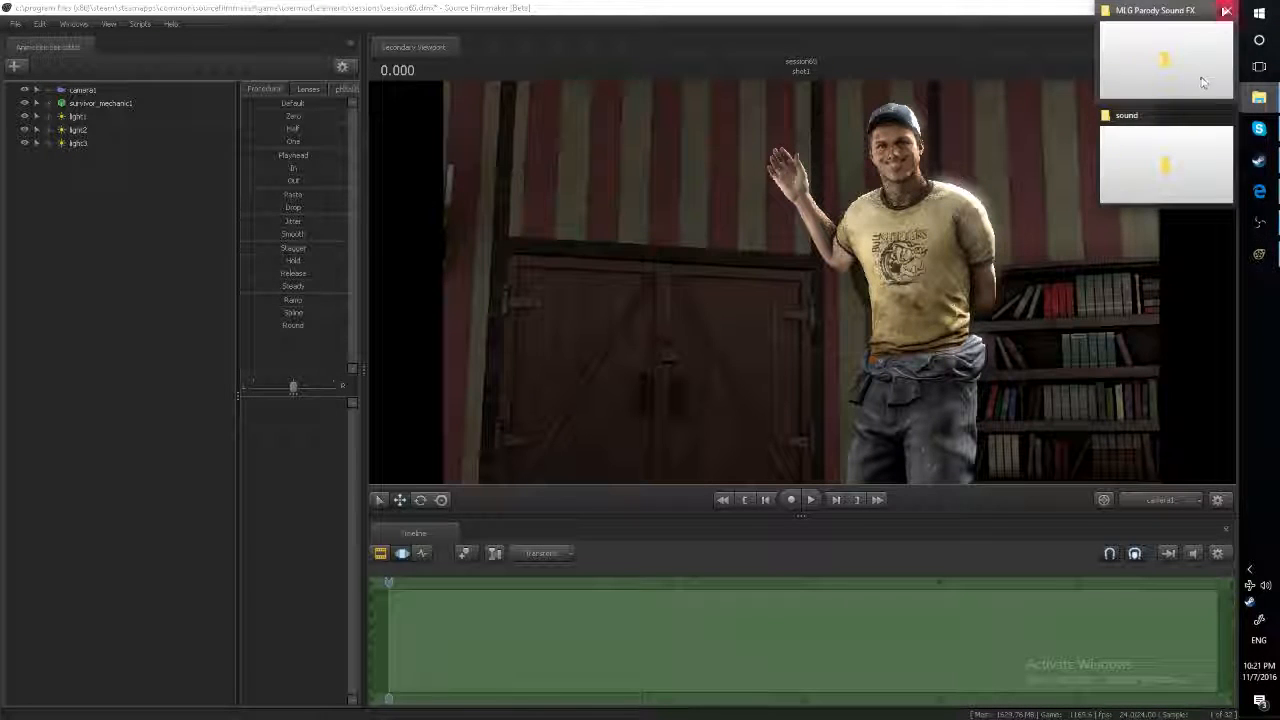
pyautogui.click(1258, 99)
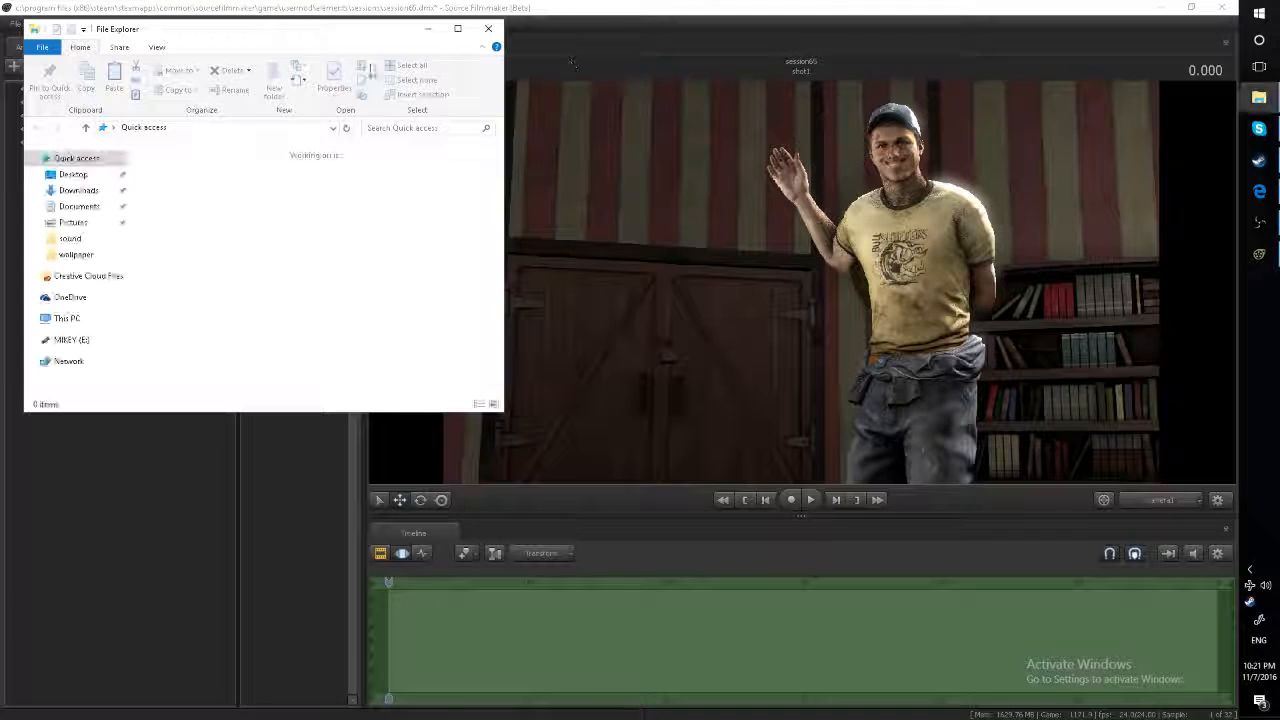
pyautogui.click(72, 175)
pyautogui.scroll(-10, 330, 232)
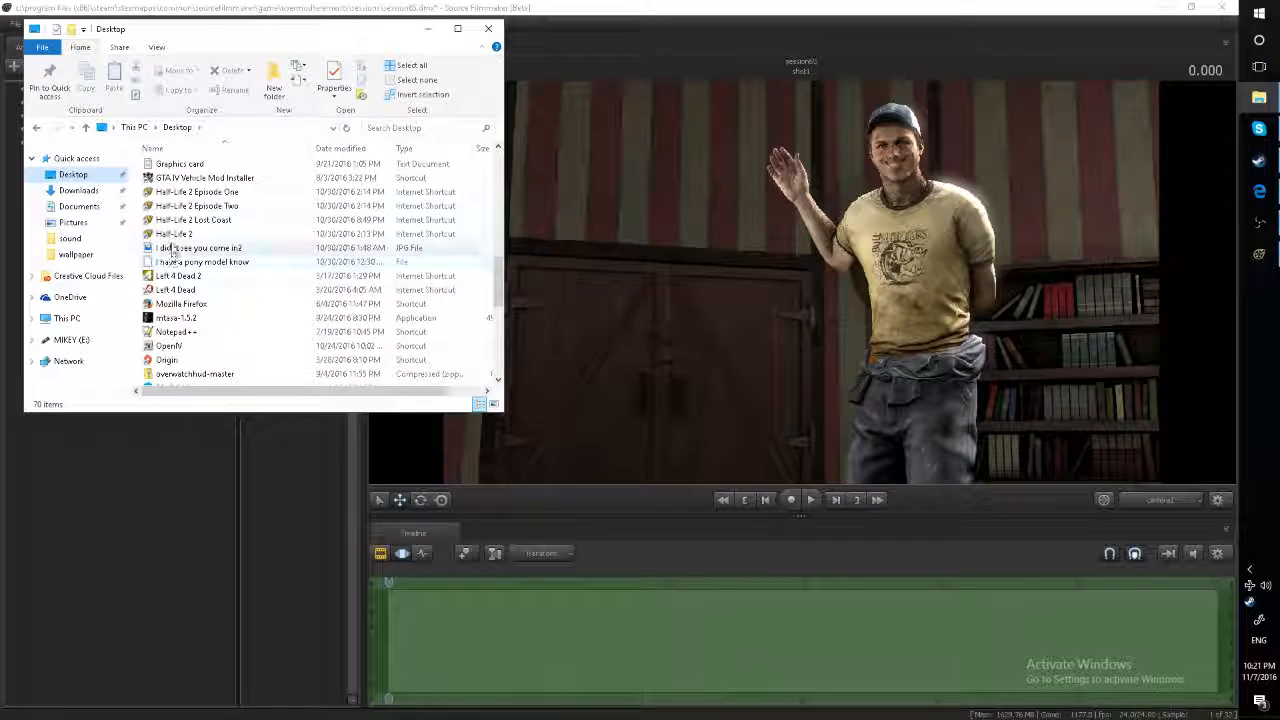
pyautogui.scroll(3, 170, 310)
pyautogui.scroll(5, 180, 220)
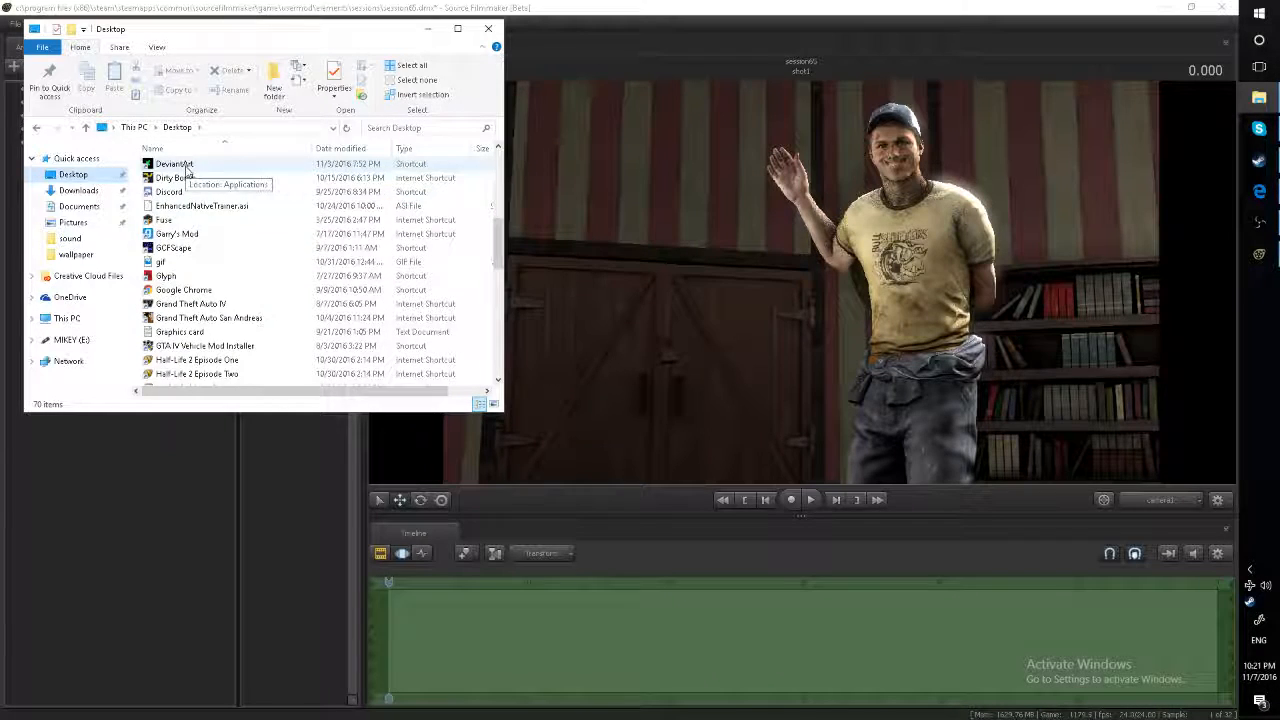
pyautogui.scroll(-5, 175, 283)
pyautogui.scroll(-10, 175, 290)
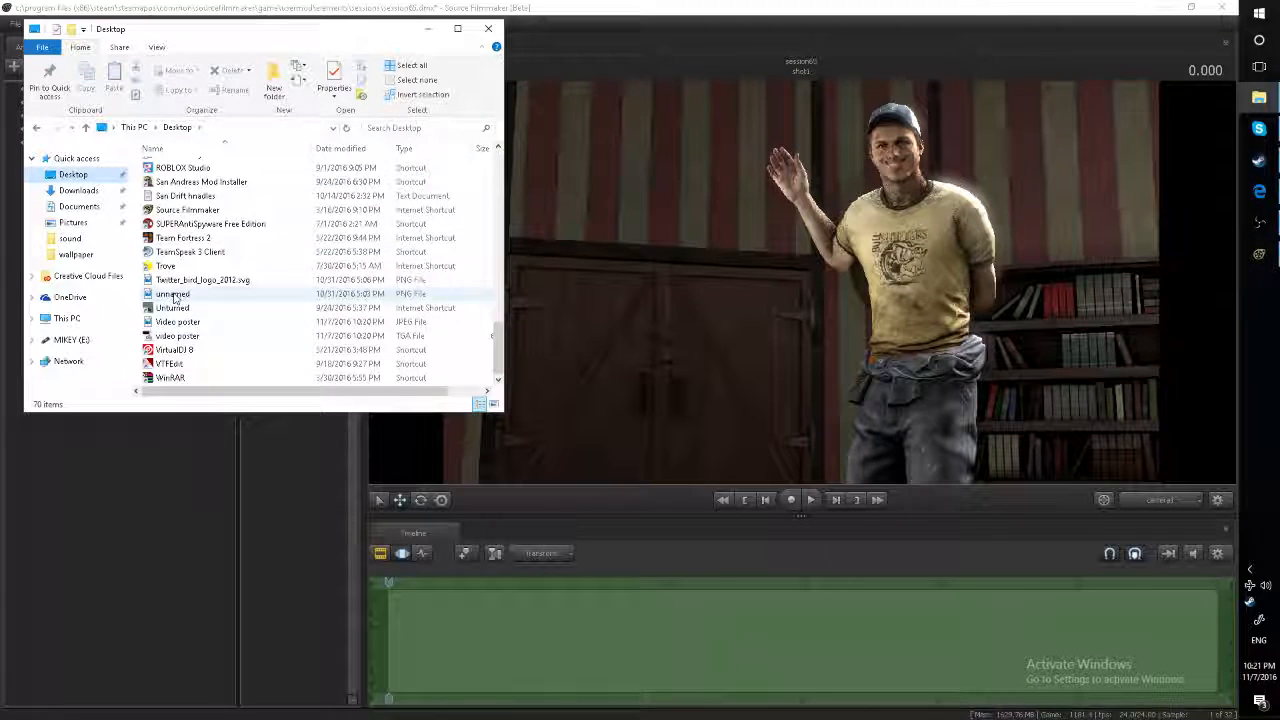
pyautogui.doubleClick(175, 322)
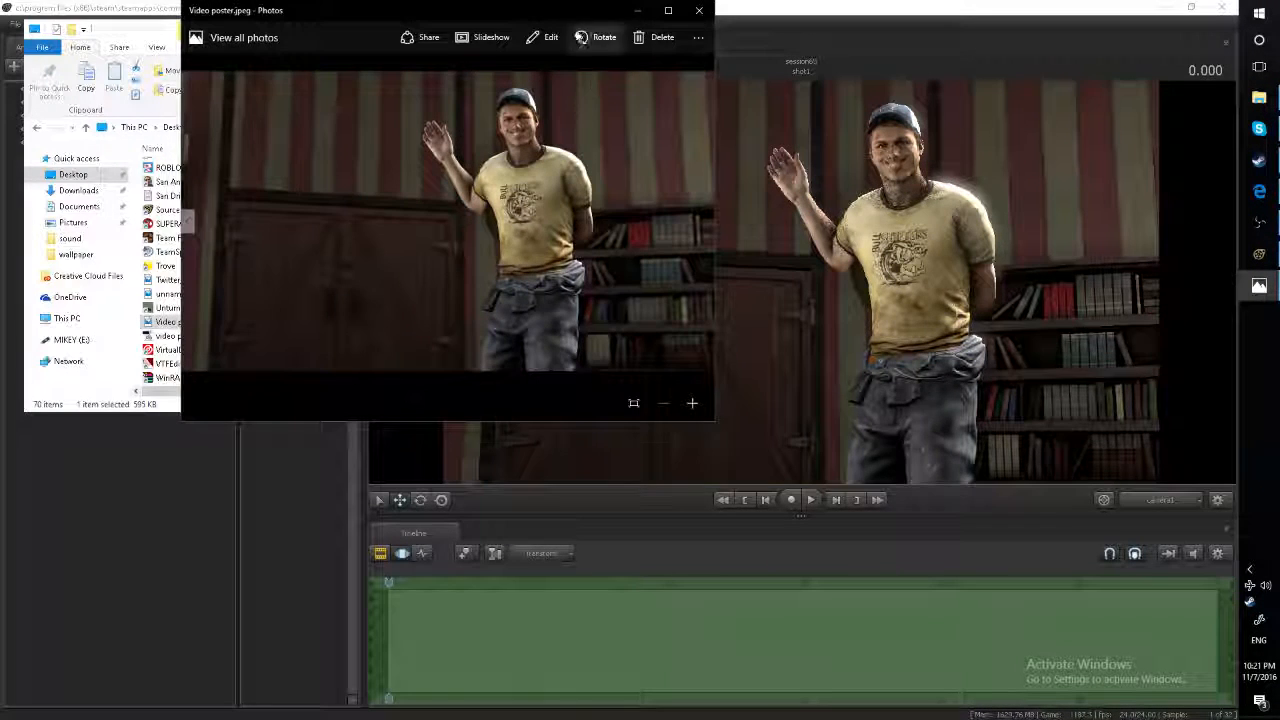
# Step: Examine the poster image in a maximized viewer, and close the image and File Explorer to return to Source Filmmaker
pyautogui.click(665, 10)
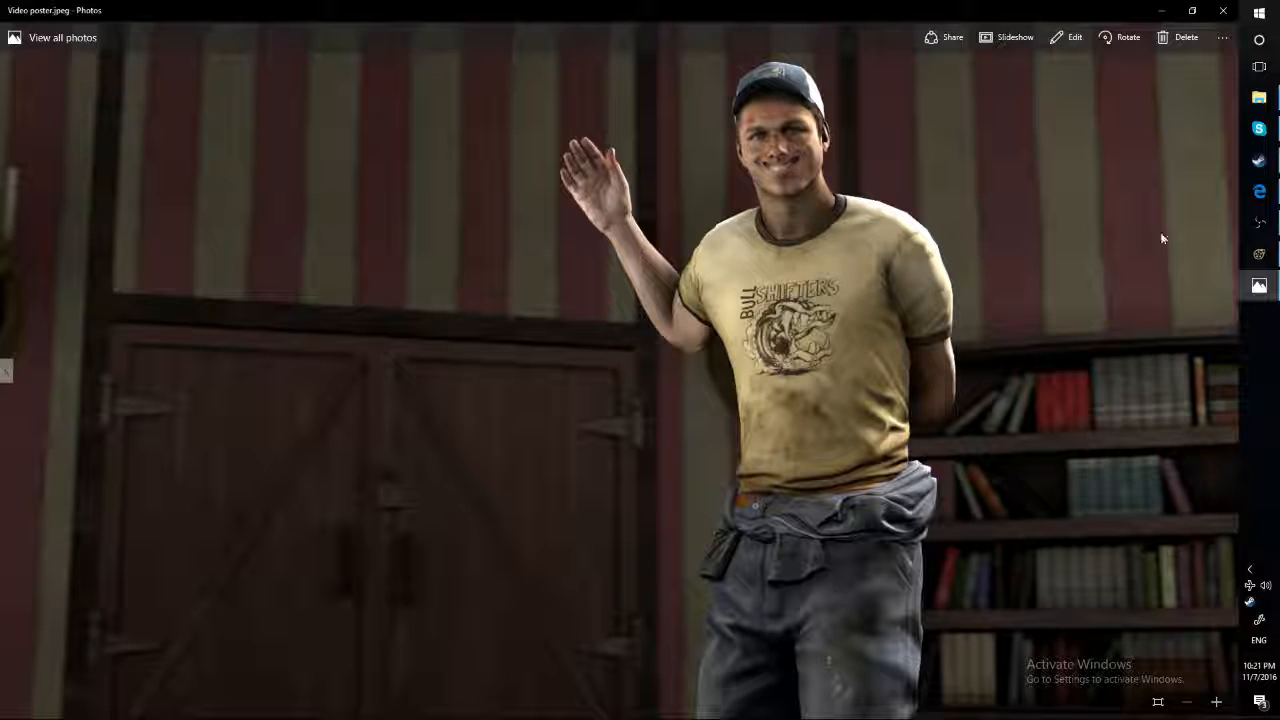
pyautogui.click(1227, 9)
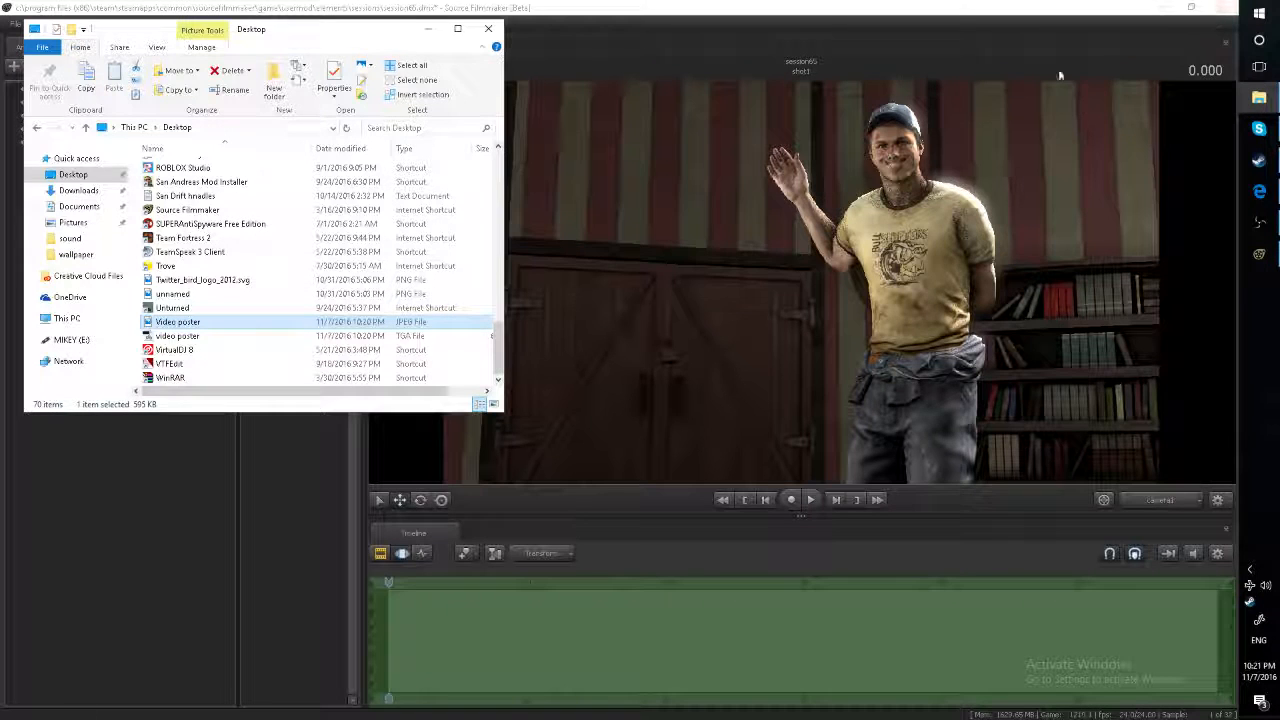
pyautogui.click(491, 28)
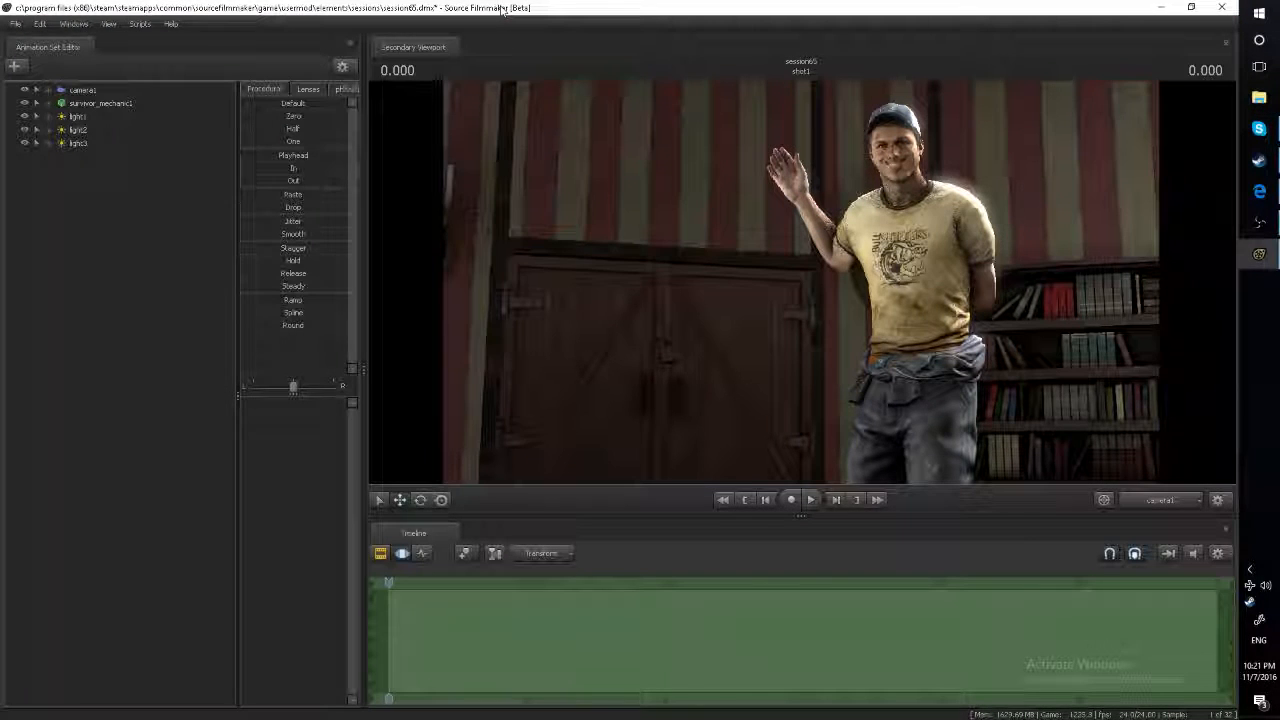